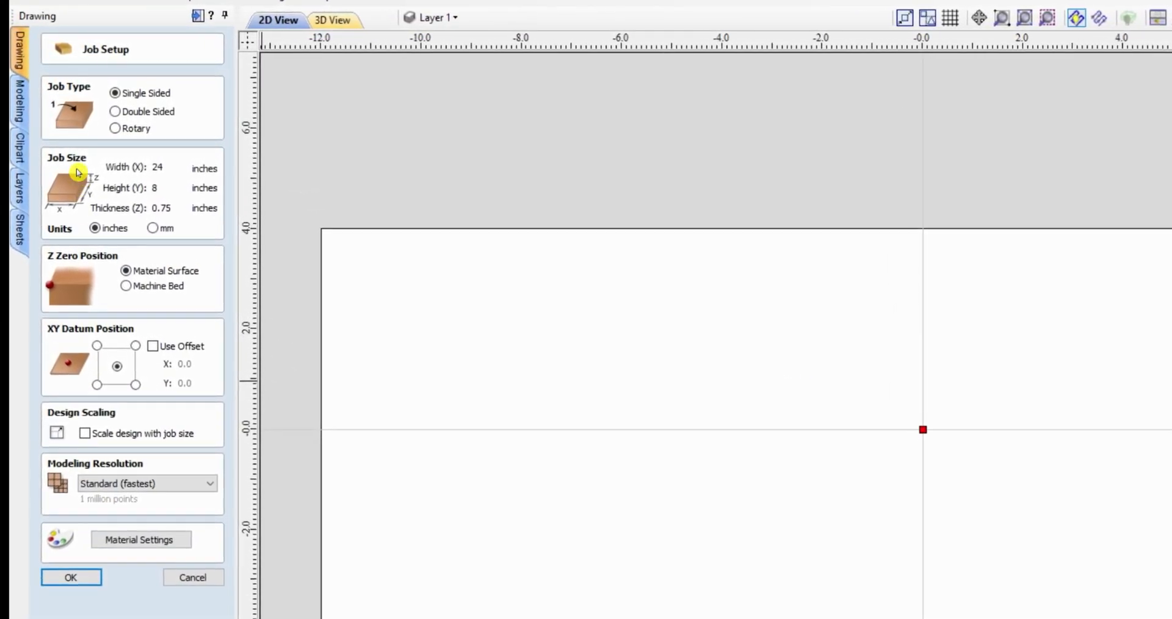
Set the job size to 10 inches wide by 6 inches high and apply the job setup.
{"action": "left_click", "coordinate": [168, 169]}
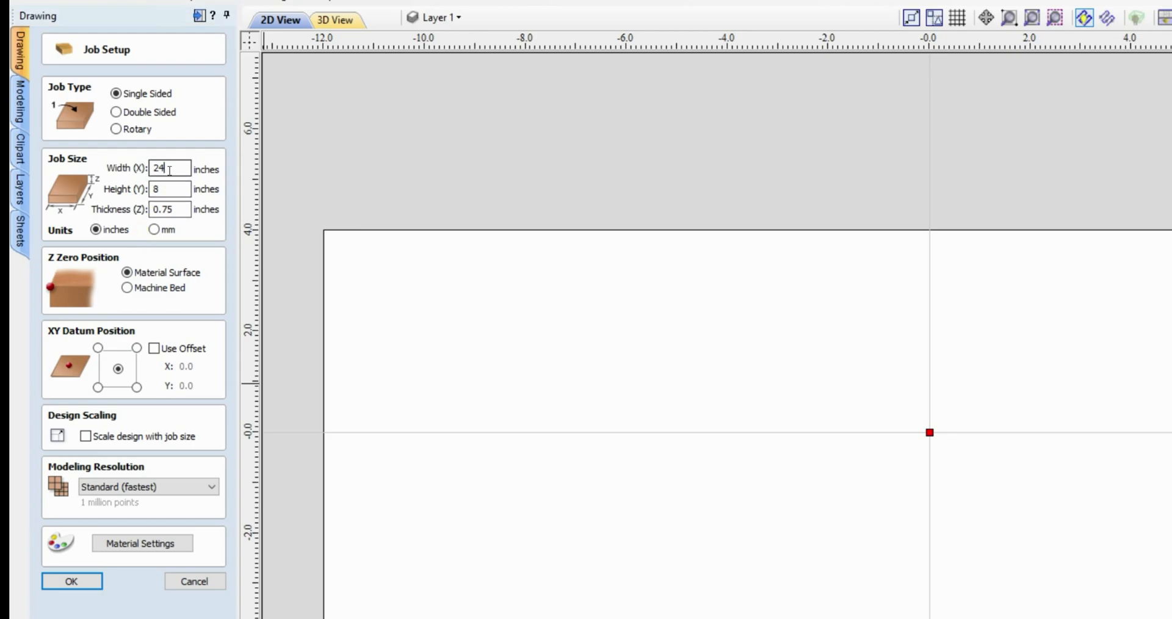
{"action": "left_click_drag", "start_coordinate": [170, 169], "coordinate": [141, 167]}
{"action": "type", "text": "10"}
{"action": "left_click", "coordinate": [161, 190]}
{"action": "left_click_drag", "start_coordinate": [161, 189], "coordinate": [120, 195]}
{"action": "type", "text": "6"}
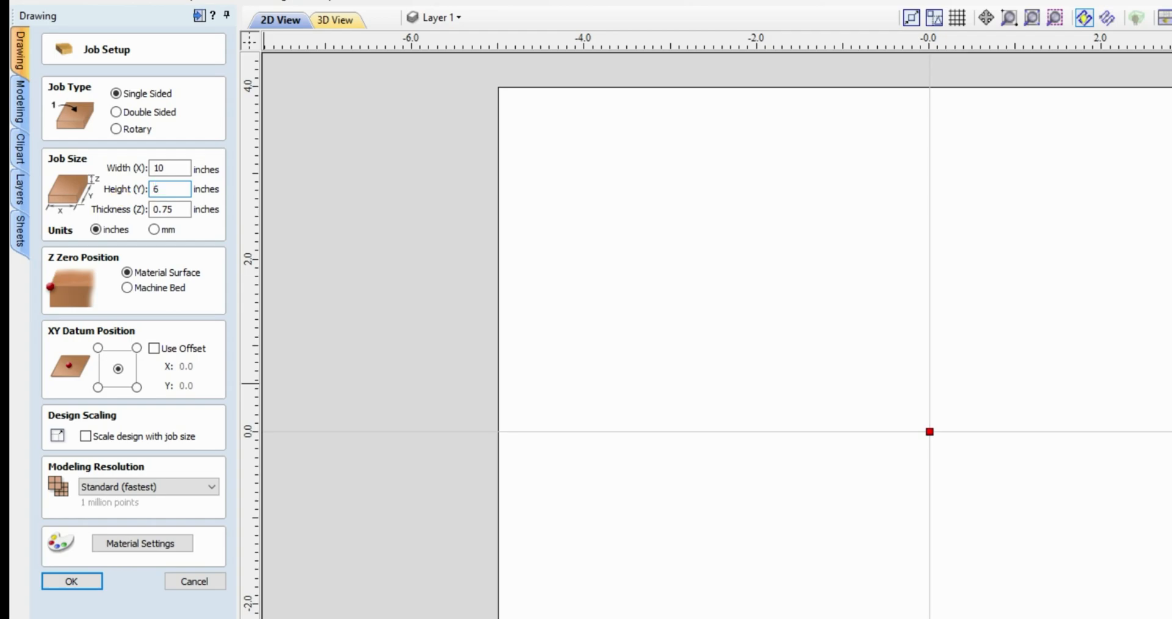
{"action": "left_click_drag", "start_coordinate": [178, 206], "coordinate": [176, 206]}
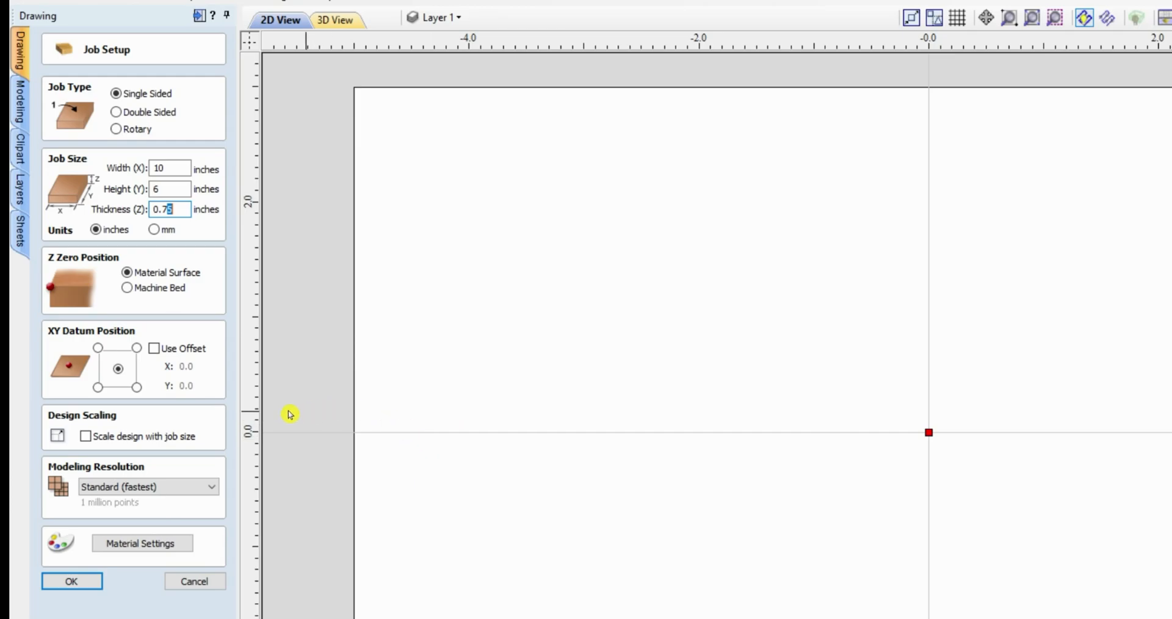
{"action": "left_click", "coordinate": [72, 583]}
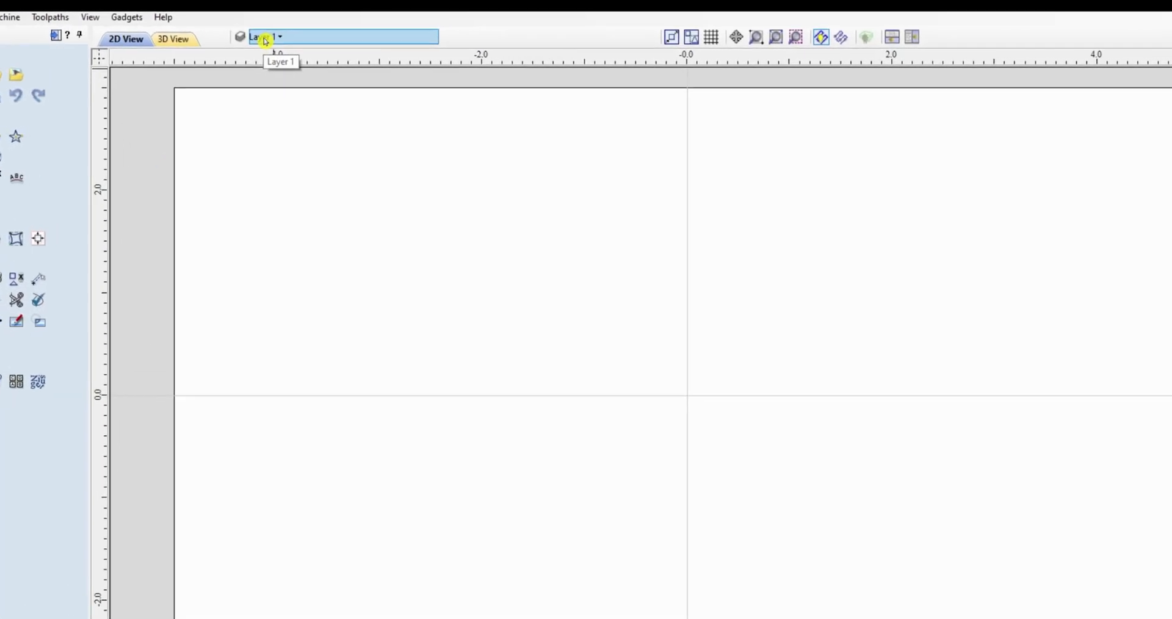
Rename the existing Layer 1 to "Bottom Text".
{"action": "left_click", "coordinate": [305, 37]}
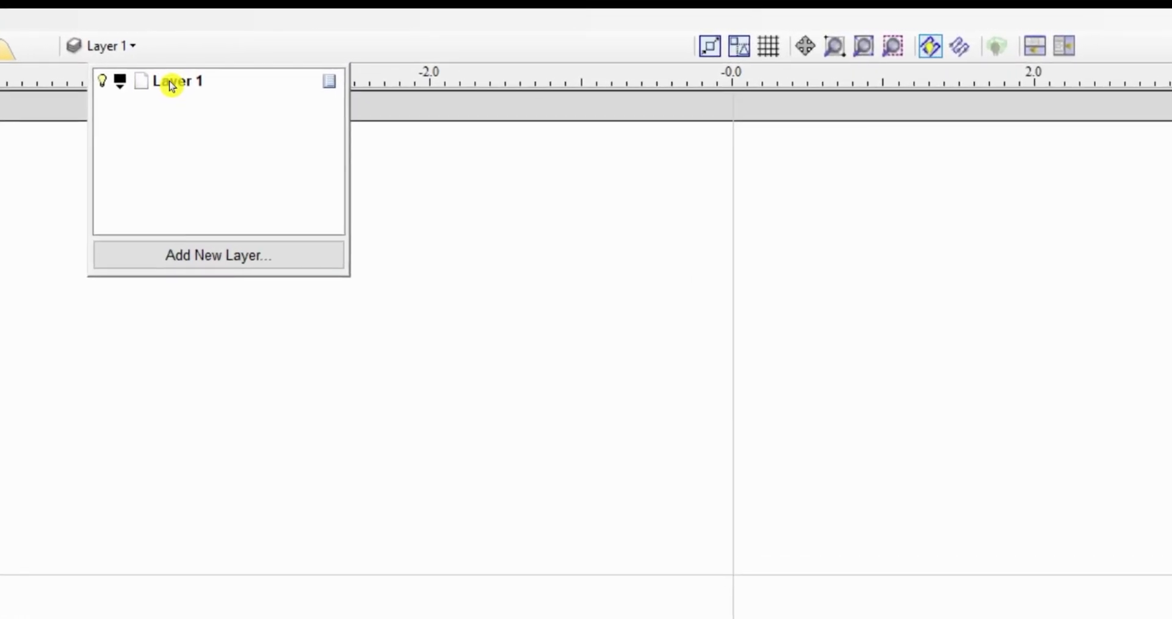
{"action": "double_click", "coordinate": [207, 78]}
{"action": "right_click", "coordinate": [205, 80]}
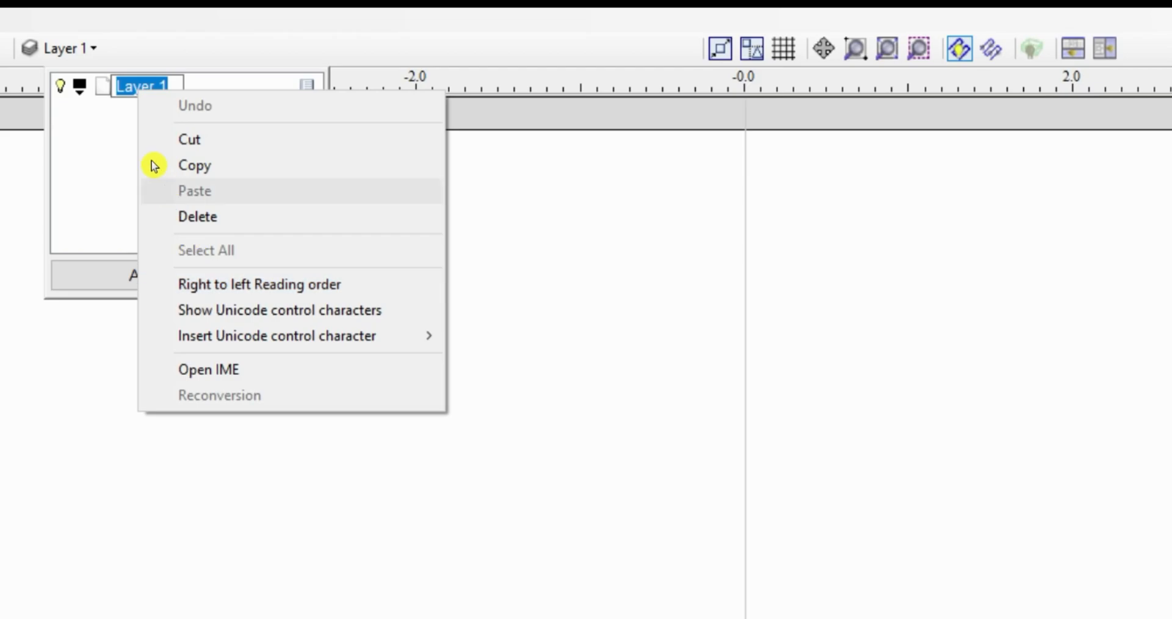
{"action": "left_click", "coordinate": [97, 160]}
{"action": "left_click", "coordinate": [133, 89]}
{"action": "right_click", "coordinate": [134, 89]}
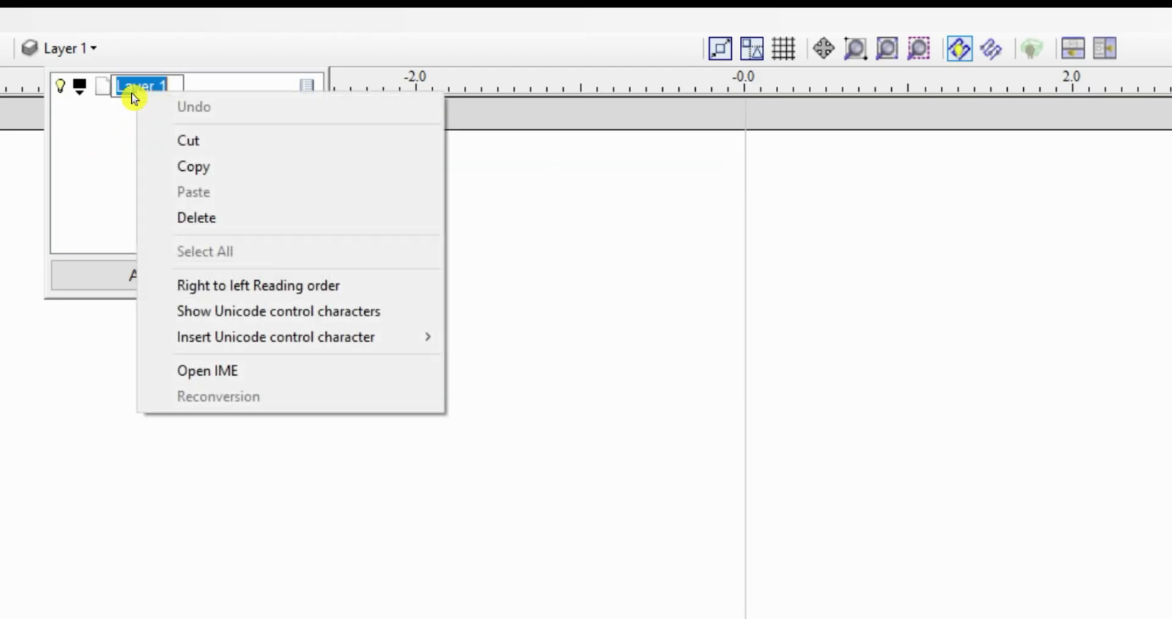
{"action": "left_click", "coordinate": [126, 231]}
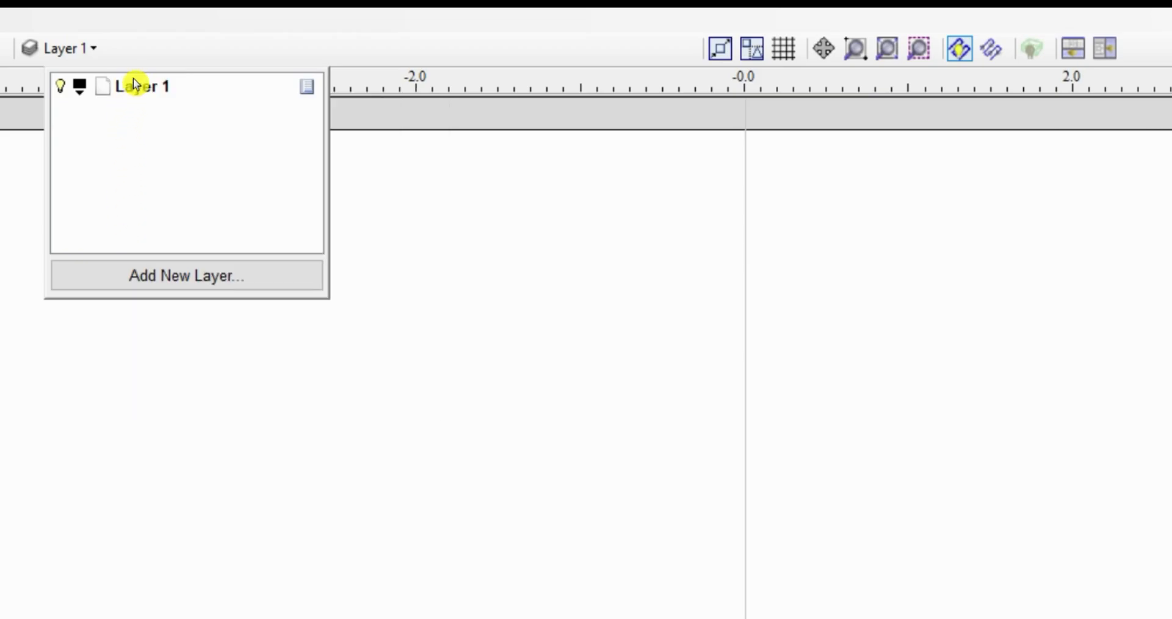
{"action": "right_click", "coordinate": [131, 87]}
{"action": "left_click", "coordinate": [205, 277]}
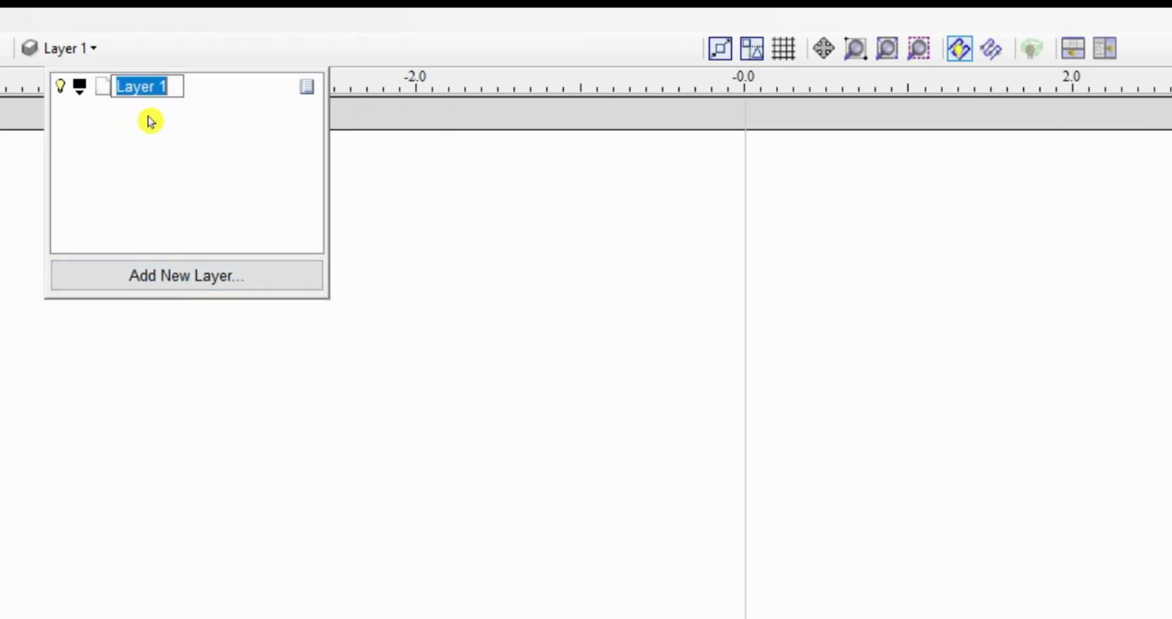
{"action": "type", "text": "Bo"}
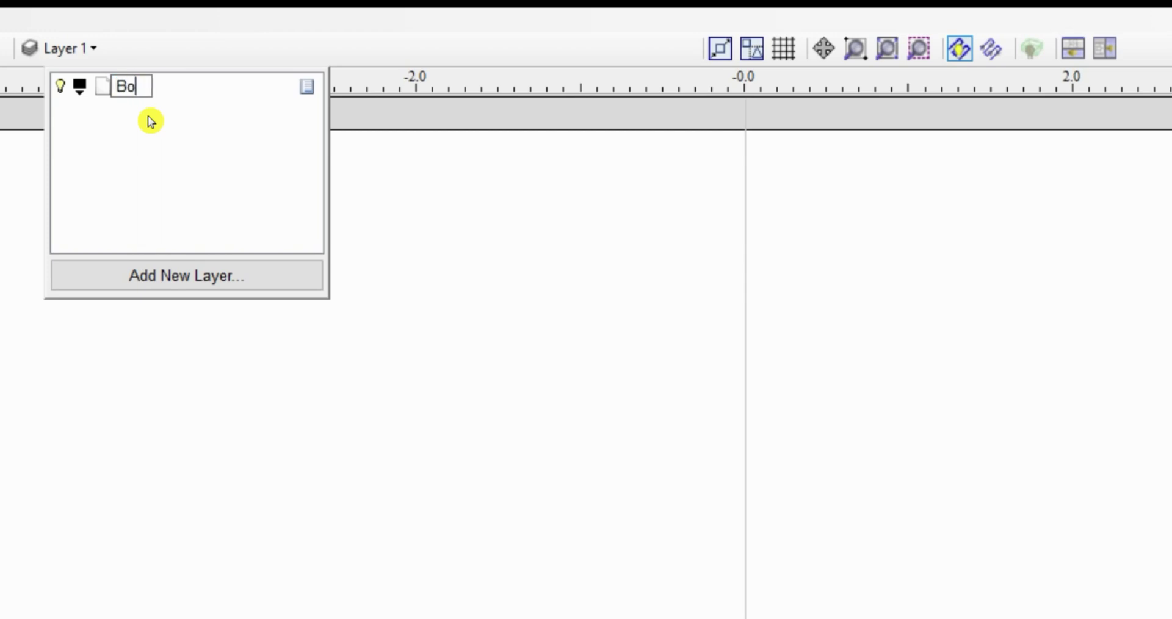
{"action": "type", "text": "ttom Text"}
Add two new layers named "Top Text" and "Border".
{"action": "left_click", "coordinate": [152, 270]}
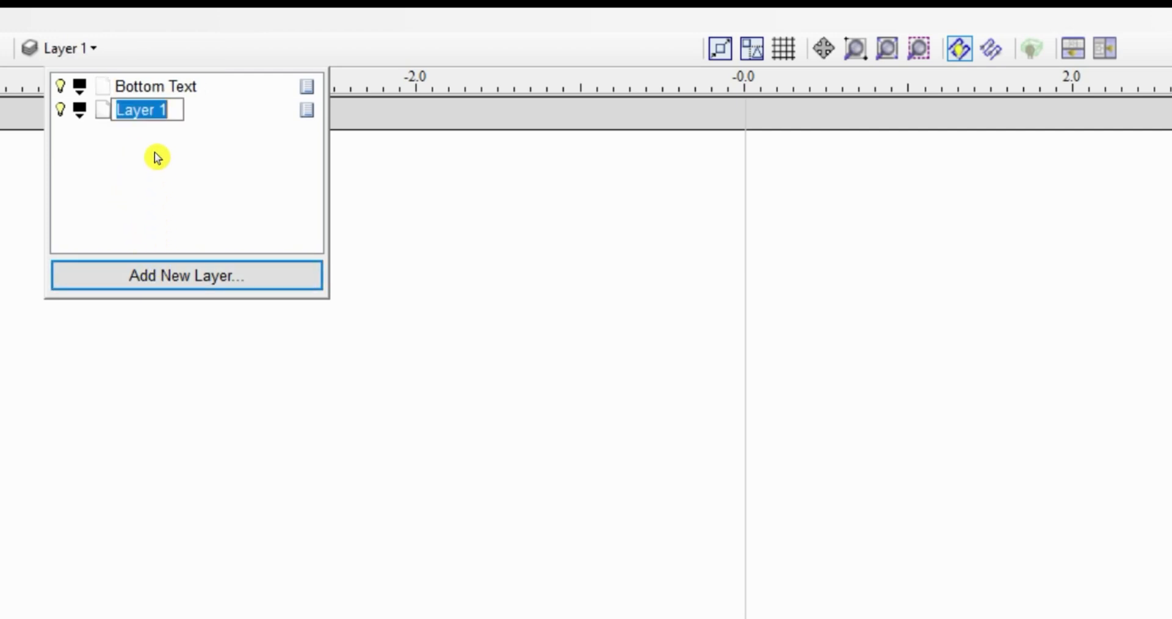
{"action": "type", "text": "Top Text"}
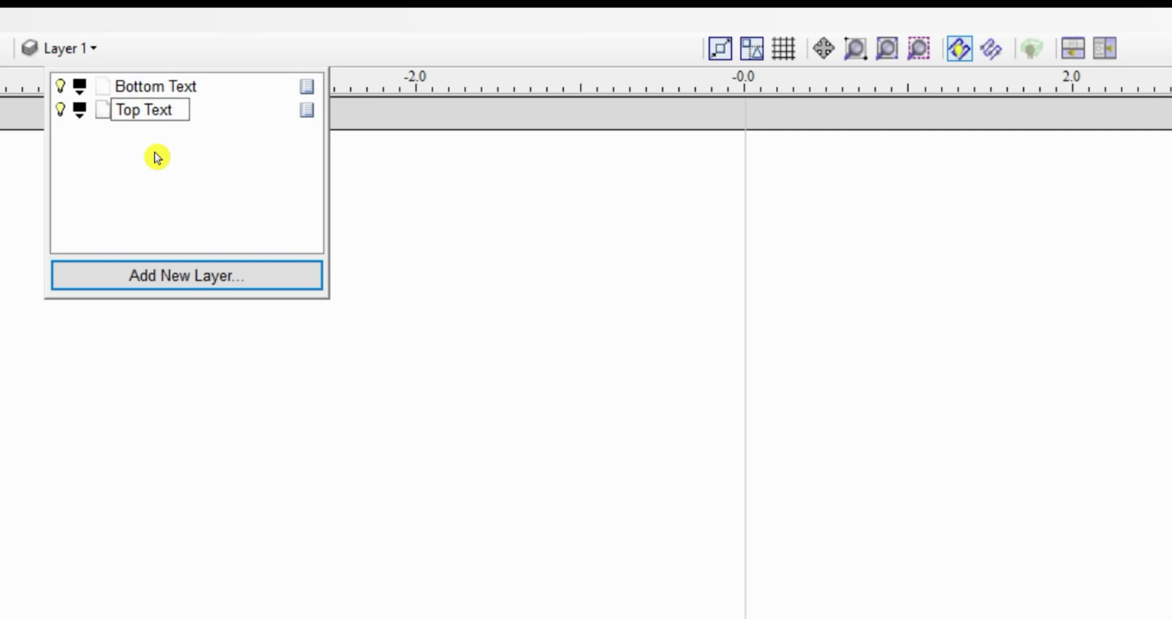
{"action": "left_click", "coordinate": [177, 275]}
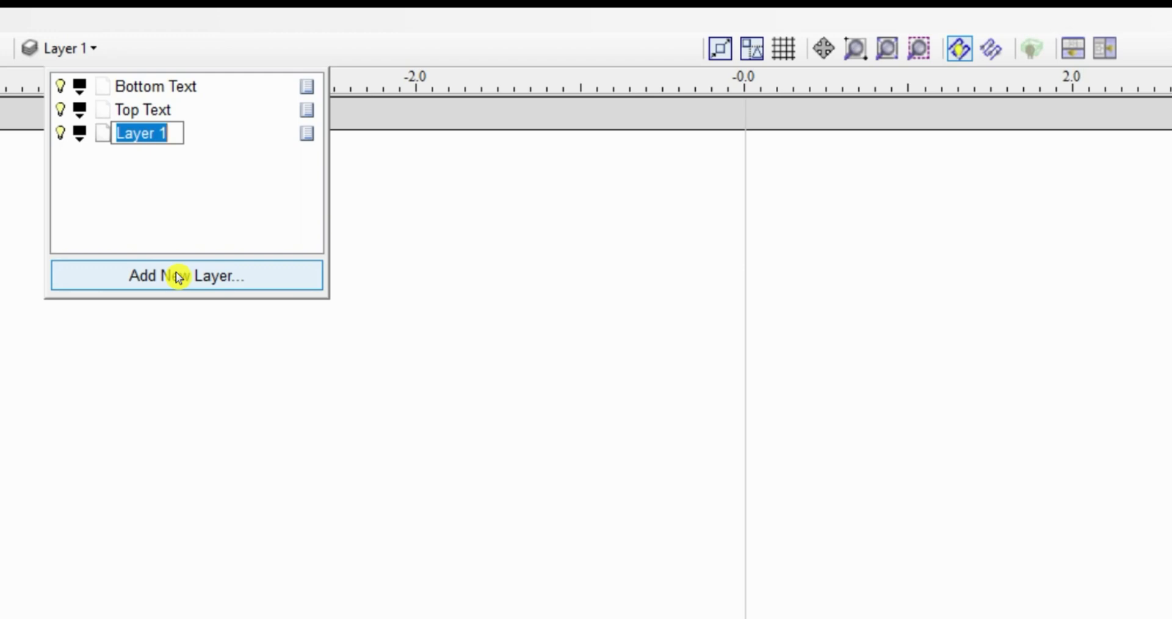
{"action": "type", "text": "Border"}
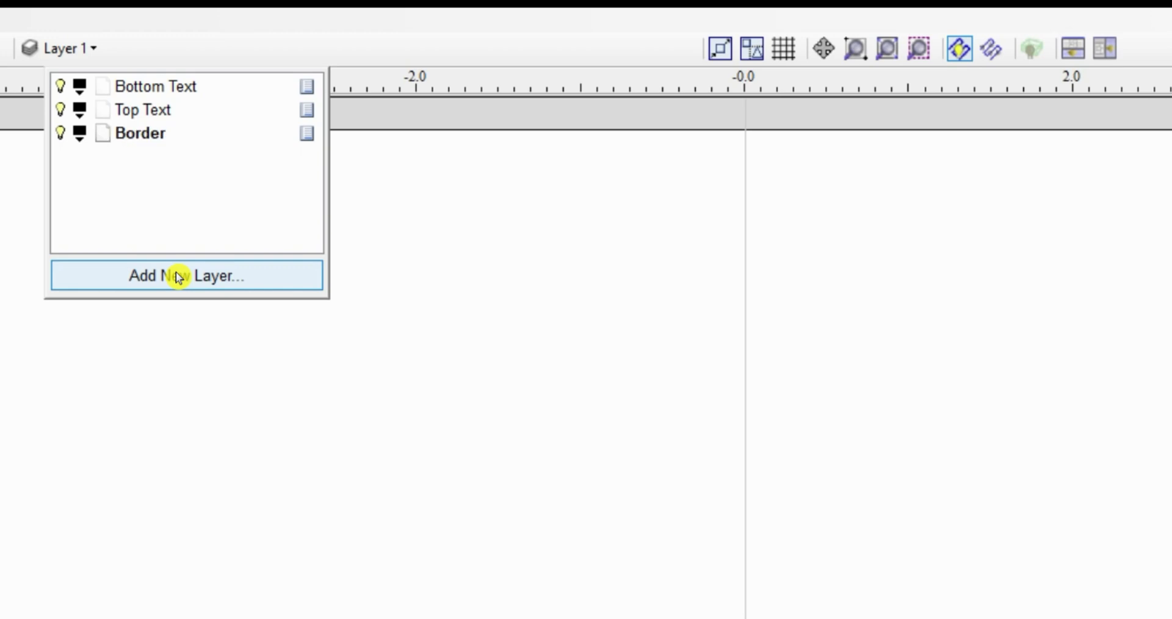
Add a fourth layer below Border and try to name it "Merged Text".
{"action": "left_click", "coordinate": [176, 272]}
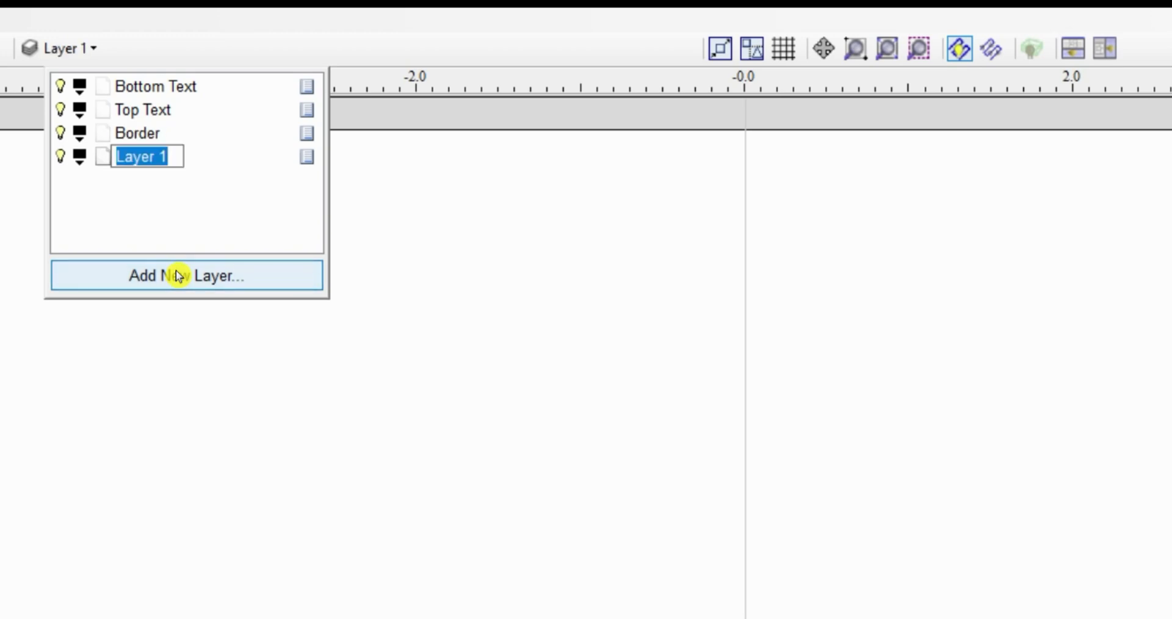
{"action": "type", "text": "Merege"}
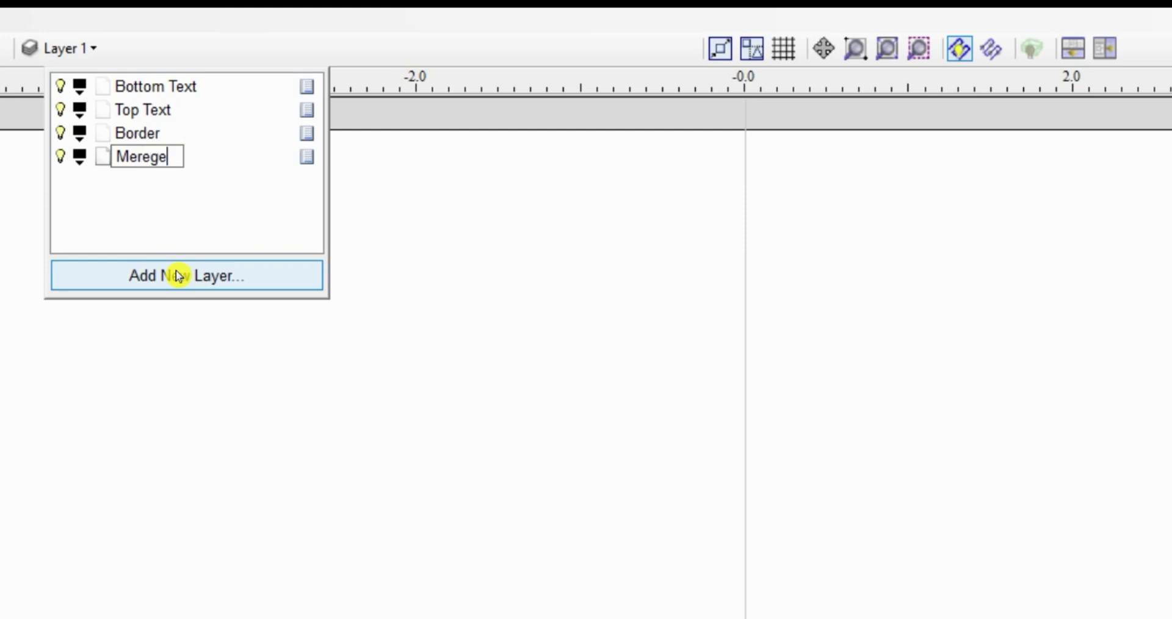
{"action": "type", "text": "rd==="}
{"action": "key", "text": "BackSpace"}
{"action": "key", "text": "BackSpace"}
{"action": "key", "text": "BackSpace"}
{"action": "key", "text": "BackSpace"}
{"action": "key", "text": "BackSpace"}
{"action": "key", "text": "BackSpace"}
{"action": "key", "text": "BackSpace"}
{"action": "key", "text": "BackSpace"}
{"action": "type", "text": "ged Text"}
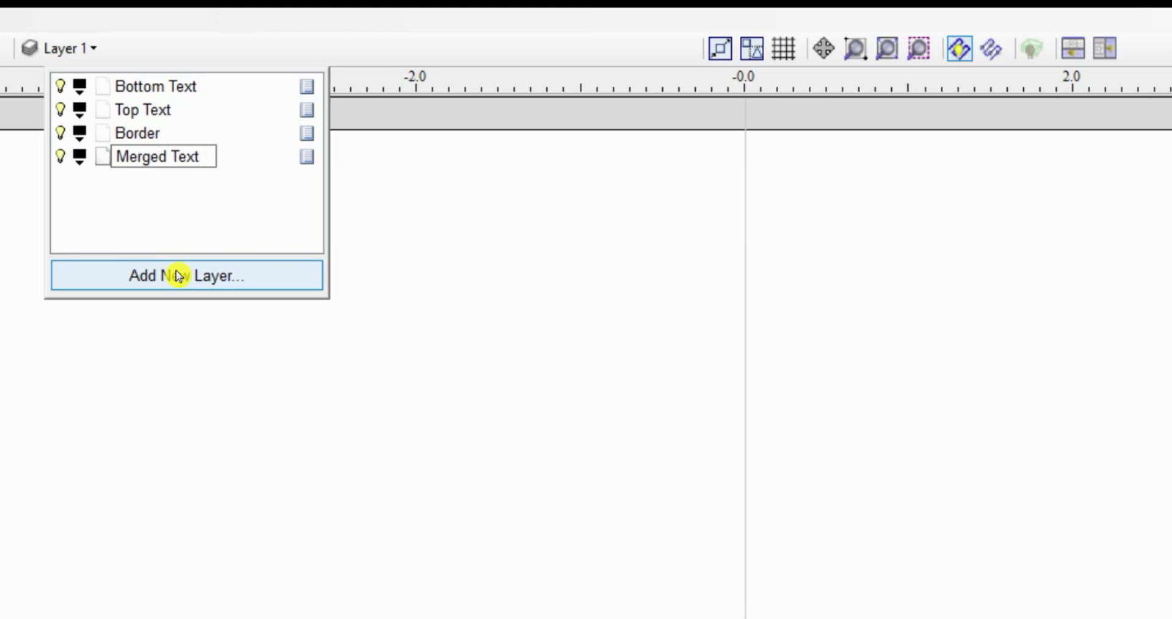
{"action": "left_click", "coordinate": [358, 48]}
Rename the layer below Border to "Merged Layer".
{"action": "left_click", "coordinate": [121, 49]}
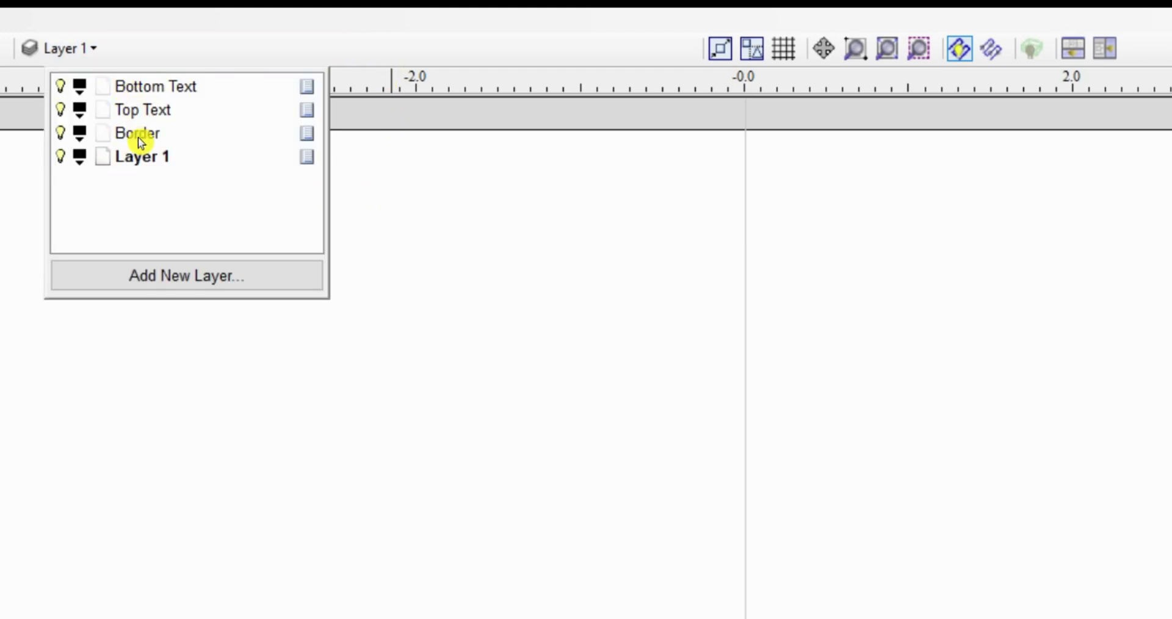
{"action": "right_click", "coordinate": [141, 160]}
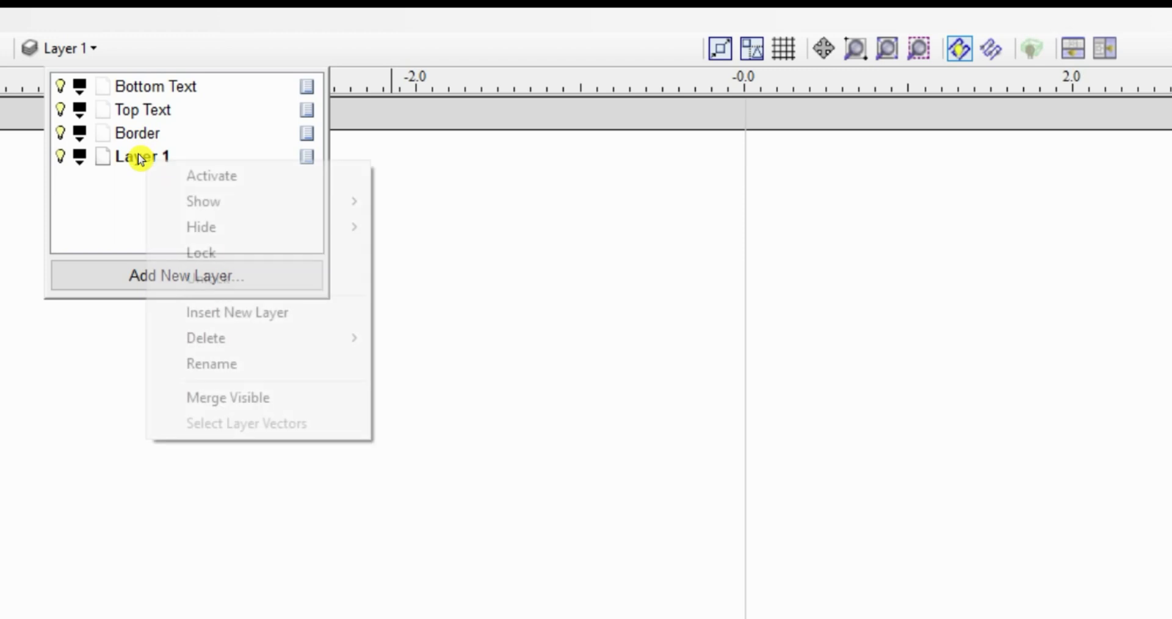
{"action": "left_click", "coordinate": [224, 363]}
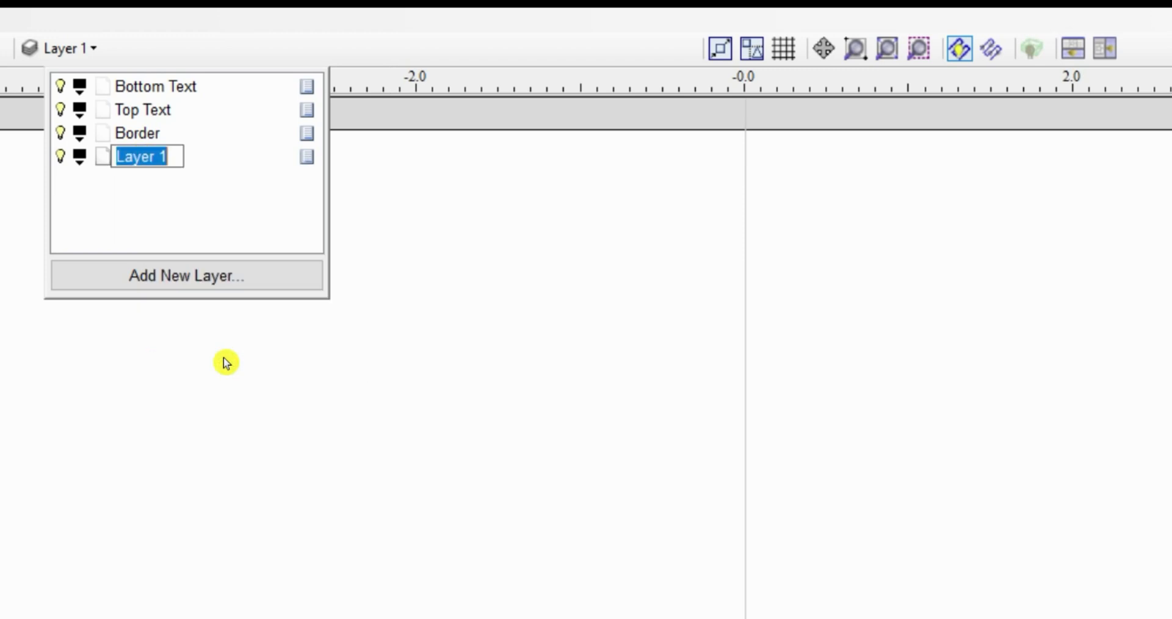
{"action": "type", "text": "Merg"}
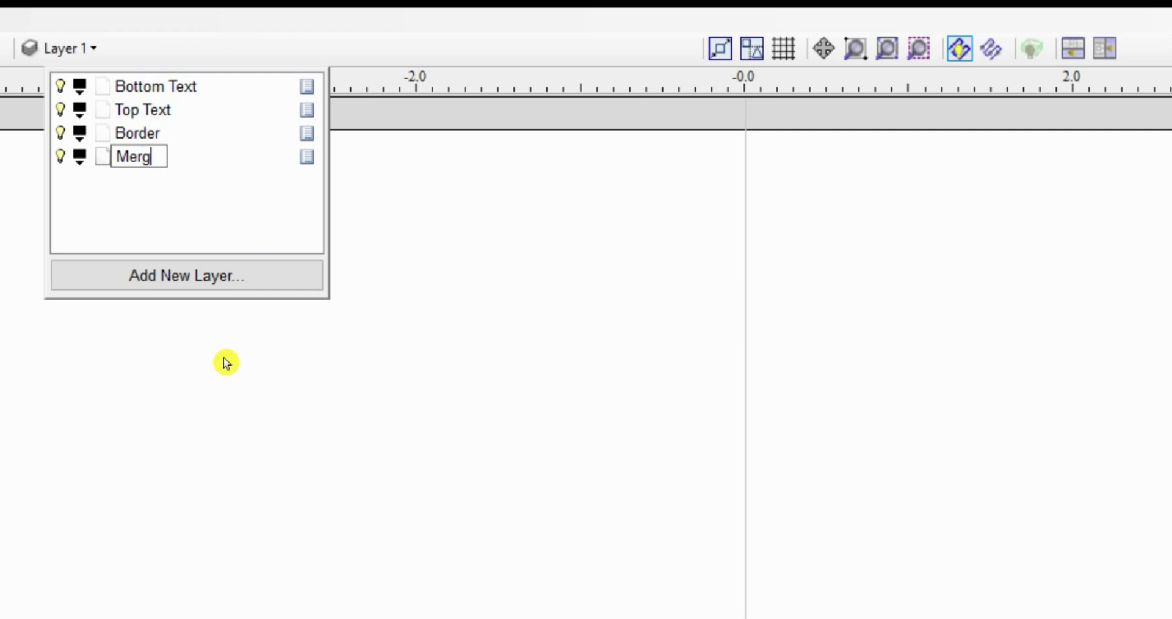
{"action": "type", "text": "ed Layer"}
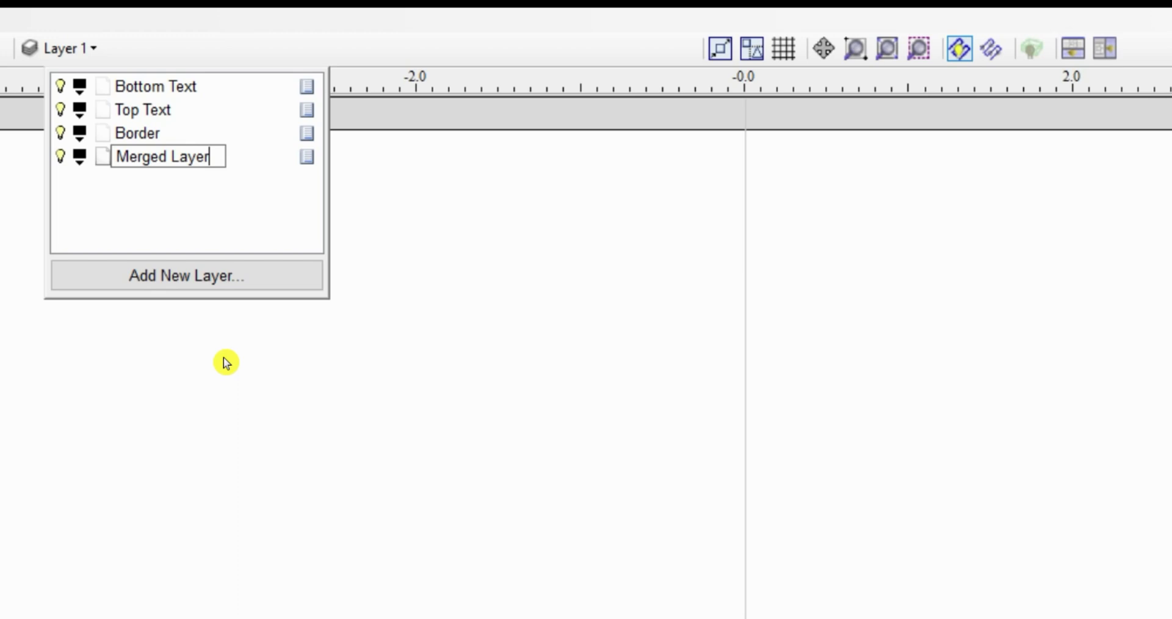
{"action": "key", "text": "Return"}
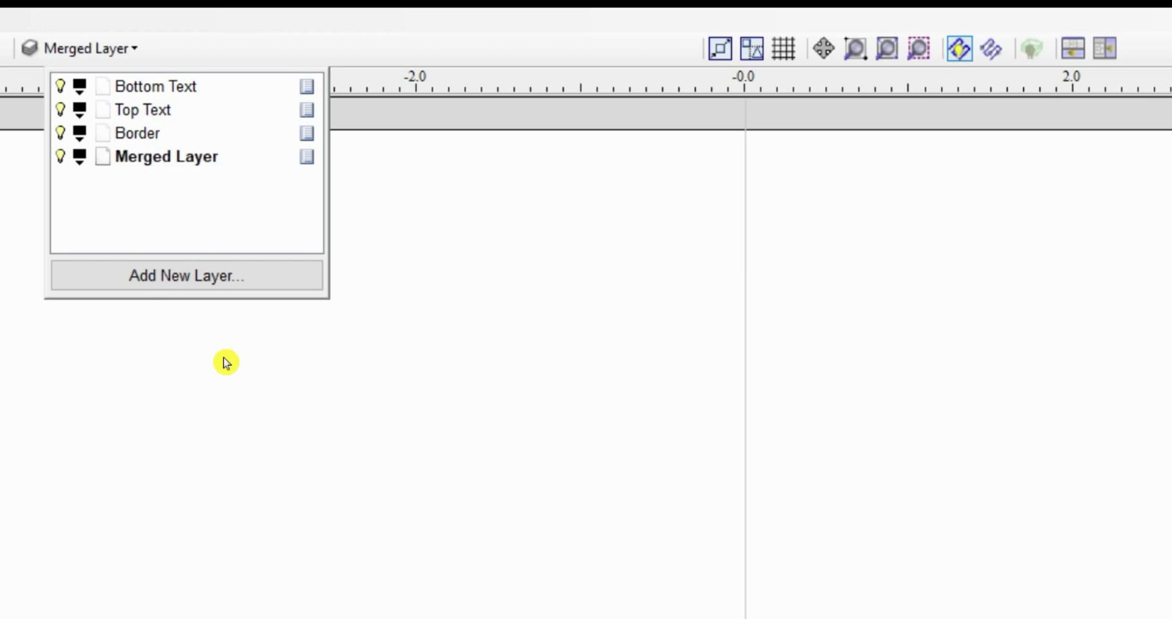
Make Bottom Text the active layer, leaving its colour and name as they are.
{"action": "left_click", "coordinate": [164, 90]}
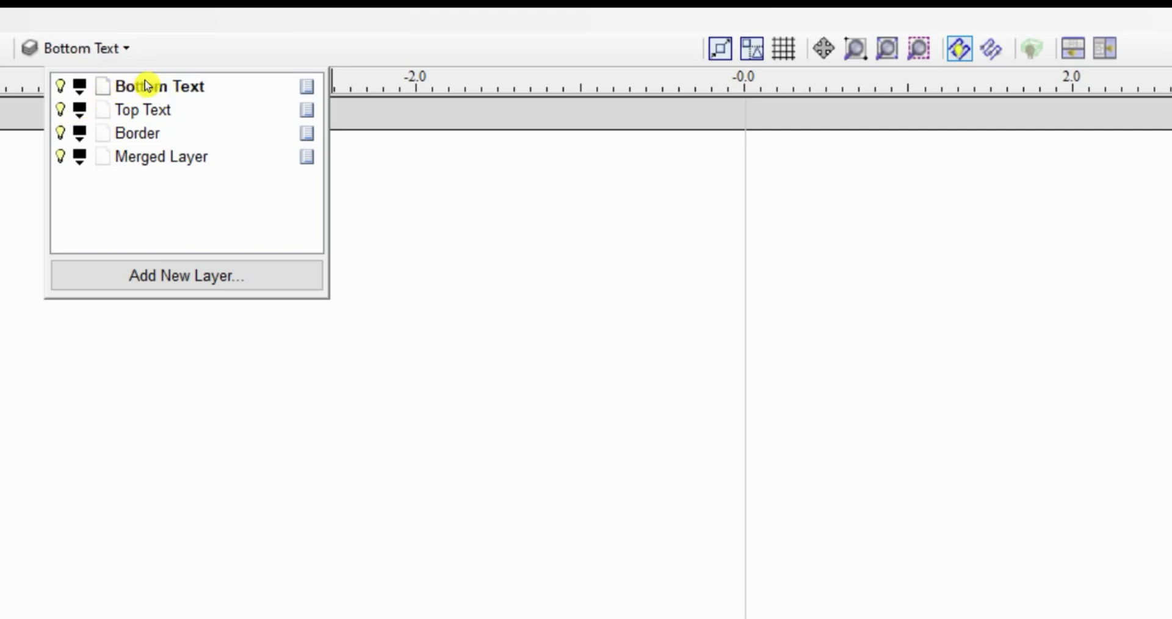
{"action": "left_click", "coordinate": [80, 87]}
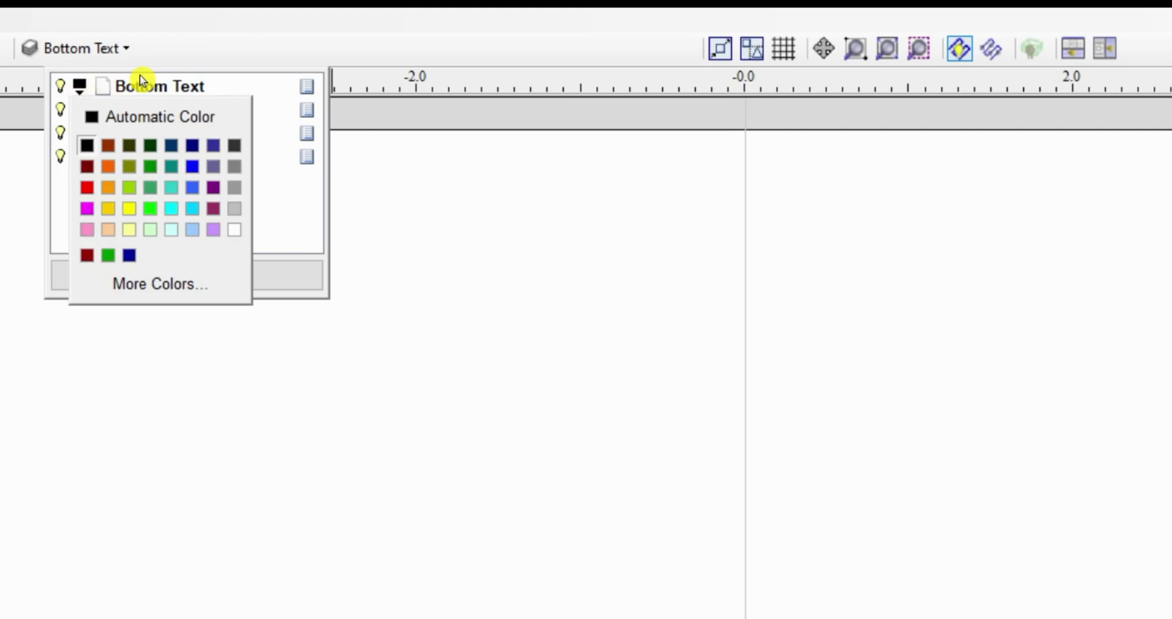
{"action": "left_click", "coordinate": [107, 87]}
{"action": "left_click", "coordinate": [104, 86]}
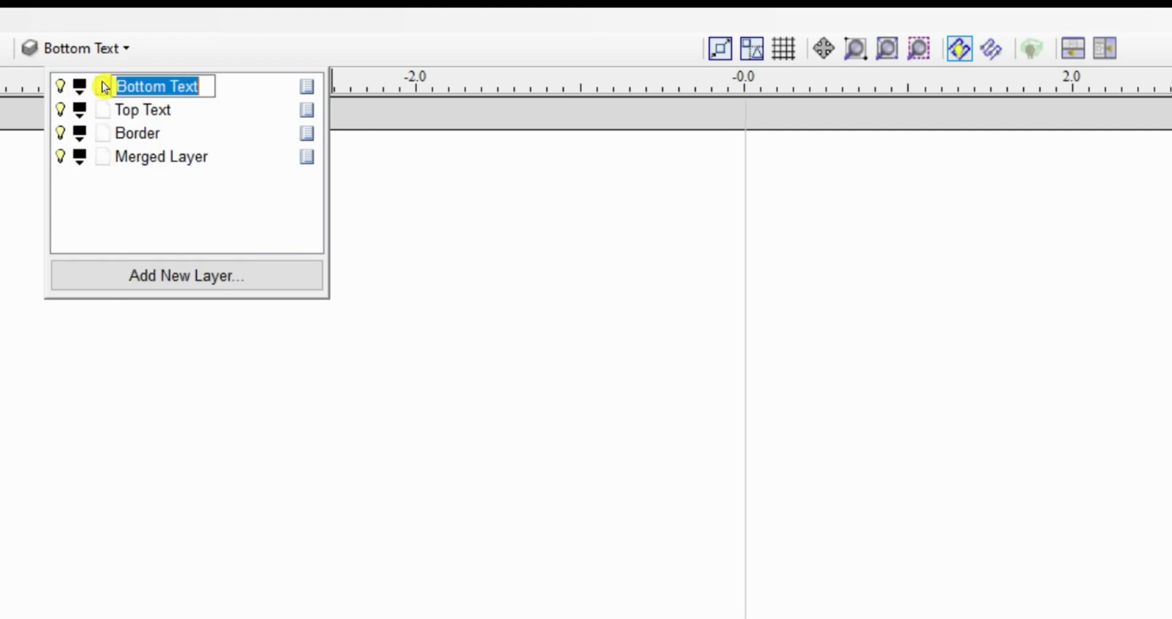
{"action": "left_click", "coordinate": [144, 86]}
{"action": "key", "text": "ctrl+a"}
{"action": "left_click", "coordinate": [306, 89]}
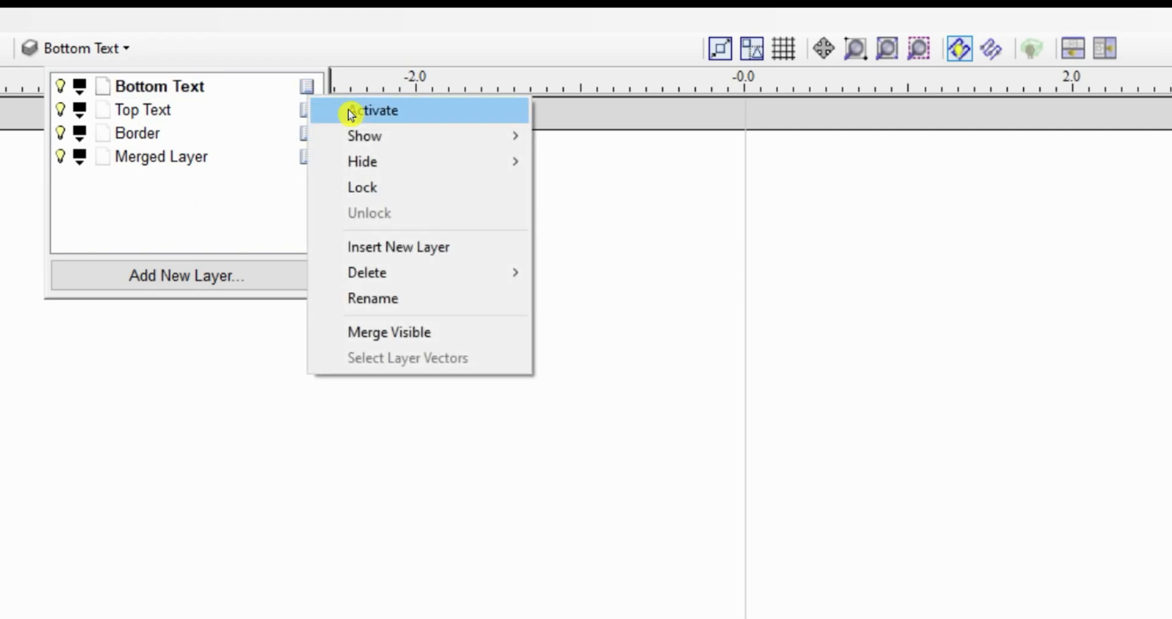
{"action": "left_click", "coordinate": [351, 113]}
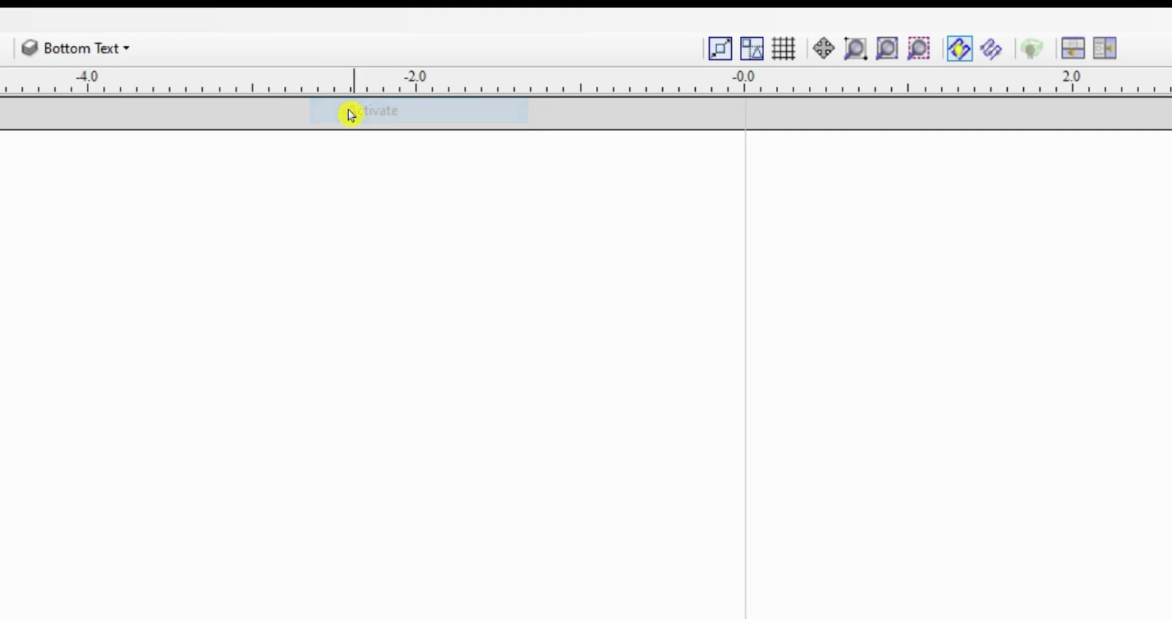
Switch the active layer to Top Text and back to Bottom Text.
{"action": "left_click", "coordinate": [112, 48]}
{"action": "left_click", "coordinate": [147, 109]}
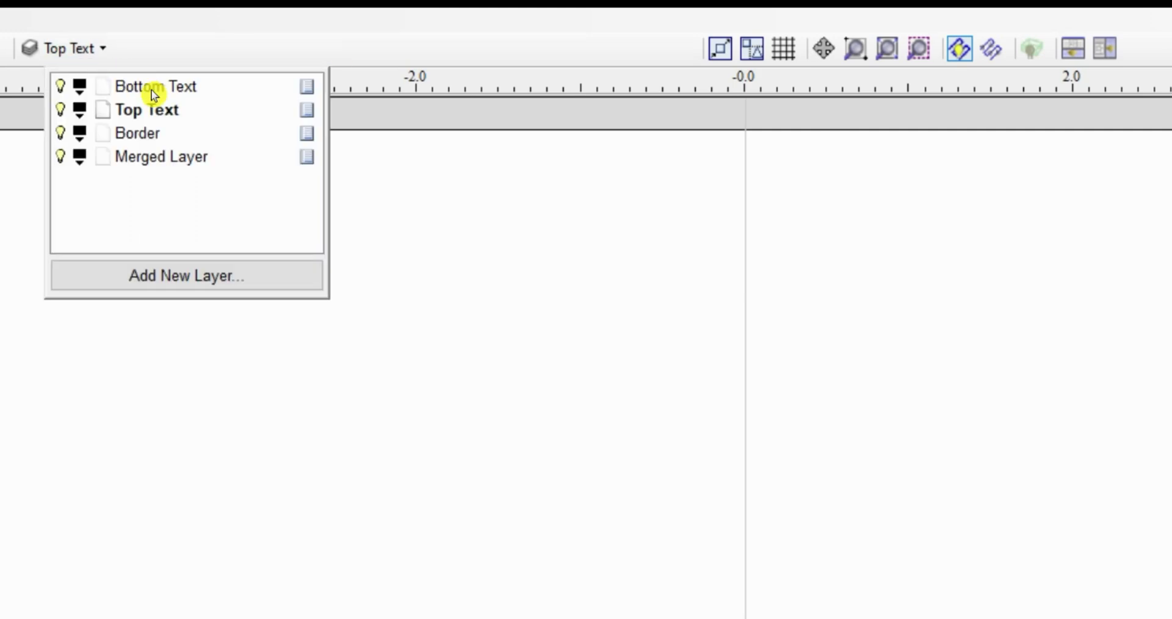
{"action": "left_click", "coordinate": [146, 88]}
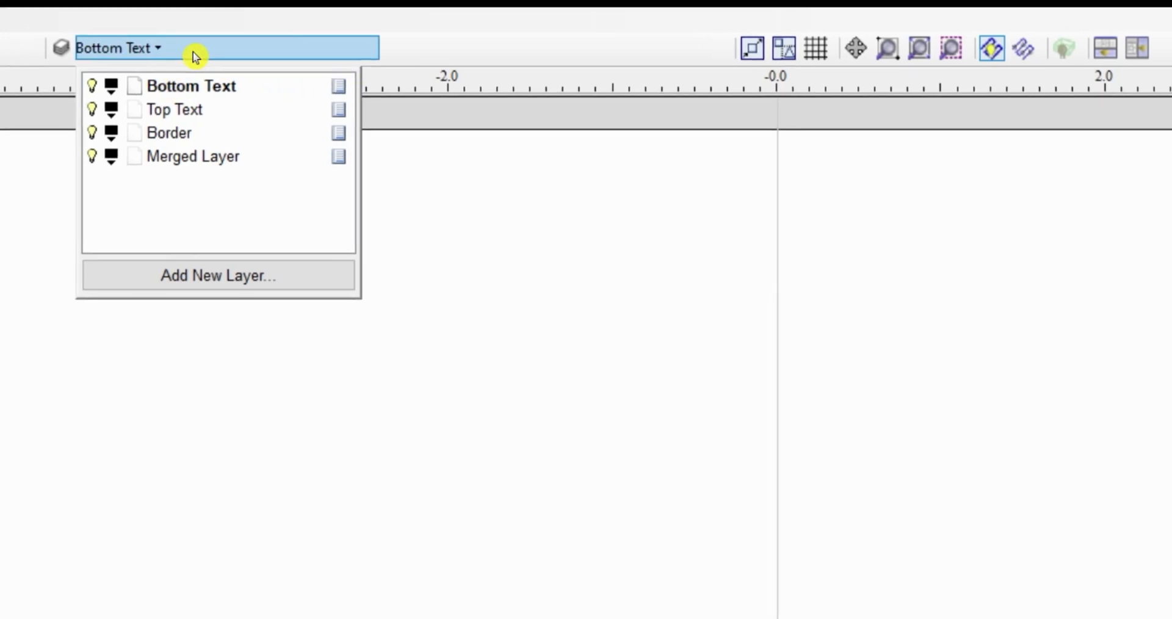
{"action": "double_click", "coordinate": [193, 86]}
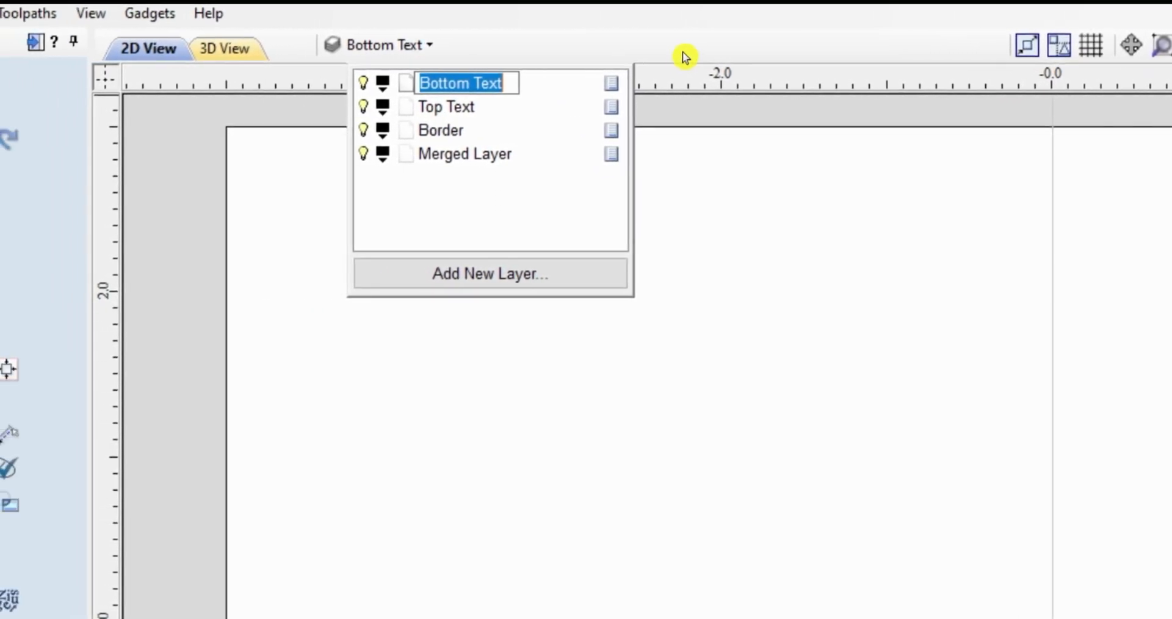
{"action": "left_click", "coordinate": [681, 54]}
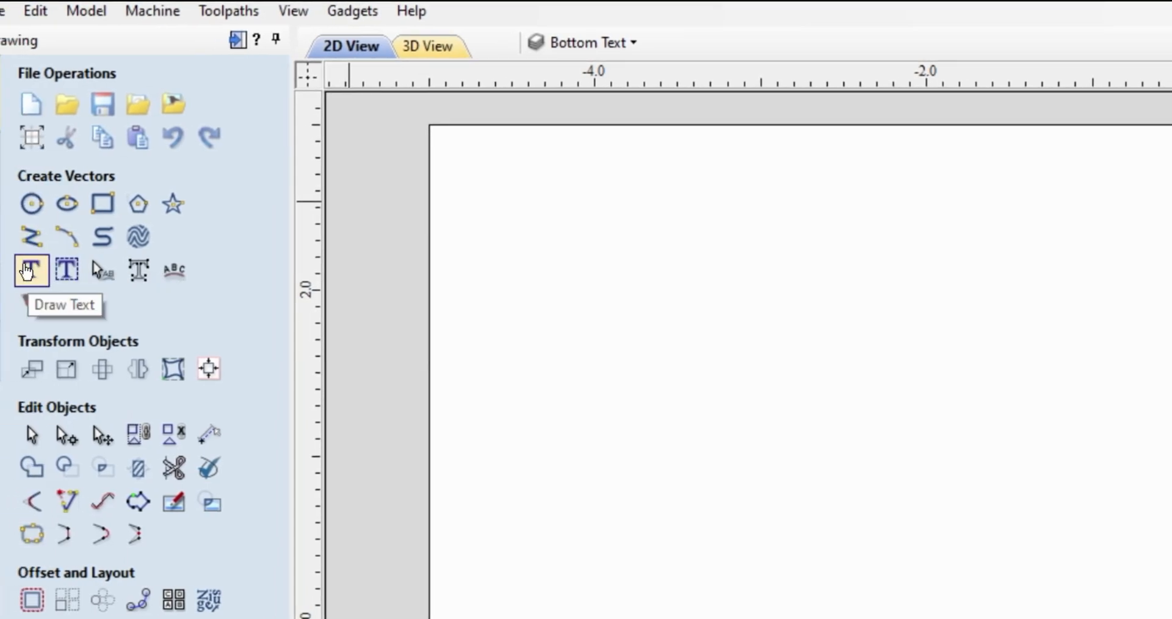
Create the text "TEXT" on the Bottom Text layer in the American Captain font with a height of 4 inches.
{"action": "left_click", "coordinate": [27, 272]}
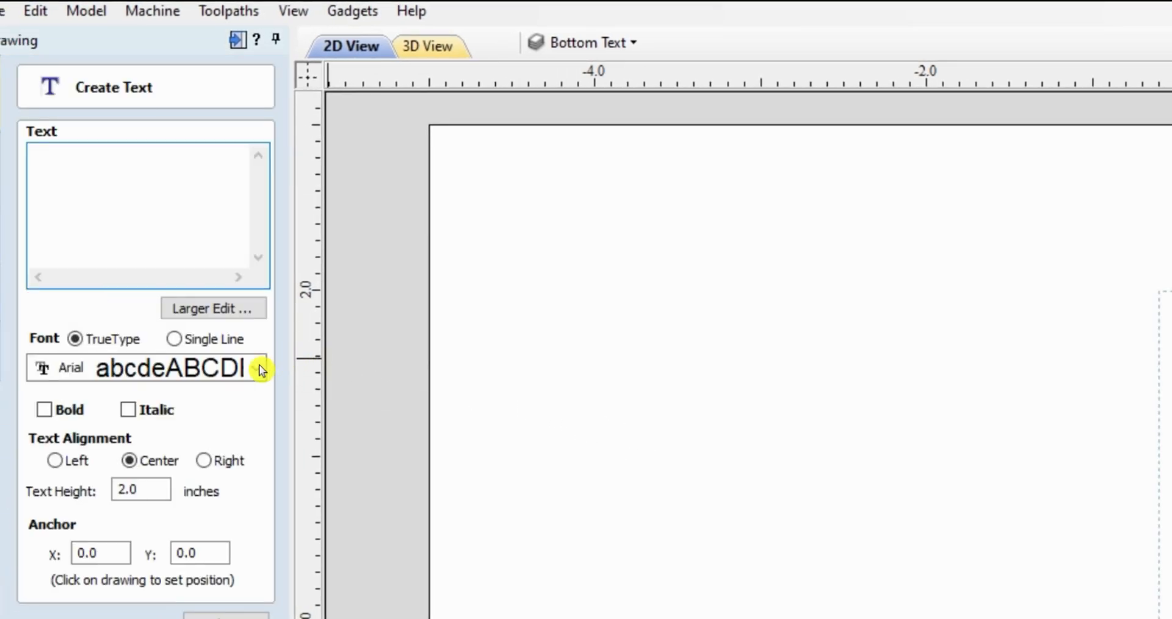
{"action": "left_click", "coordinate": [251, 368]}
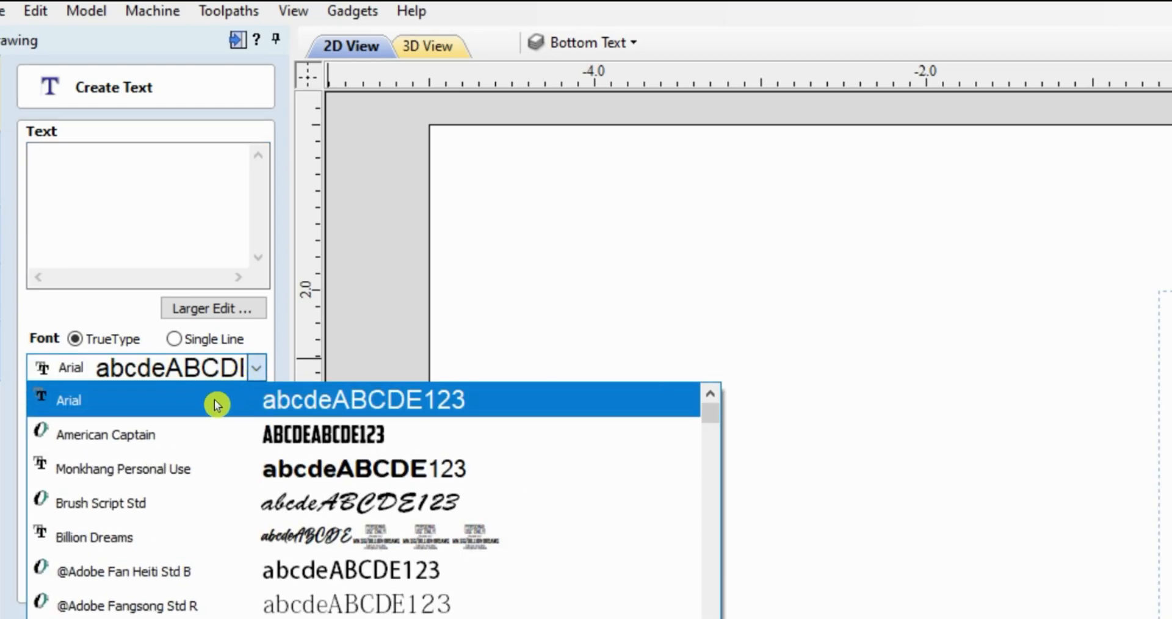
{"action": "left_click", "coordinate": [196, 433]}
{"action": "left_click", "coordinate": [93, 174]}
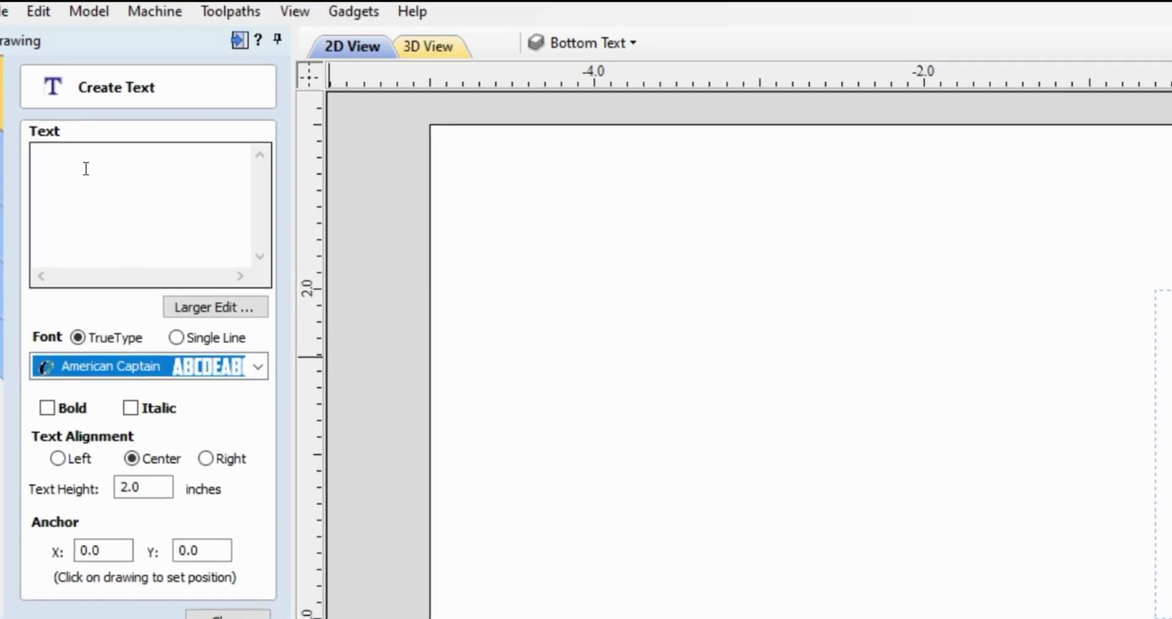
{"action": "type", "text": "TEXY"}
{"action": "key", "text": "BackSpace"}
{"action": "type", "text": "T"}
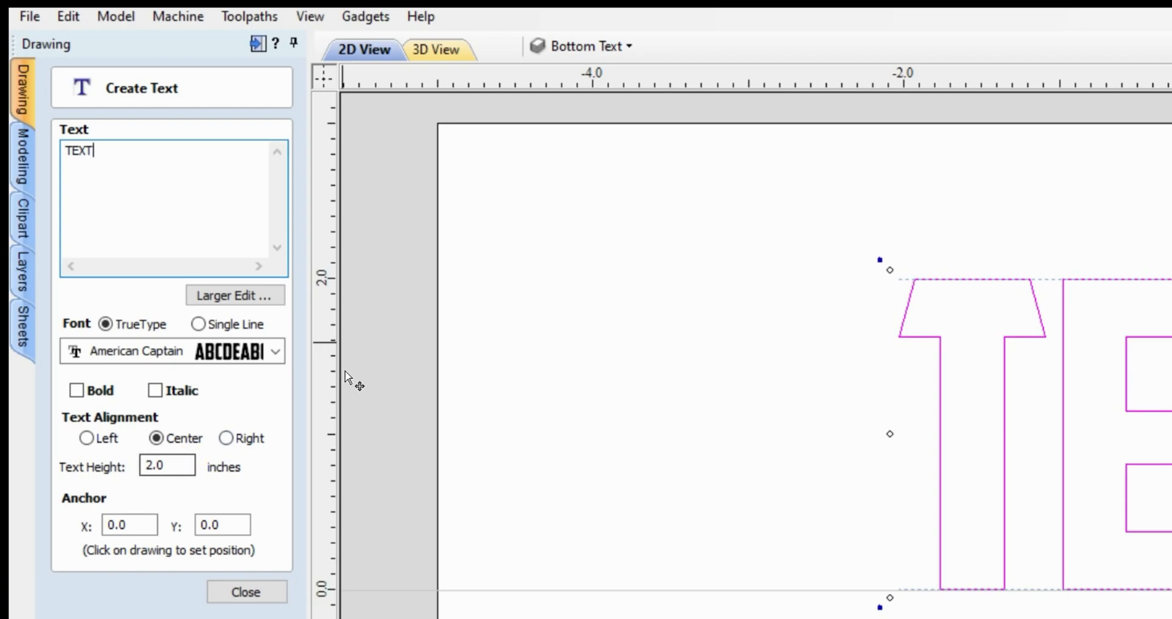
{"action": "left_click_drag", "start_coordinate": [181, 476], "coordinate": [124, 470]}
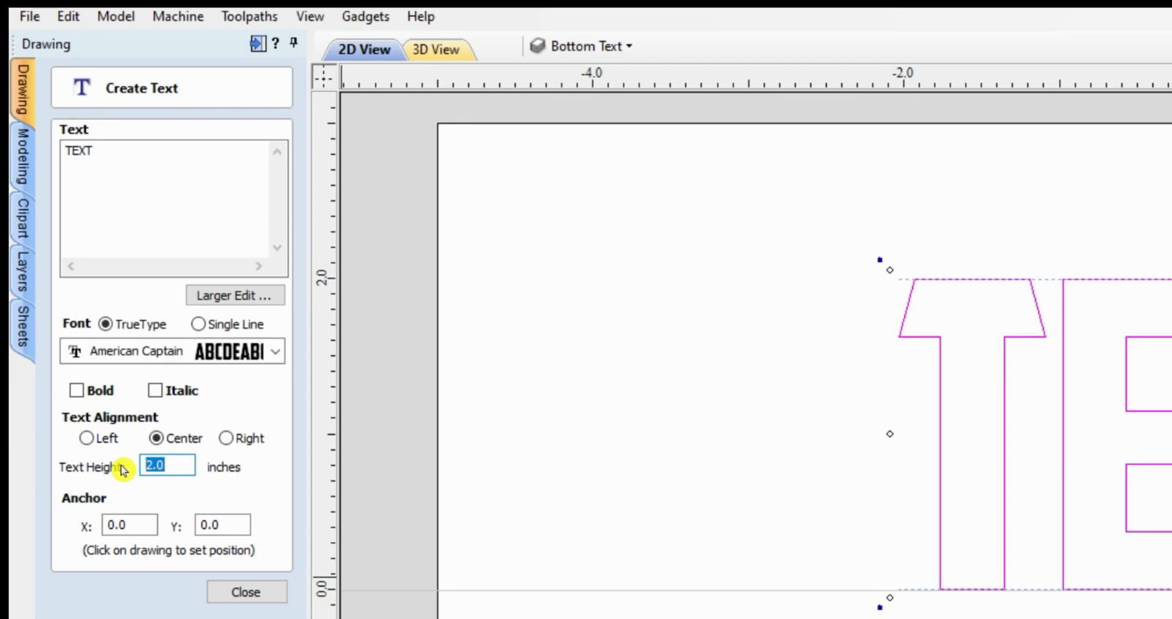
{"action": "type", "text": "4"}
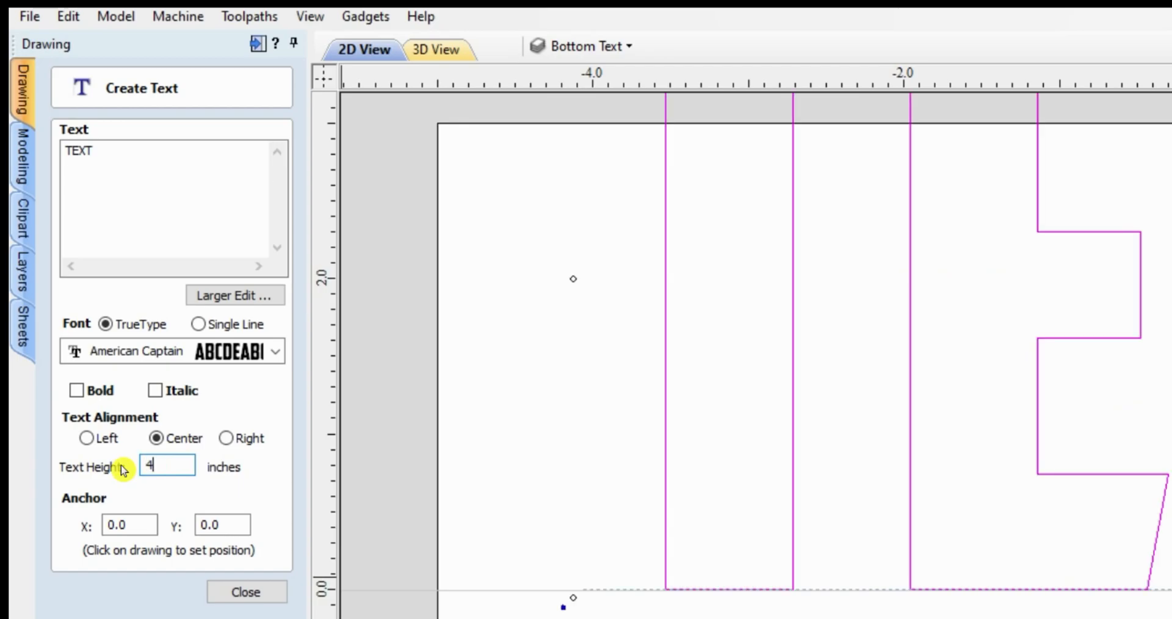
{"action": "left_click", "coordinate": [263, 589]}
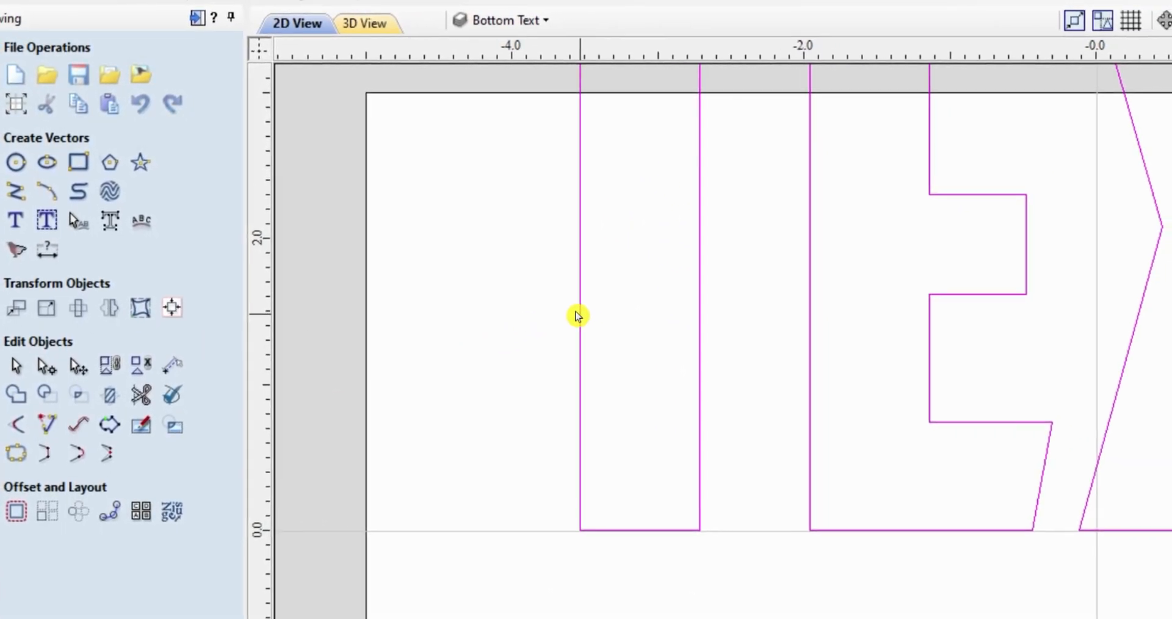
Center the TEXT lettering on the material both horizontally and vertically.
{"action": "left_click", "coordinate": [541, 328]}
{"action": "left_click", "coordinate": [513, 274]}
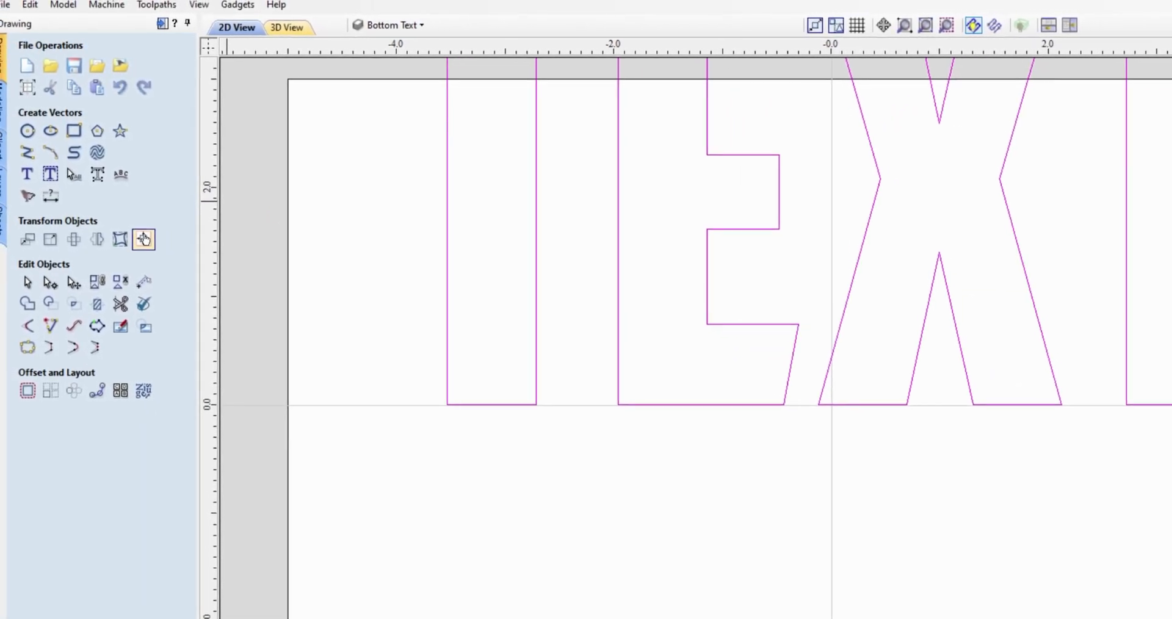
{"action": "left_click", "coordinate": [144, 239]}
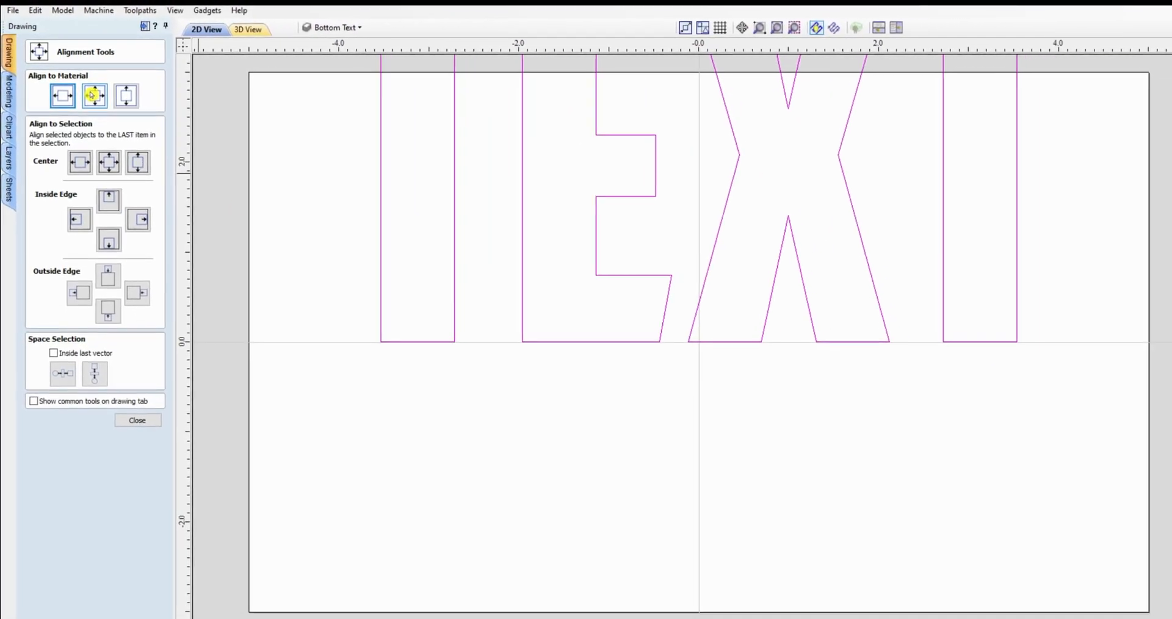
{"action": "left_click", "coordinate": [93, 95]}
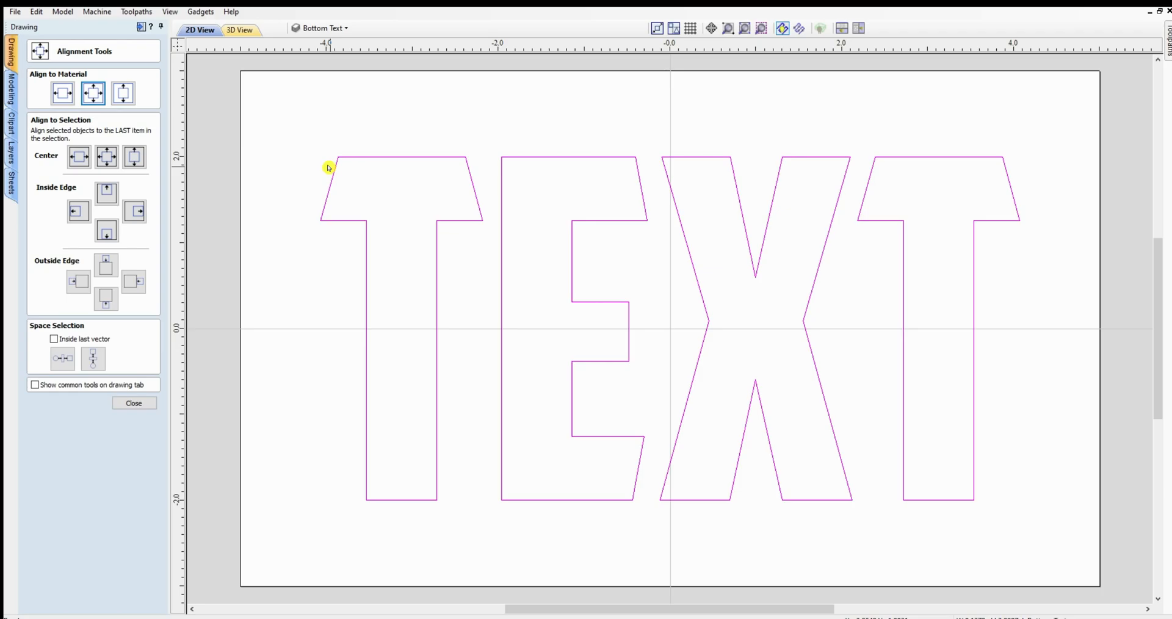
{"action": "left_click", "coordinate": [329, 126]}
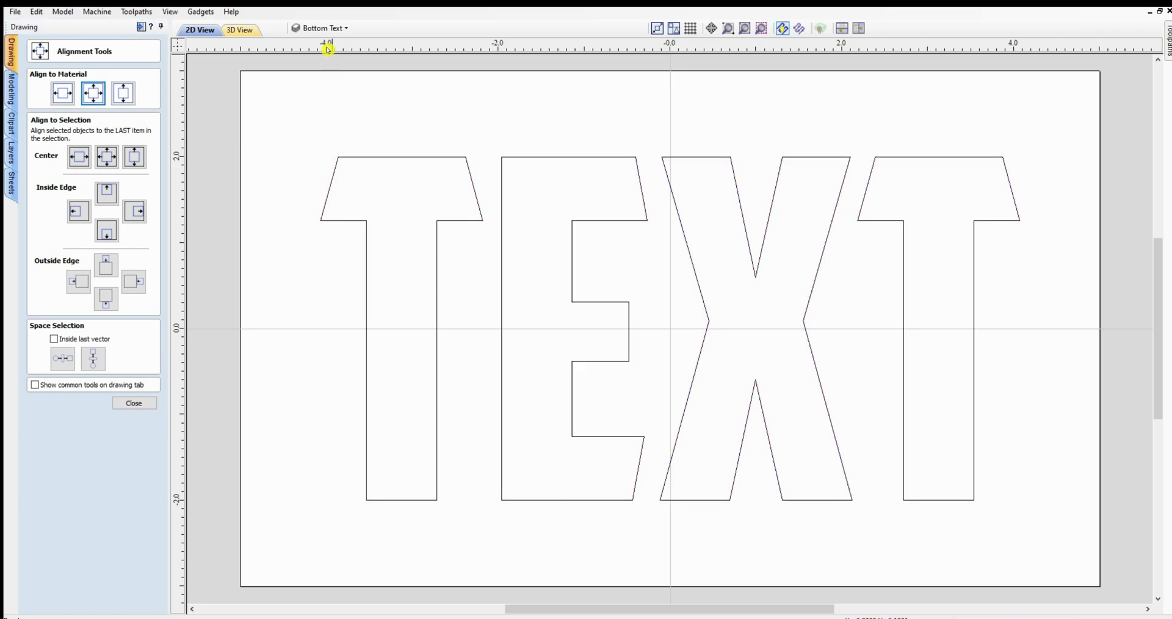
Hide the Bottom Text layer and make Top Text the active layer.
{"action": "left_click", "coordinate": [322, 28]}
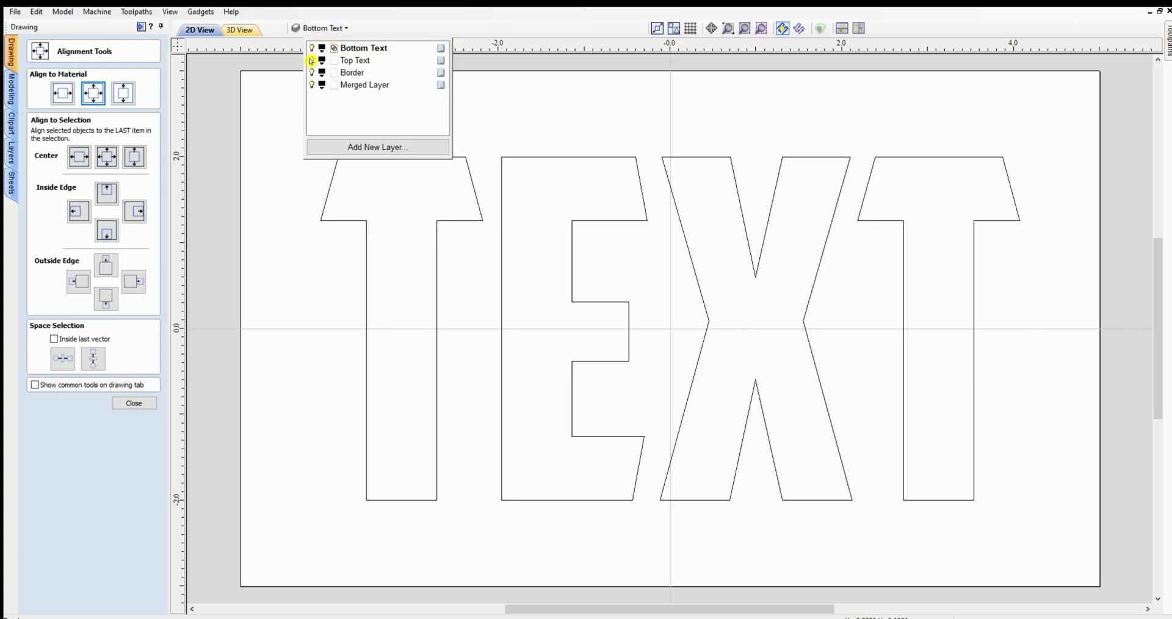
{"action": "left_click", "coordinate": [311, 48]}
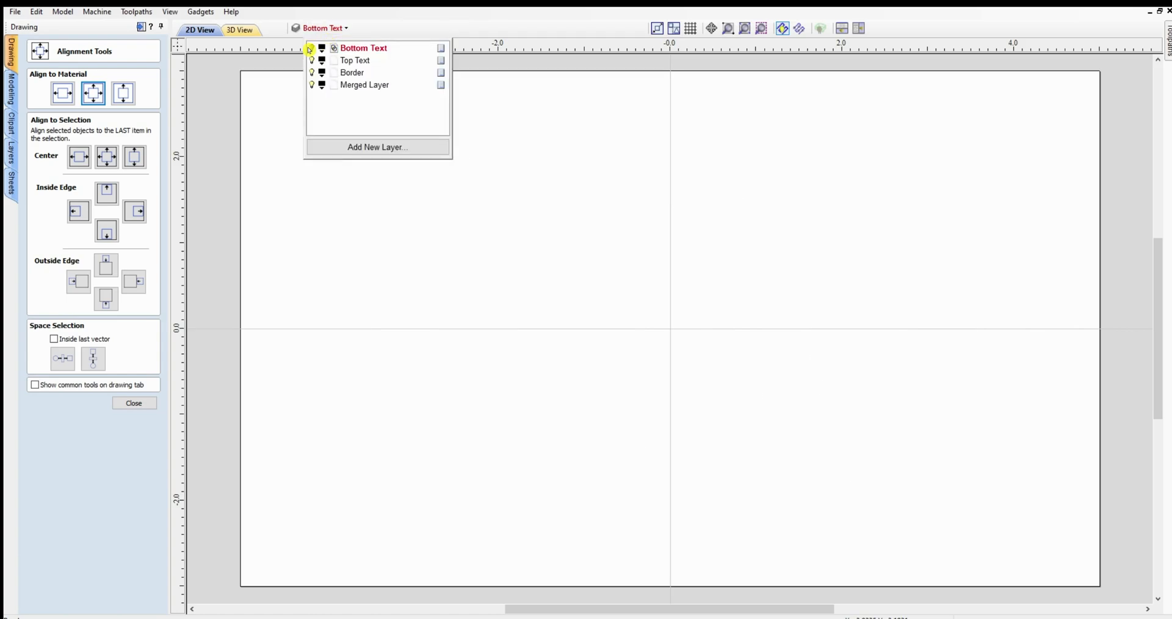
{"action": "left_click", "coordinate": [347, 62]}
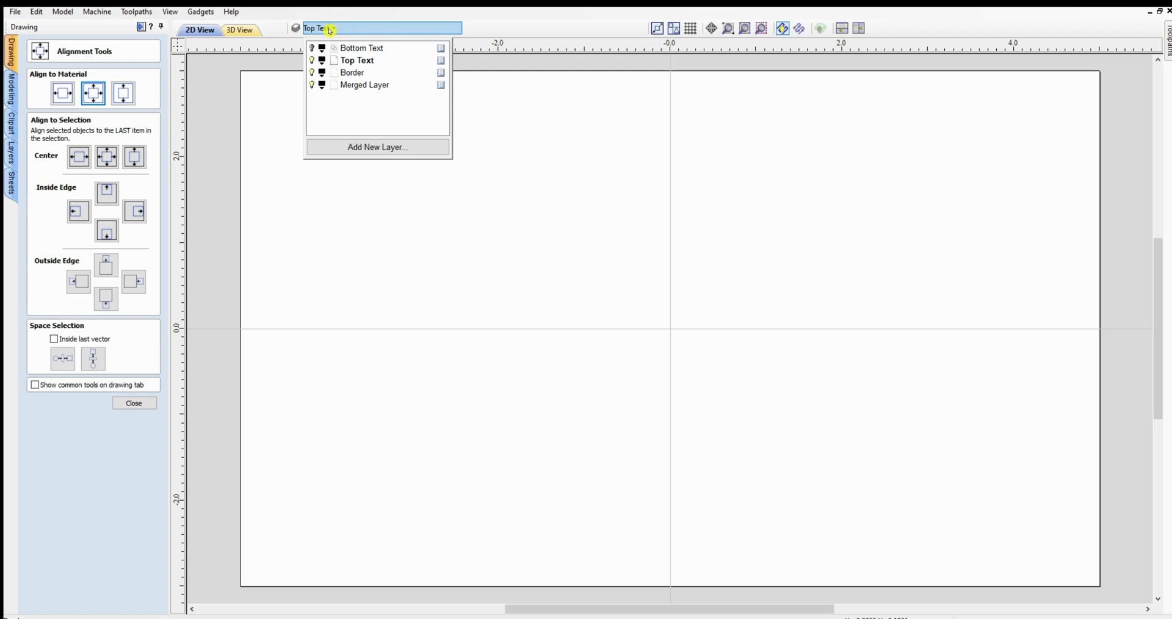
{"action": "double_click", "coordinate": [313, 28]}
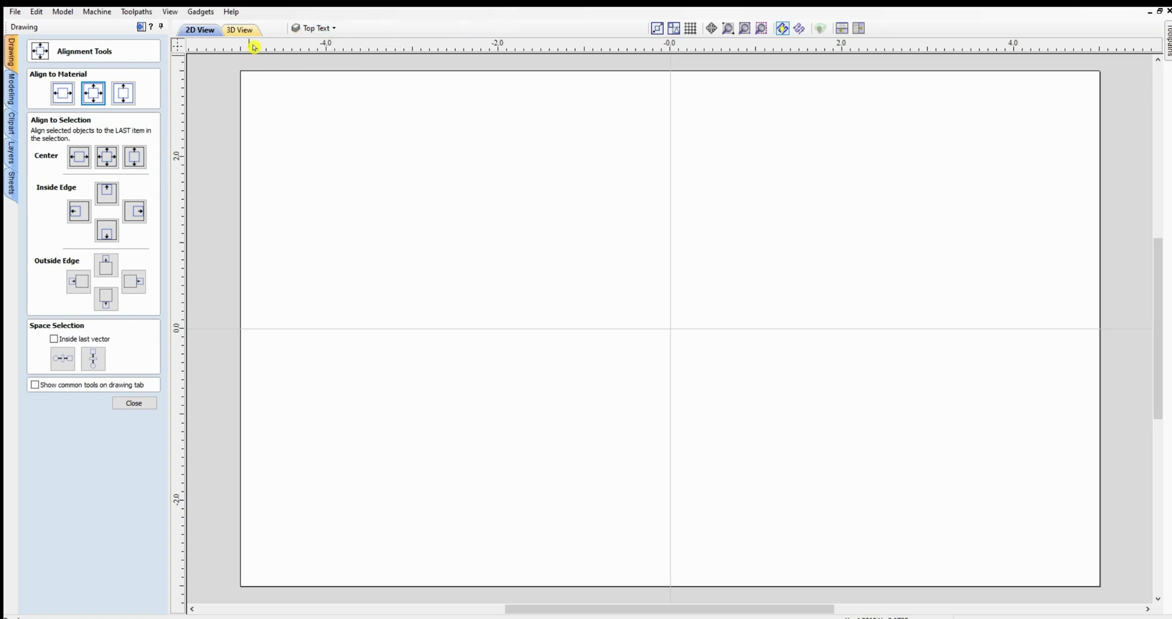
{"action": "left_click", "coordinate": [135, 402]}
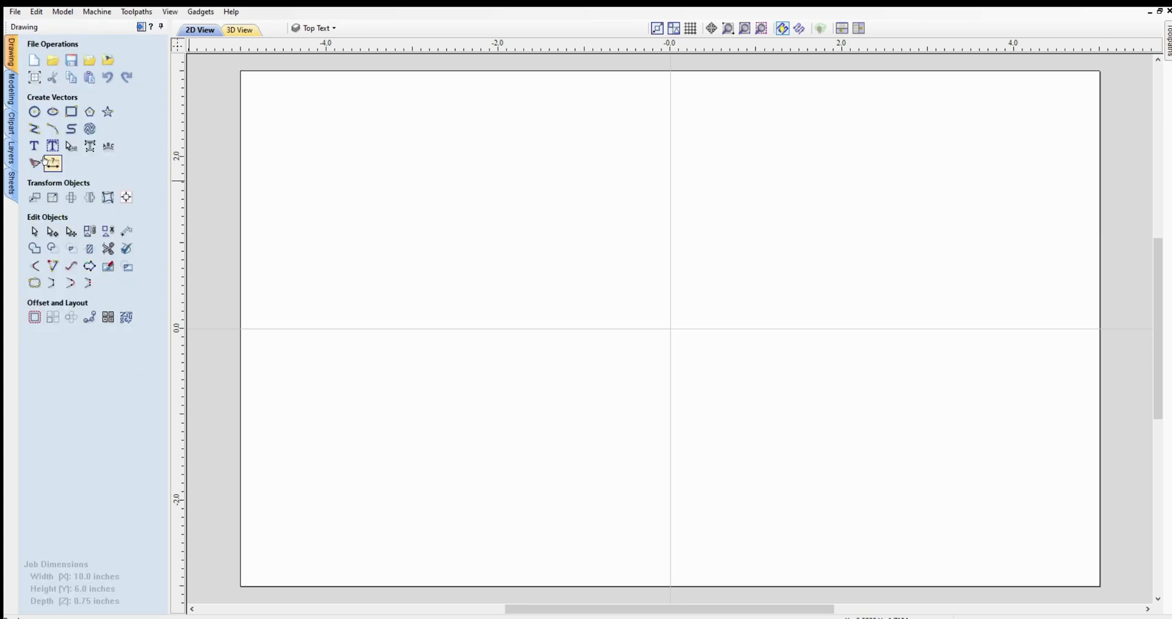
Create the text "On Text" on the Top Text layer in Arial with a height of 2 inches.
{"action": "left_click", "coordinate": [33, 147]}
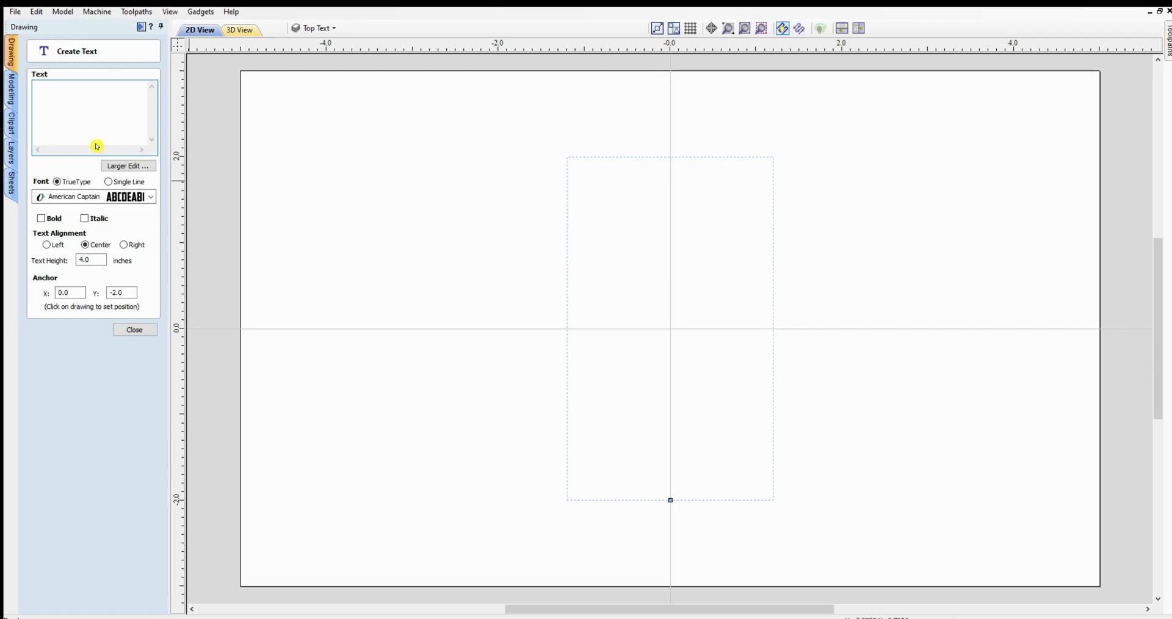
{"action": "type", "text": "On Text"}
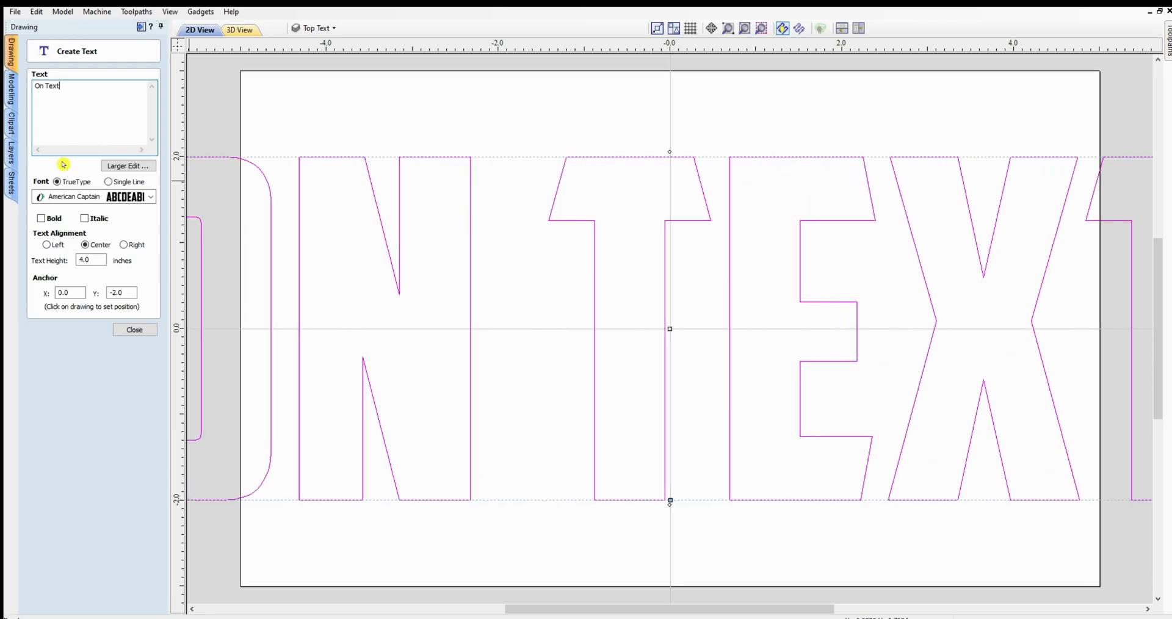
{"action": "left_click", "coordinate": [92, 196]}
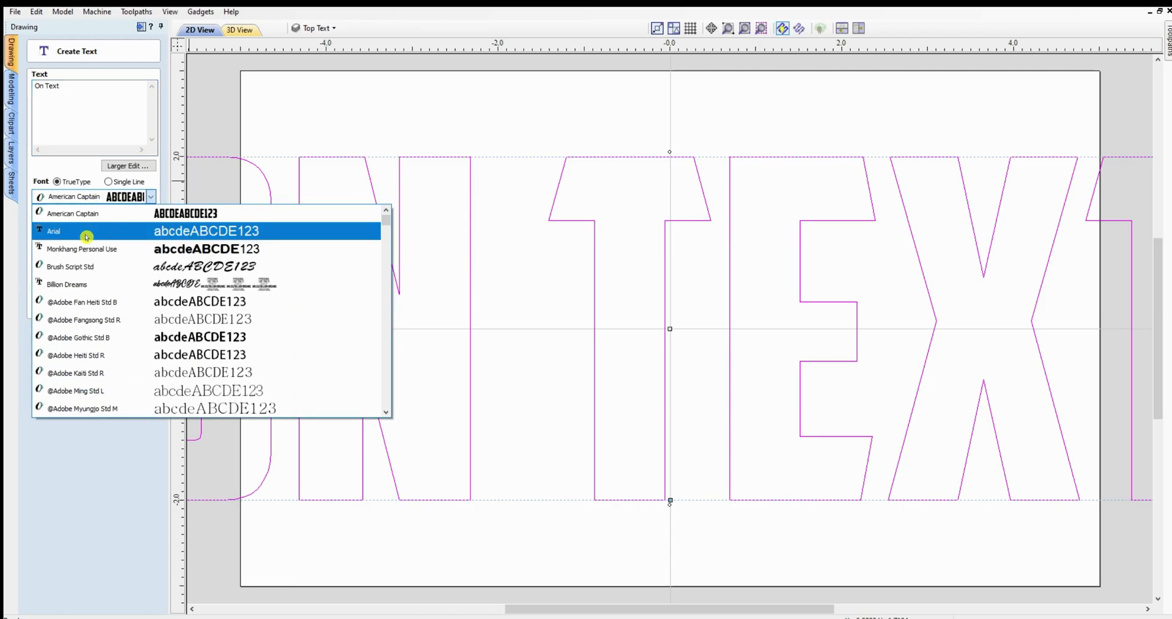
{"action": "left_click", "coordinate": [86, 236]}
{"action": "double_click", "coordinate": [80, 260]}
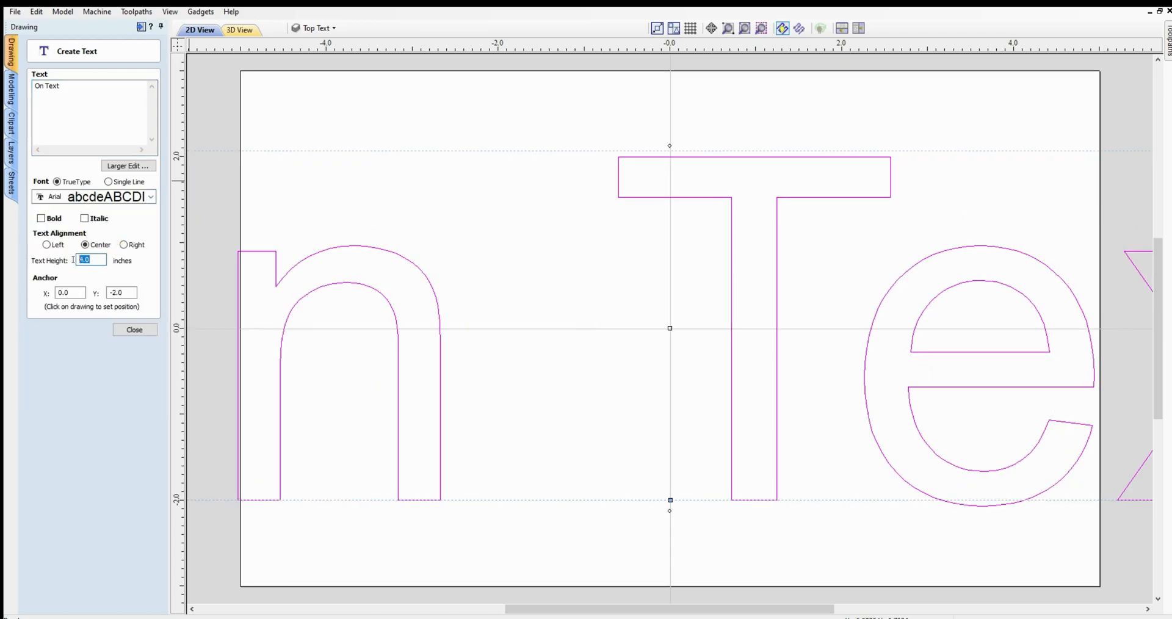
{"action": "type", "text": "2"}
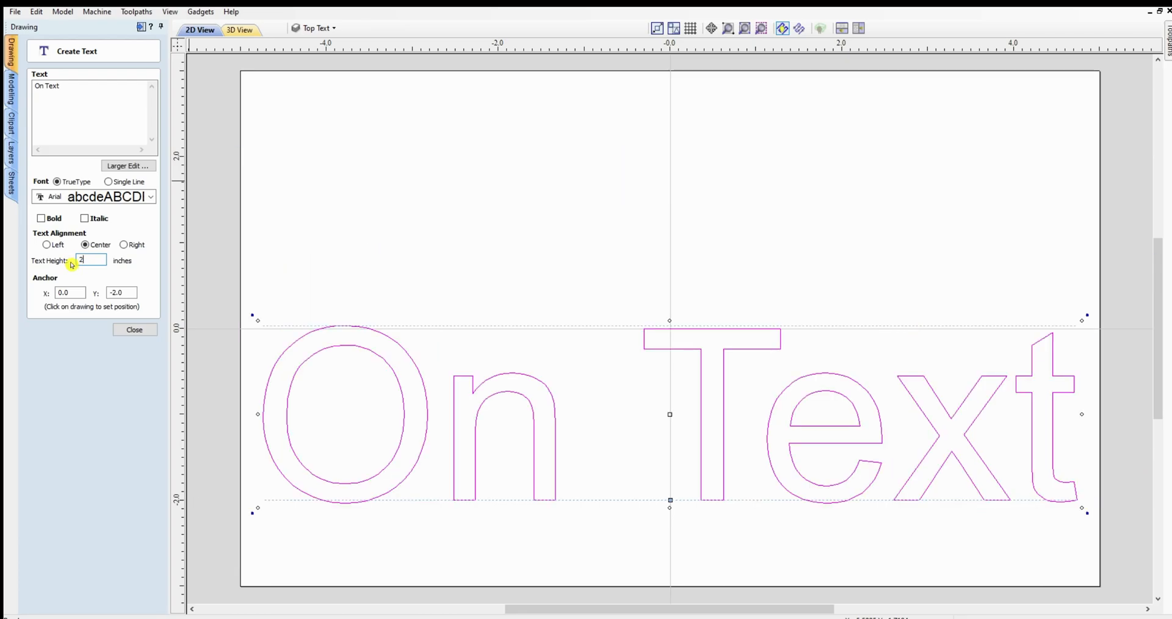
{"action": "left_click", "coordinate": [135, 330]}
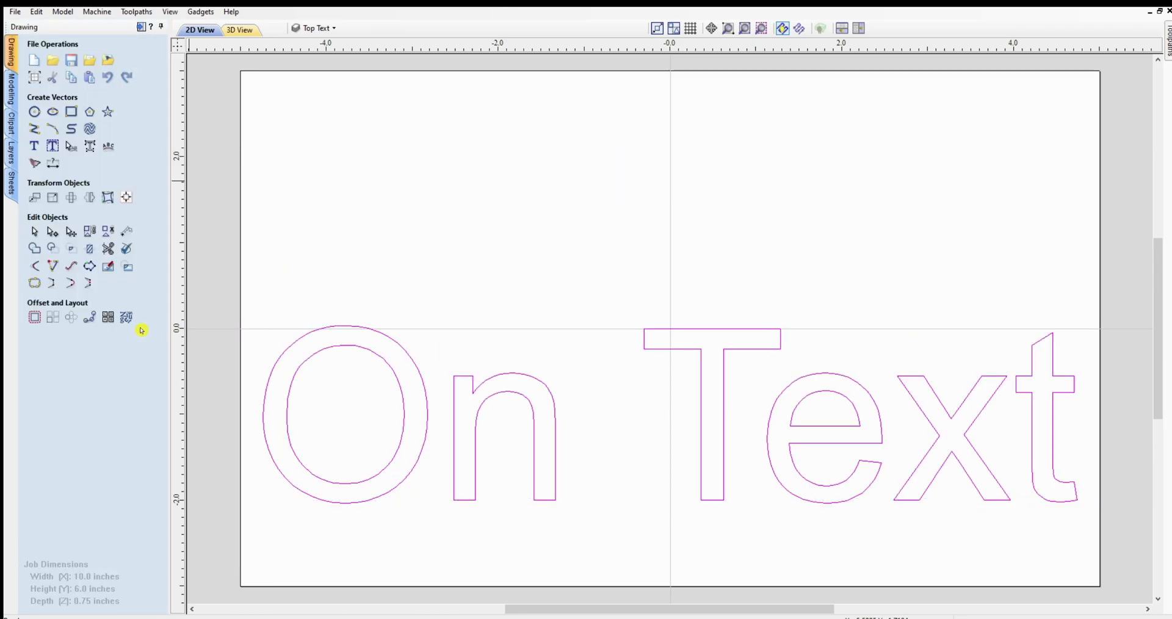
Narrow the "On Text" lettering to about 8 inches wide by moving its left side inward, keeping its height.
{"action": "left_click", "coordinate": [279, 356]}
{"action": "left_click", "coordinate": [291, 291]}
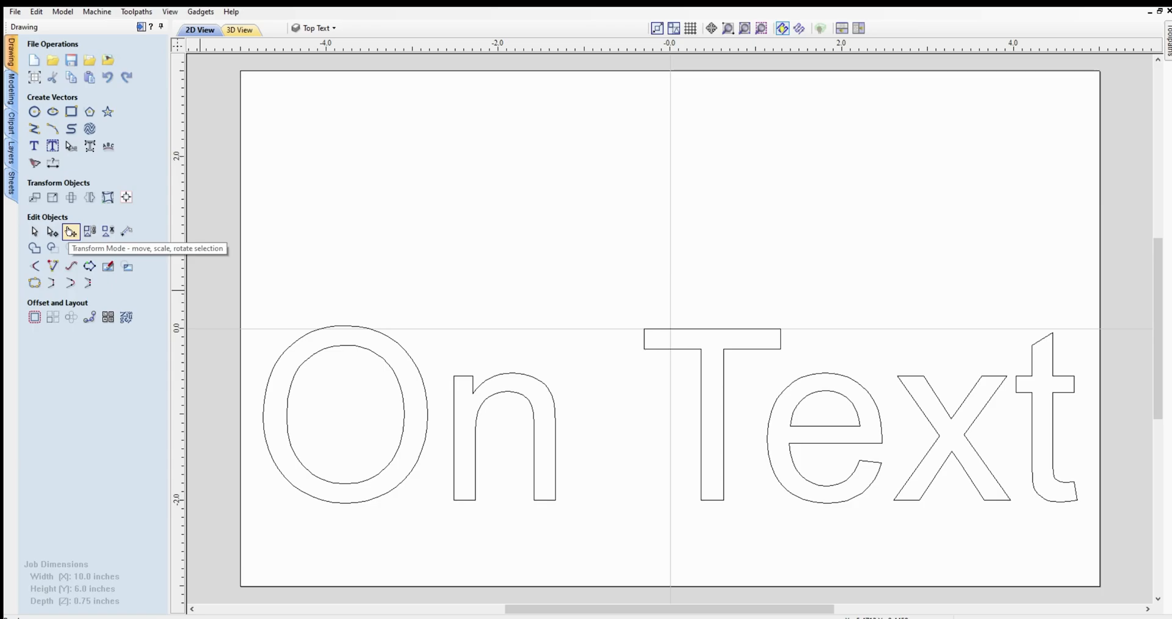
{"action": "left_click", "coordinate": [286, 342]}
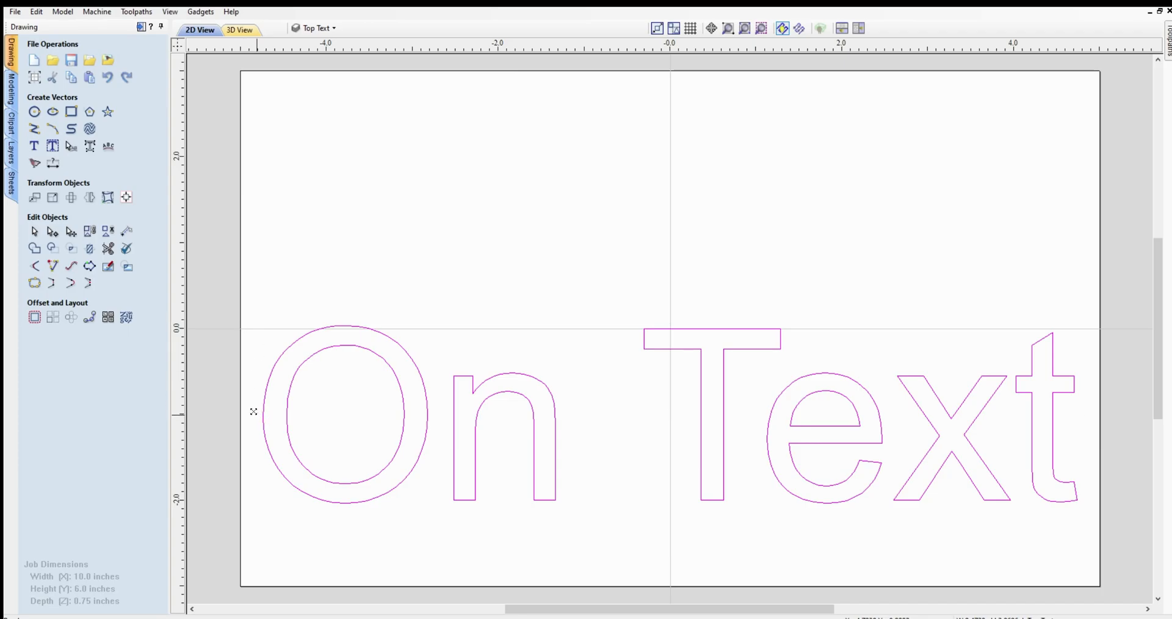
{"action": "left_click_drag", "start_coordinate": [254, 412], "coordinate": [390, 429]}
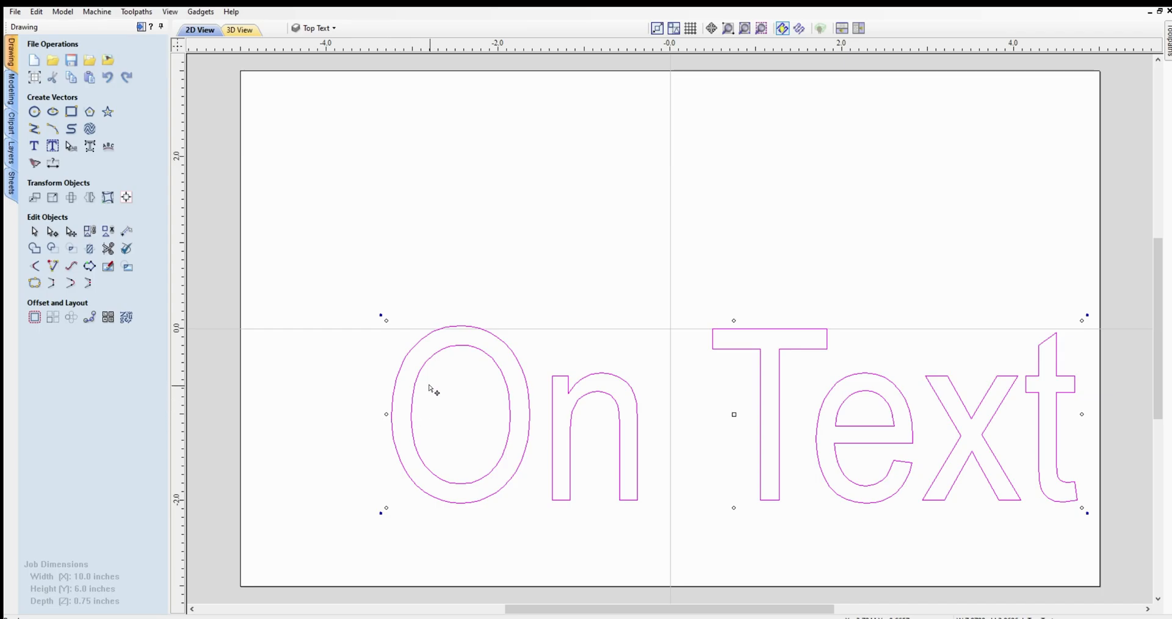
Show the Bottom Text layer again and move the "On Text" lettering up over the middle of TEXT.
{"action": "left_click", "coordinate": [319, 29]}
{"action": "left_click", "coordinate": [313, 48]}
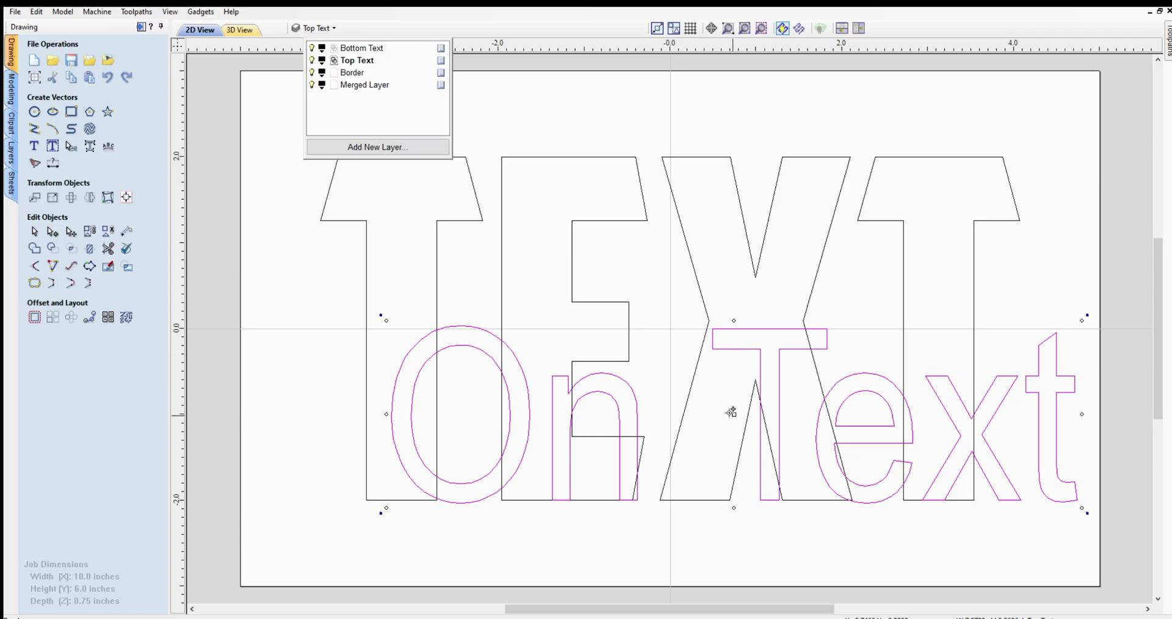
{"action": "left_click_drag", "start_coordinate": [733, 412], "coordinate": [685, 316]}
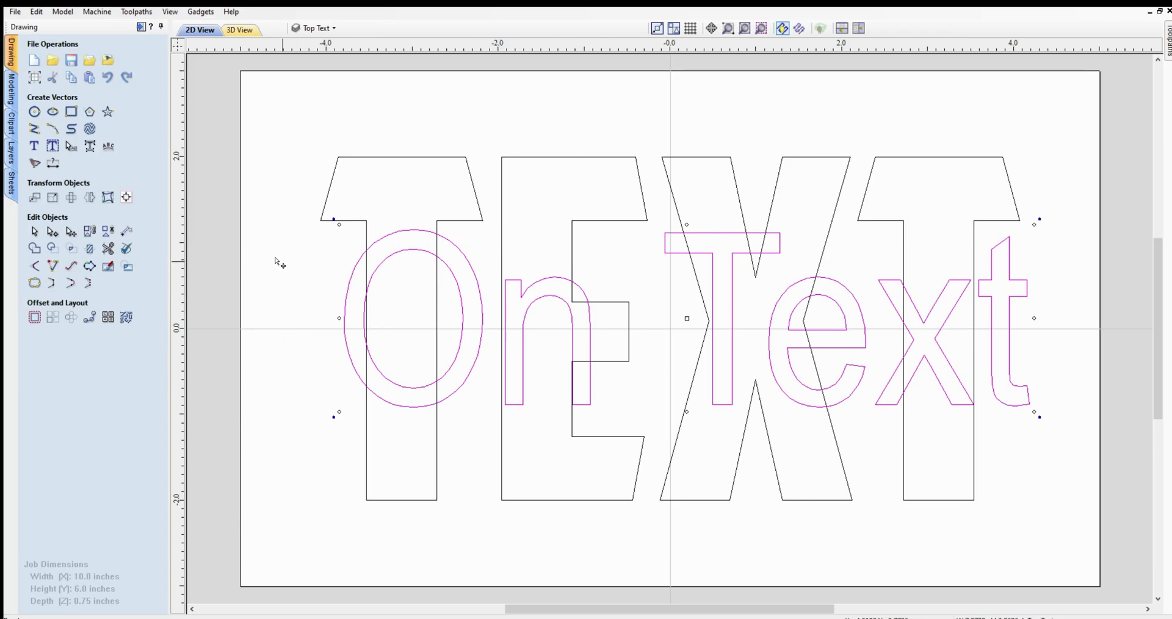
Center the "On Text" lettering on the material both horizontally and vertically.
{"action": "left_click", "coordinate": [125, 197]}
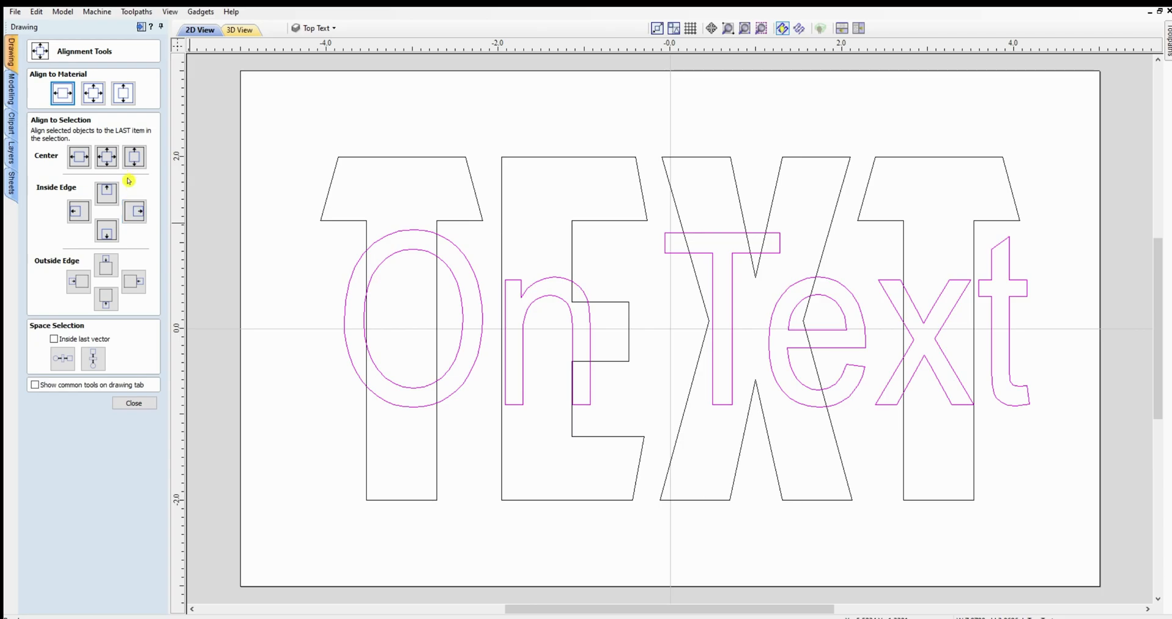
{"action": "left_click", "coordinate": [92, 93]}
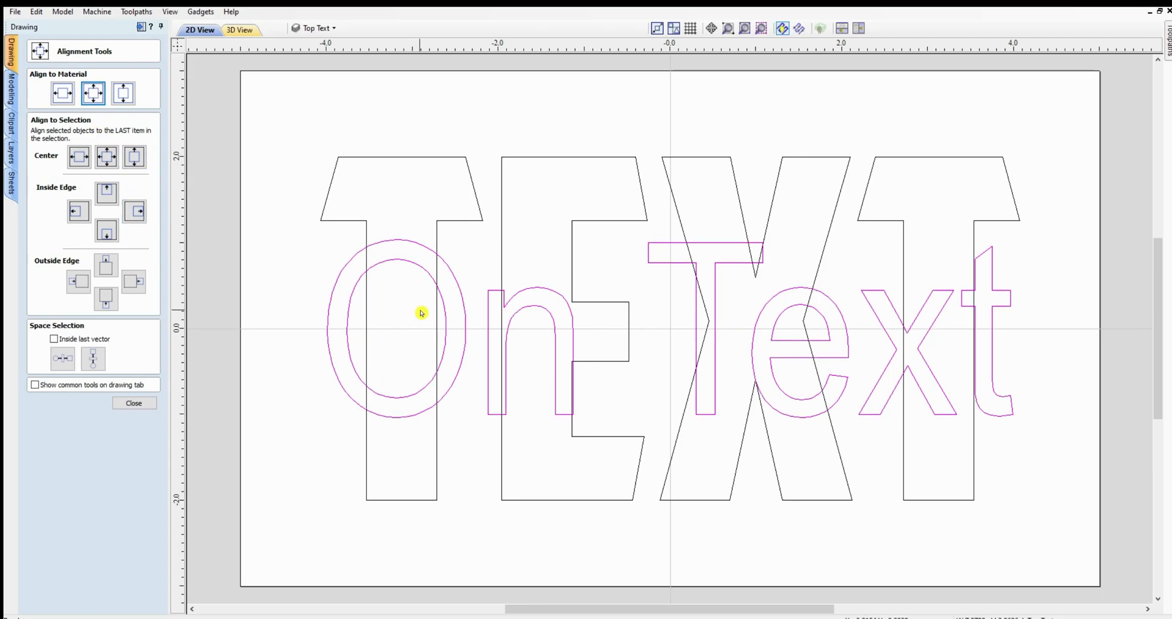
{"action": "left_click", "coordinate": [280, 263]}
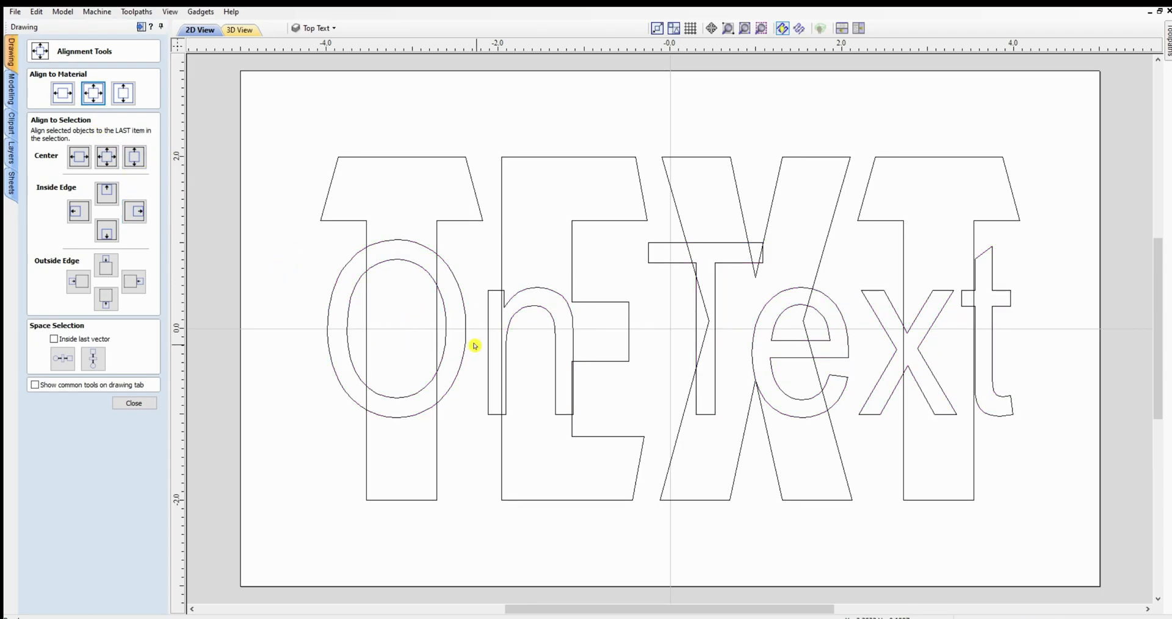
{"action": "left_click", "coordinate": [524, 291]}
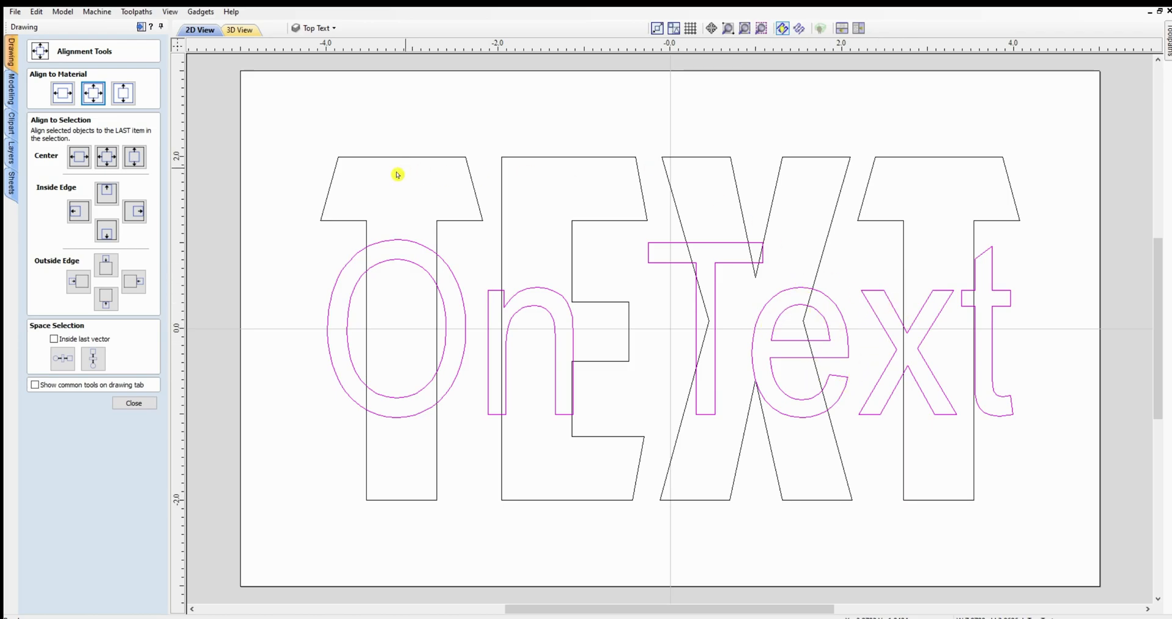
Hide the Bottom Text layer, return to Top Text as the active layer, and deselect its lettering.
{"action": "left_click", "coordinate": [330, 29]}
{"action": "left_click", "coordinate": [350, 47]}
{"action": "left_click", "coordinate": [311, 48]}
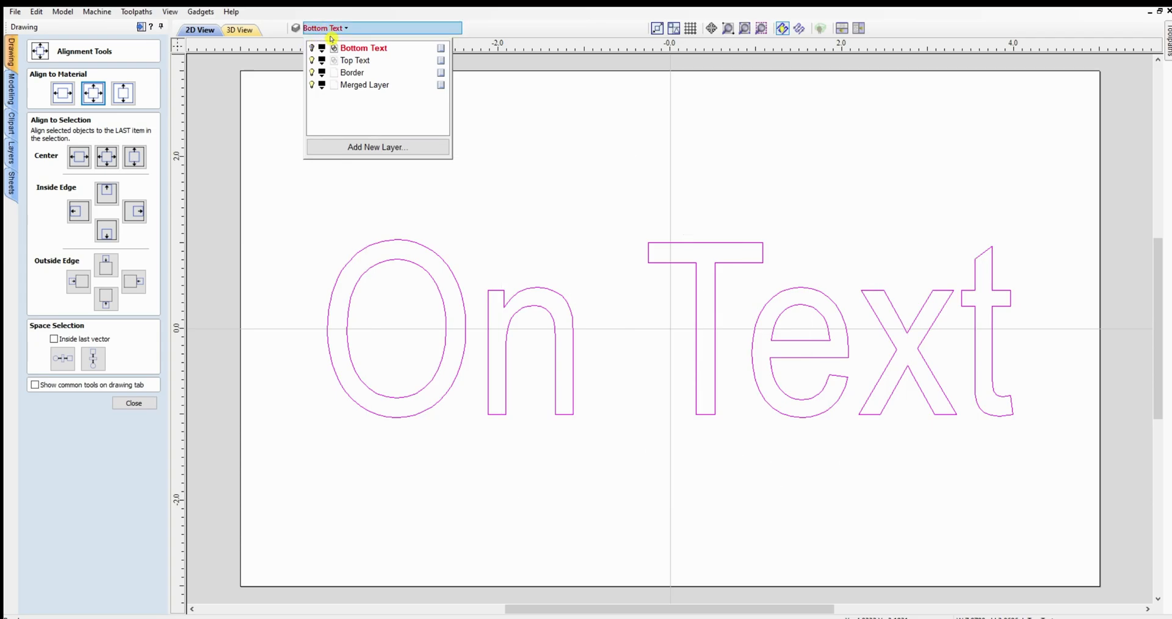
{"action": "left_click", "coordinate": [347, 61]}
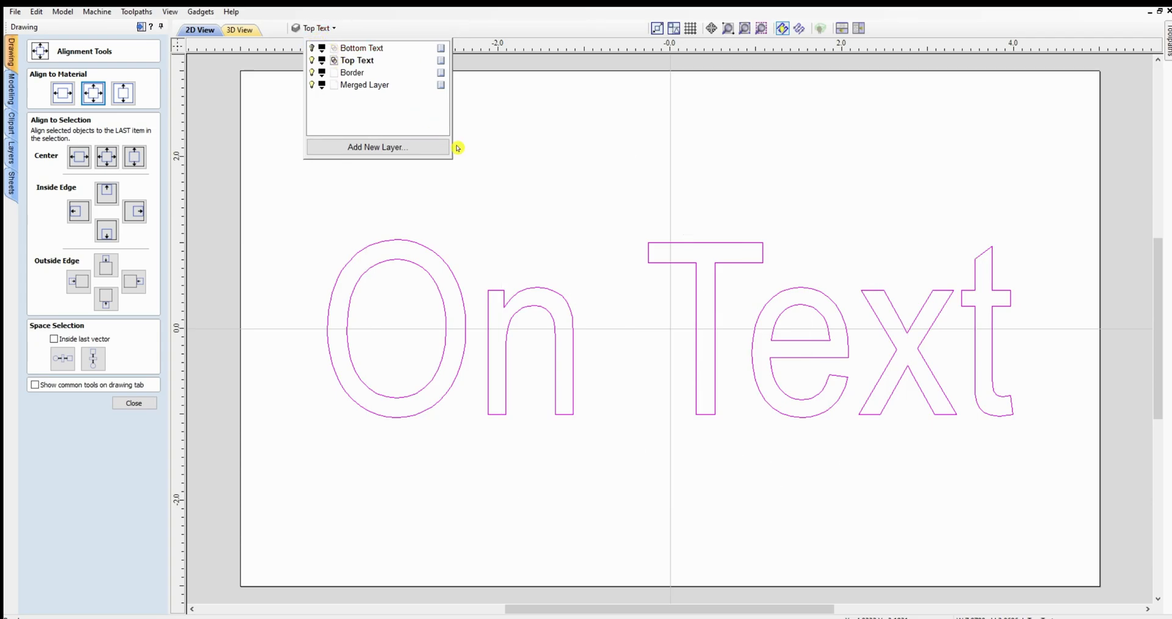
{"action": "left_click", "coordinate": [567, 194]}
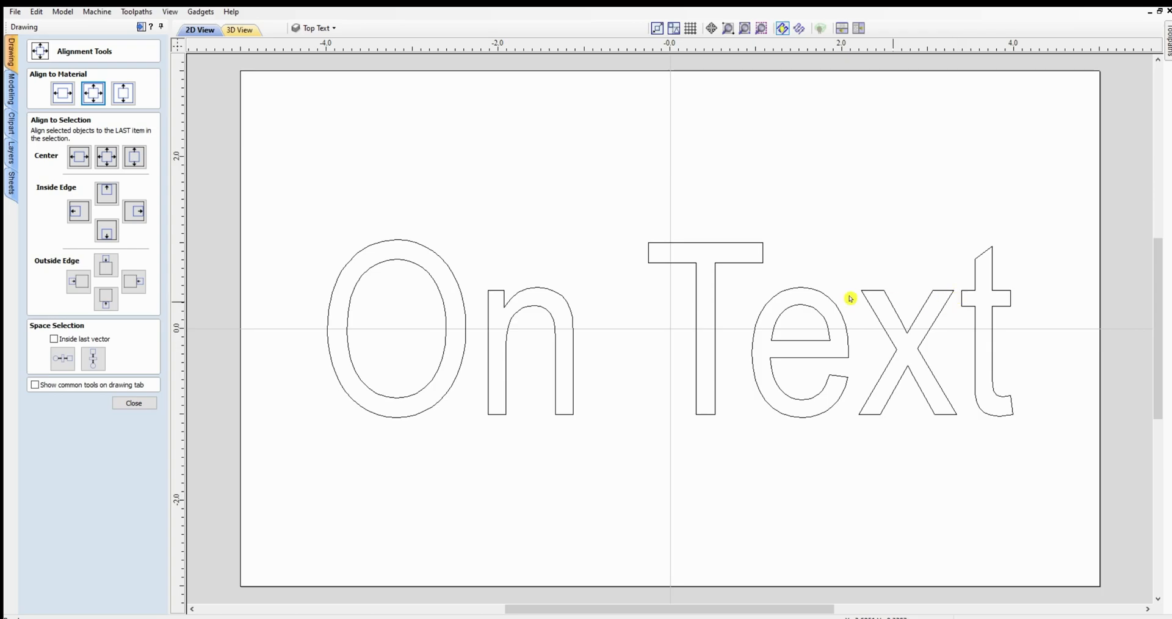
{"action": "left_click", "coordinate": [122, 403]}
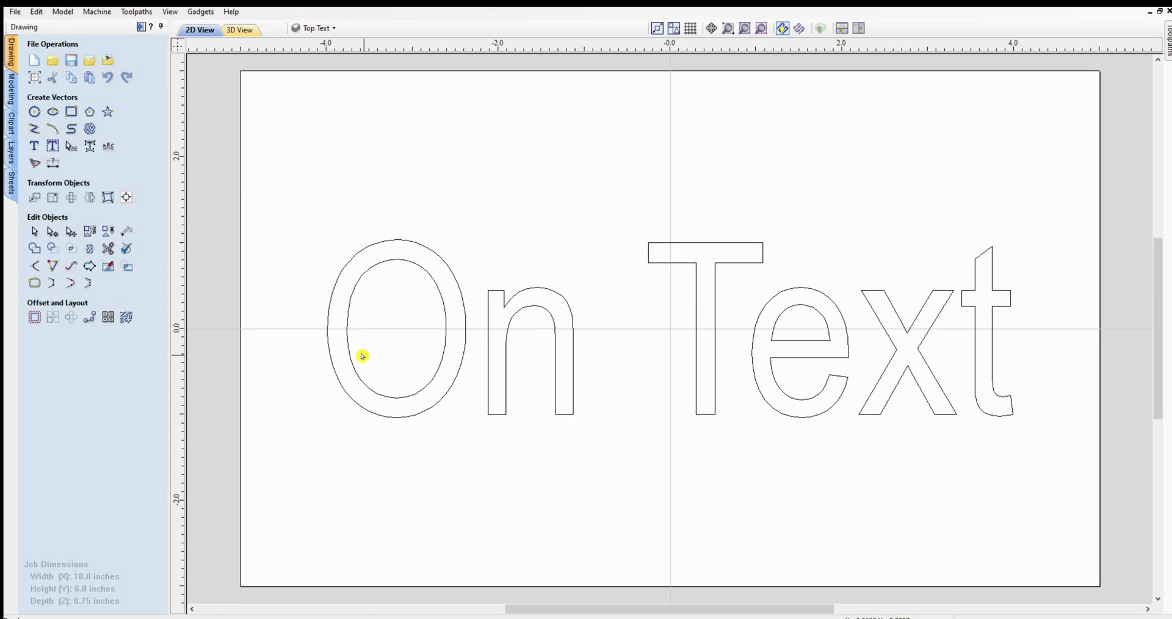
Try converting the "On Text" lettering to curves, and undo the conversion.
{"action": "left_click", "coordinate": [388, 241]}
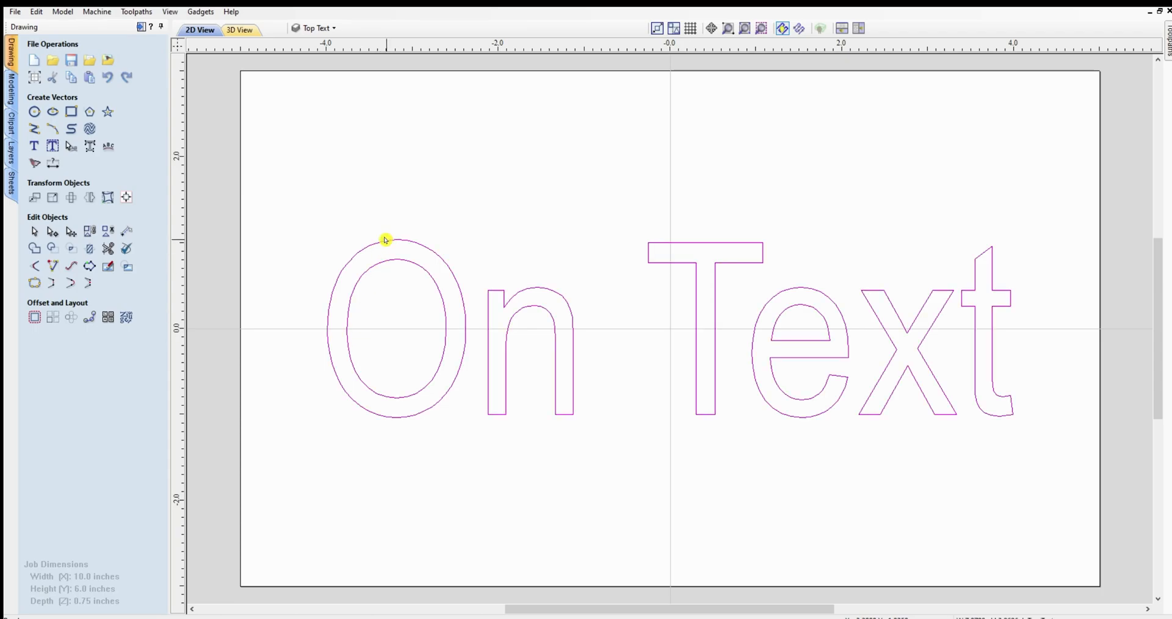
{"action": "right_click", "coordinate": [386, 240]}
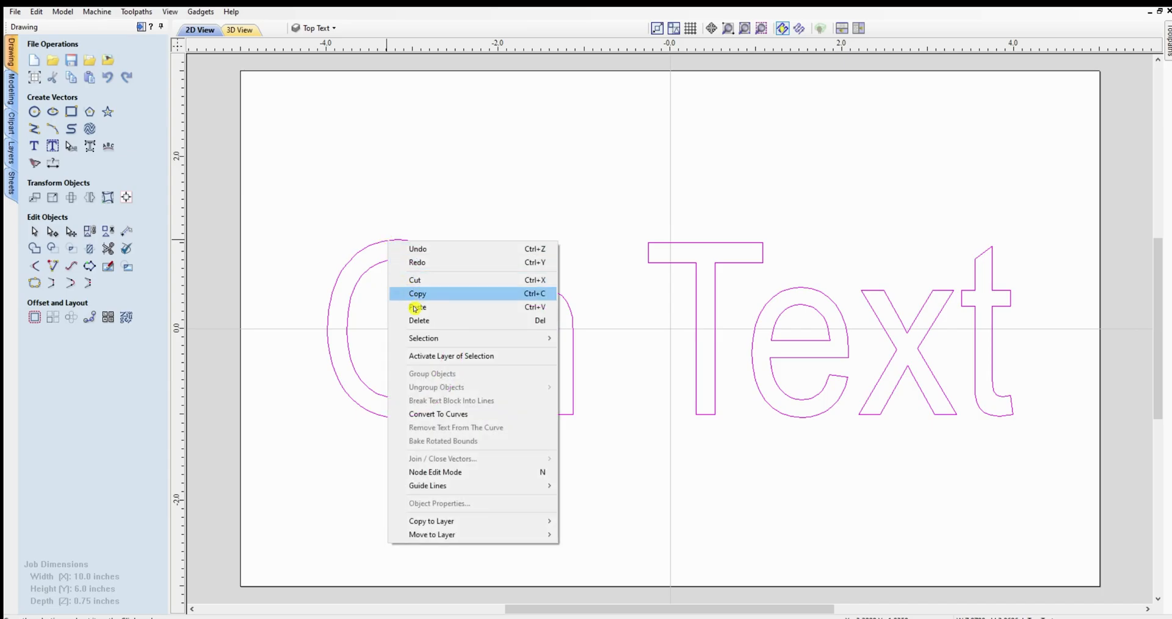
{"action": "left_click", "coordinate": [464, 414]}
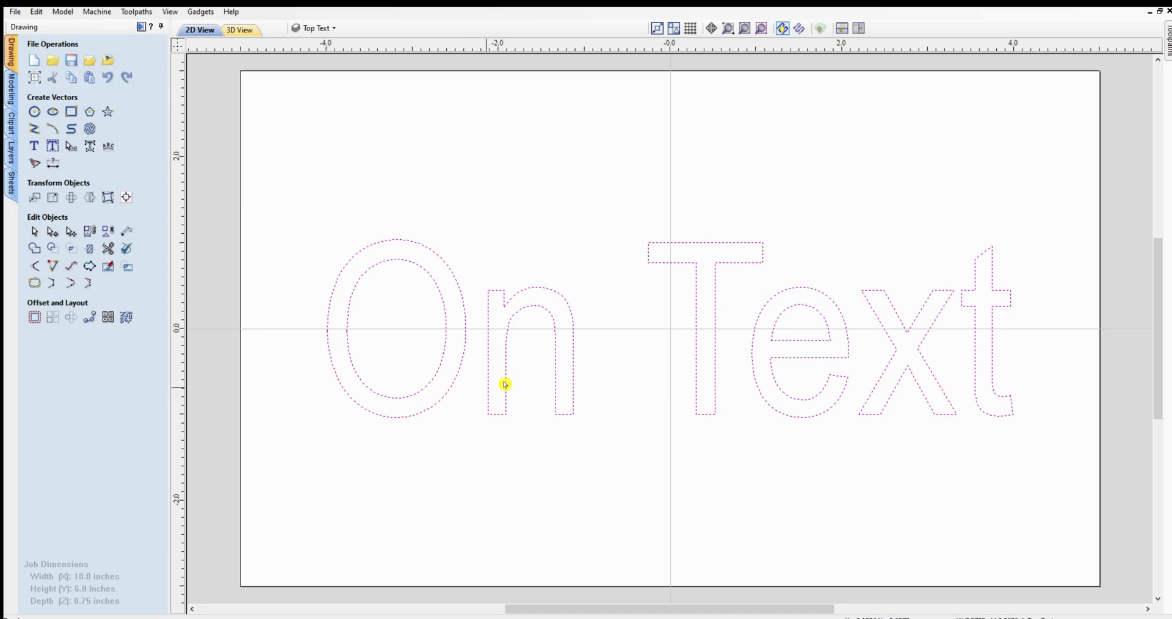
{"action": "left_click", "coordinate": [35, 12]}
{"action": "left_click", "coordinate": [47, 25]}
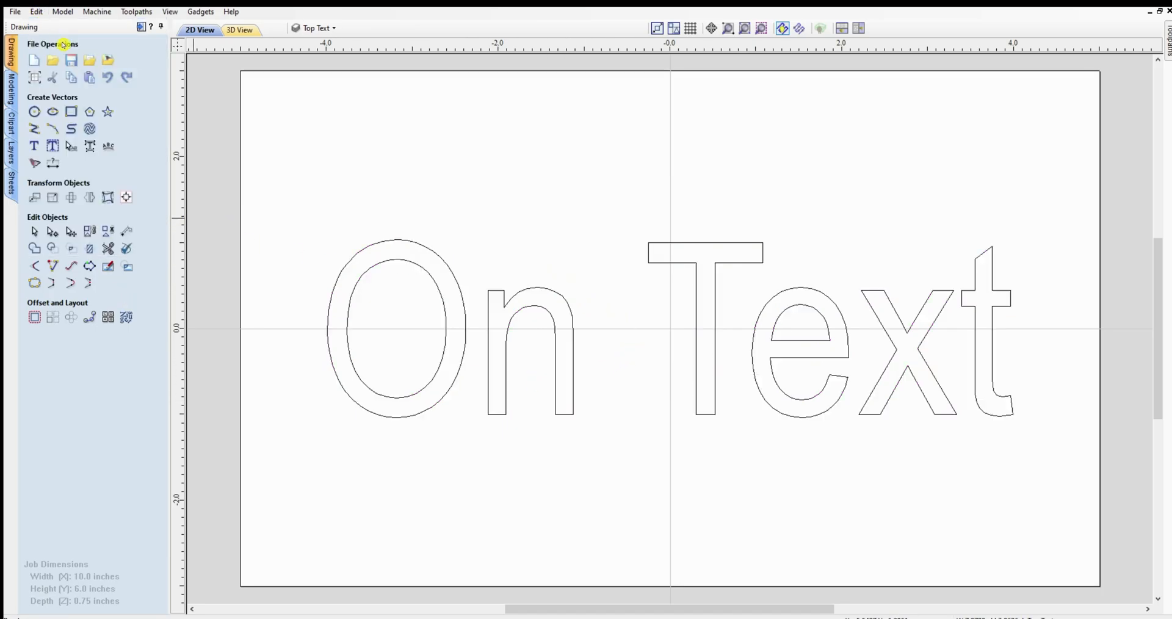
Convert the "On Text" lettering to curves and deselect the resulting letter outlines.
{"action": "left_click", "coordinate": [996, 308]}
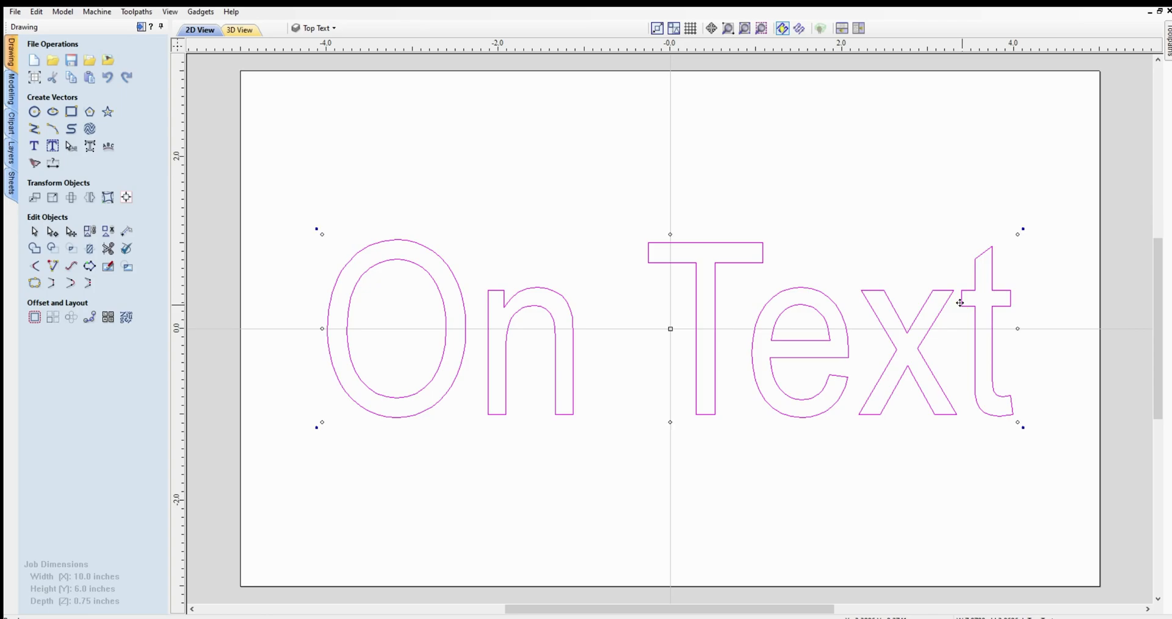
{"action": "left_click", "coordinate": [1020, 274]}
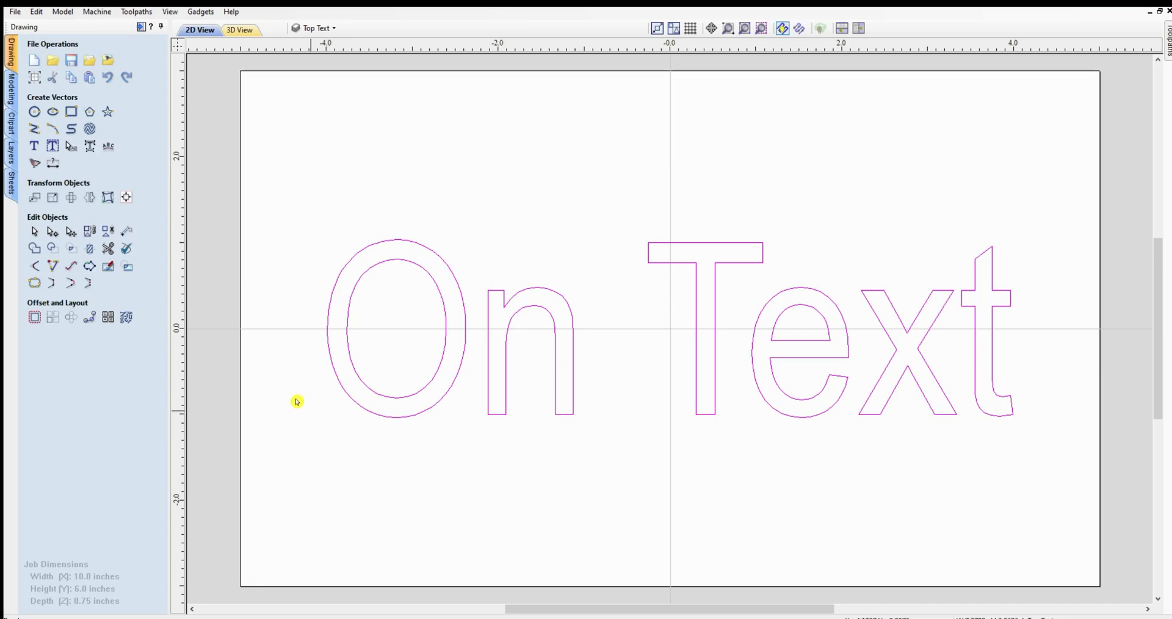
{"action": "right_click", "coordinate": [446, 264]}
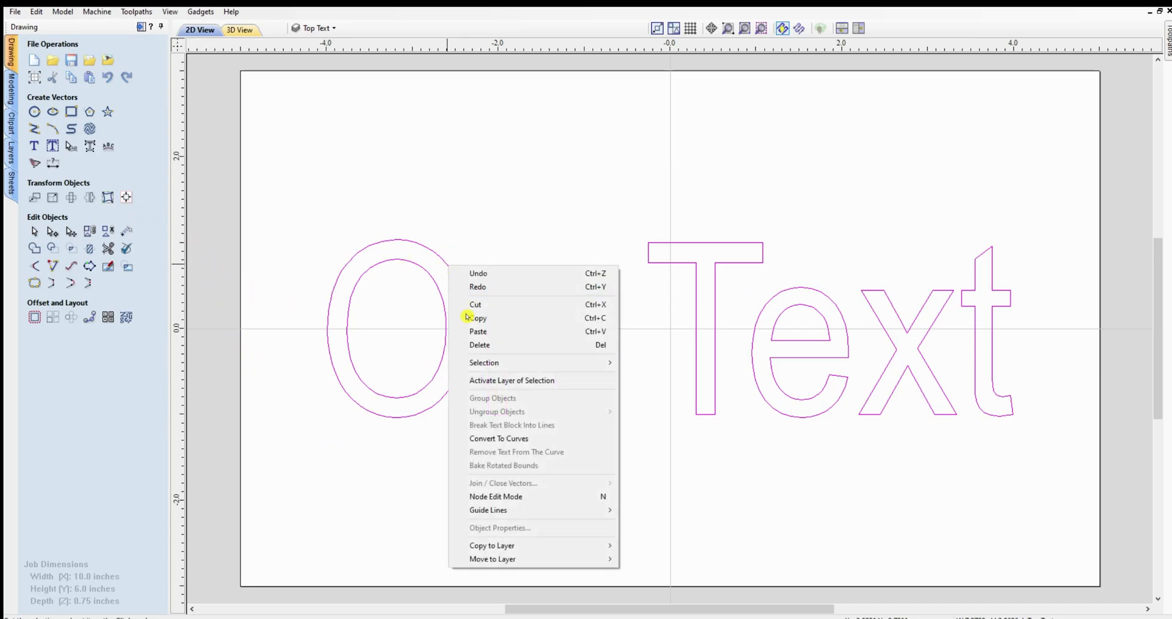
{"action": "left_click", "coordinate": [513, 440]}
{"action": "left_click", "coordinate": [971, 453]}
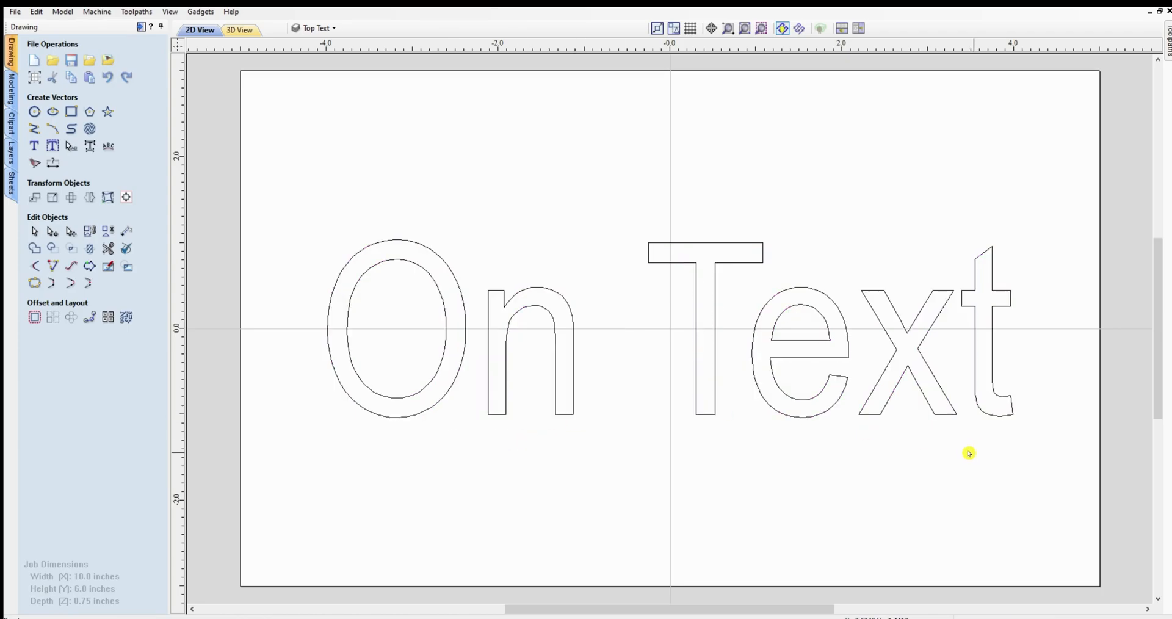
Nudge the final t of "On Text" slightly right to widen its gap from the x, and deselect it.
{"action": "left_click", "coordinate": [990, 405]}
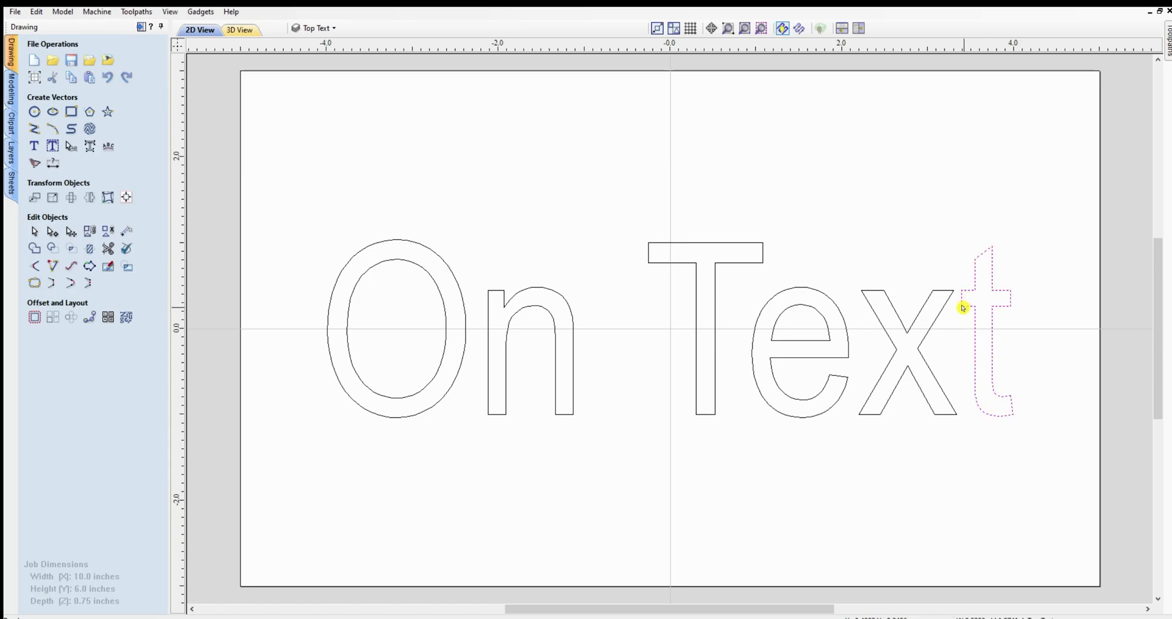
{"action": "key", "text": "Right"}
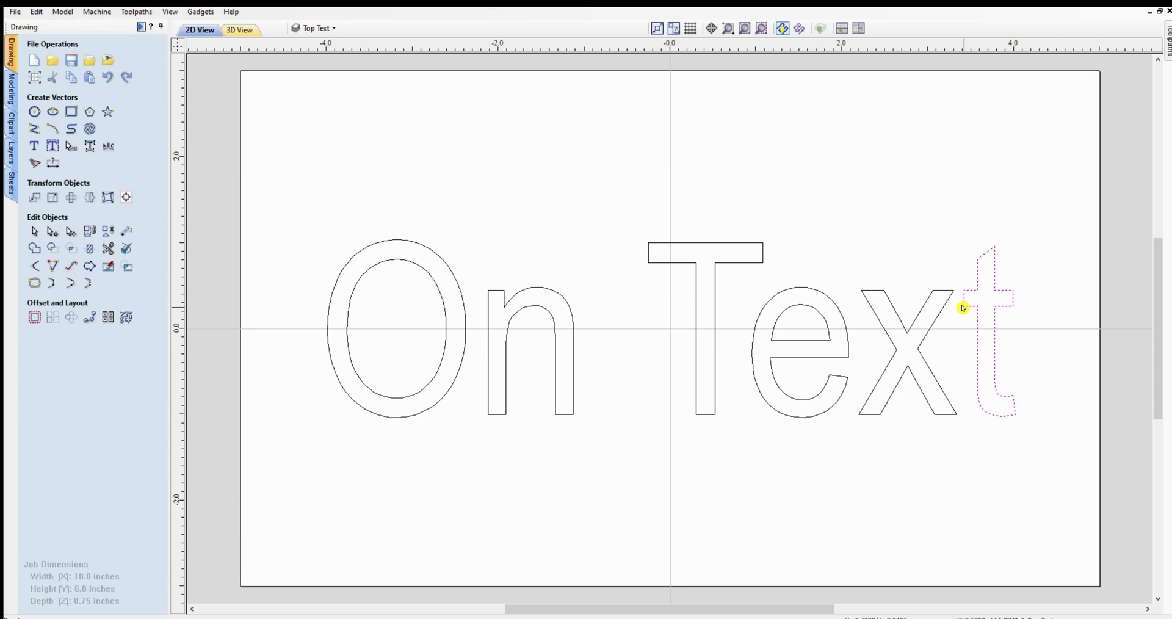
{"action": "key", "text": "Right"}
{"action": "key", "text": "Right"}
{"action": "key", "text": "Right"}
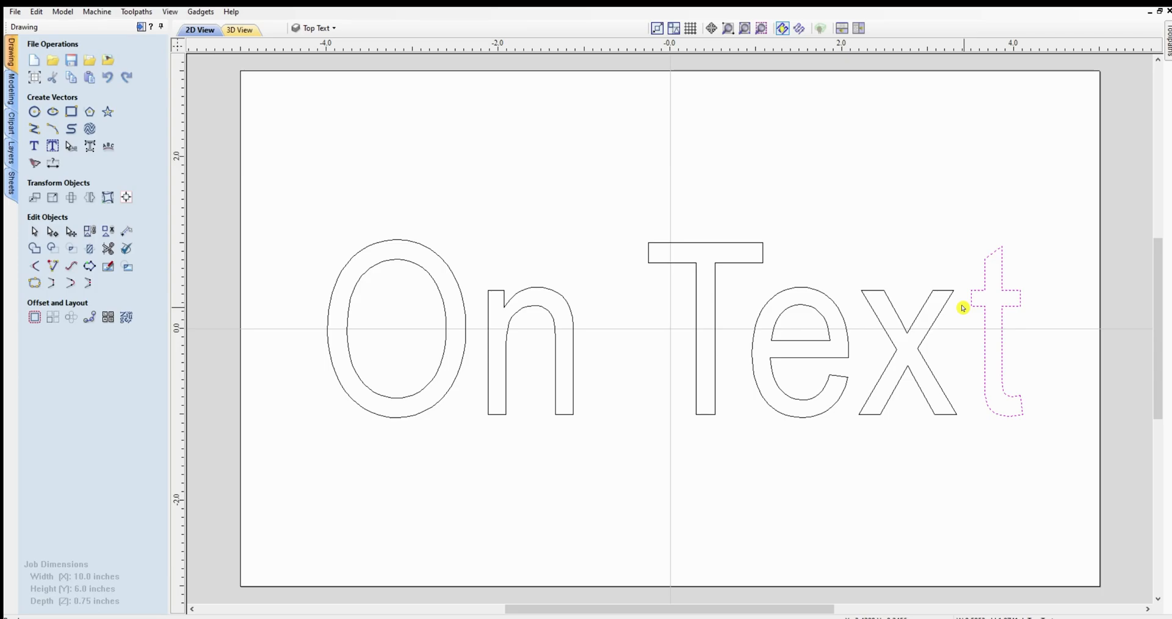
{"action": "left_click", "coordinate": [964, 348]}
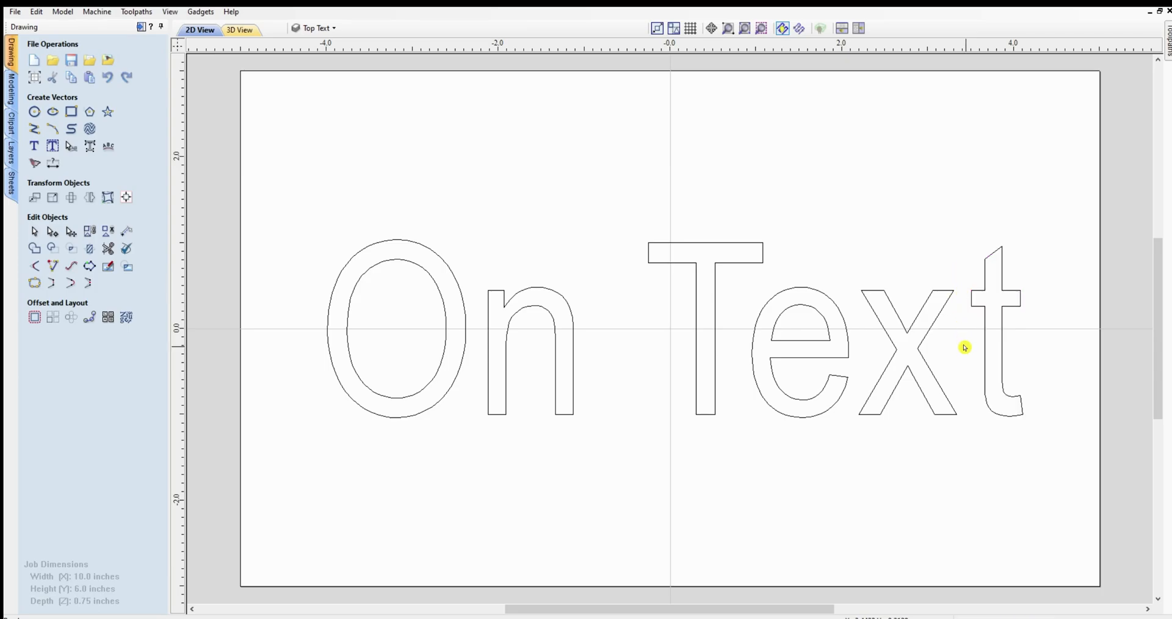
Group all the separate "On Text" letter outlines into one object and make it ready for transforming.
{"action": "right_click", "coordinate": [414, 242]}
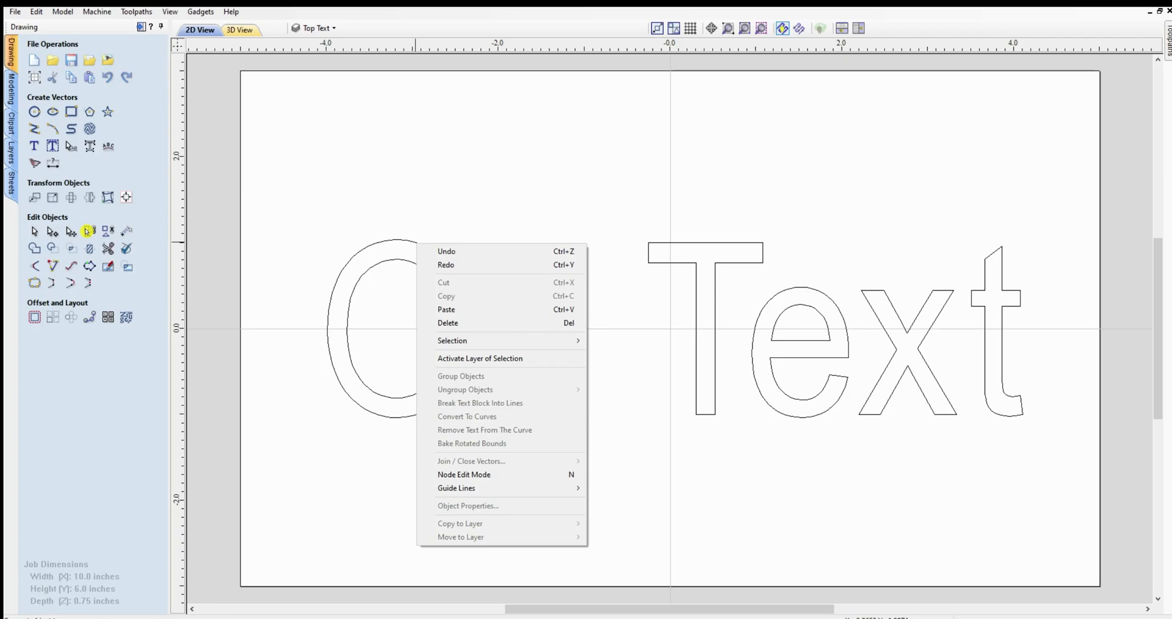
{"action": "left_click", "coordinate": [450, 212]}
{"action": "left_click_drag", "start_coordinate": [306, 224], "coordinate": [1030, 467]}
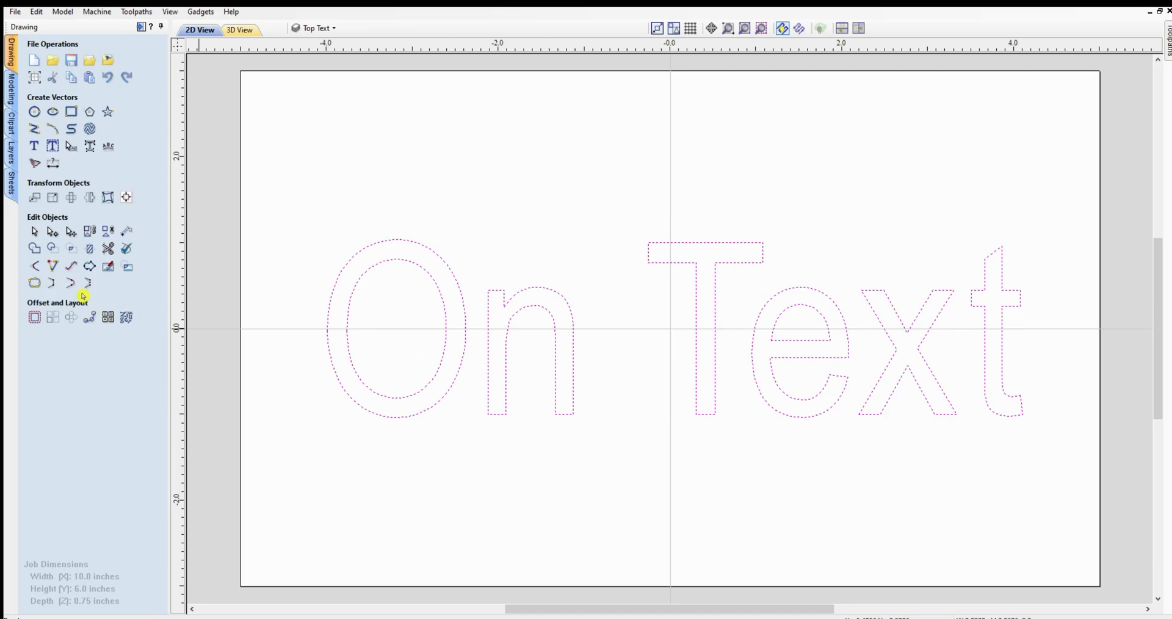
{"action": "left_click", "coordinate": [90, 230]}
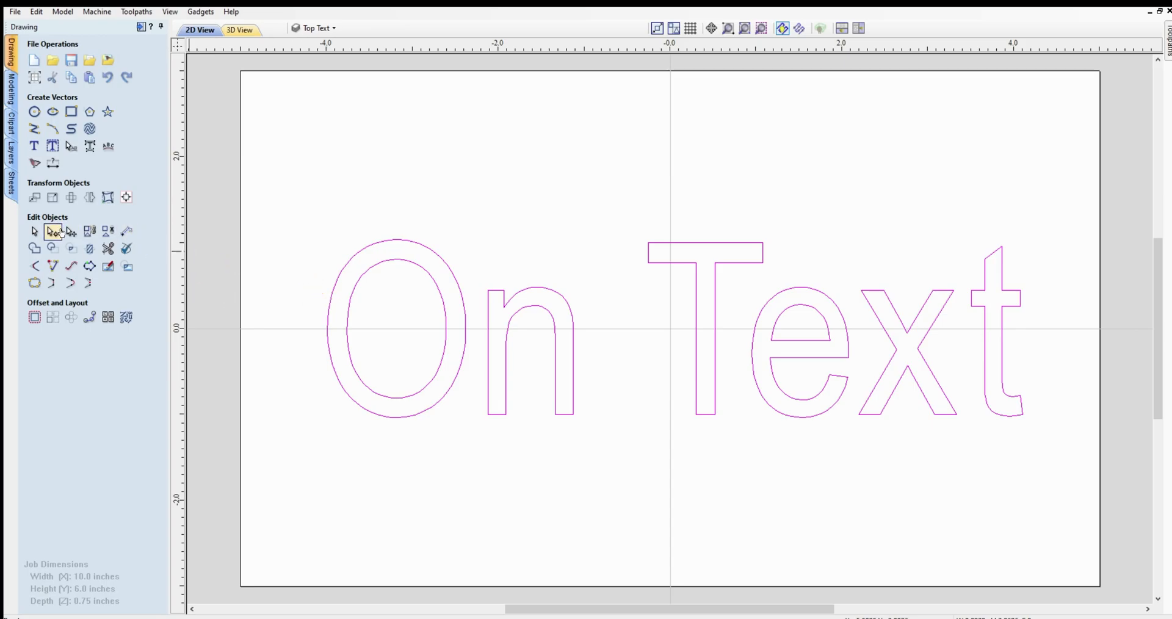
{"action": "left_click", "coordinate": [70, 232]}
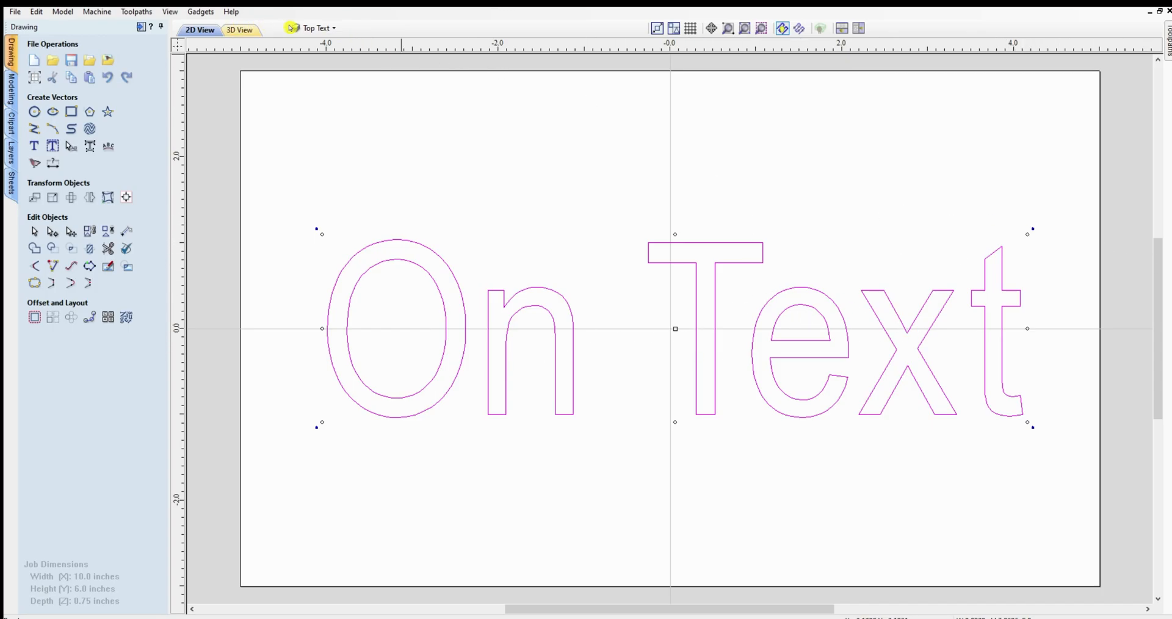
Show the Bottom Text layer again and make Top Text the active layer.
{"action": "left_click", "coordinate": [314, 29]}
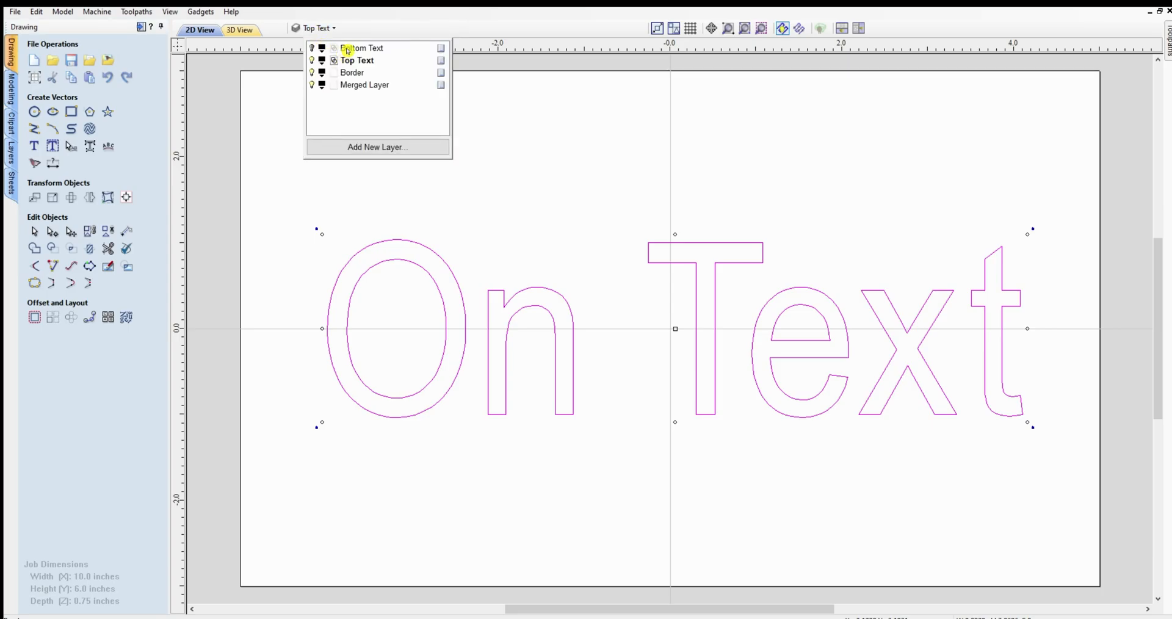
{"action": "left_click", "coordinate": [347, 49]}
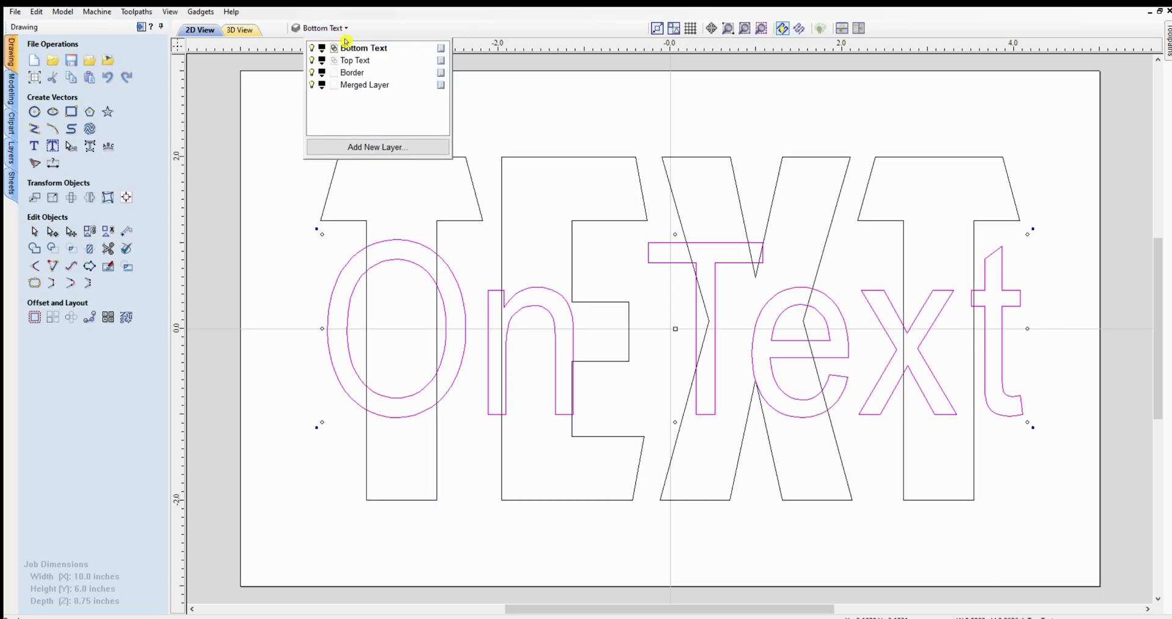
{"action": "left_click", "coordinate": [336, 61]}
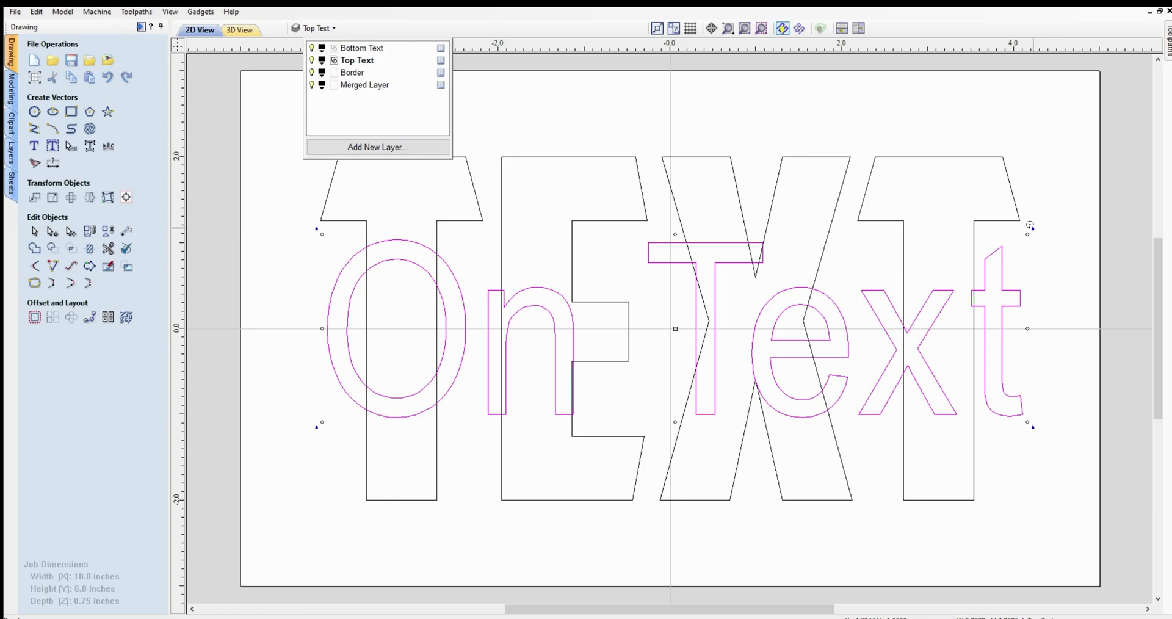
{"action": "key", "text": "Escape"}
Rotate the grouped "On Text" slightly counterclockwise and center it on the material in both directions.
{"action": "left_click_drag", "start_coordinate": [1030, 225], "coordinate": [982, 177]}
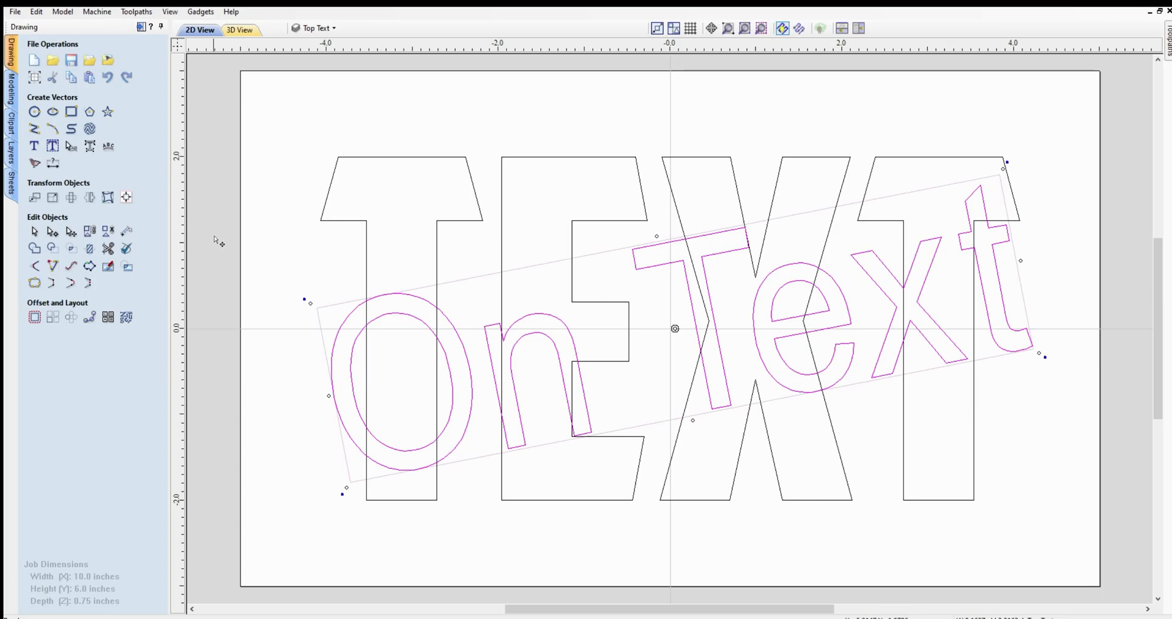
{"action": "left_click", "coordinate": [126, 197]}
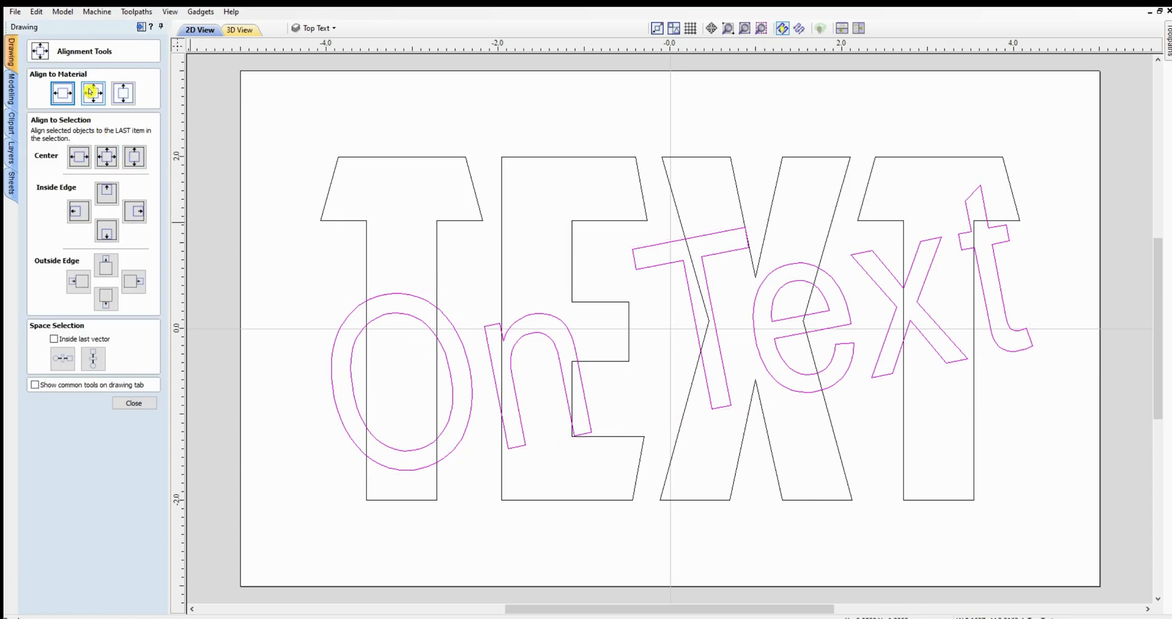
{"action": "left_click", "coordinate": [93, 93]}
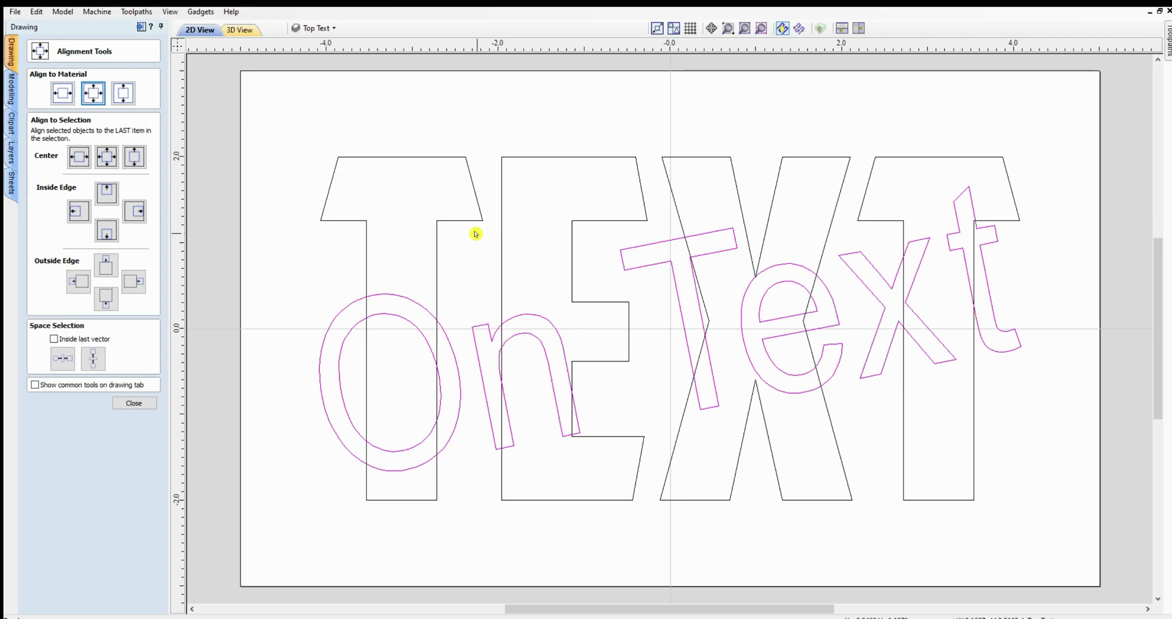
{"action": "left_click", "coordinate": [562, 118]}
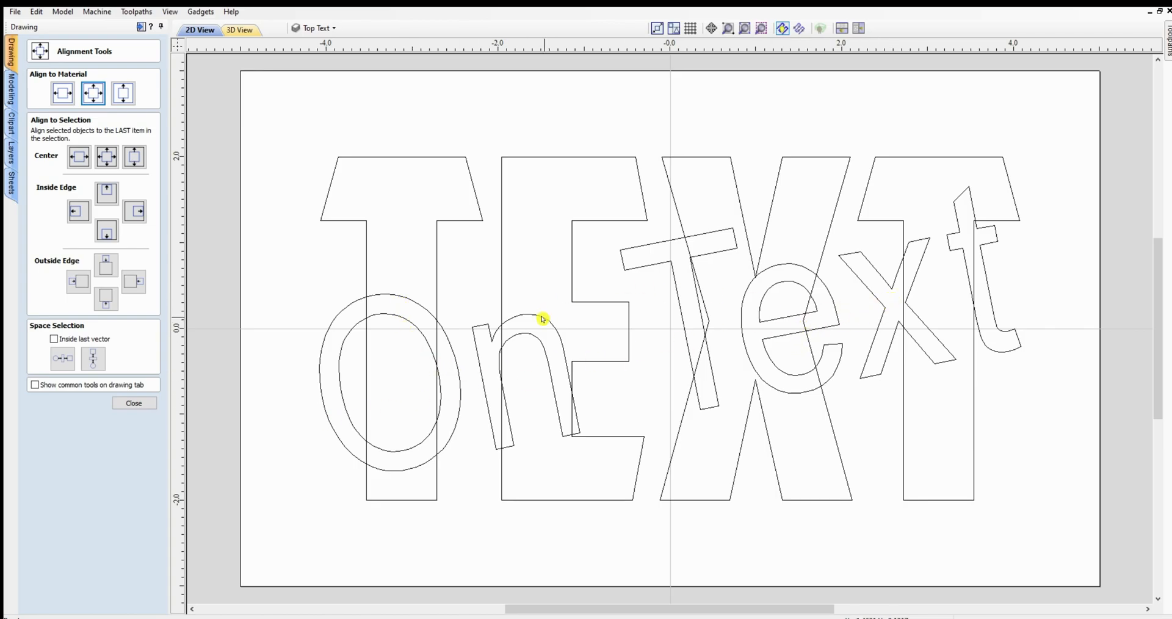
On the Border layer, create a rectangle 9.0 inches wide and 5.0 inches high with 0.25-inch external radiused corners.
{"action": "left_click", "coordinate": [318, 29]}
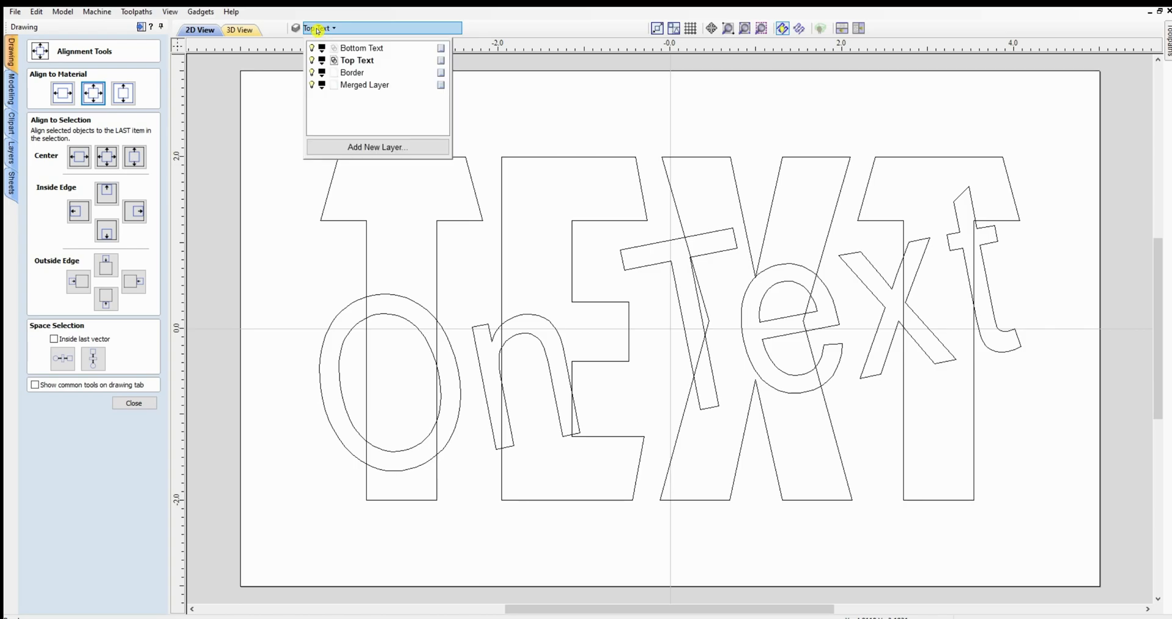
{"action": "left_click", "coordinate": [359, 73]}
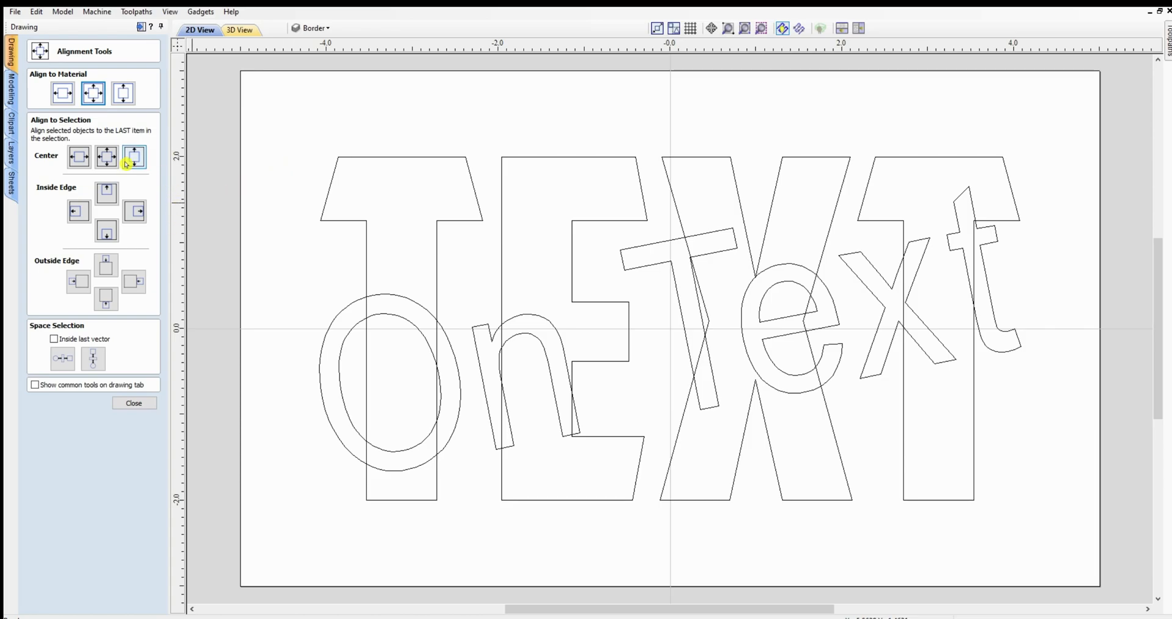
{"action": "left_click", "coordinate": [134, 403]}
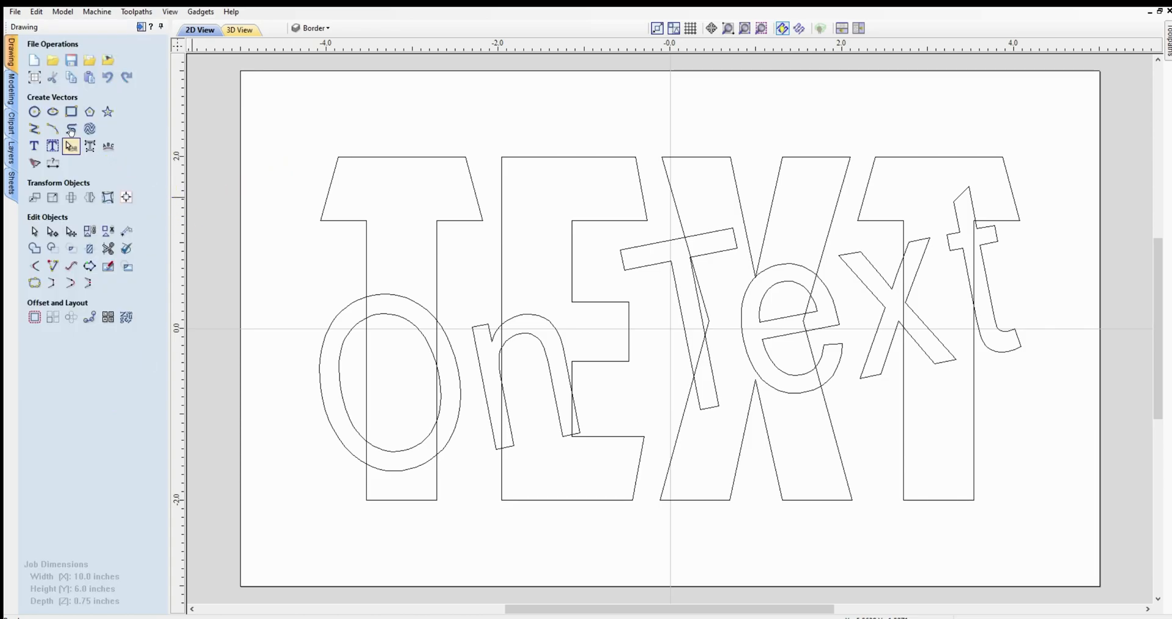
{"action": "left_click", "coordinate": [71, 112]}
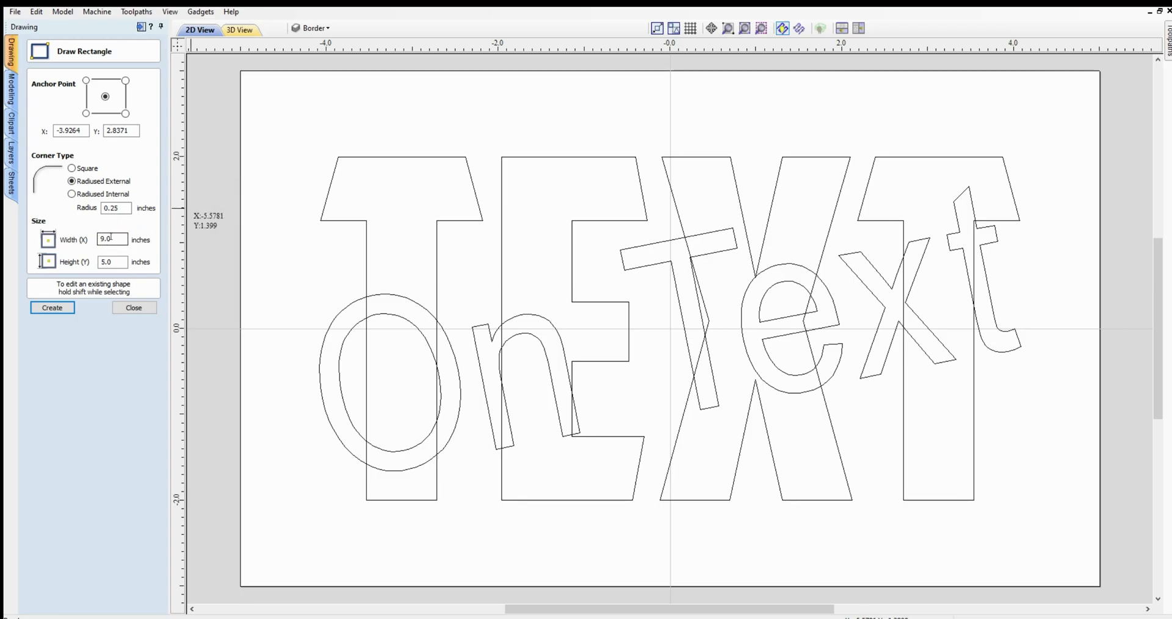
{"action": "left_click", "coordinate": [138, 307]}
{"action": "left_click", "coordinate": [60, 310]}
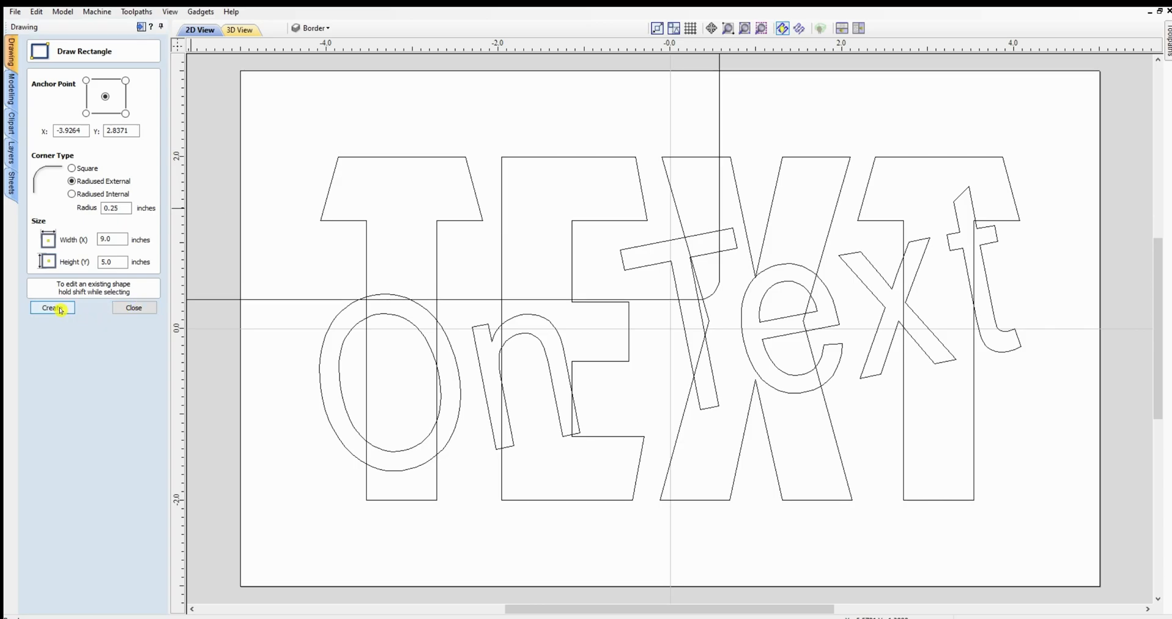
{"action": "left_click", "coordinate": [282, 300]}
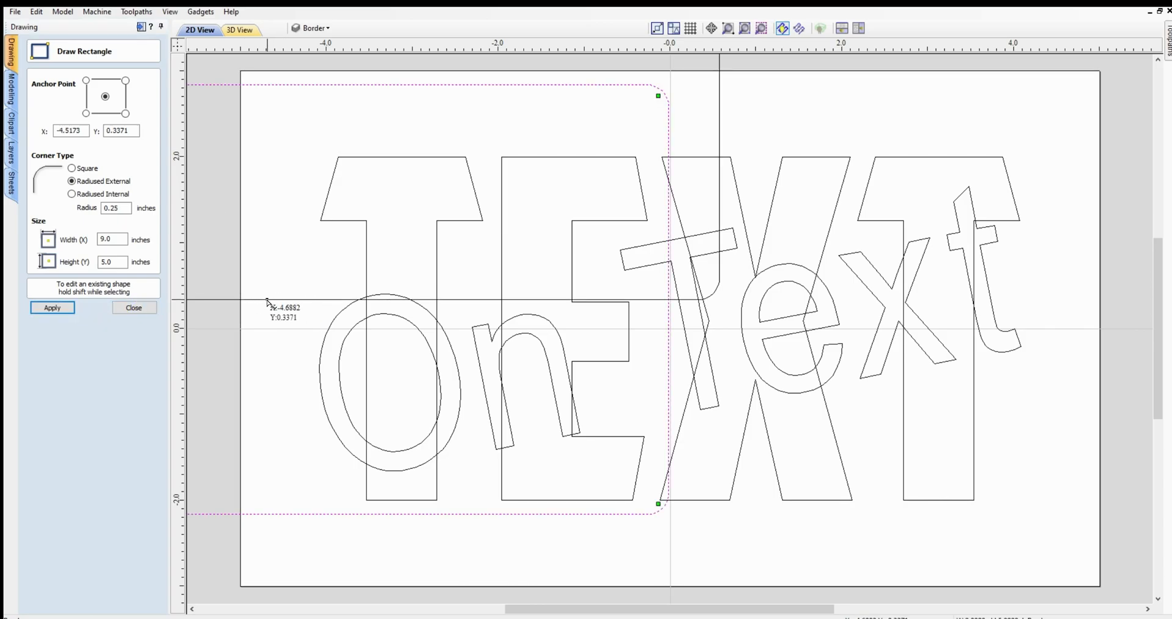
{"action": "left_click", "coordinate": [146, 307]}
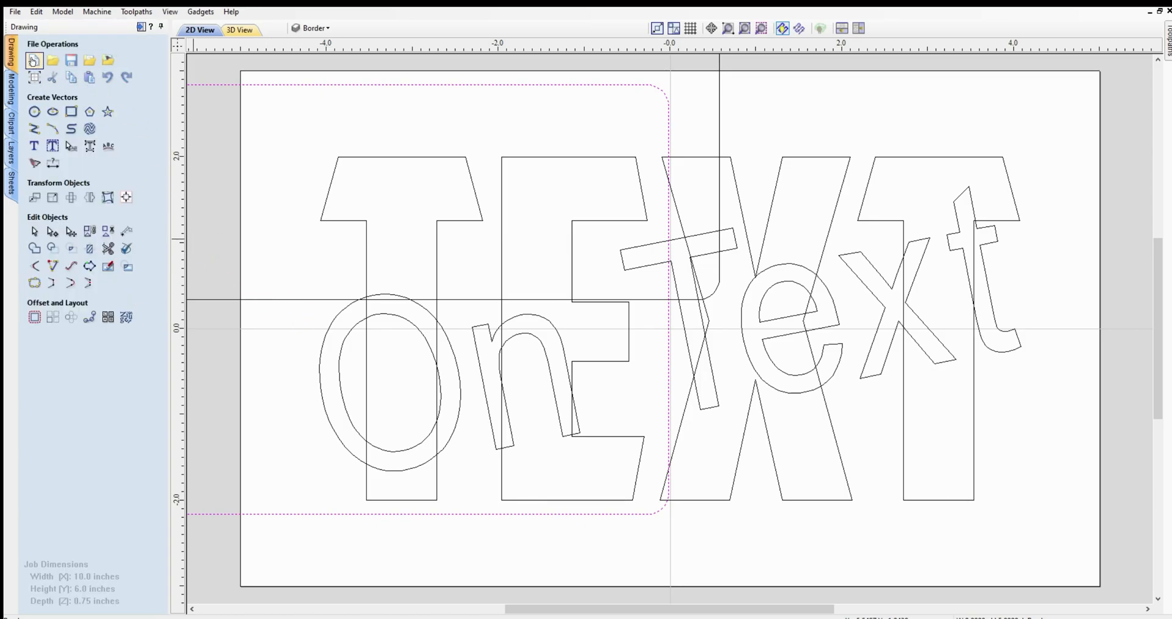
{"action": "left_click", "coordinate": [35, 11]}
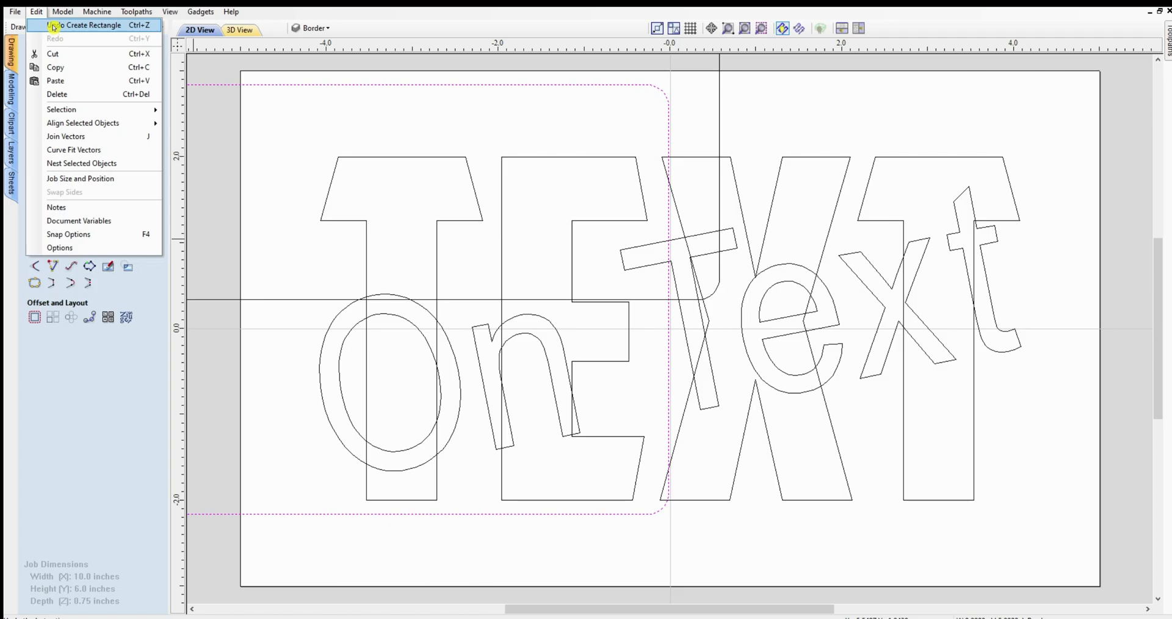
{"action": "left_click", "coordinate": [55, 25]}
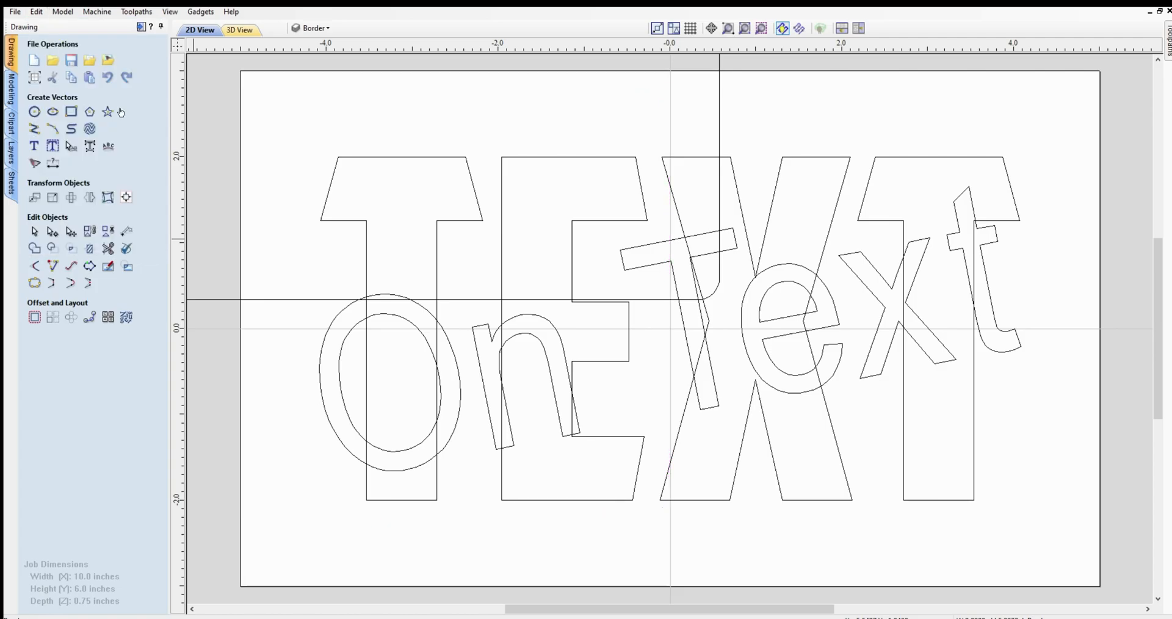
Center the rounded border rectangle on the material both horizontally and vertically.
{"action": "left_click", "coordinate": [252, 300]}
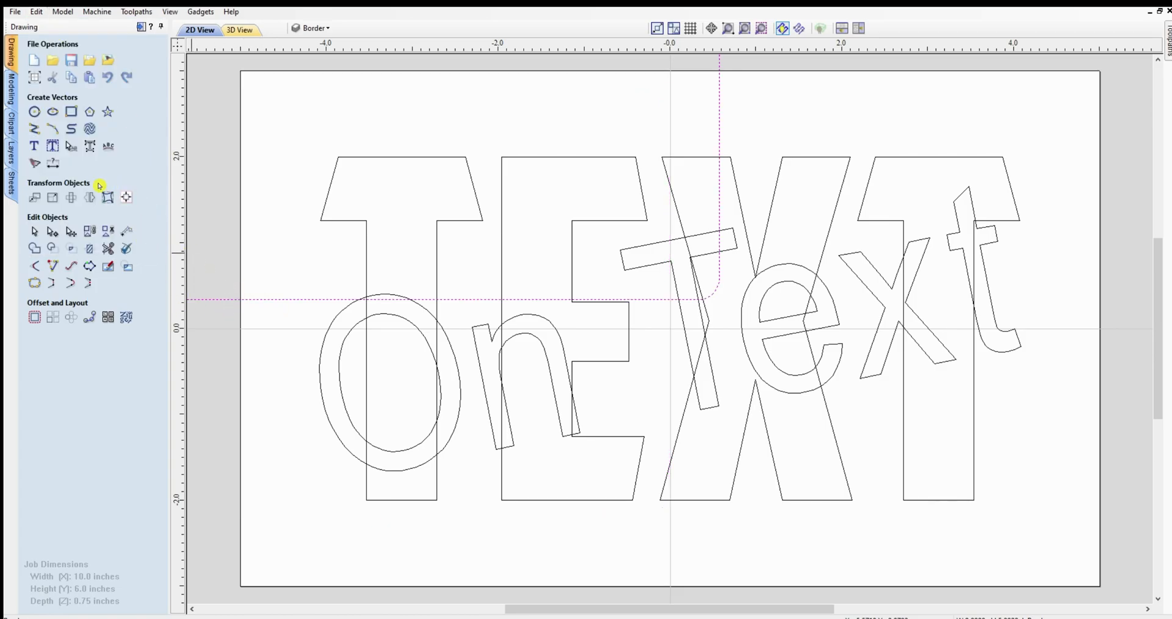
{"action": "left_click", "coordinate": [126, 197]}
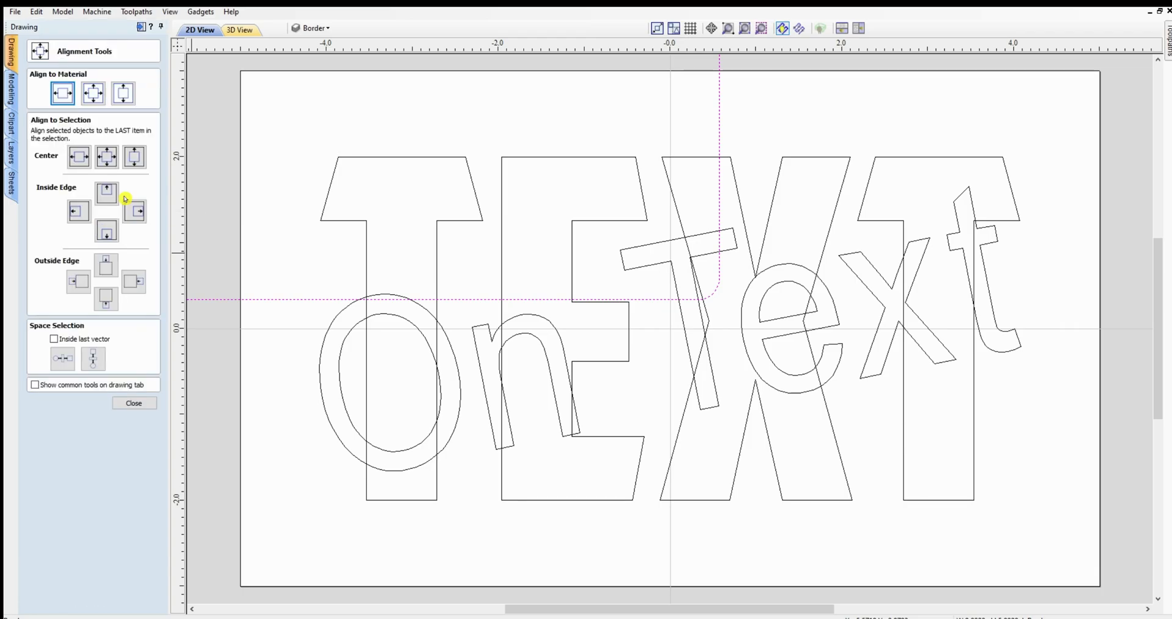
{"action": "left_click", "coordinate": [93, 93]}
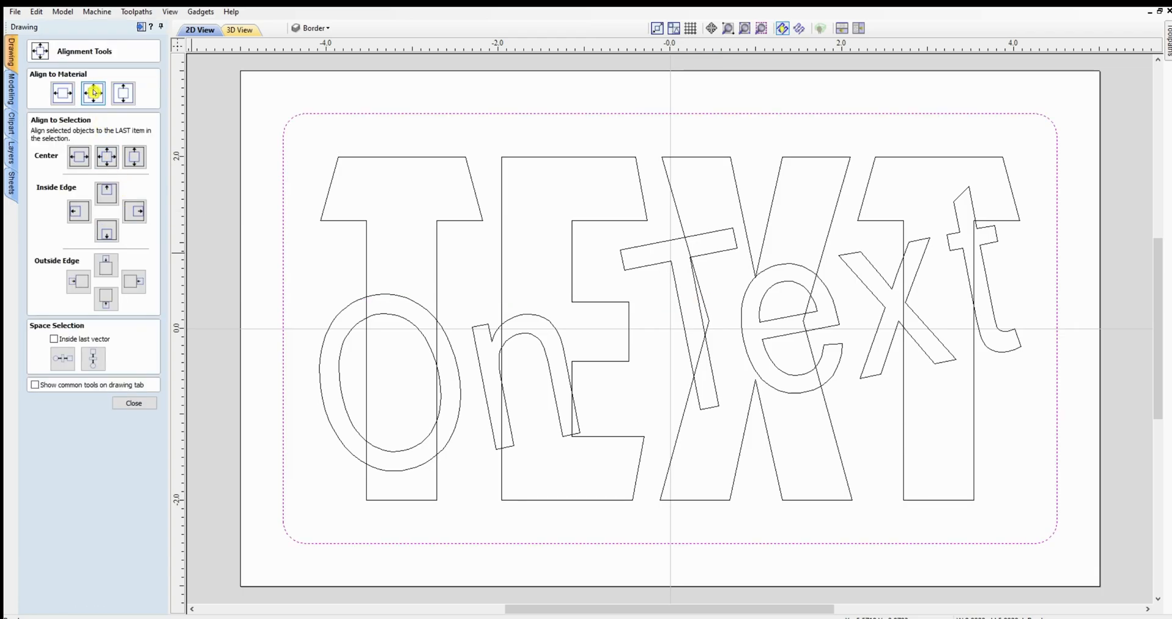
Deselect the border, then hide and show the Border, Top Text and Bottom Text layers to check what each one holds.
{"action": "left_click", "coordinate": [269, 98]}
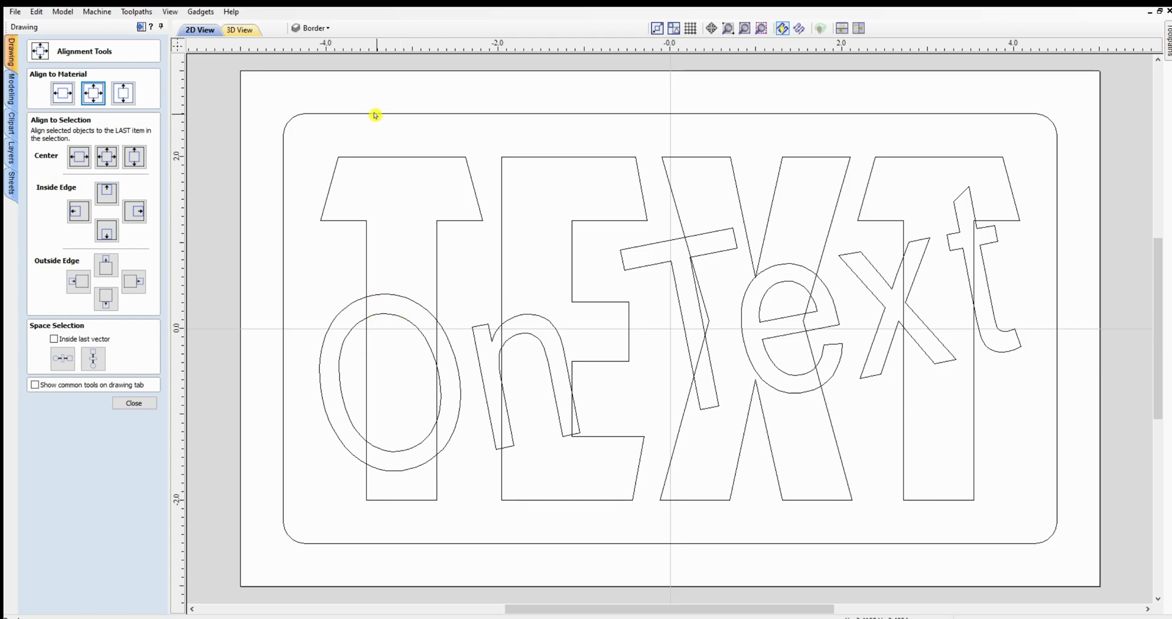
{"action": "left_click", "coordinate": [310, 28]}
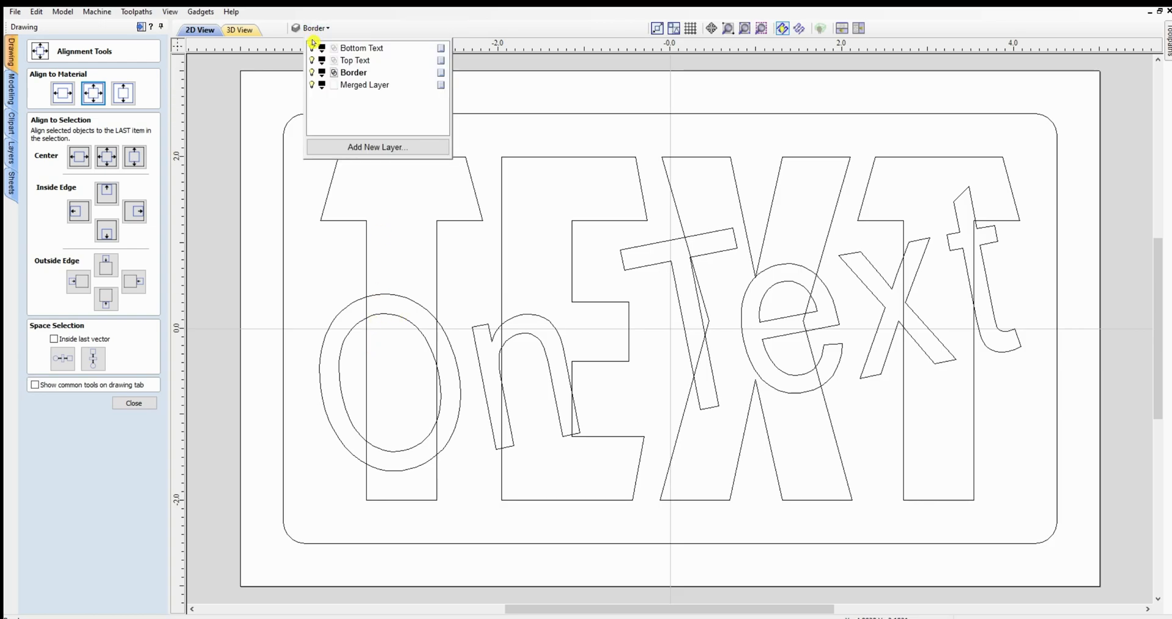
{"action": "left_click", "coordinate": [312, 72]}
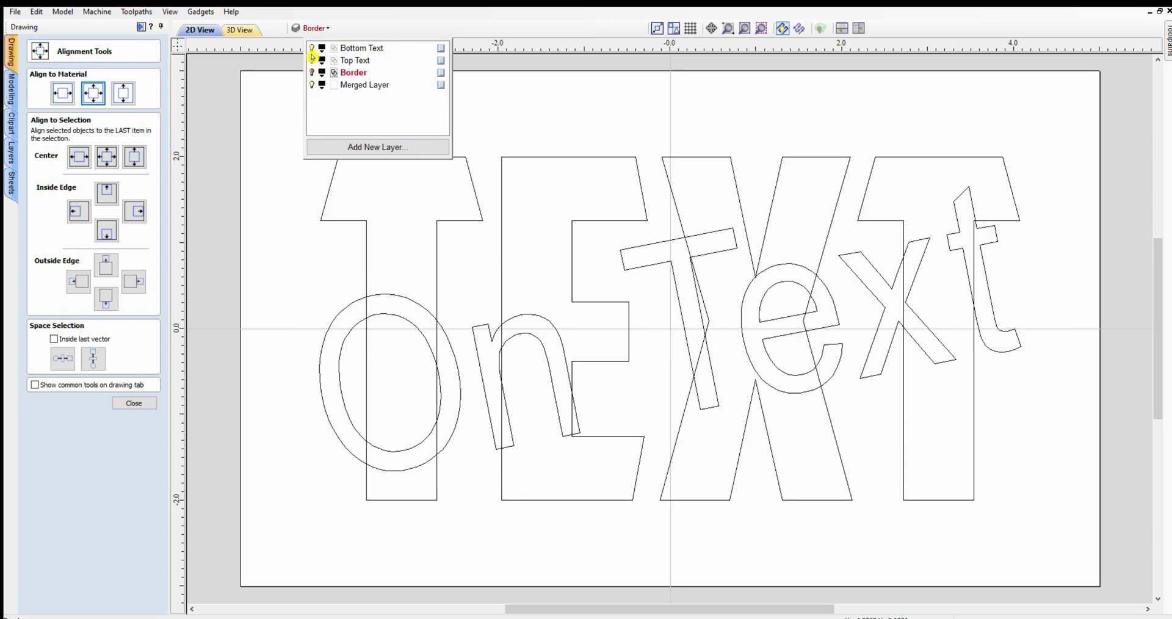
{"action": "left_click", "coordinate": [313, 60]}
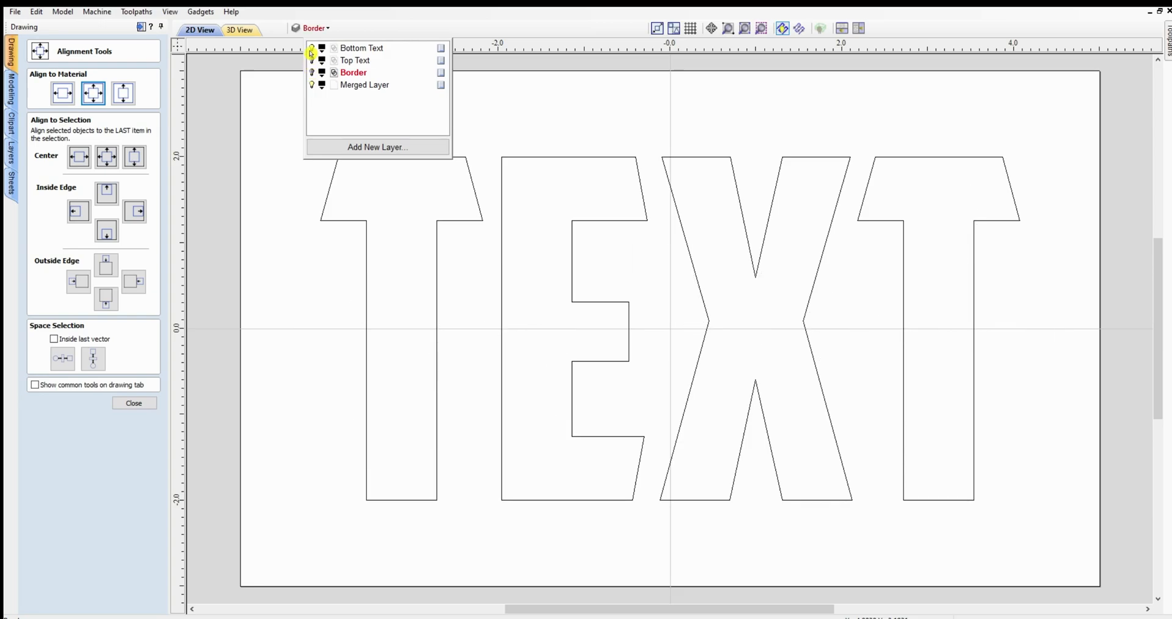
{"action": "left_click", "coordinate": [312, 48]}
{"action": "left_click", "coordinate": [311, 49]}
{"action": "left_click", "coordinate": [311, 60]}
{"action": "left_click", "coordinate": [312, 72]}
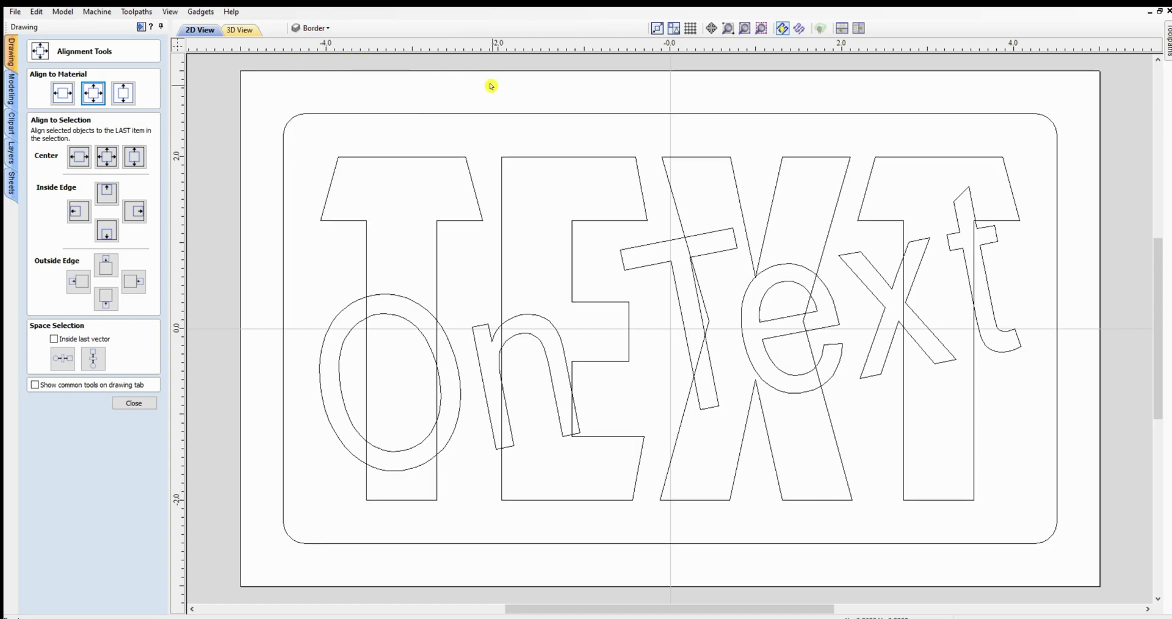
Make Top Text the active layer and hide all the other layers so only "On Text" is displayed.
{"action": "left_click", "coordinate": [313, 29]}
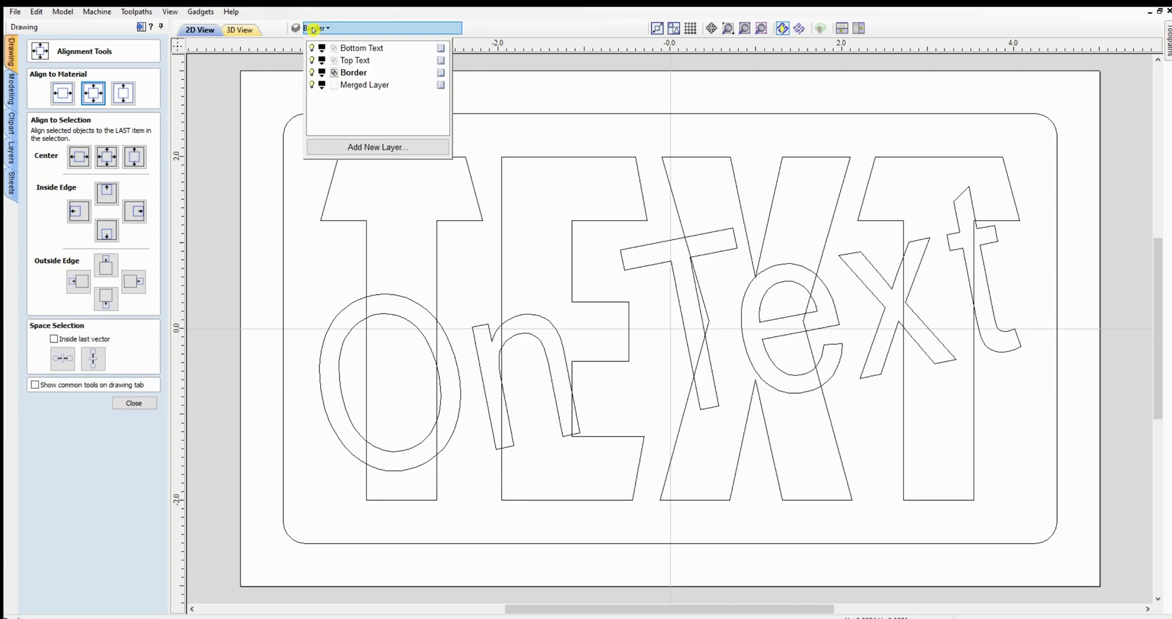
{"action": "left_click", "coordinate": [353, 61]}
{"action": "left_click", "coordinate": [311, 73]}
{"action": "left_click", "coordinate": [311, 73]}
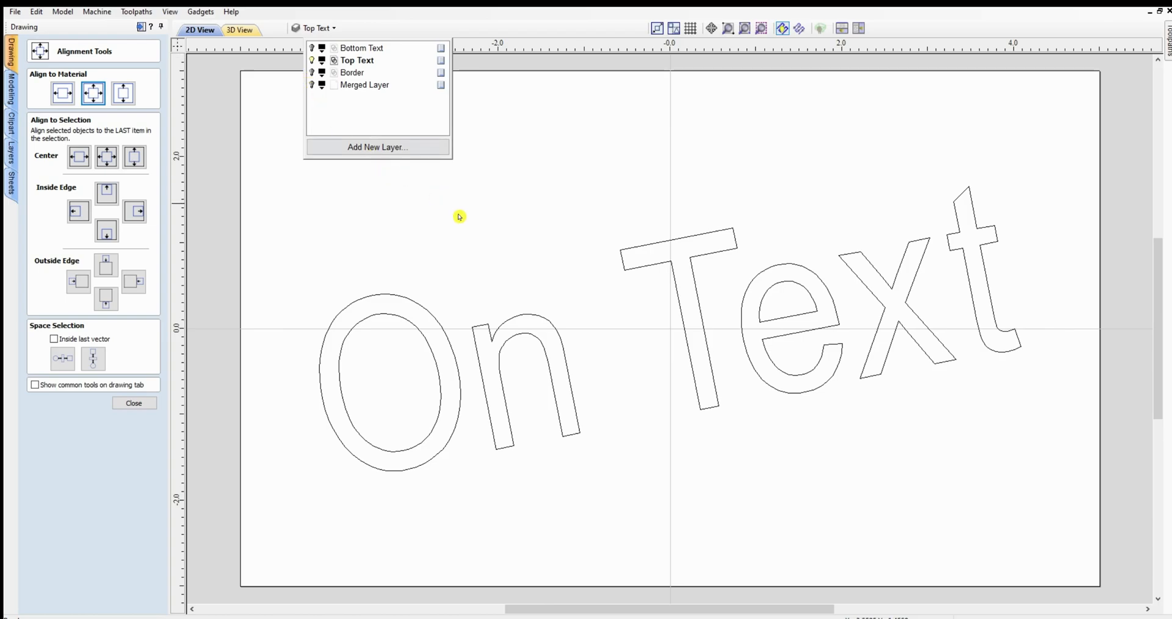
Select the grouped "On Text" and check with the text tool whether it is still editable text.
{"action": "left_click", "coordinate": [484, 330]}
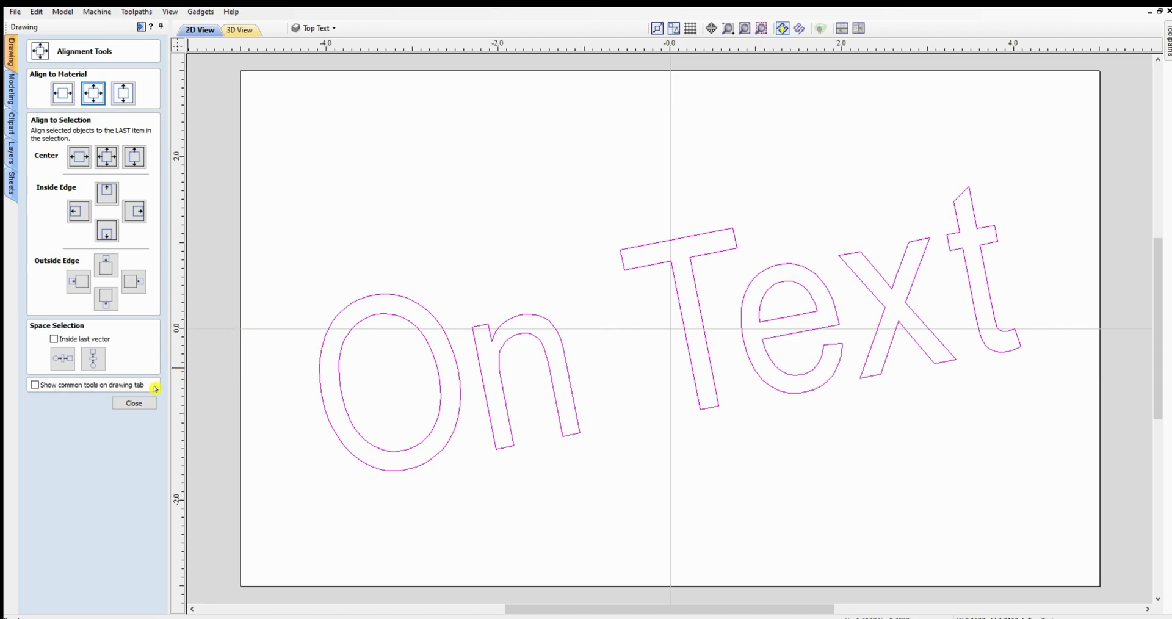
{"action": "left_click", "coordinate": [142, 408]}
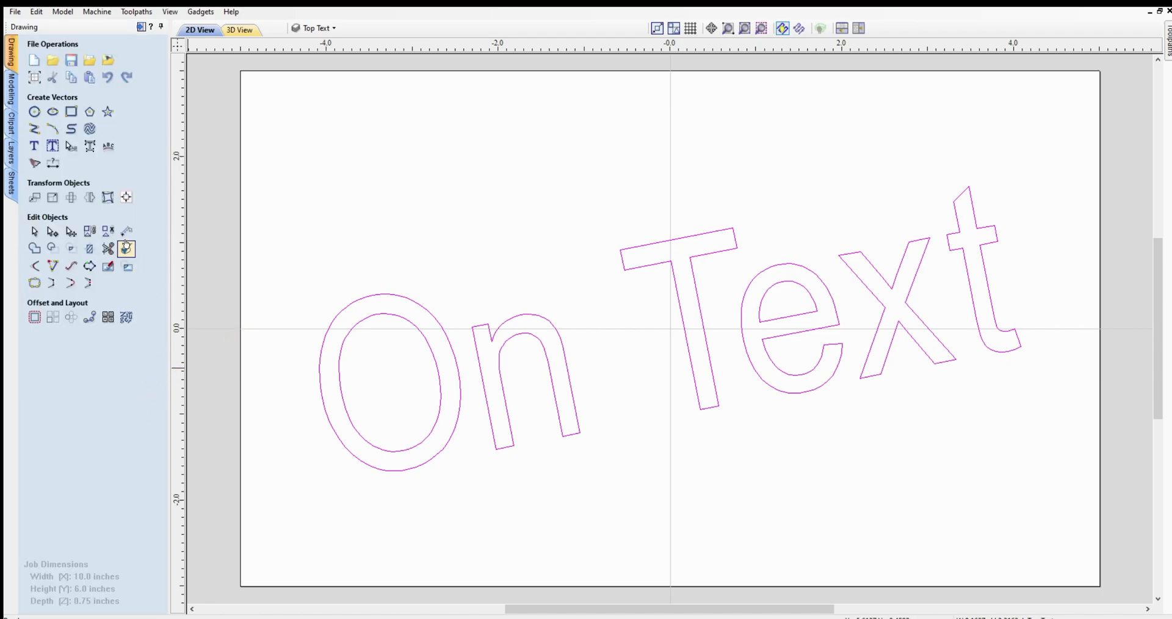
{"action": "left_click", "coordinate": [33, 144]}
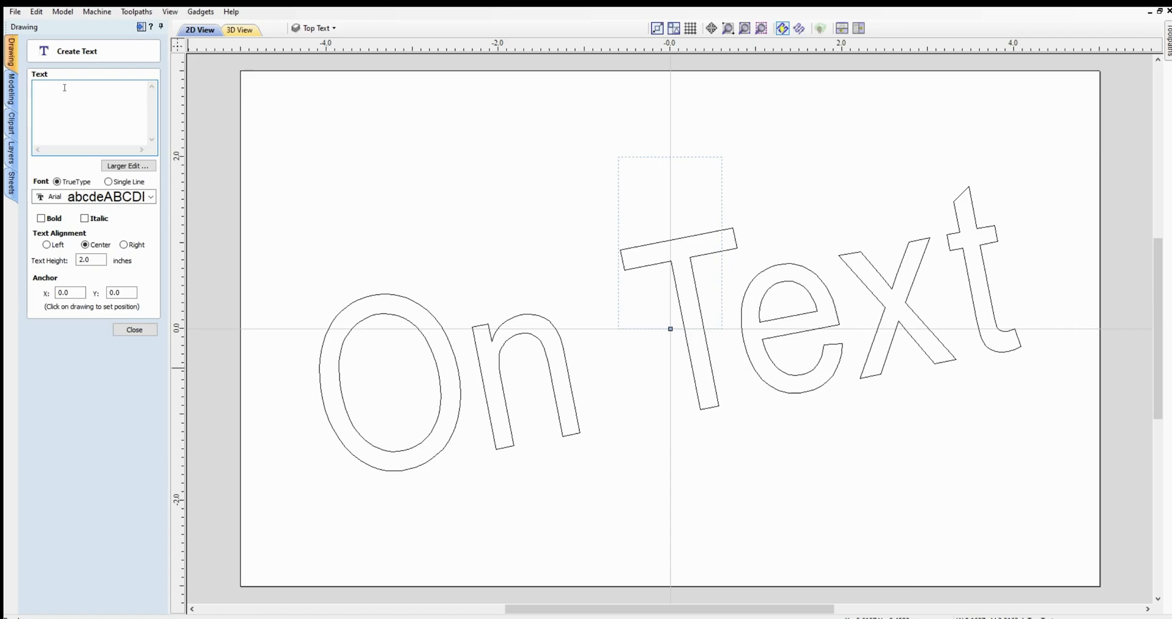
{"action": "left_click", "coordinate": [146, 330]}
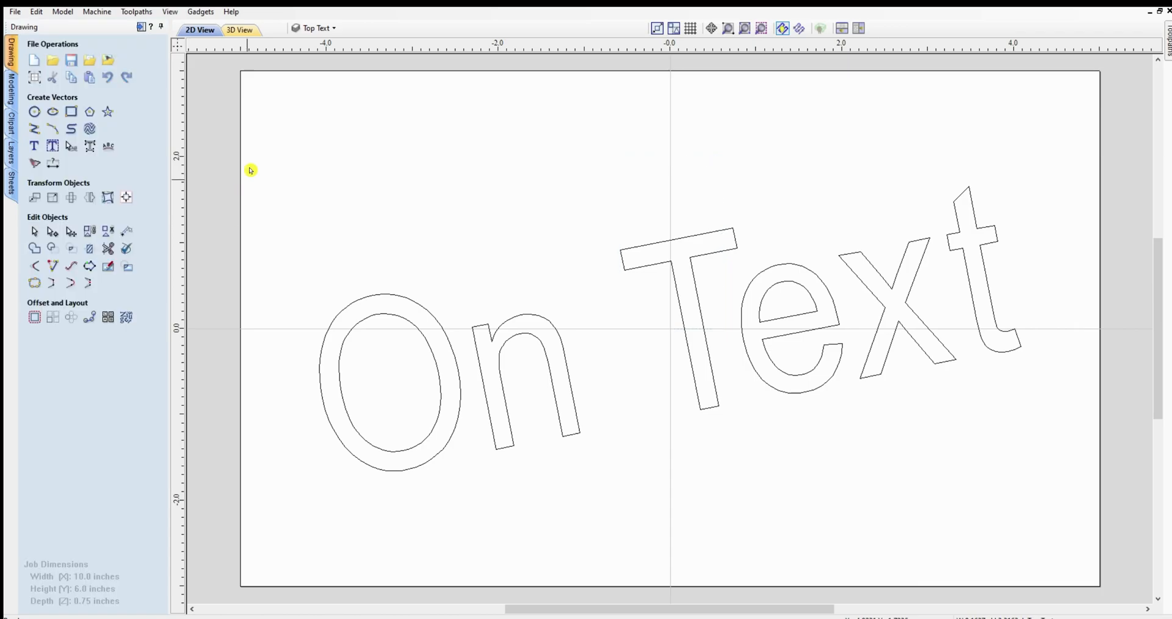
Make Bottom Text the active layer, keep it visible and hide the Top Text layer.
{"action": "left_click", "coordinate": [315, 28]}
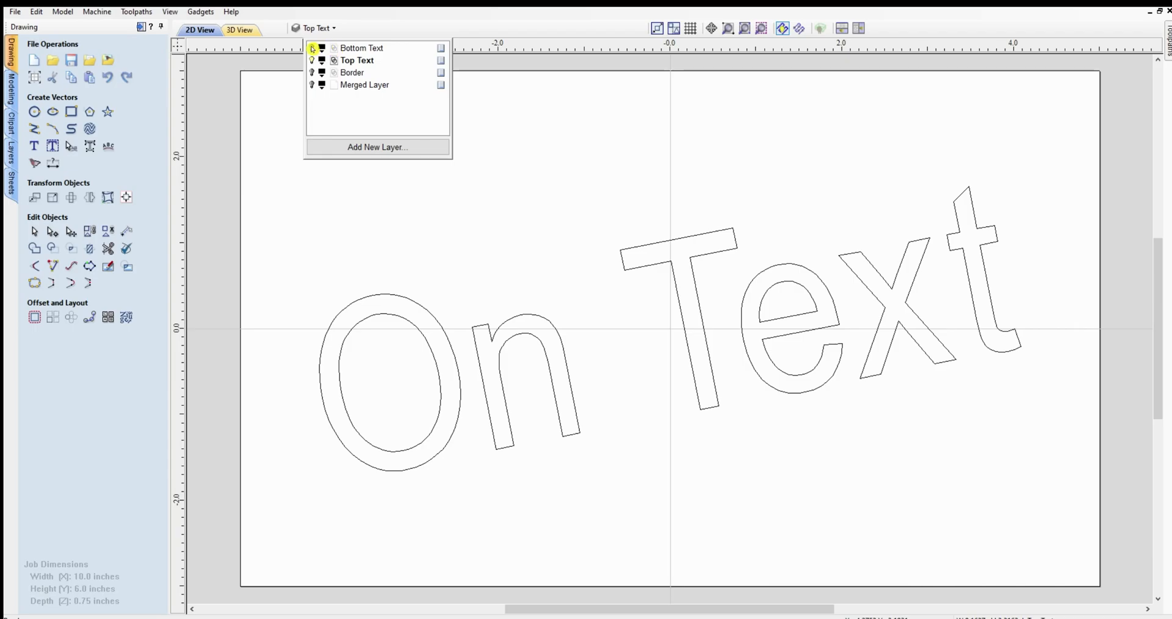
{"action": "left_click", "coordinate": [350, 50]}
{"action": "left_click", "coordinate": [312, 61]}
{"action": "left_click", "coordinate": [311, 48]}
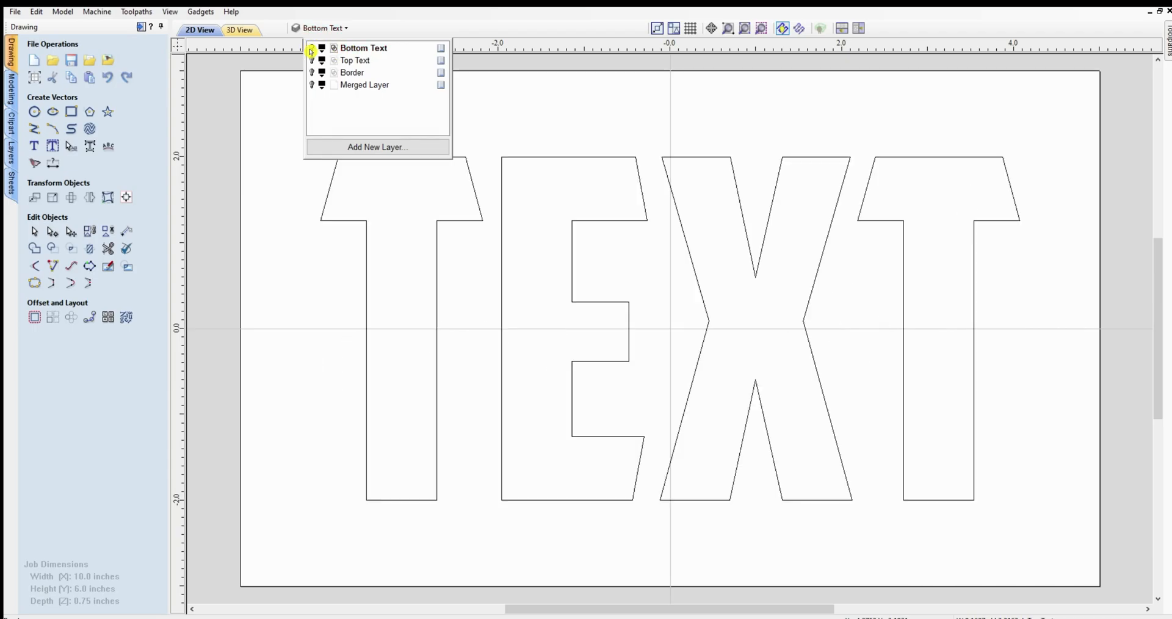
Select the large "TEXT" and check its editable settings in the text tool.
{"action": "left_click", "coordinate": [342, 224]}
{"action": "left_click", "coordinate": [33, 145]}
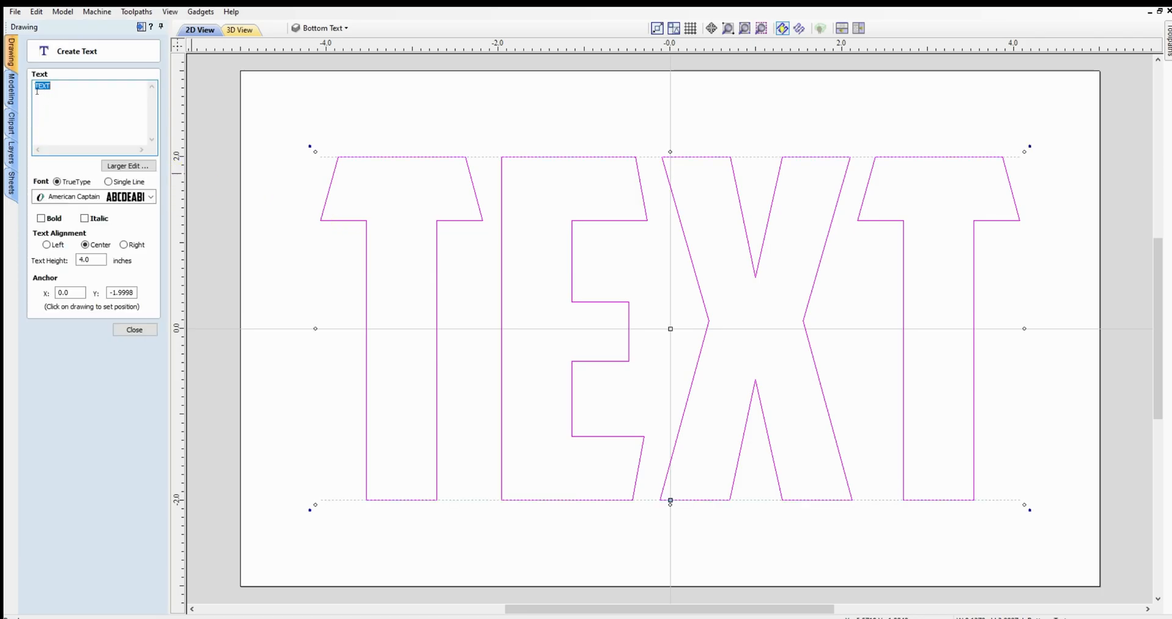
{"action": "left_click", "coordinate": [135, 329]}
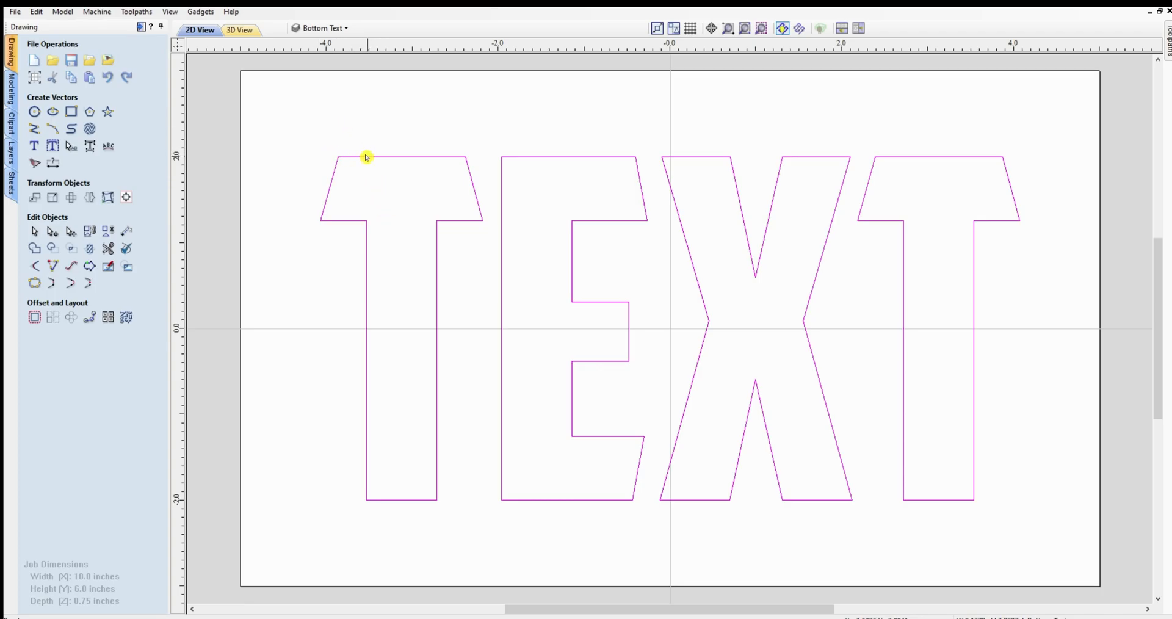
Convert the large "TEXT" to curves and group the resulting letter outlines.
{"action": "left_click", "coordinate": [377, 128]}
{"action": "left_click", "coordinate": [383, 158]}
{"action": "right_click", "coordinate": [447, 210]}
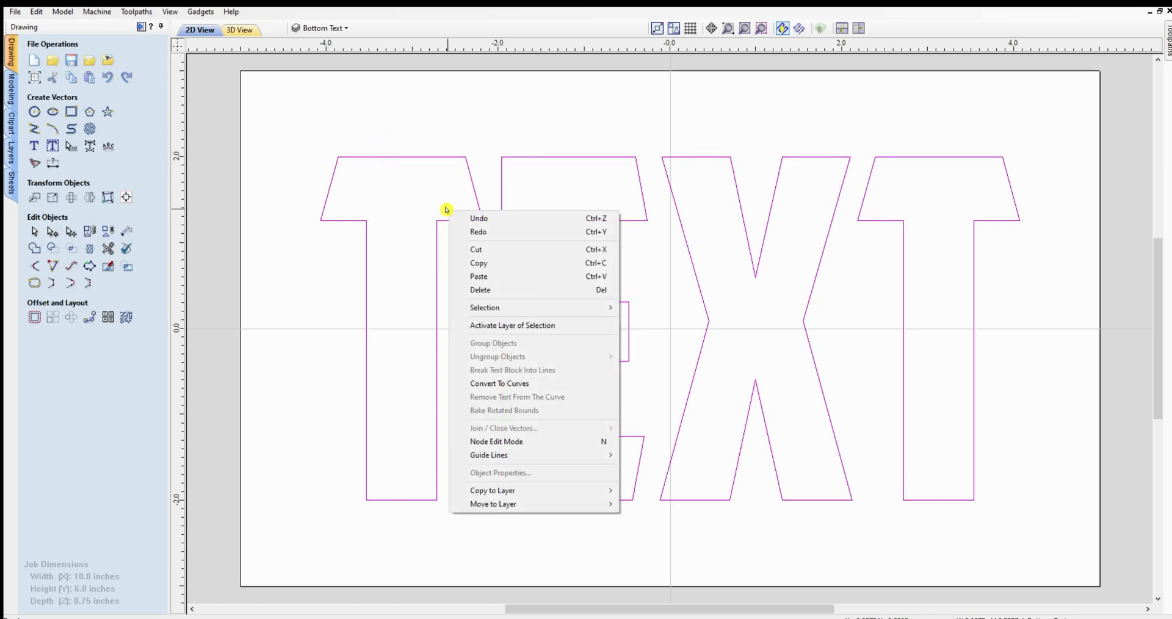
{"action": "left_click", "coordinate": [518, 384]}
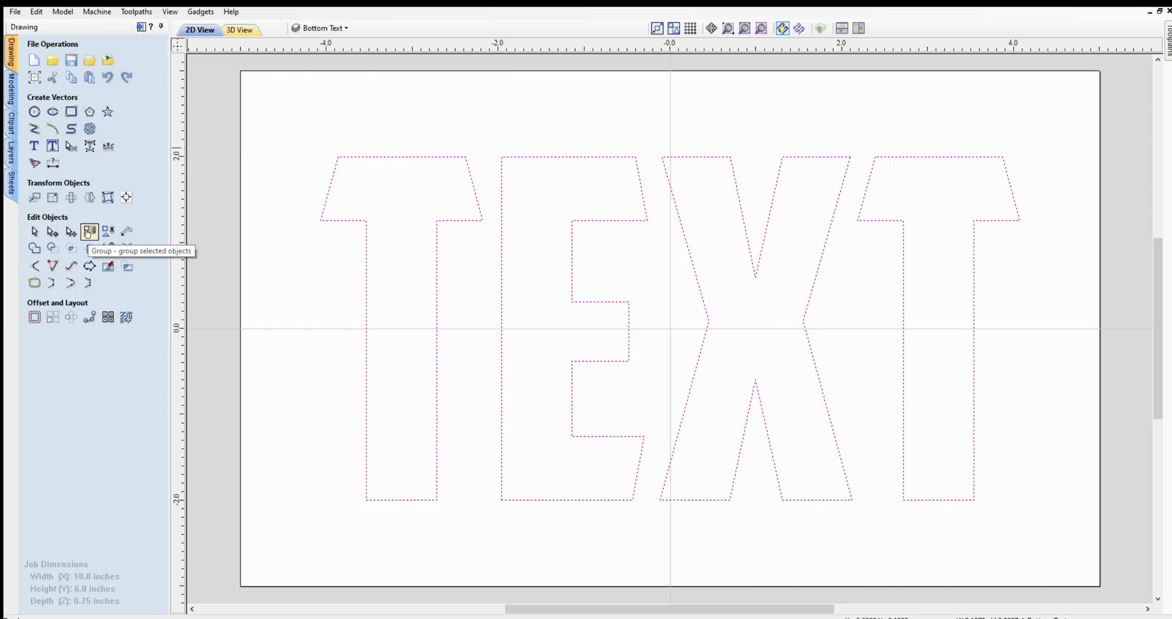
{"action": "right_click", "coordinate": [414, 202]}
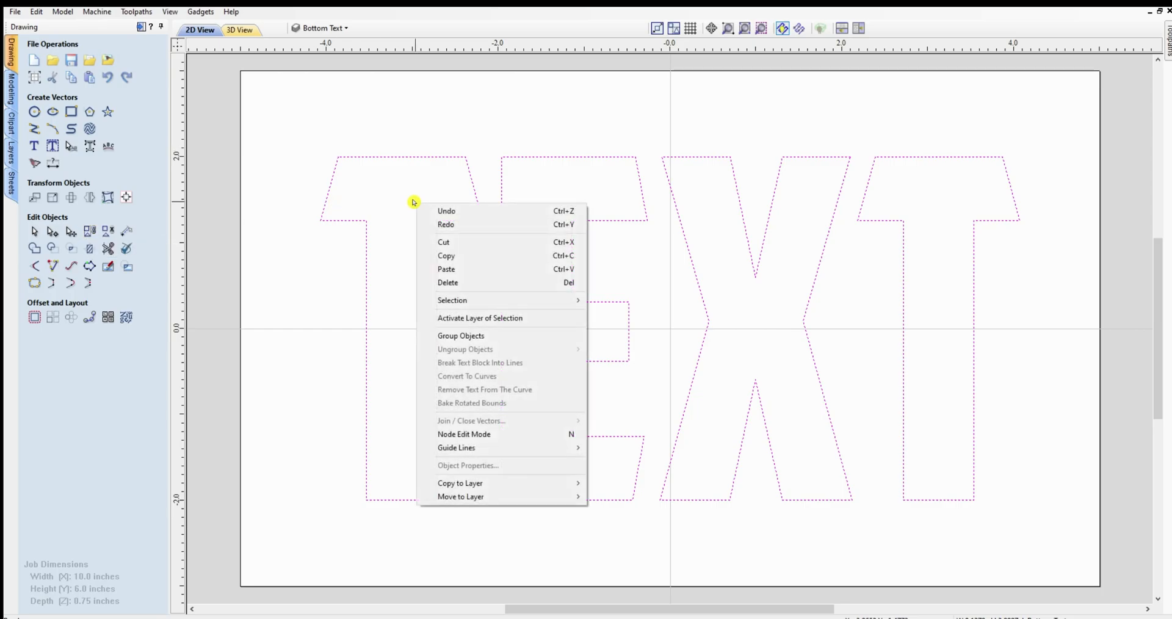
{"action": "left_click", "coordinate": [482, 336]}
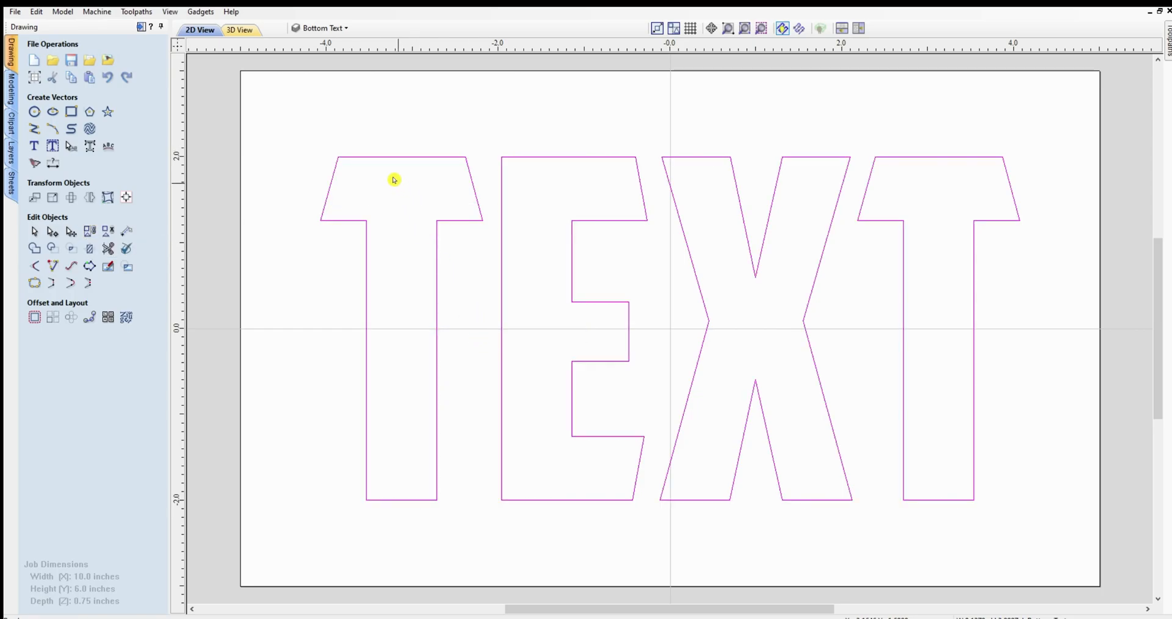
Show the Top Text and Border layers together with Bottom Text, leaving the Merged Layer hidden.
{"action": "left_click", "coordinate": [353, 124]}
{"action": "left_click", "coordinate": [307, 28]}
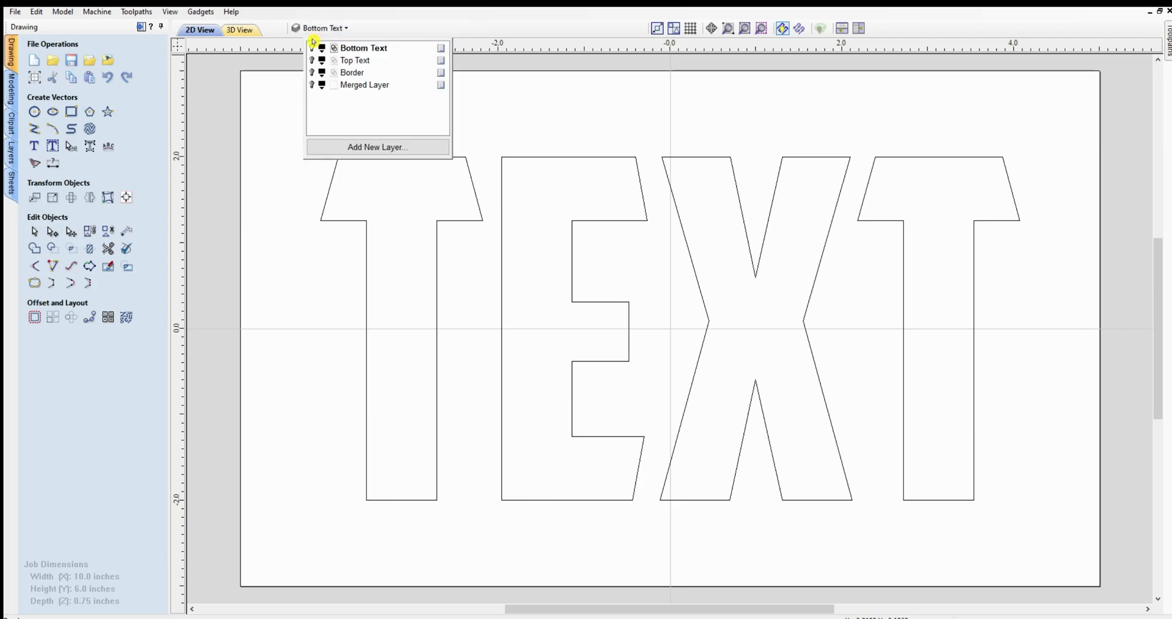
{"action": "left_click", "coordinate": [310, 61]}
{"action": "left_click", "coordinate": [312, 72]}
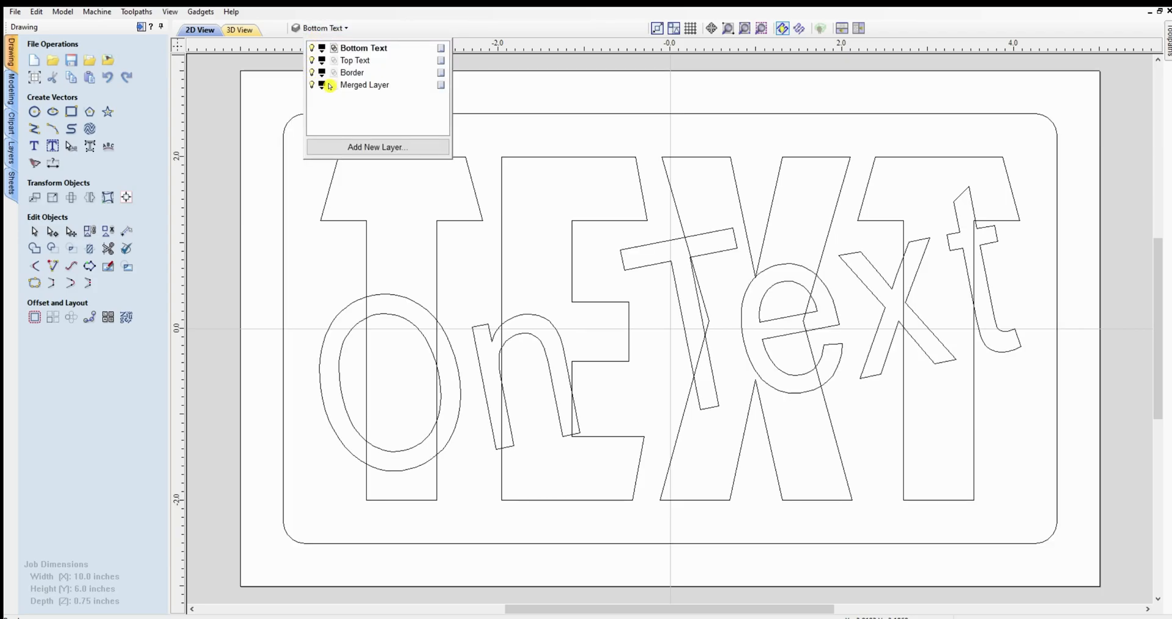
{"action": "left_click", "coordinate": [523, 98]}
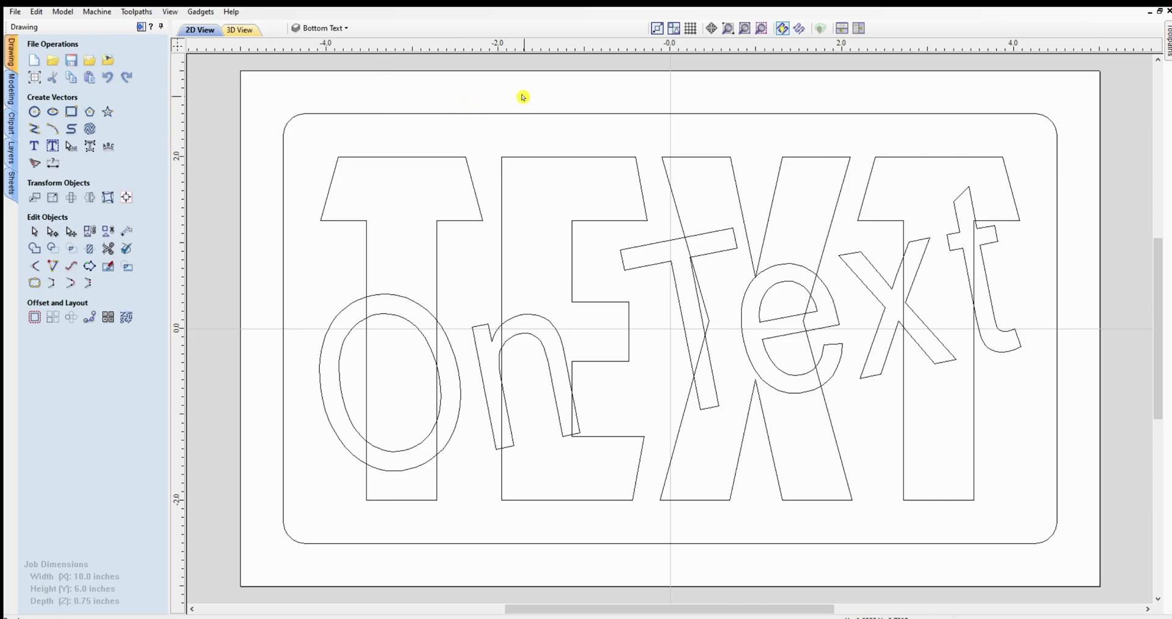
{"action": "left_click", "coordinate": [323, 29]}
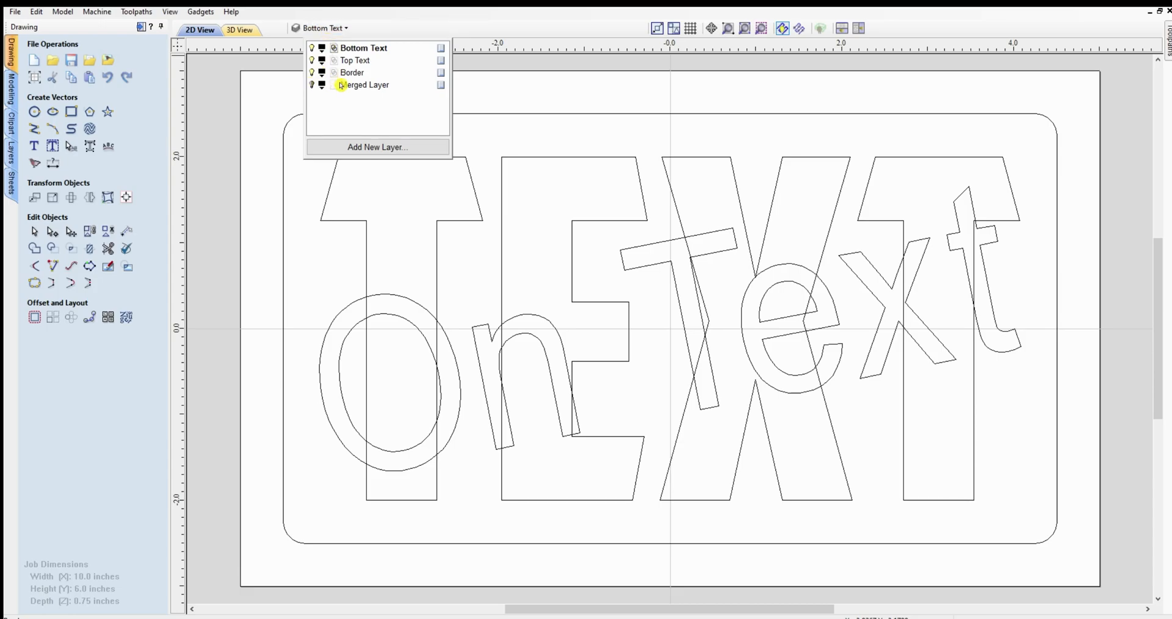
{"action": "left_click", "coordinate": [491, 89]}
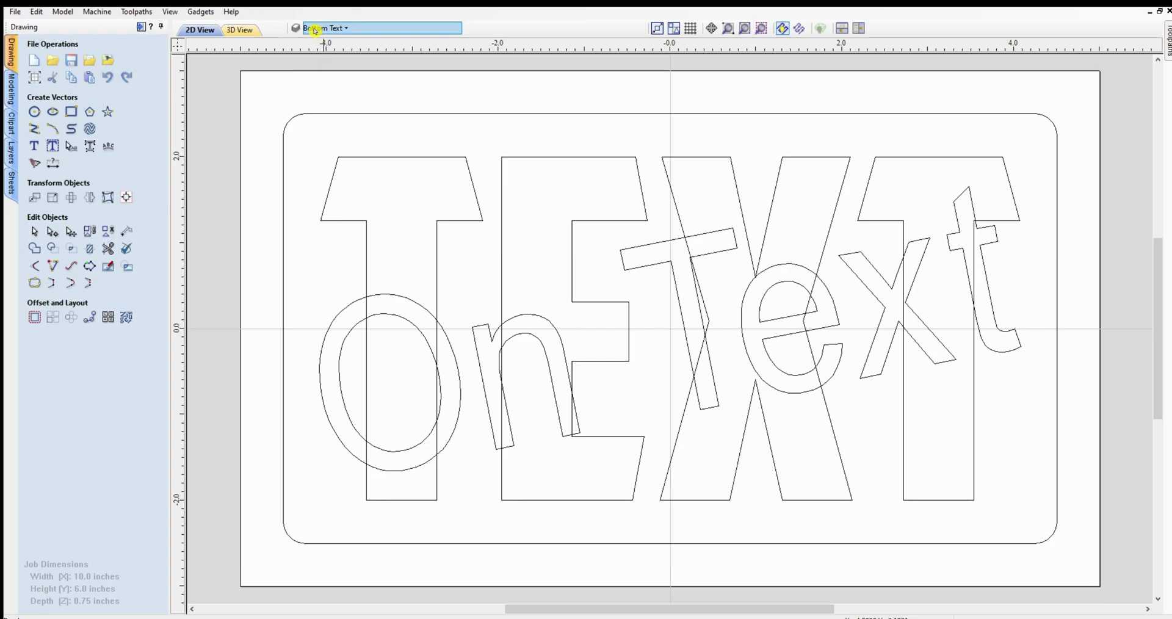
Hide the Bottom Text layer, keep the Border layer visible and make Top Text the active layer.
{"action": "left_click", "coordinate": [319, 28]}
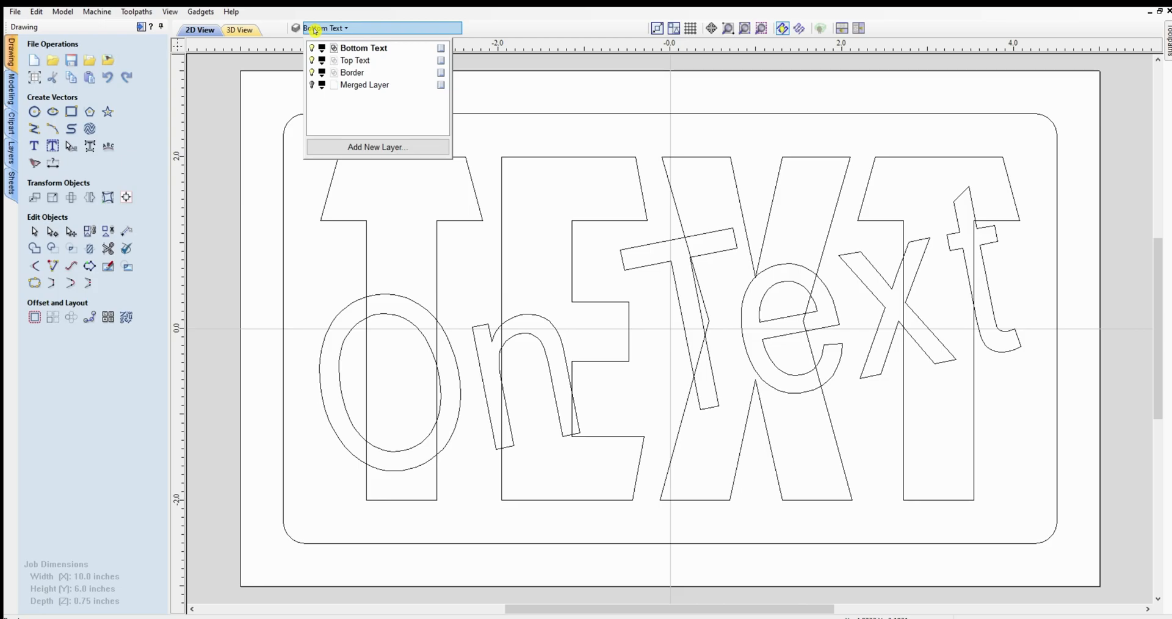
{"action": "left_click", "coordinate": [482, 98]}
{"action": "left_click", "coordinate": [318, 28]}
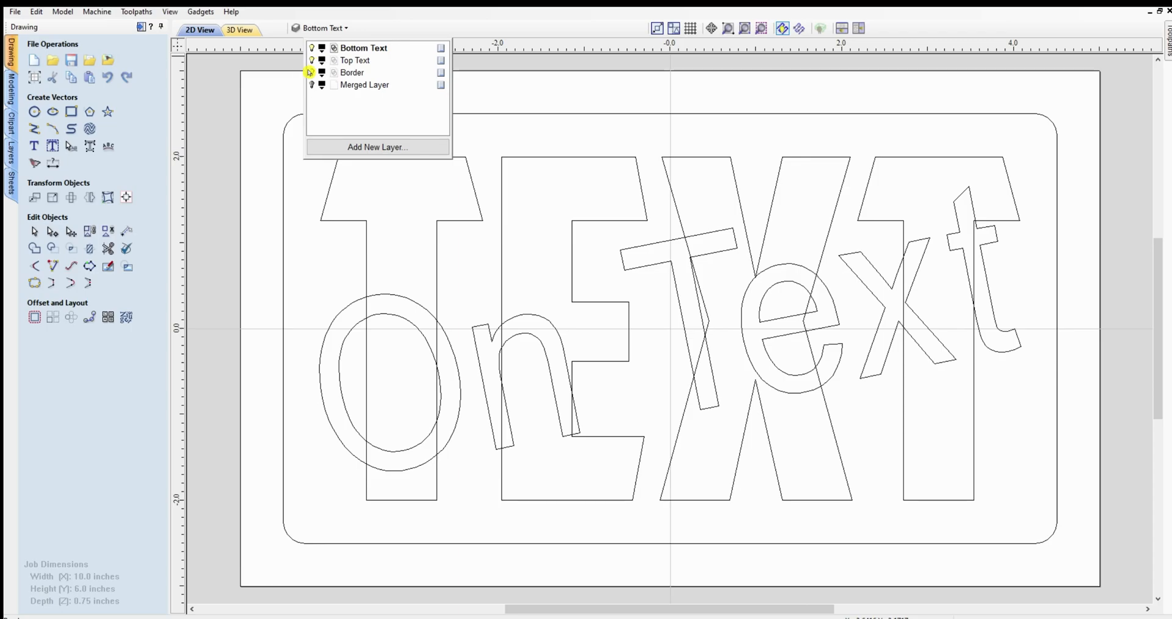
{"action": "left_click", "coordinate": [310, 48]}
{"action": "left_click", "coordinate": [312, 72]}
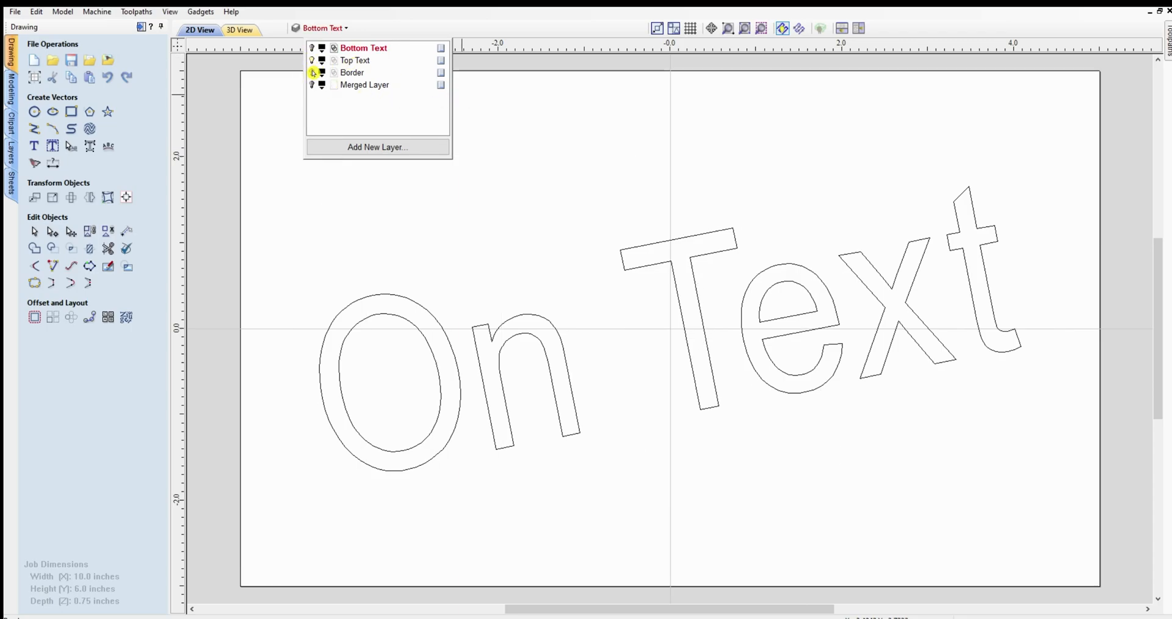
{"action": "left_click", "coordinate": [312, 73]}
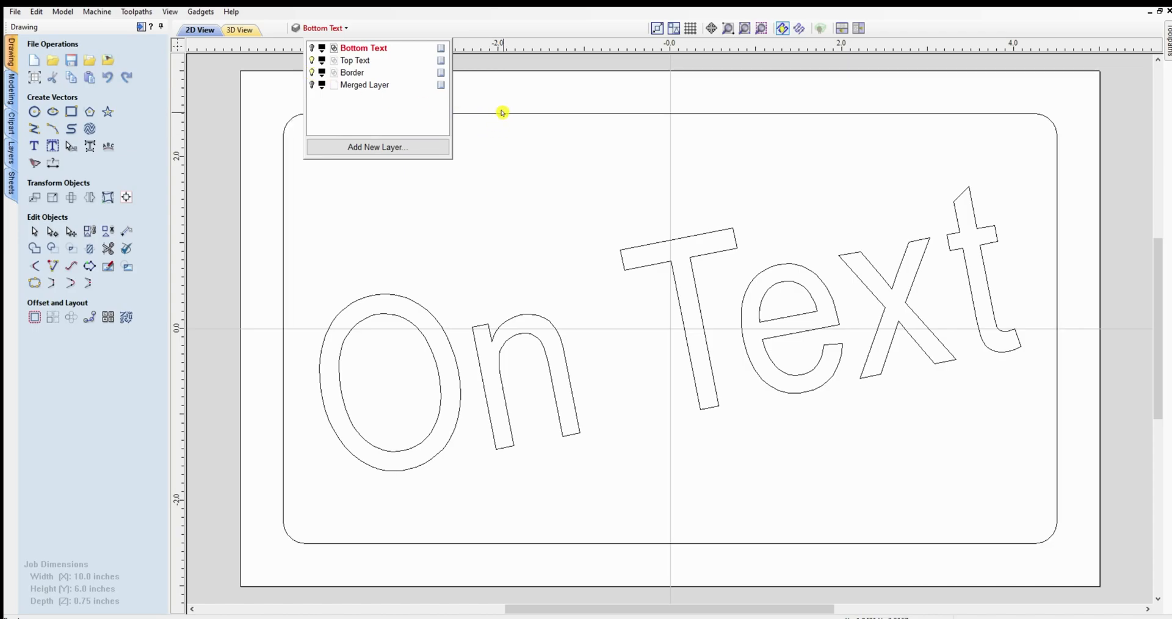
{"action": "left_click", "coordinate": [356, 61]}
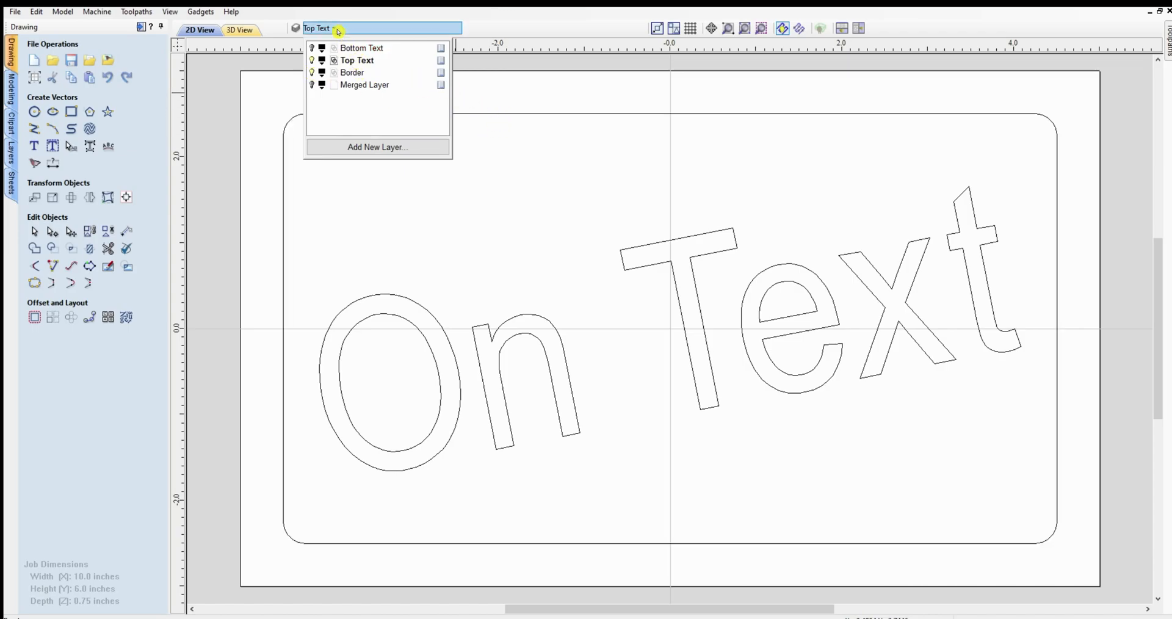
Copy the rounded border rectangle to the Top Text layer.
{"action": "left_click", "coordinate": [518, 114]}
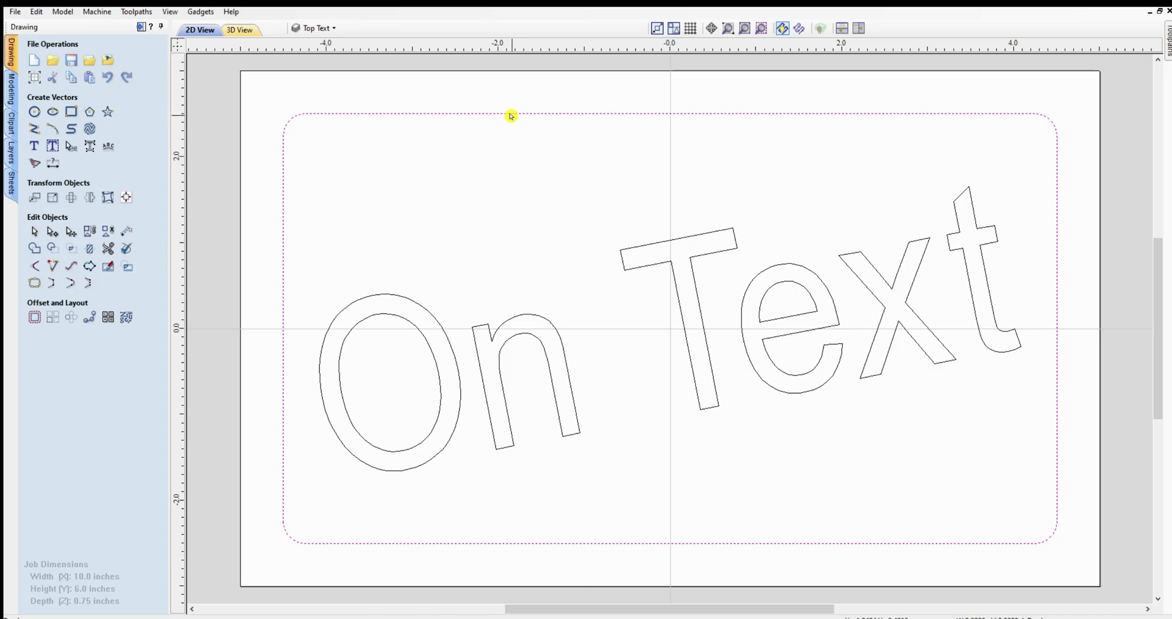
{"action": "right_click", "coordinate": [511, 117]}
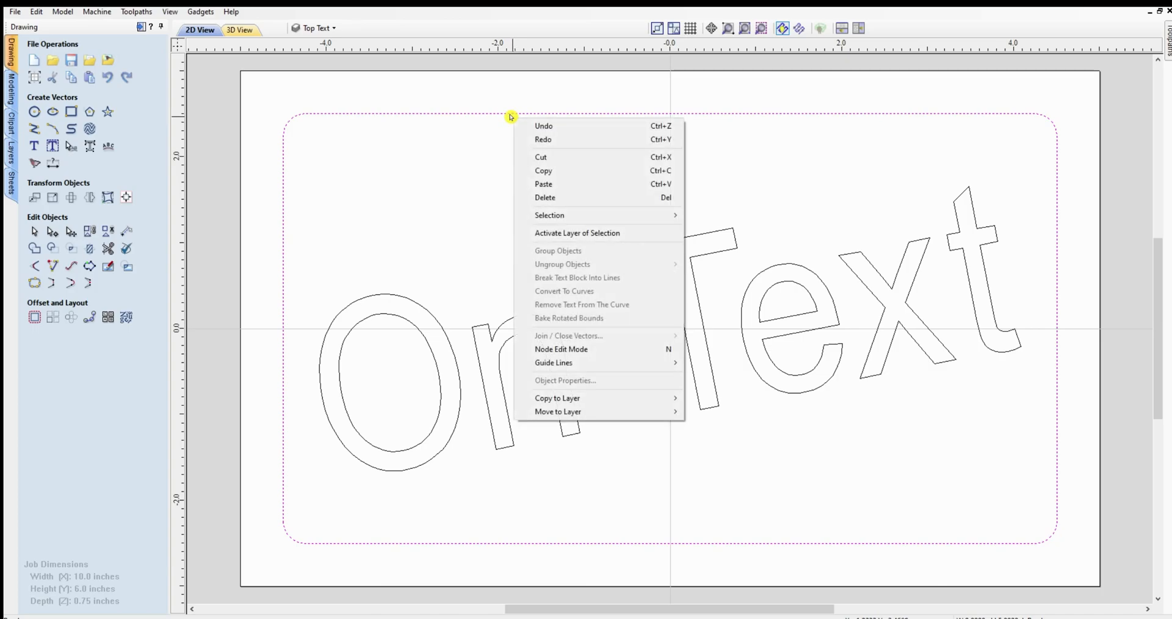
{"action": "mouse_move", "coordinate": [610, 398]}
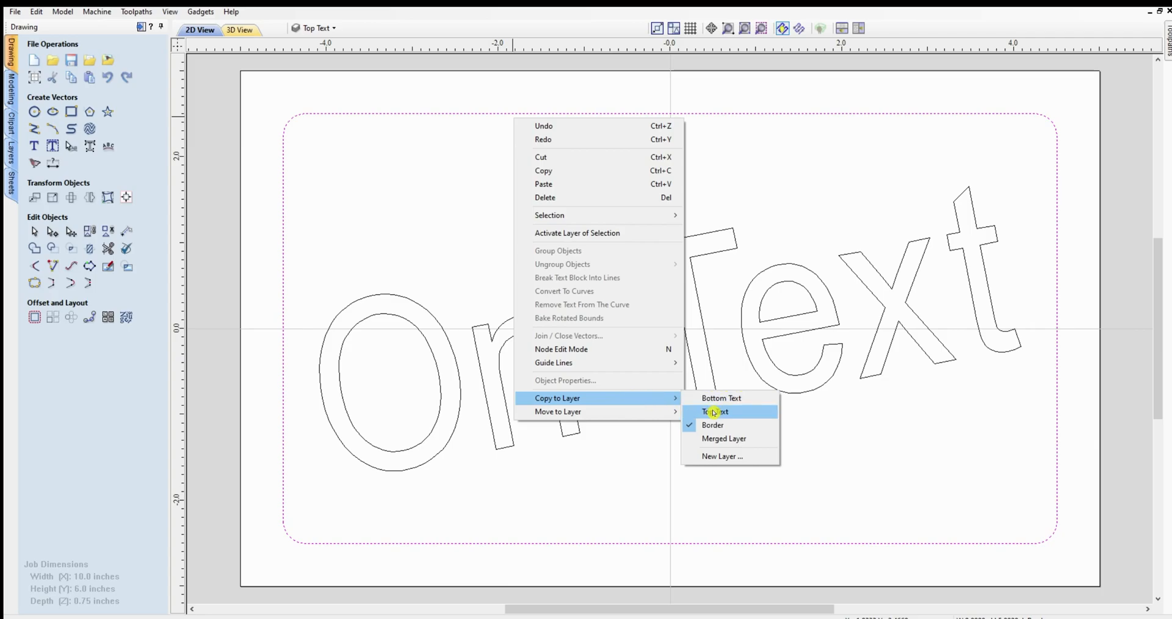
{"action": "left_click", "coordinate": [715, 412]}
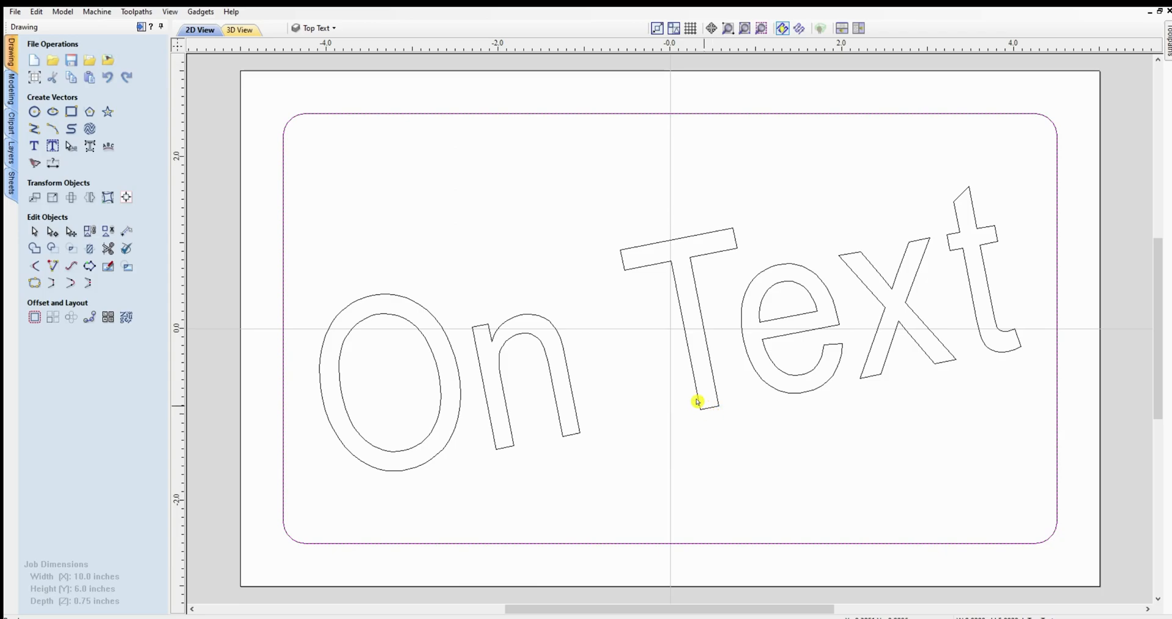
Toggle the Top Text layer off and on to check which vectors it holds, keeping it visible and active.
{"action": "left_click", "coordinate": [316, 29]}
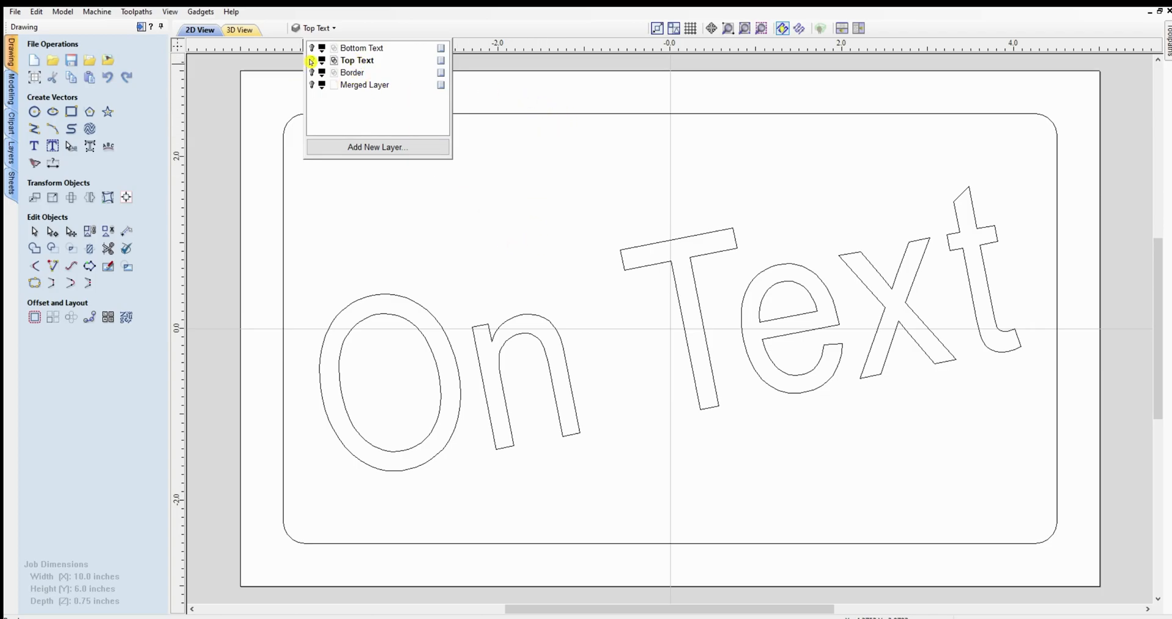
{"action": "left_click", "coordinate": [311, 61]}
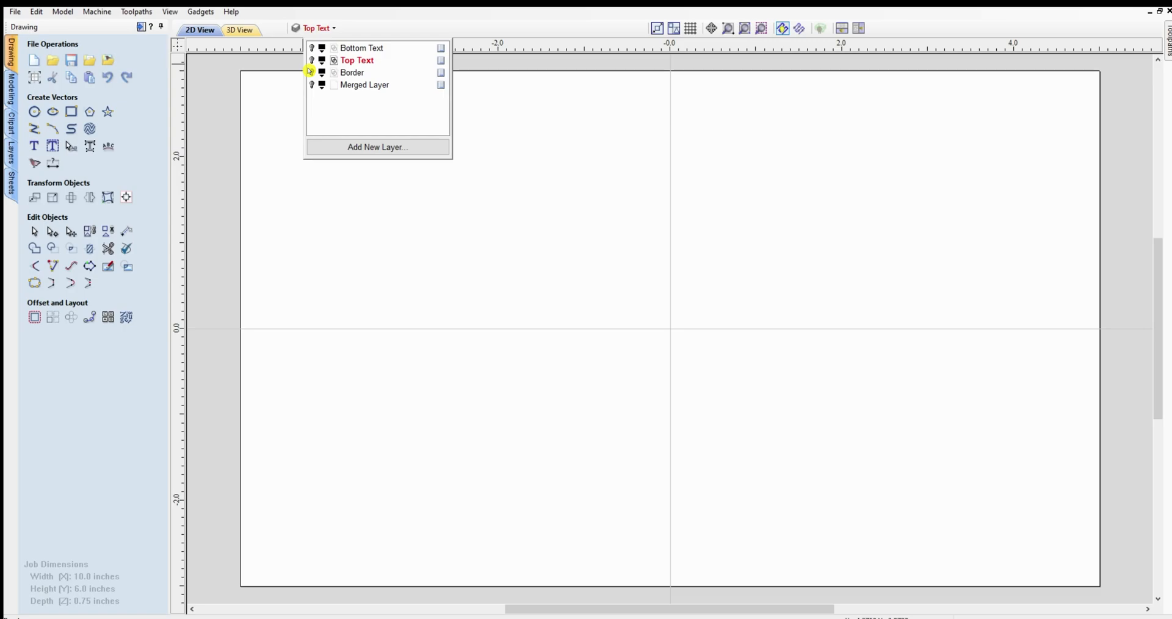
{"action": "left_click", "coordinate": [310, 72]}
{"action": "double_click", "coordinate": [364, 60]}
{"action": "left_click", "coordinate": [312, 60]}
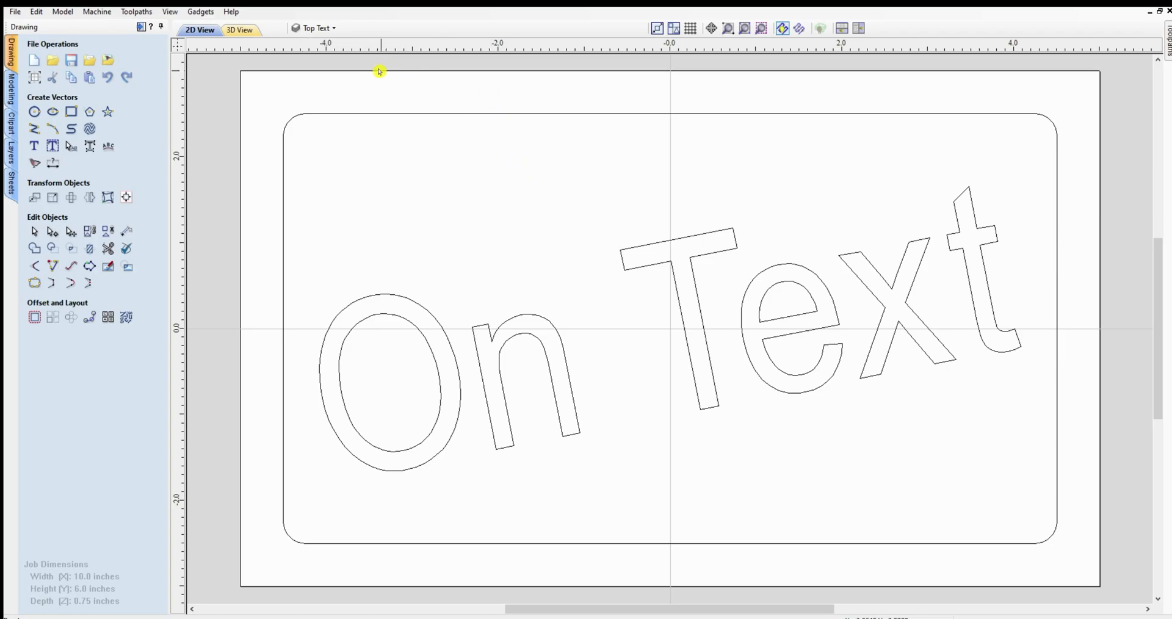
Show the Bottom Text layer together with Top Text and copy all their vectors, including the border, to the Merged Layer.
{"action": "left_click", "coordinate": [326, 29]}
{"action": "left_click", "coordinate": [312, 47]}
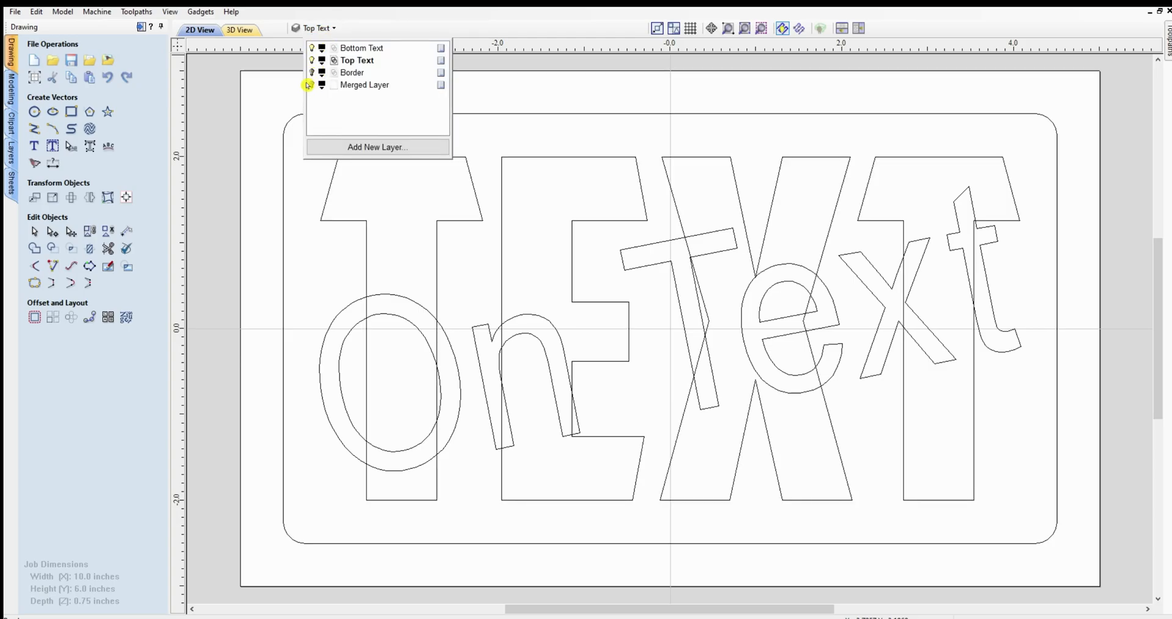
{"action": "left_click", "coordinate": [480, 94]}
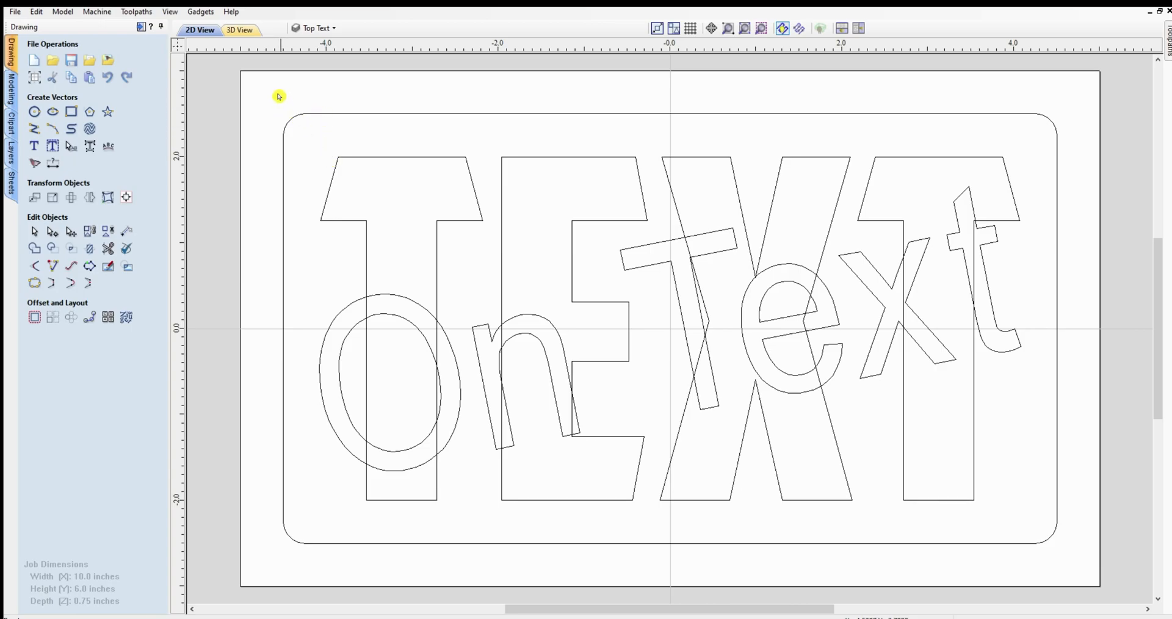
{"action": "left_click_drag", "start_coordinate": [266, 100], "coordinate": [1066, 561]}
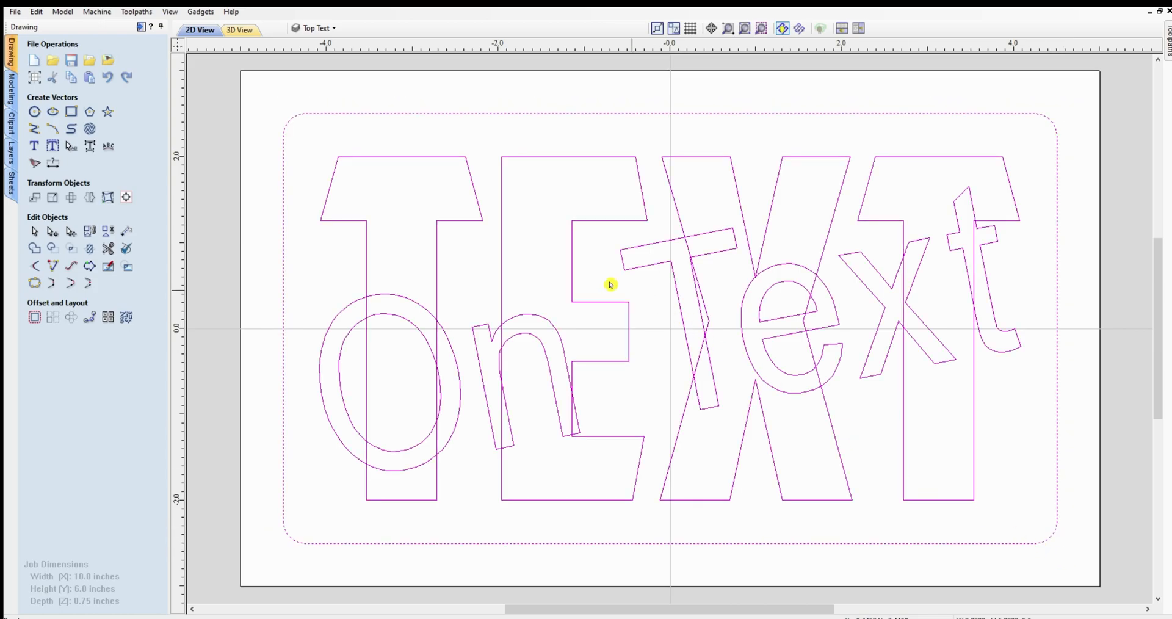
{"action": "right_click", "coordinate": [547, 249]}
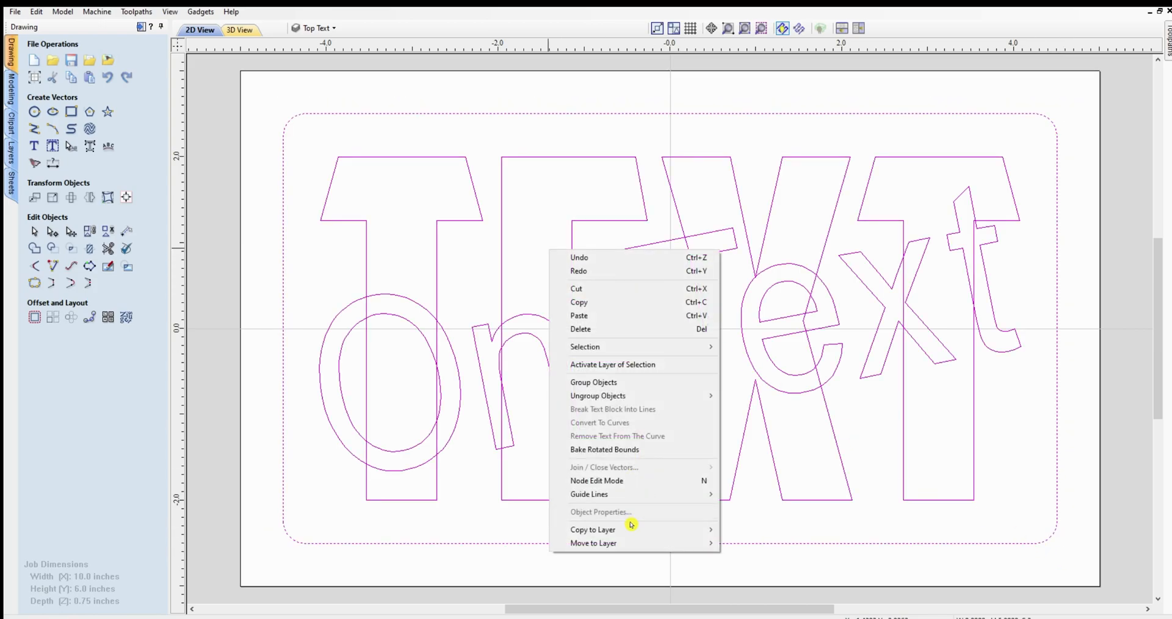
{"action": "mouse_move", "coordinate": [636, 530]}
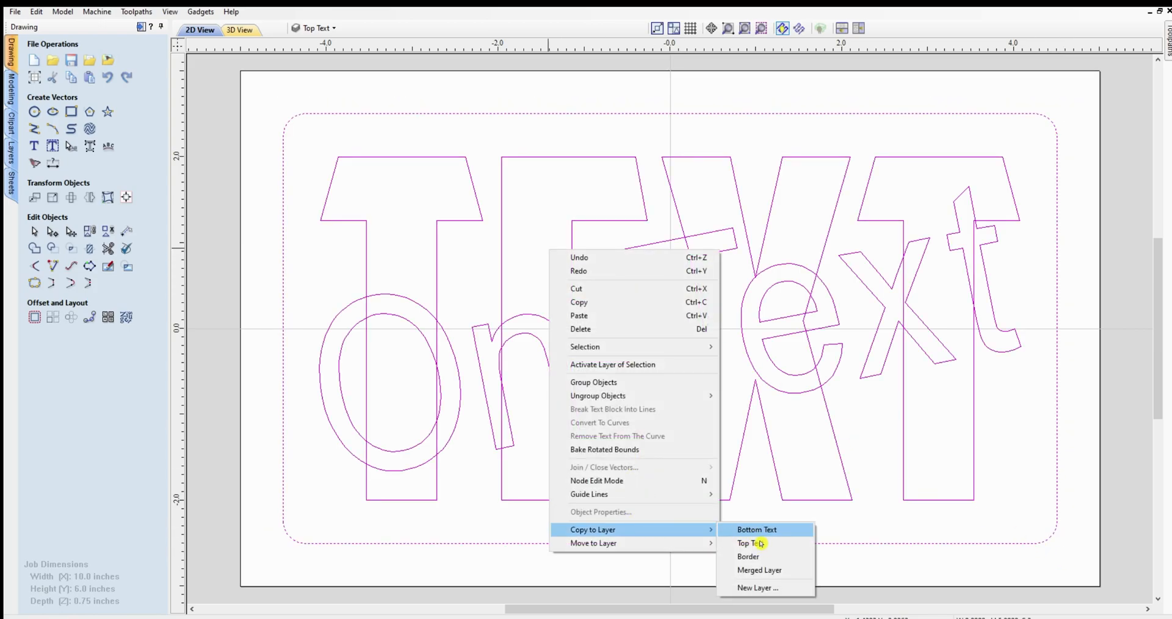
{"action": "left_click", "coordinate": [774, 569]}
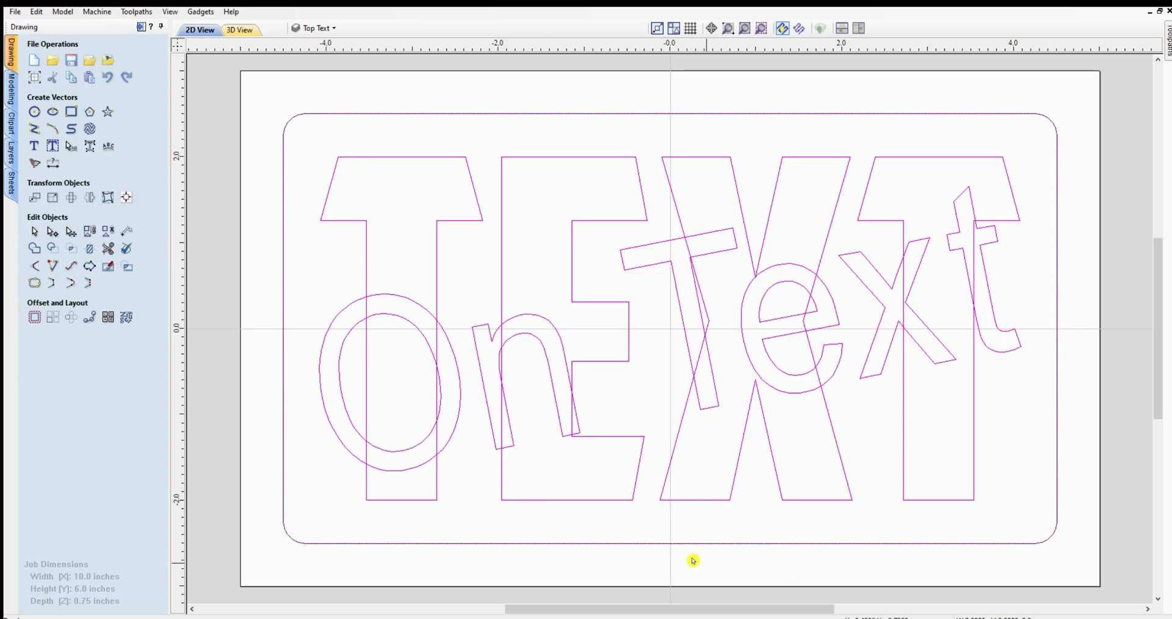
{"action": "left_click", "coordinate": [335, 93]}
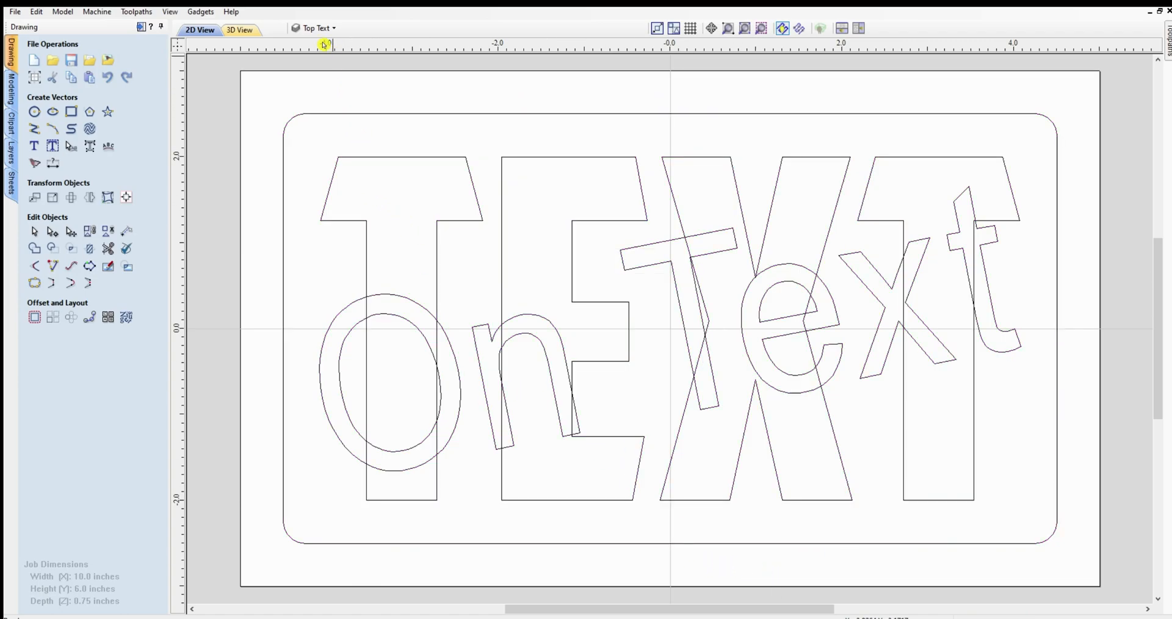
Hide the Bottom Text and Top Text layers and make the Merged Layer active.
{"action": "left_click", "coordinate": [314, 29]}
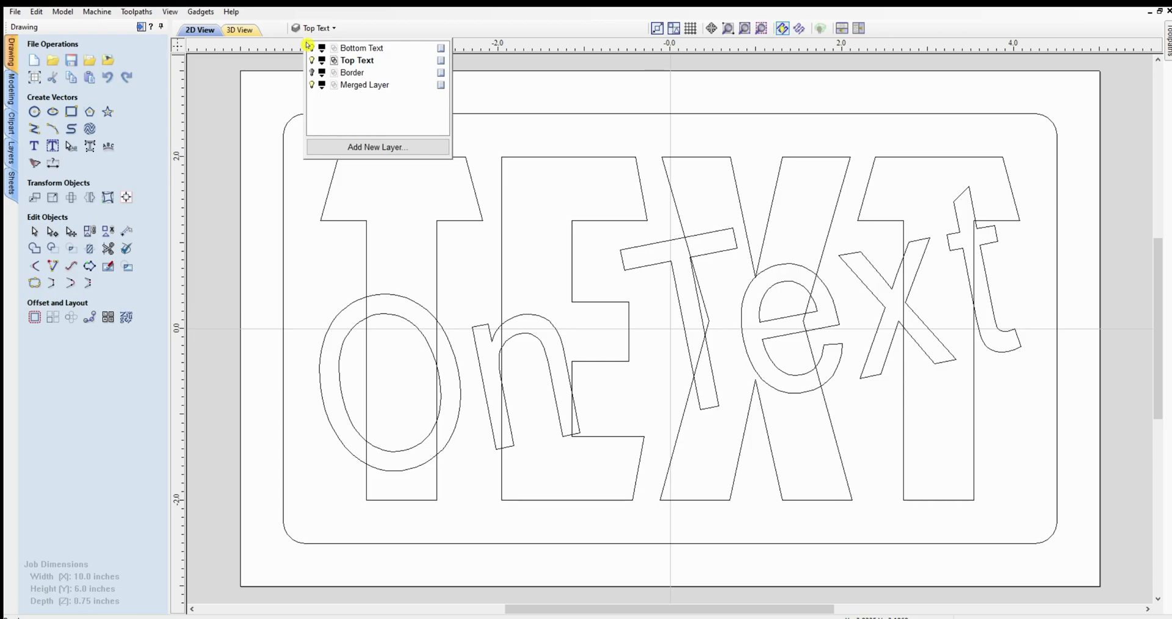
{"action": "left_click", "coordinate": [312, 61]}
{"action": "left_click", "coordinate": [349, 85]}
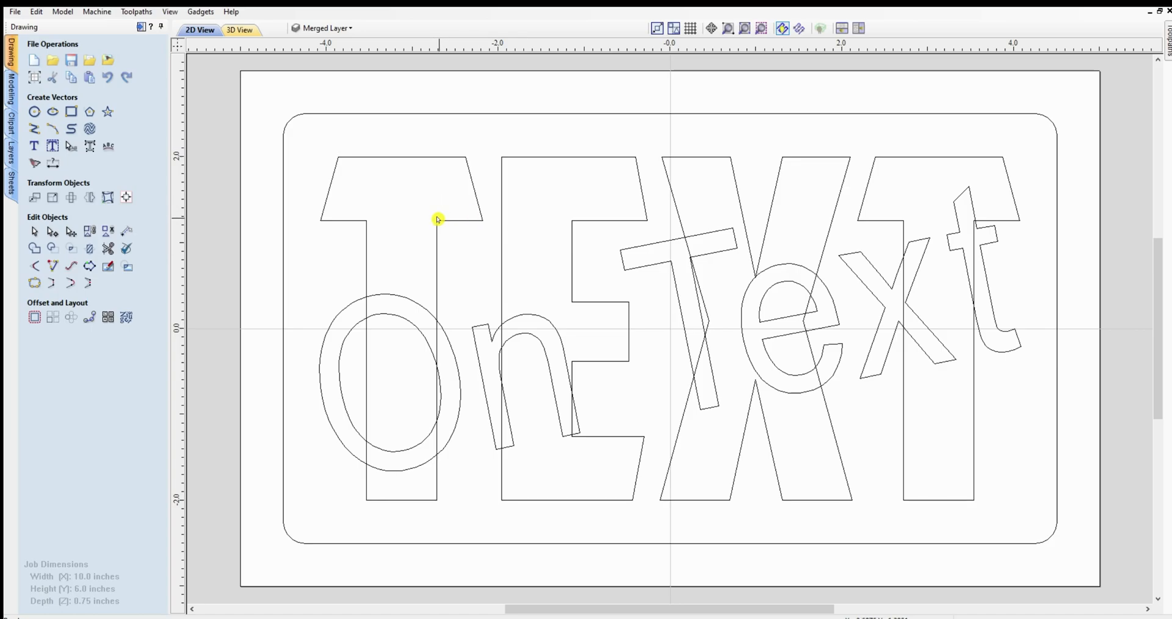
{"action": "left_click", "coordinate": [316, 28]}
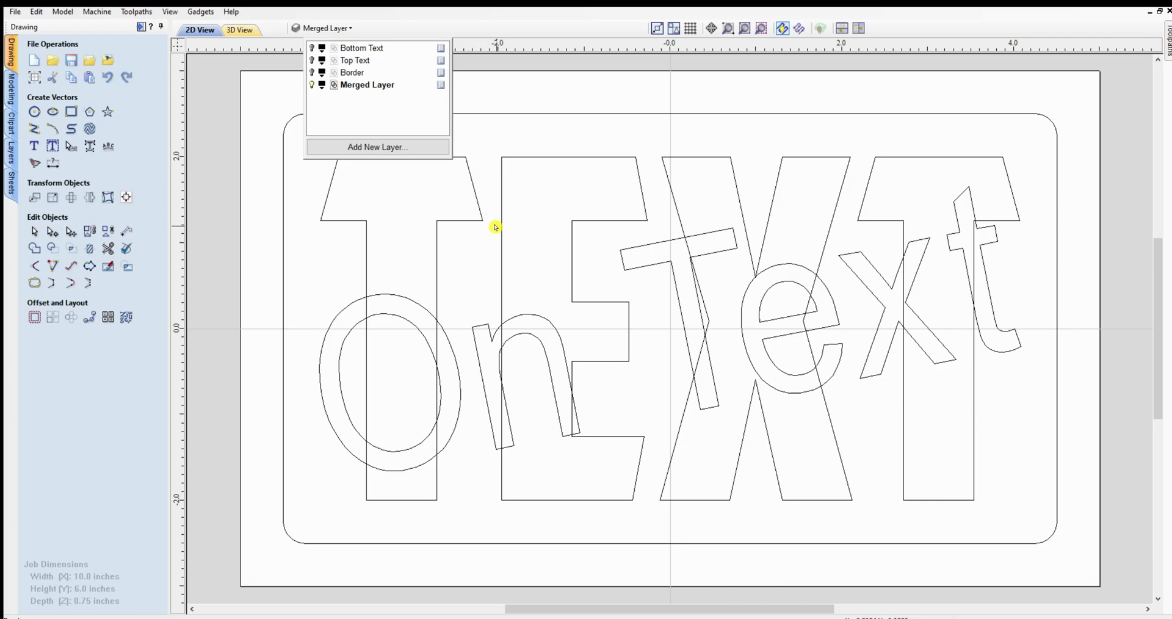
{"action": "left_click", "coordinate": [478, 93]}
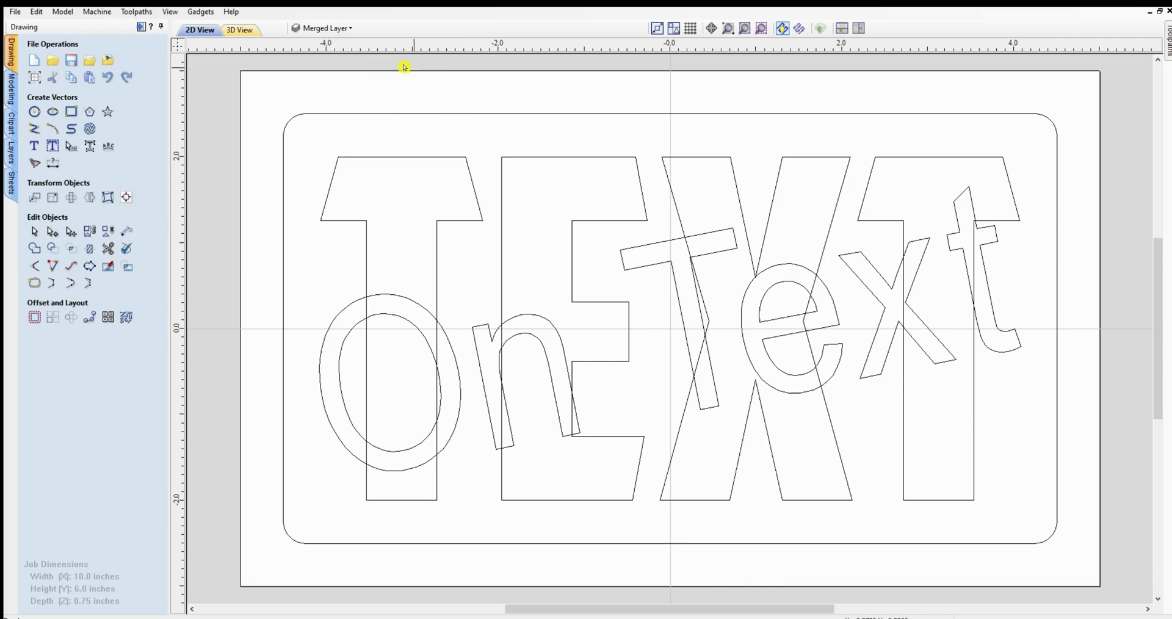
Compare the vectors of the Top Text layer with the Merged Layer, returning to the Merged Layer alone.
{"action": "left_click", "coordinate": [317, 29]}
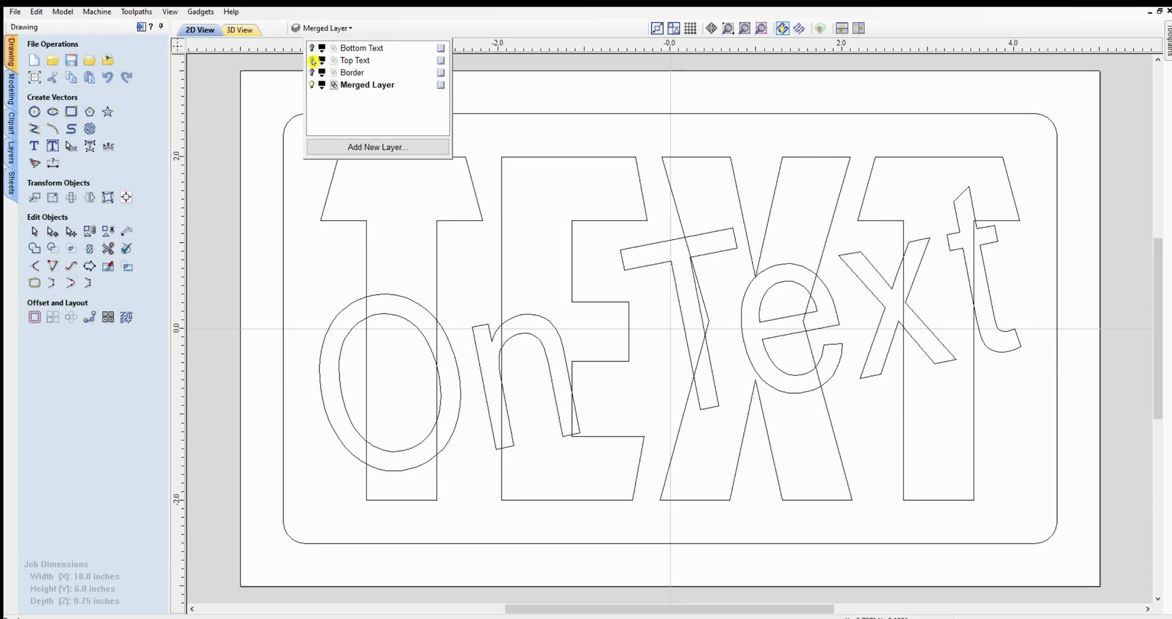
{"action": "left_click", "coordinate": [312, 85]}
{"action": "left_click", "coordinate": [312, 61]}
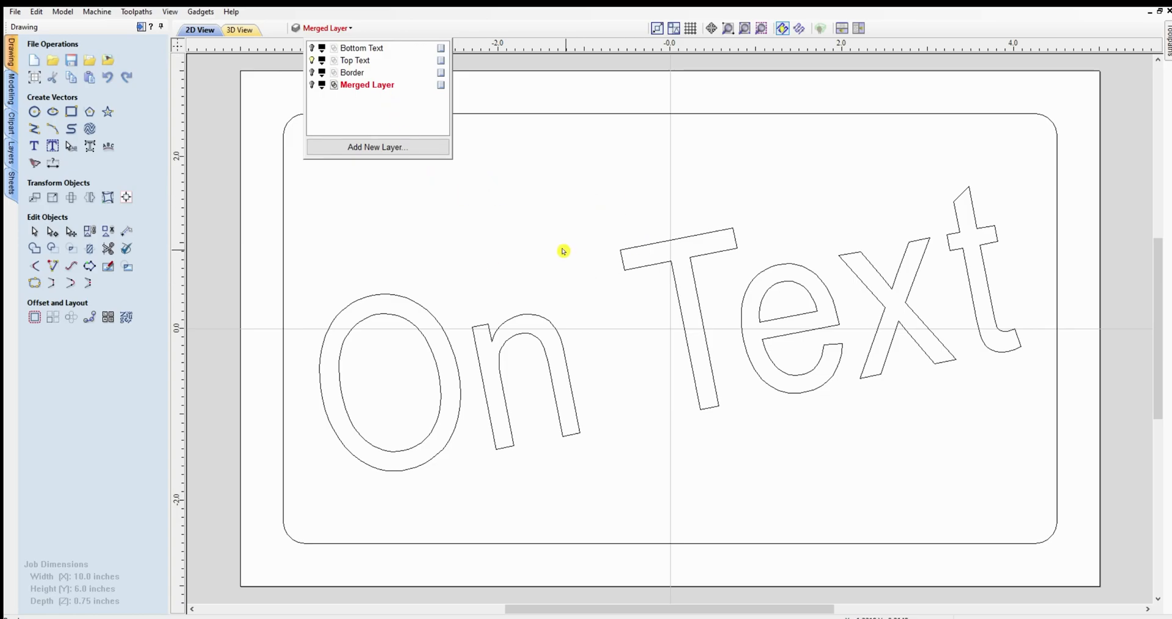
{"action": "double_click", "coordinate": [360, 85]}
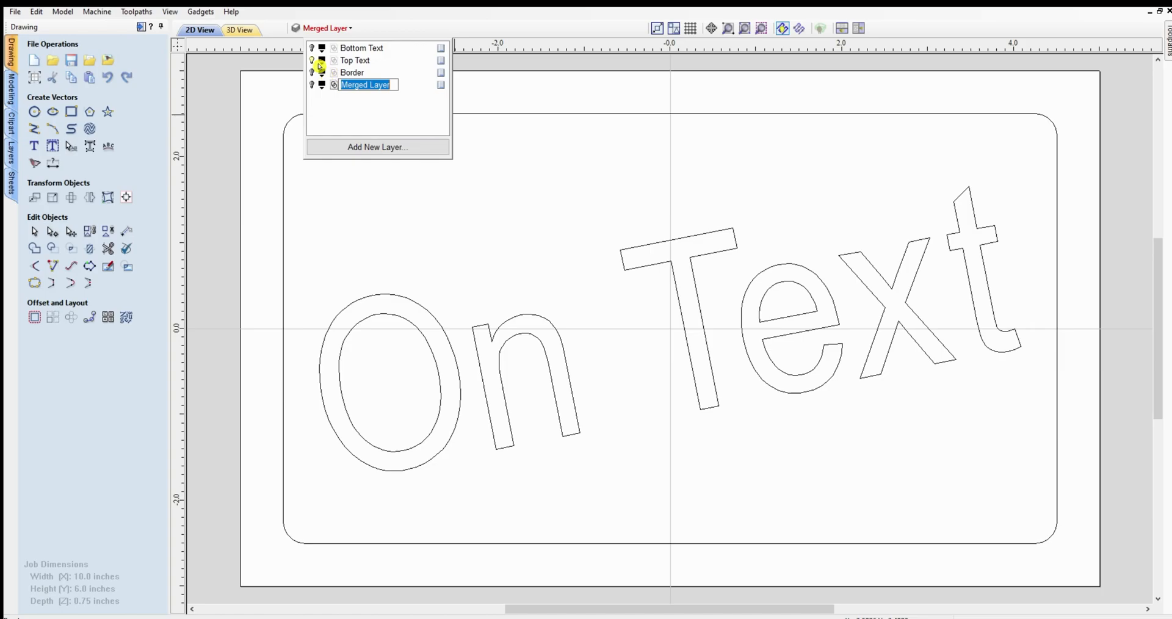
{"action": "left_click", "coordinate": [311, 61]}
{"action": "left_click", "coordinate": [312, 85]}
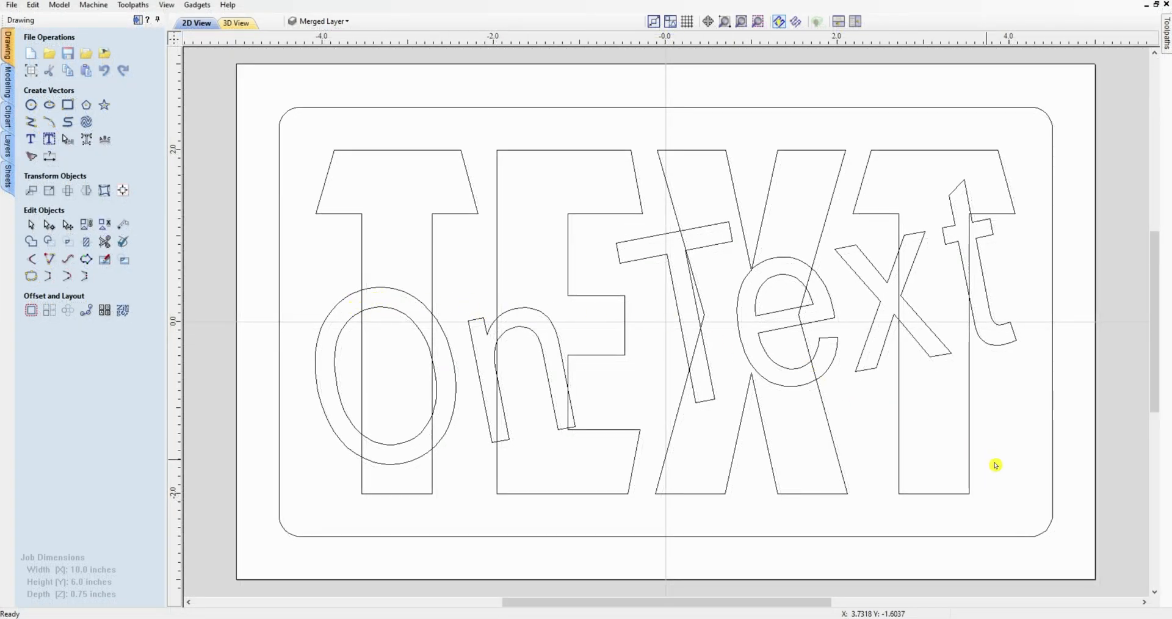
Weld the "On Text" and "TEXT" outlines on the Merged Layer, leaving the border out of the selection.
{"action": "left_click_drag", "start_coordinate": [1032, 518], "coordinate": [310, 124]}
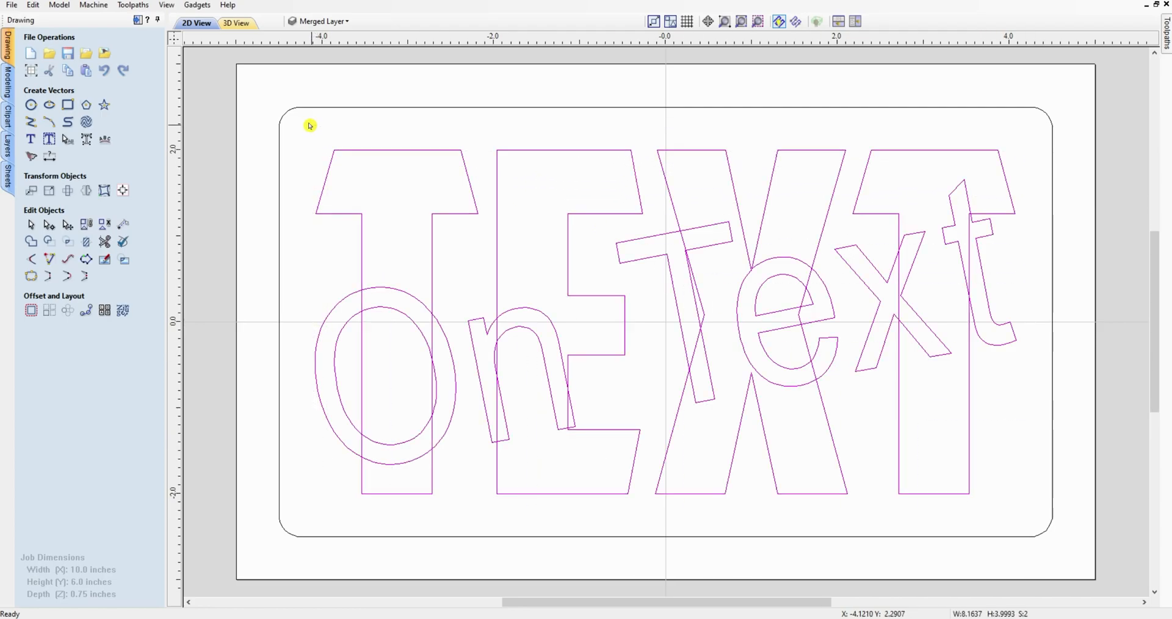
{"action": "left_click", "coordinate": [30, 242]}
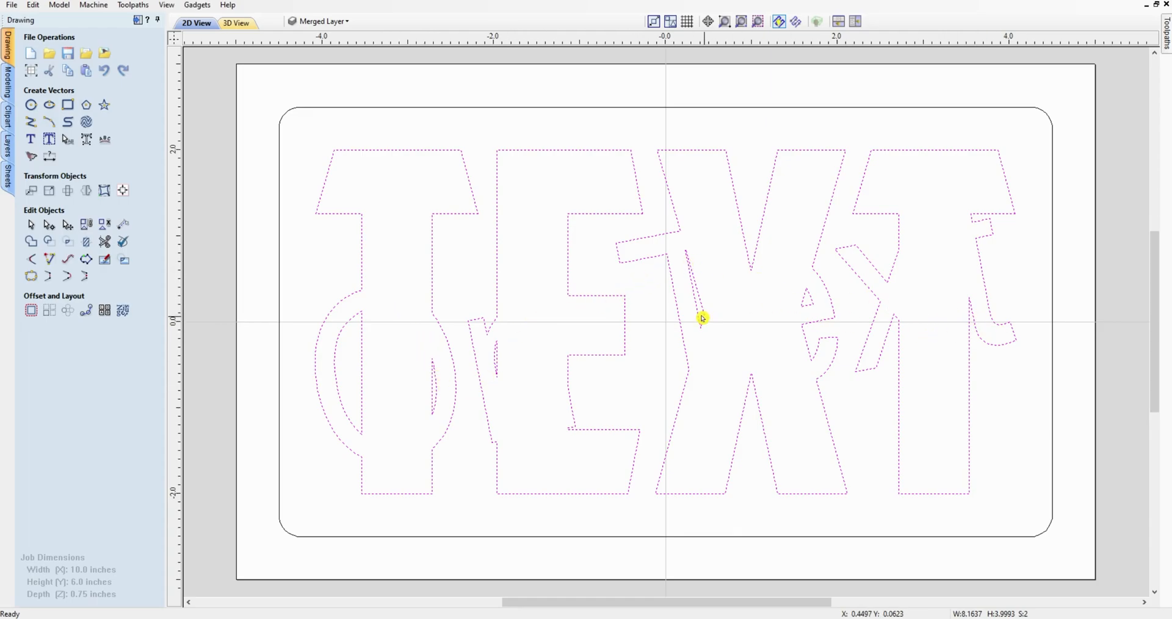
{"action": "left_click", "coordinate": [477, 125]}
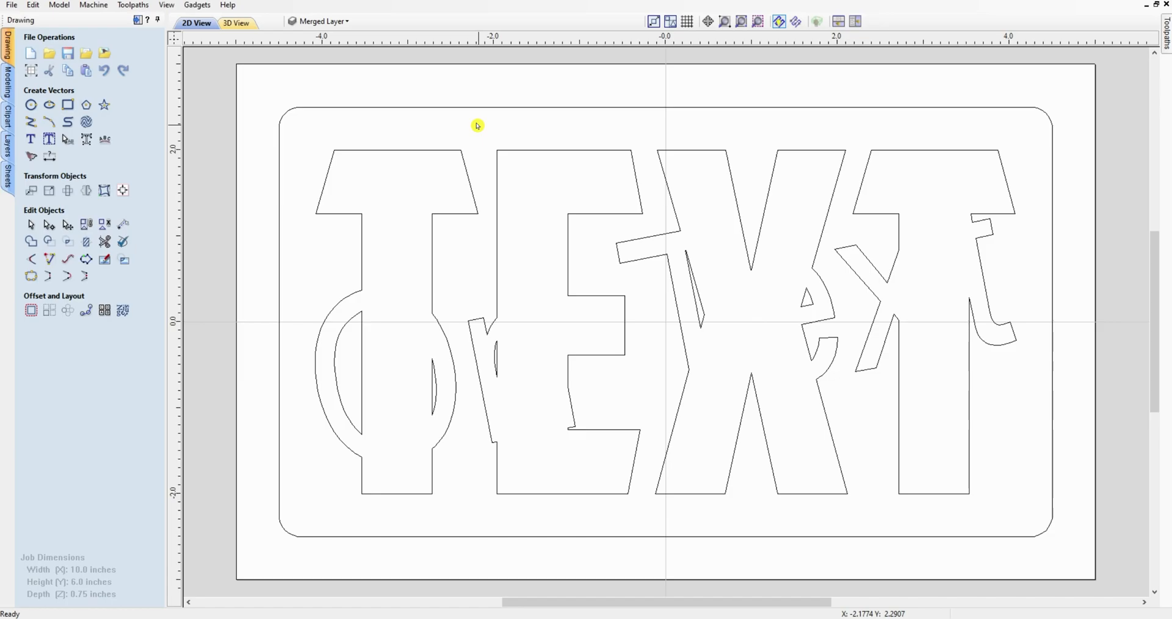
Hide the Merged Layer, then show the Top Text layer and make it active.
{"action": "left_click", "coordinate": [307, 22]}
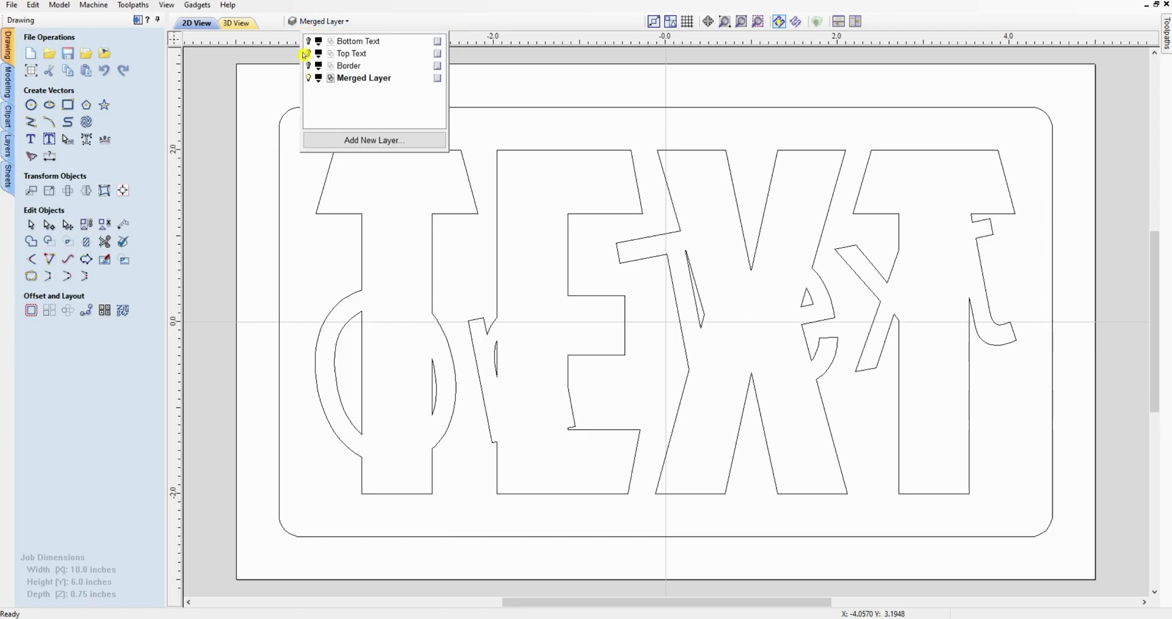
{"action": "left_click", "coordinate": [307, 77]}
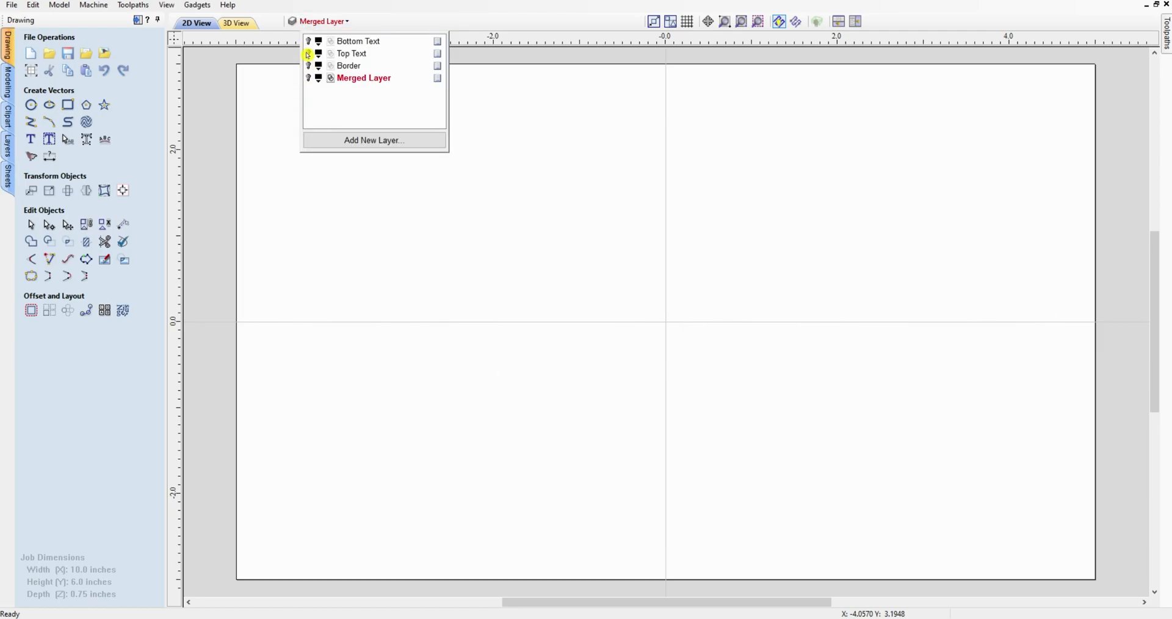
{"action": "left_click", "coordinate": [308, 54]}
{"action": "left_click", "coordinate": [345, 54]}
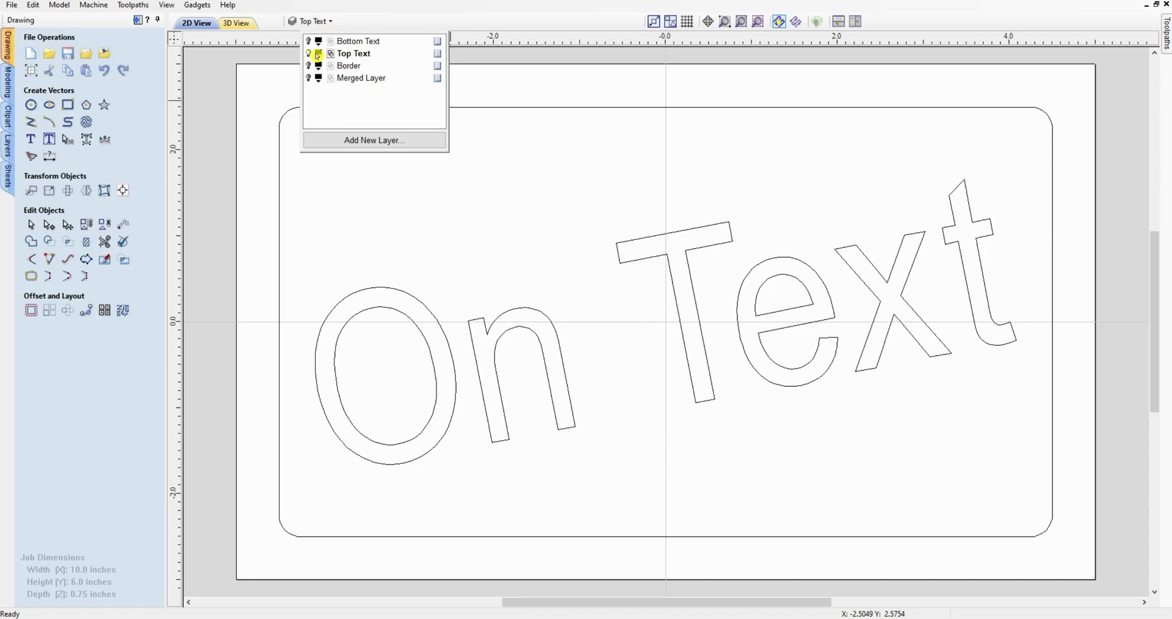
{"action": "left_click", "coordinate": [551, 198]}
Calculate a Pocket toolpath for "On Text" and its border, 0.125 inches deep, with 1/4" and 1/16" end mills and Raster clearance.
{"action": "left_click_drag", "start_coordinate": [269, 92], "coordinate": [1070, 557]}
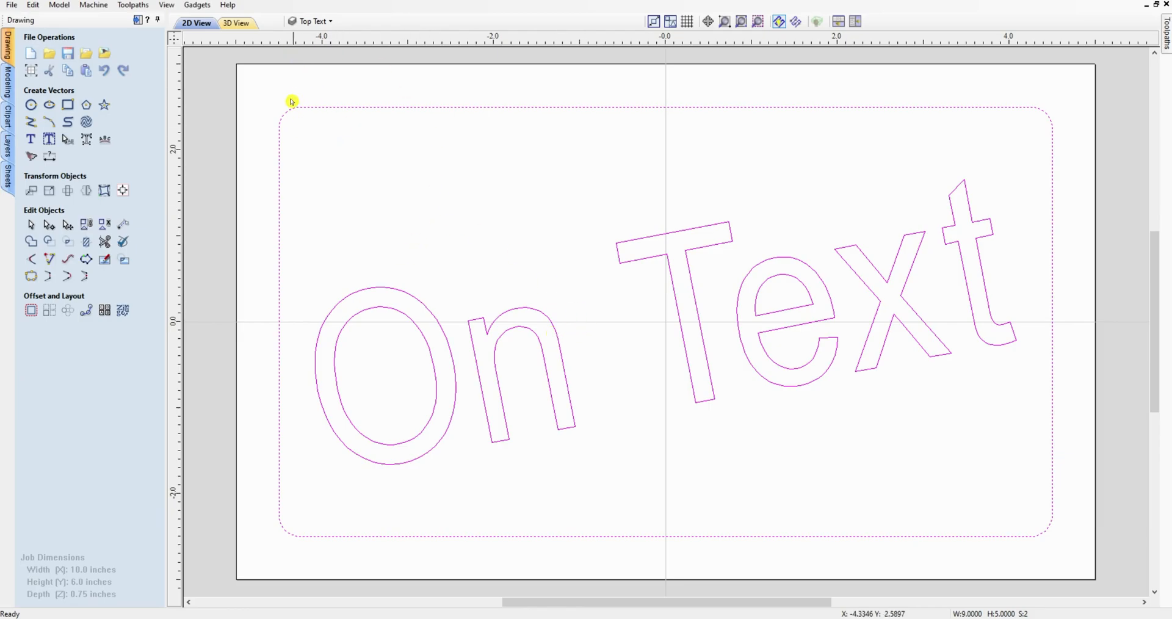
{"action": "left_click", "coordinate": [136, 19]}
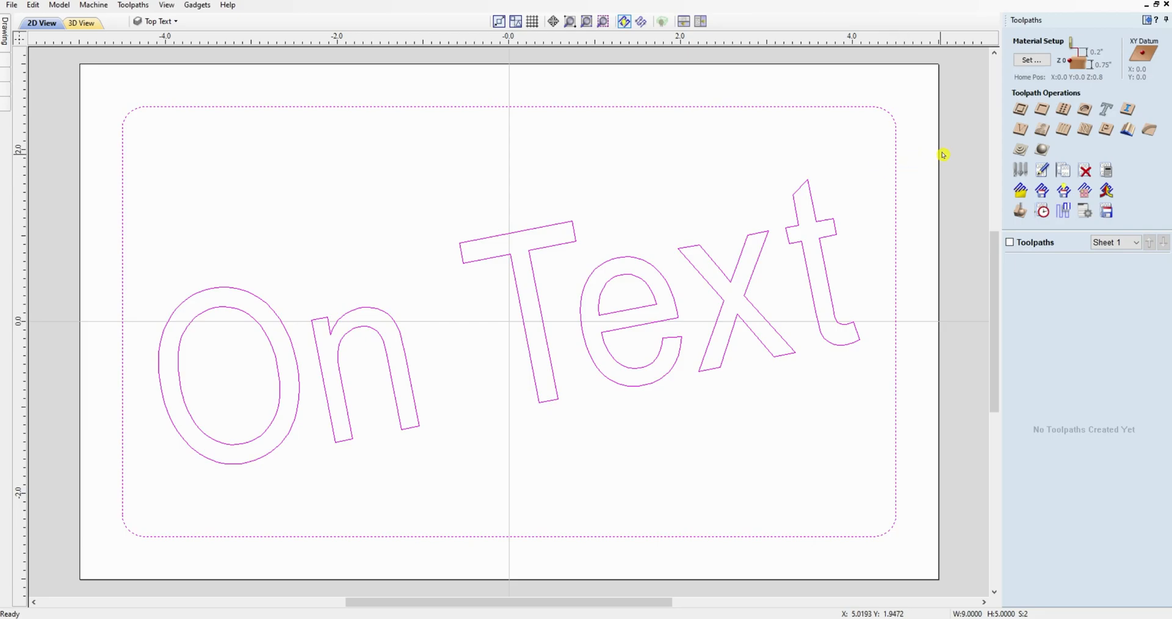
{"action": "left_click", "coordinate": [1042, 108]}
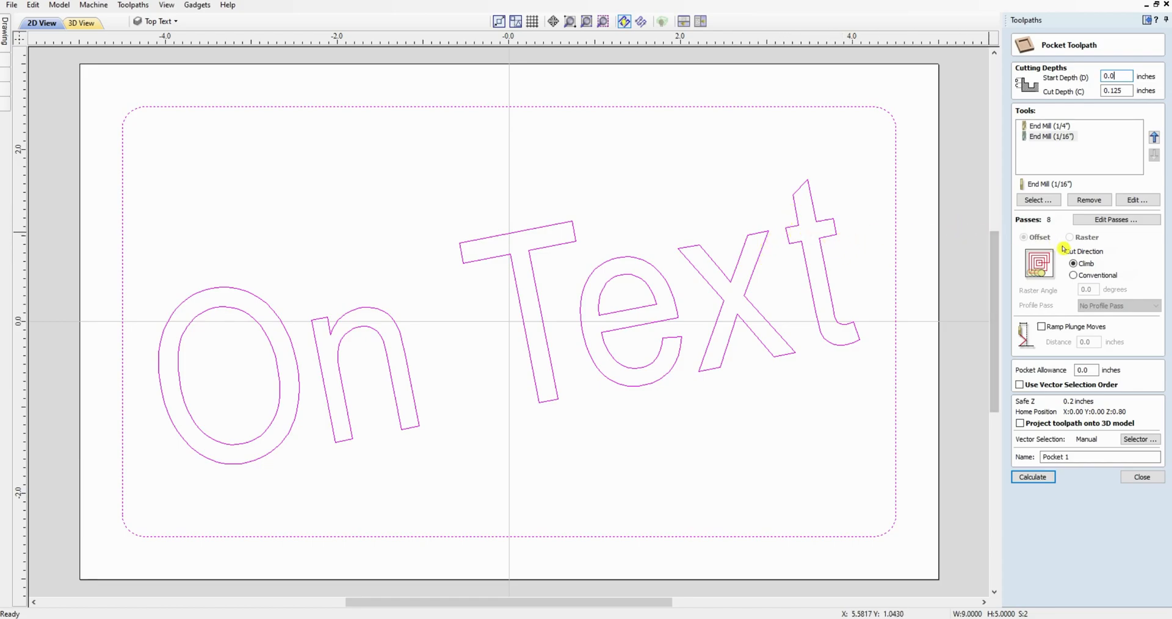
{"action": "left_click", "coordinate": [1036, 126]}
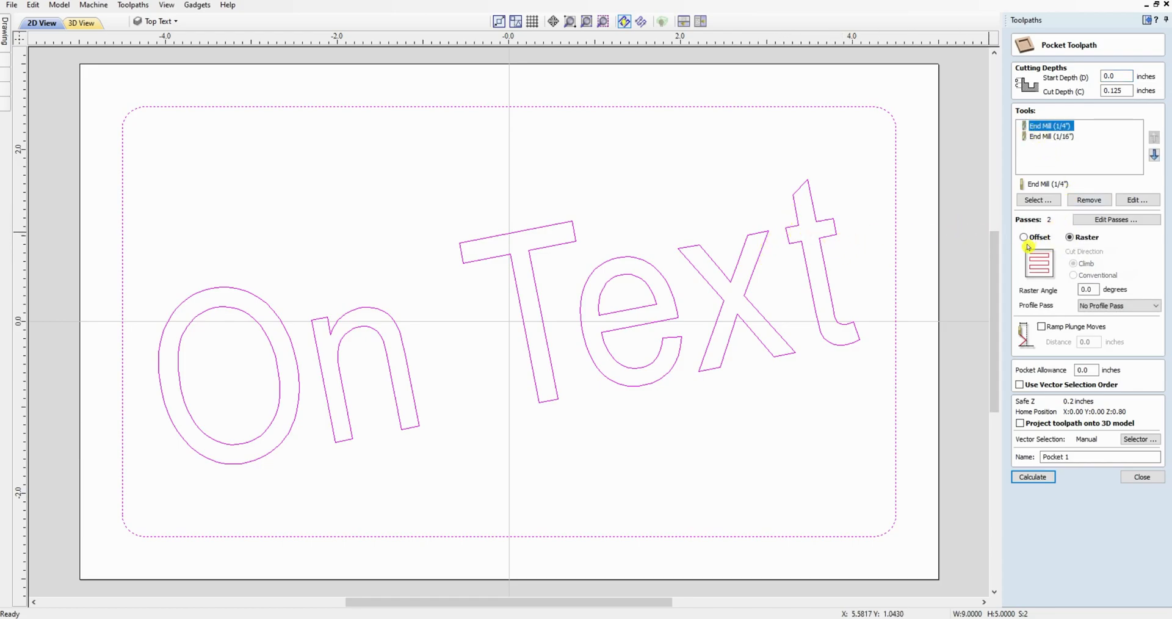
{"action": "left_click", "coordinate": [1023, 237]}
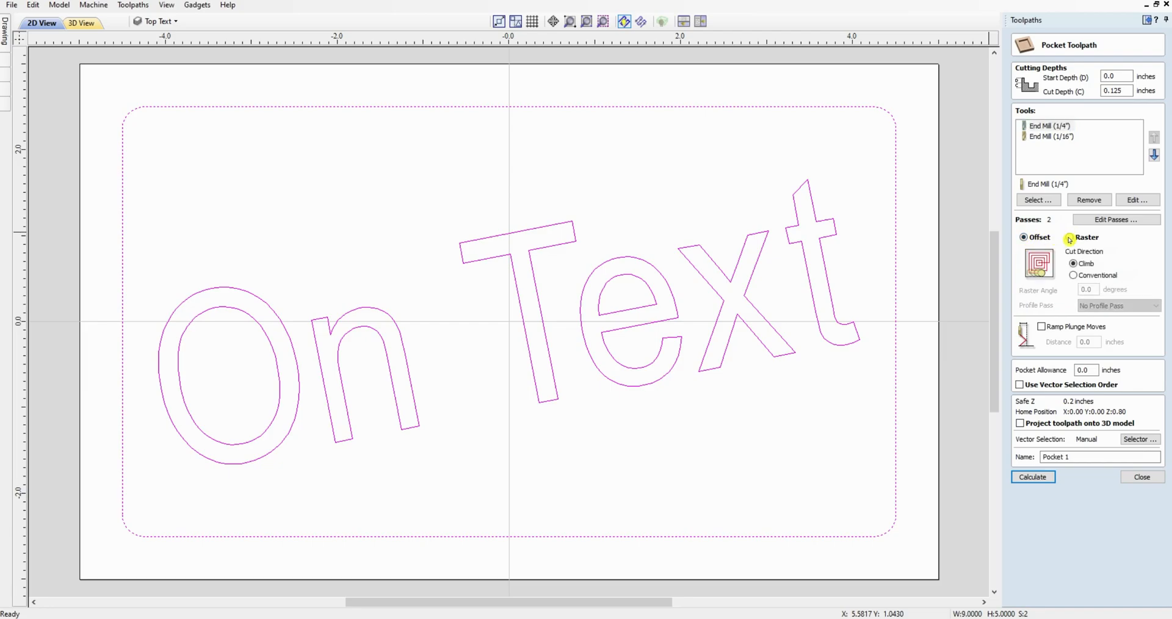
{"action": "left_click", "coordinate": [1070, 238]}
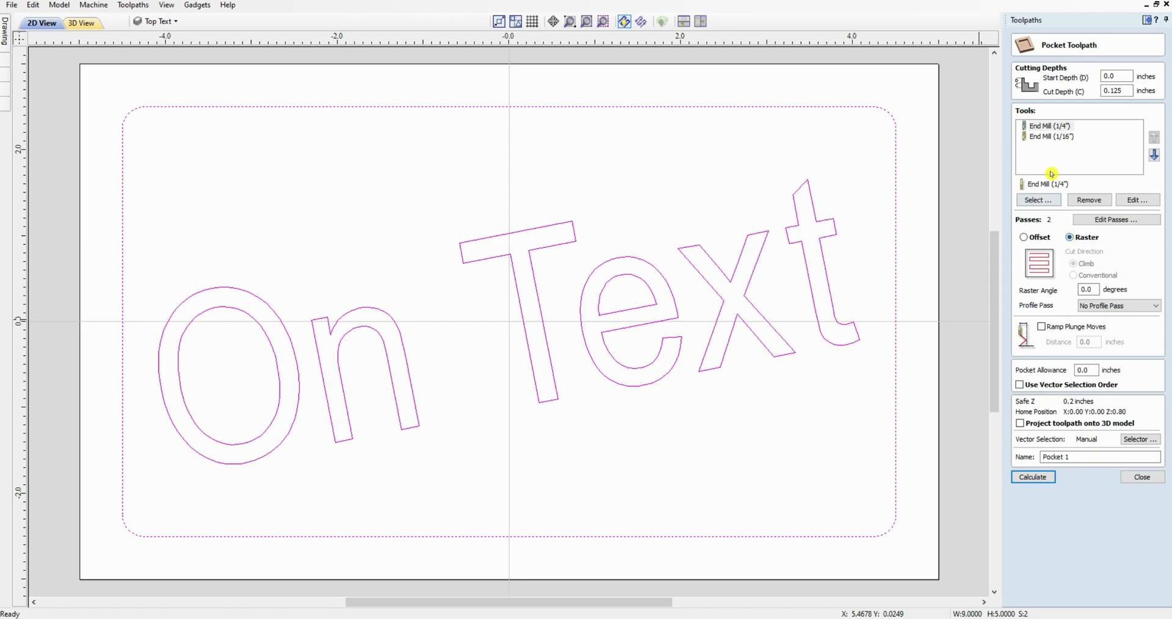
{"action": "left_click", "coordinate": [1032, 127]}
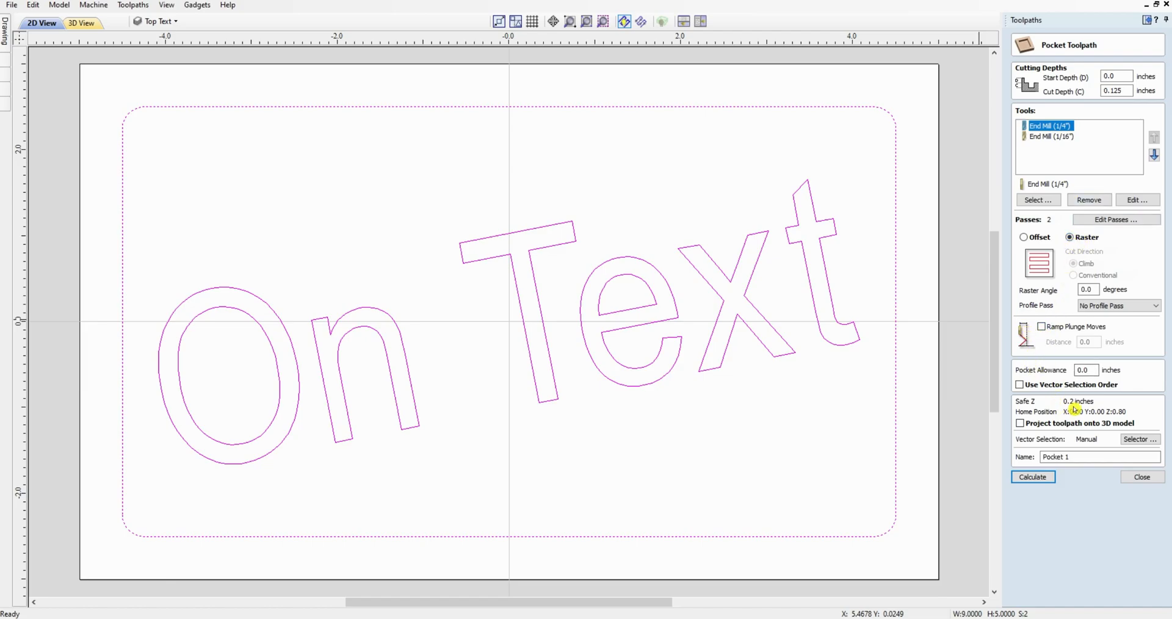
{"action": "left_click", "coordinate": [1030, 479]}
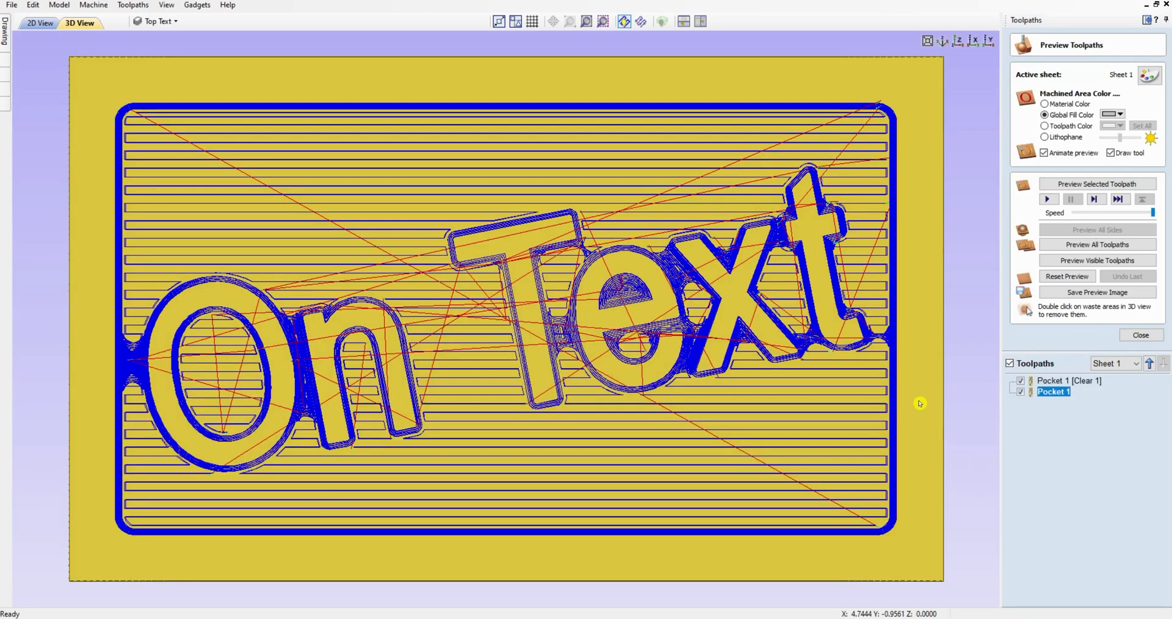
Preview all toolpaths on the 3D material, close the preview and return to the drawing tools.
{"action": "left_click", "coordinate": [1058, 260]}
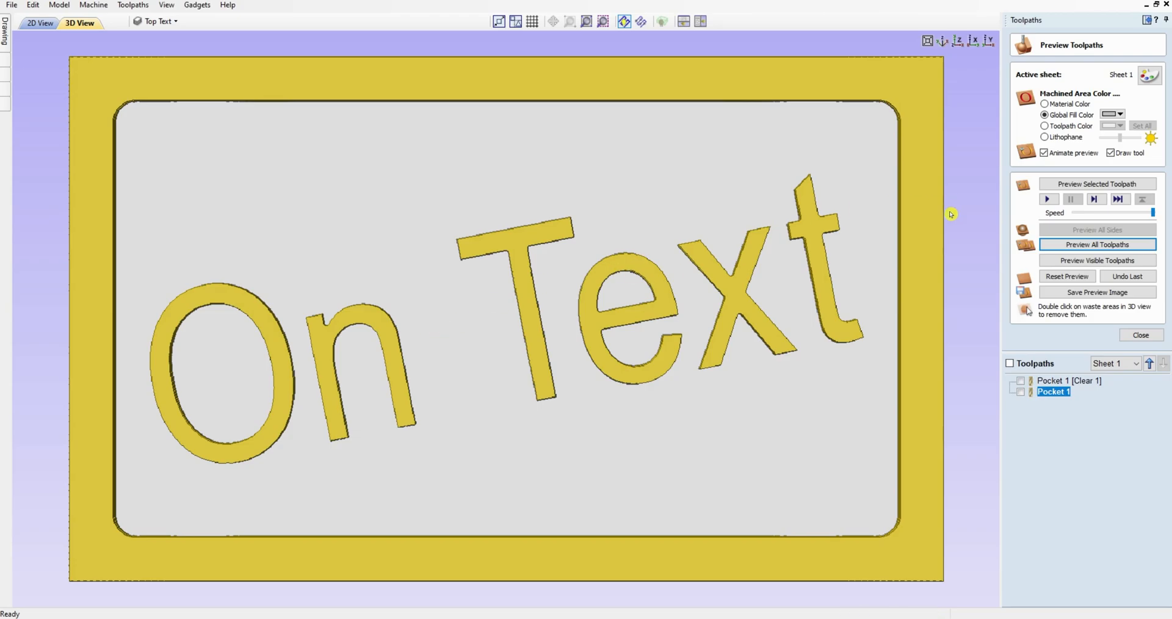
{"action": "left_click", "coordinate": [1139, 335]}
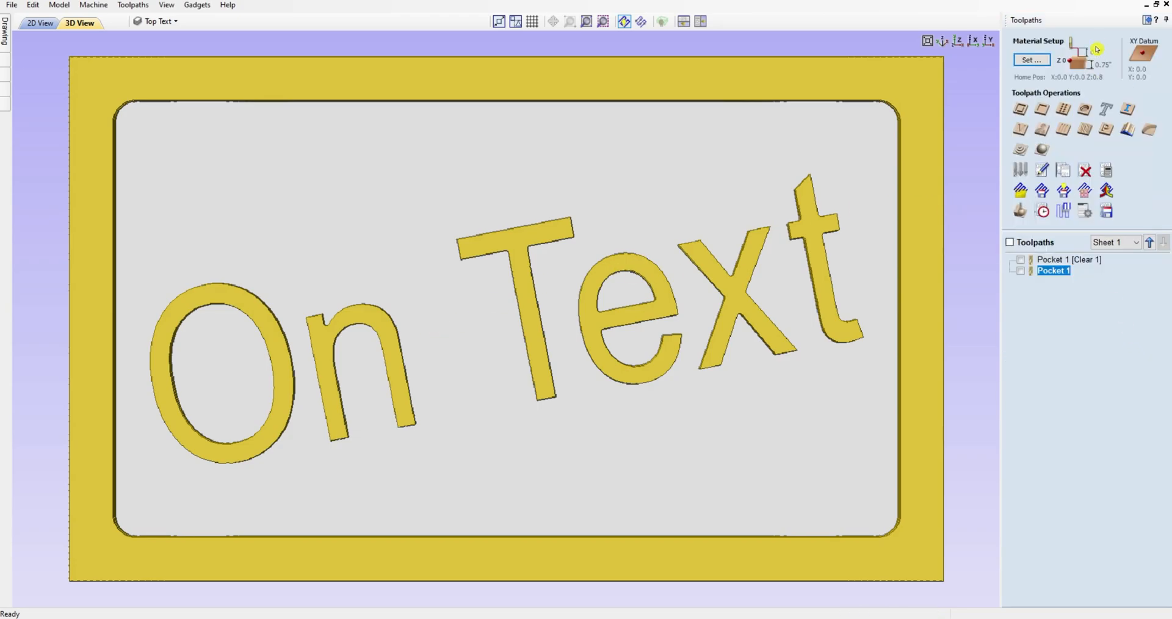
{"action": "left_click", "coordinate": [1146, 23]}
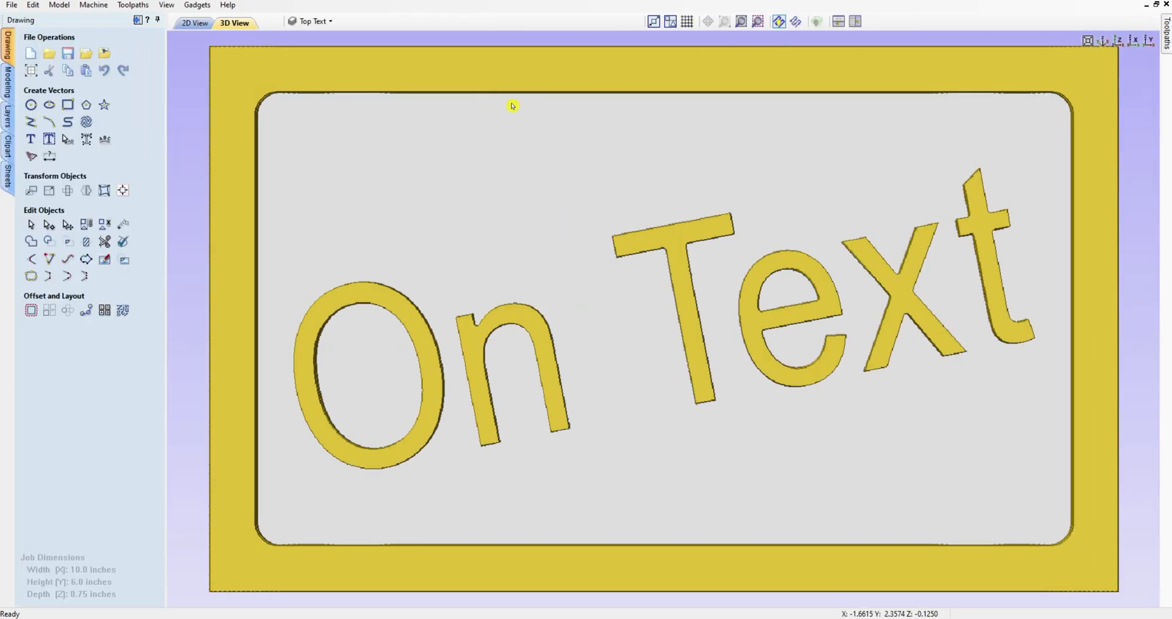
Return to the 2D view, hide the Top Text layer, then show the Merged Layer and make it active.
{"action": "left_click", "coordinate": [190, 24]}
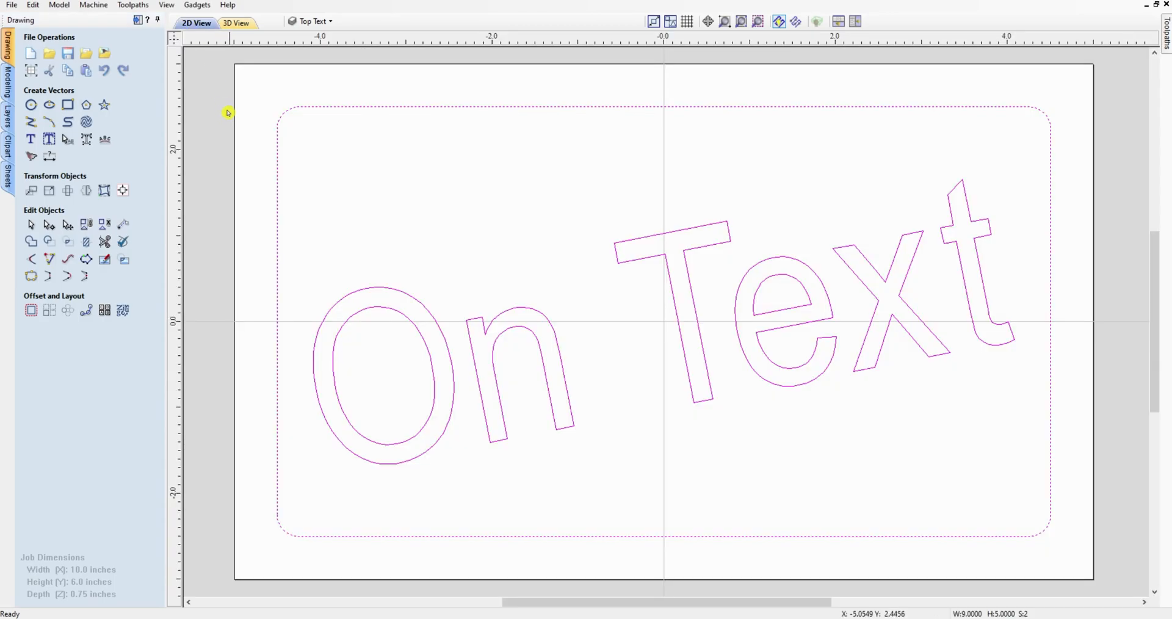
{"action": "left_click", "coordinate": [308, 21]}
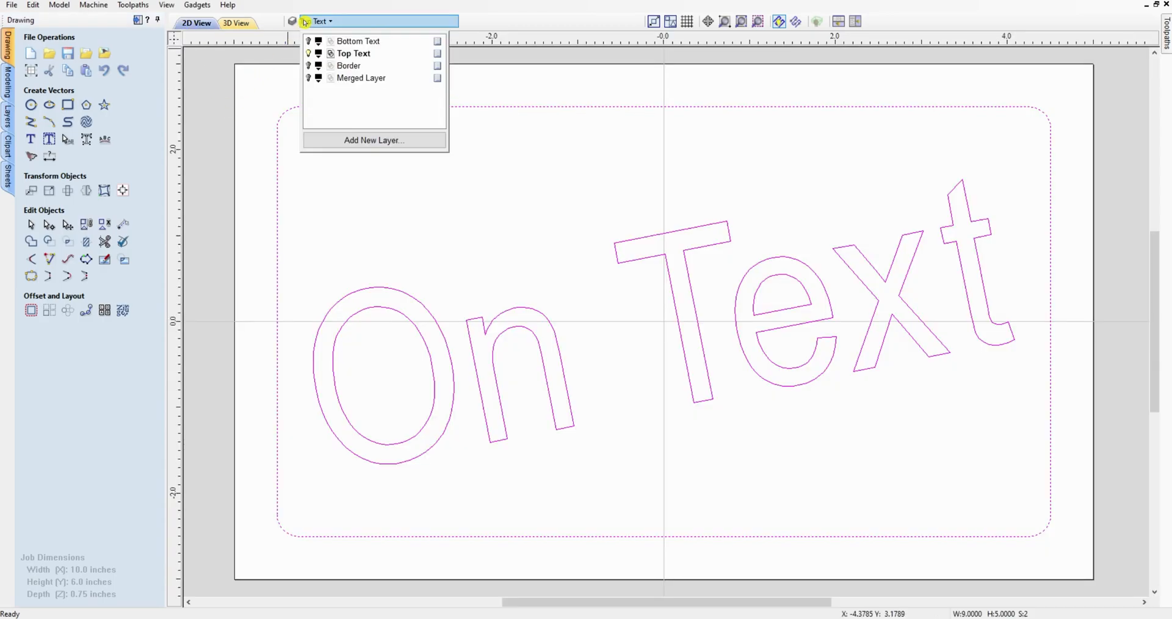
{"action": "left_click", "coordinate": [307, 53]}
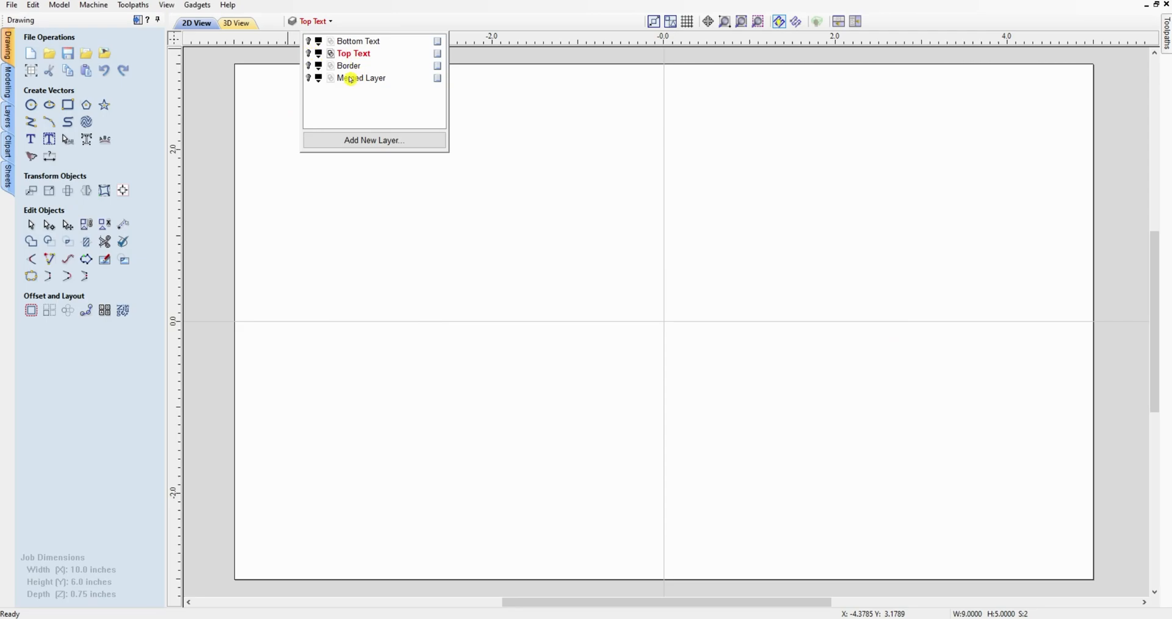
{"action": "left_click", "coordinate": [308, 78]}
{"action": "left_click", "coordinate": [360, 79]}
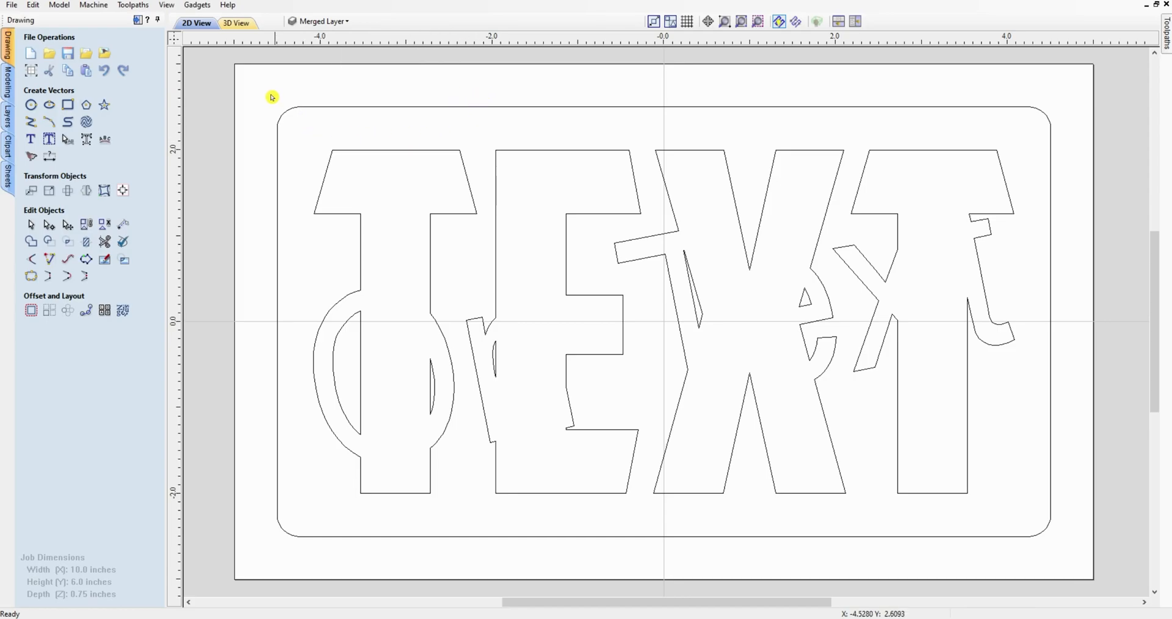
Calculate a Pocket toolpath for all Merged Layer vectors, start depth 0.125 and cut depth 0.125 inches, 1/4" and 1/16" end mills, Raster clearance.
{"action": "left_click_drag", "start_coordinate": [269, 94], "coordinate": [1062, 557]}
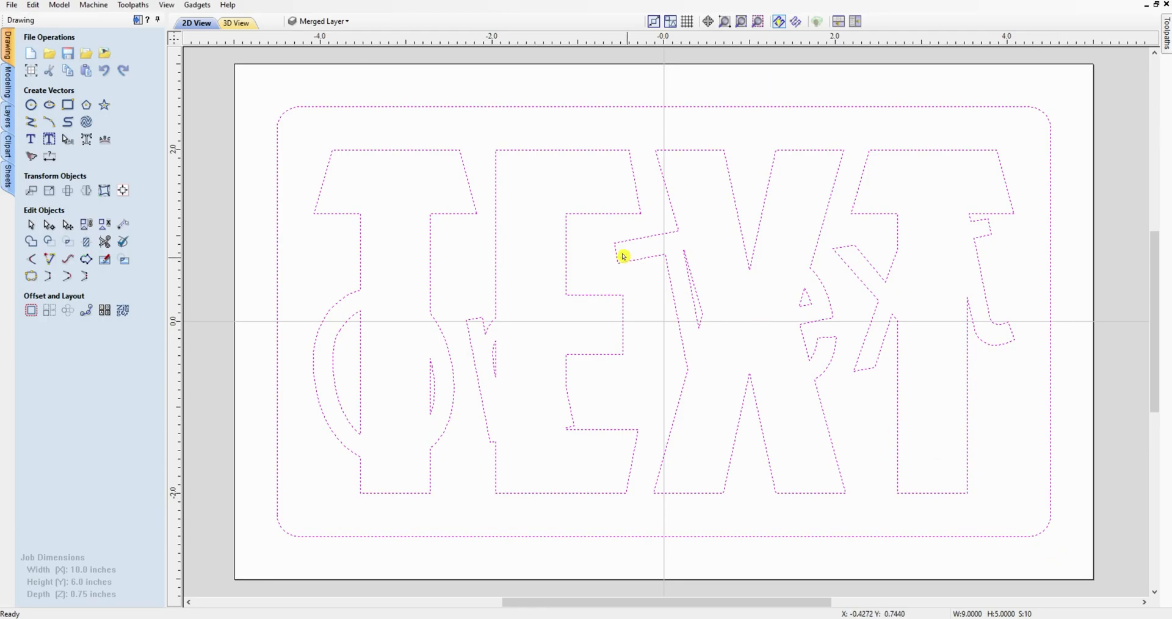
{"action": "left_click", "coordinate": [135, 19]}
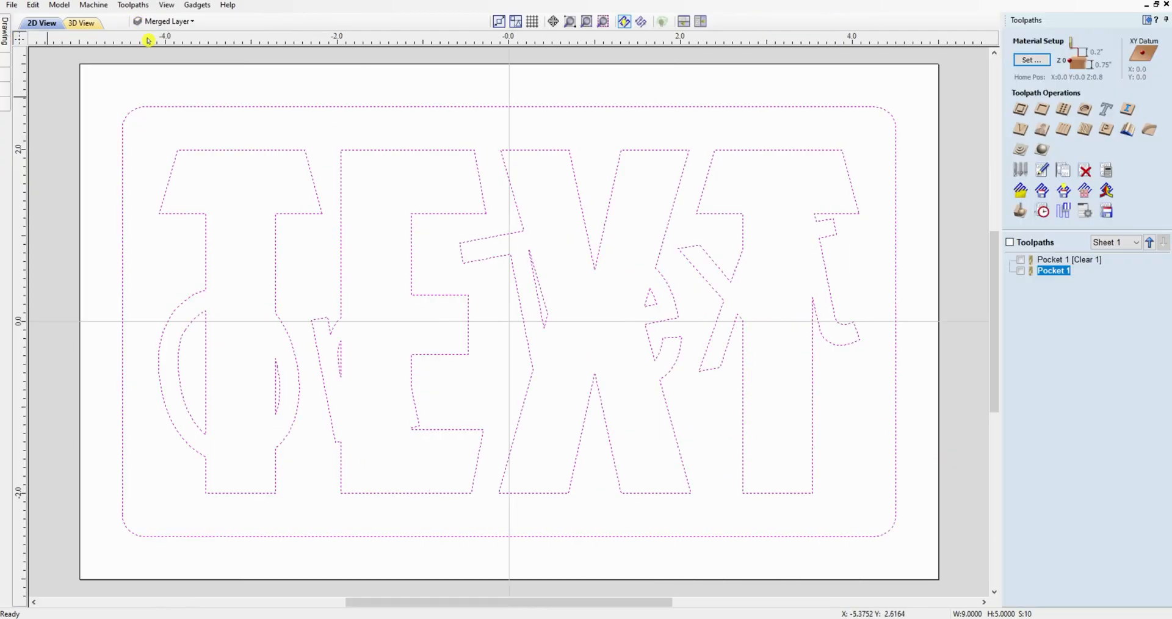
{"action": "left_click", "coordinate": [1041, 110]}
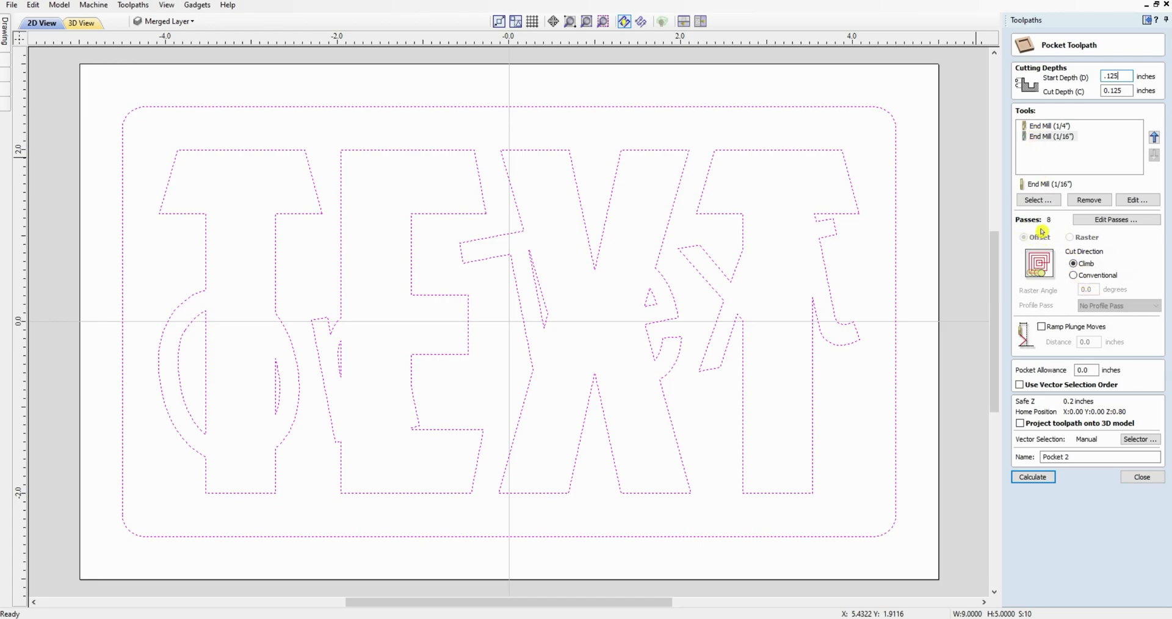
{"action": "left_click", "coordinate": [1049, 126]}
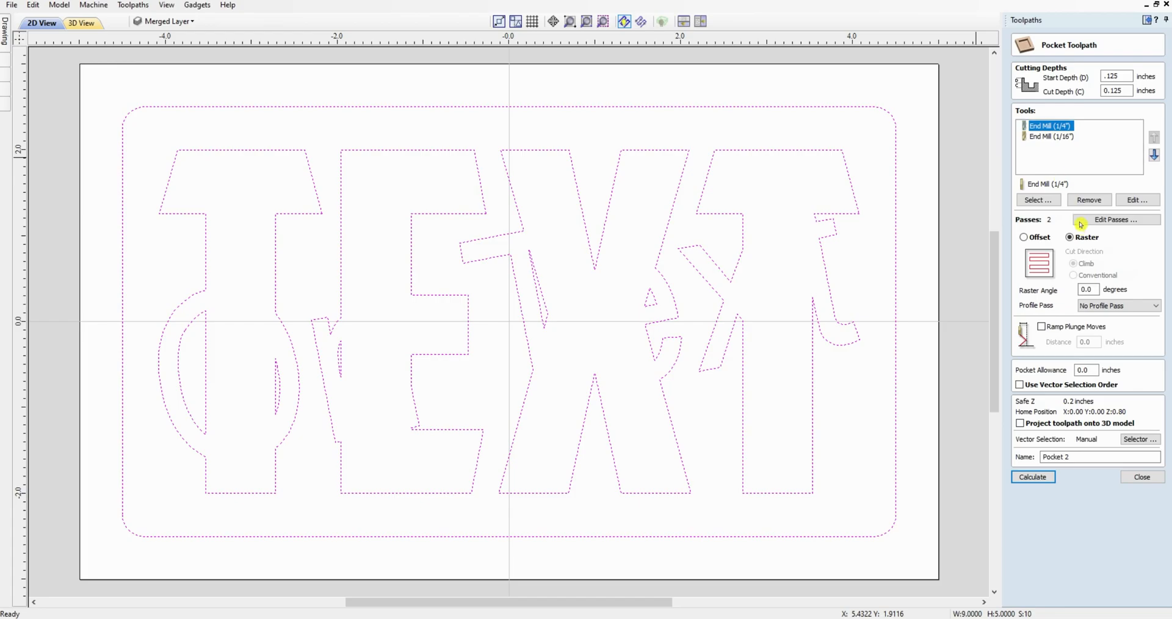
{"action": "left_click", "coordinate": [1023, 238]}
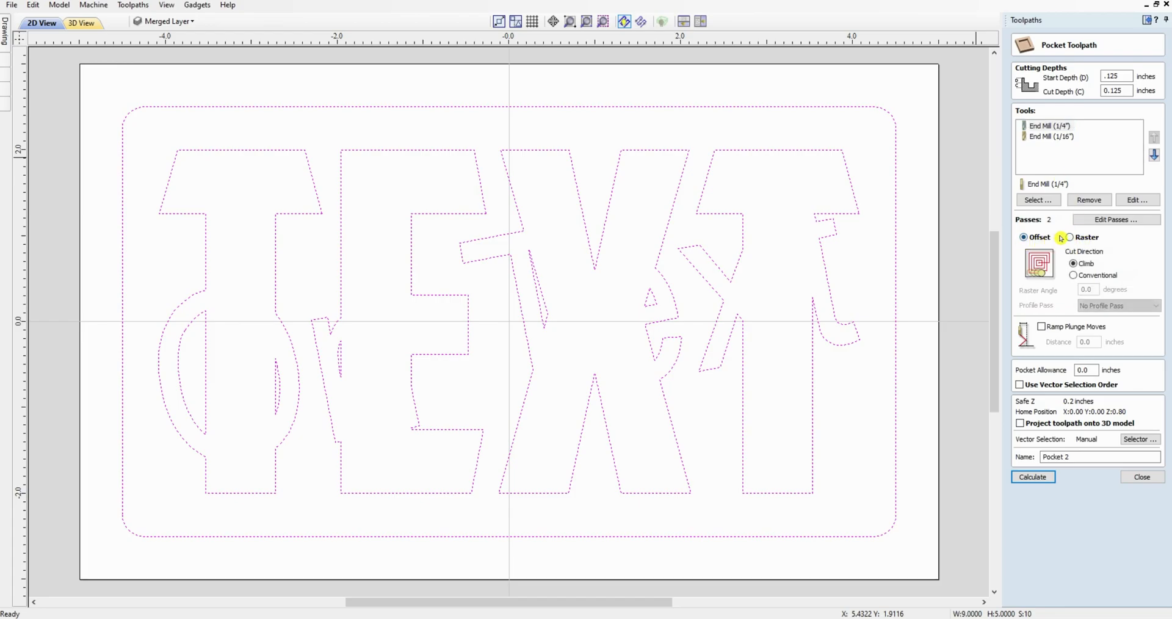
{"action": "left_click", "coordinate": [1069, 239]}
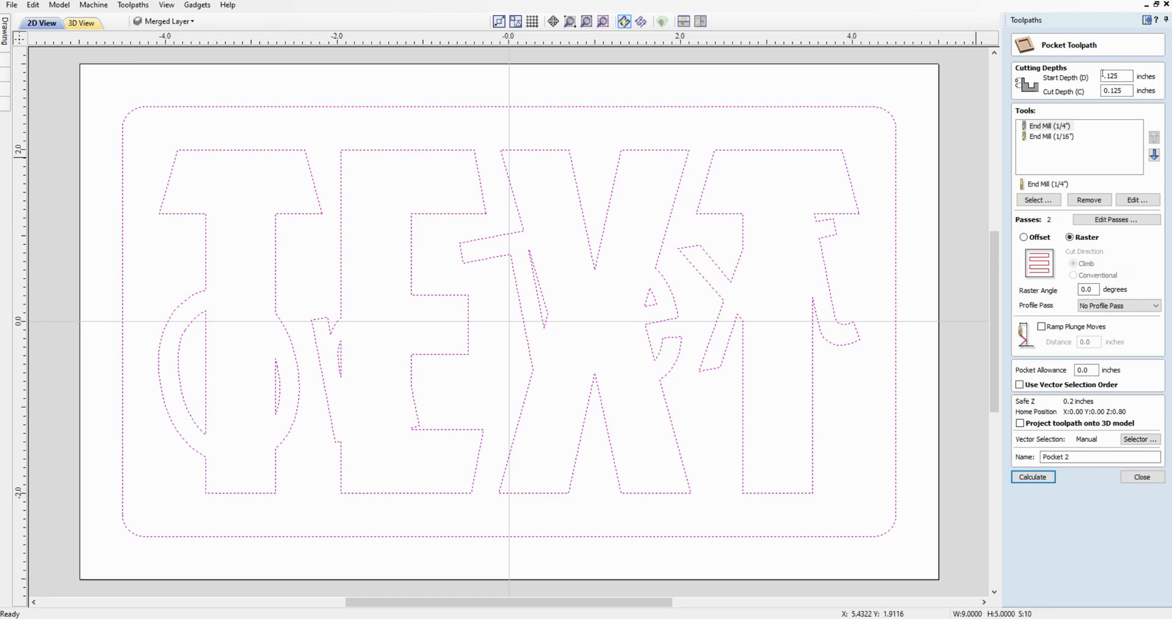
{"action": "left_click", "coordinate": [1033, 477]}
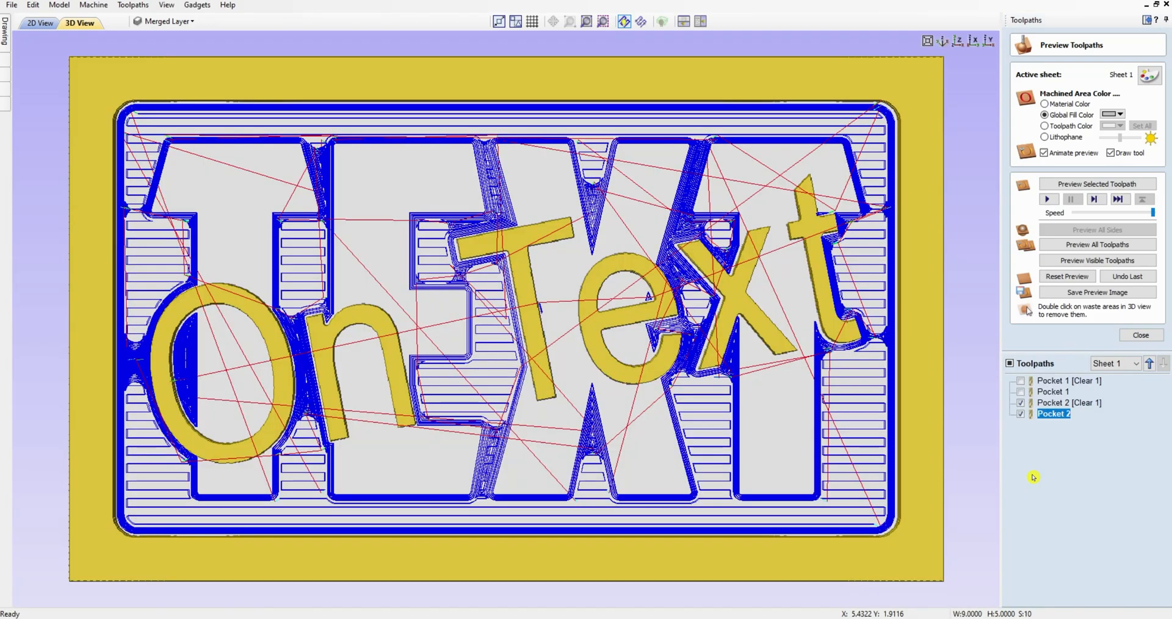
Preview all toolpaths on the 3D material and view the simulated carving at an angle and from above.
{"action": "left_click", "coordinate": [1085, 245]}
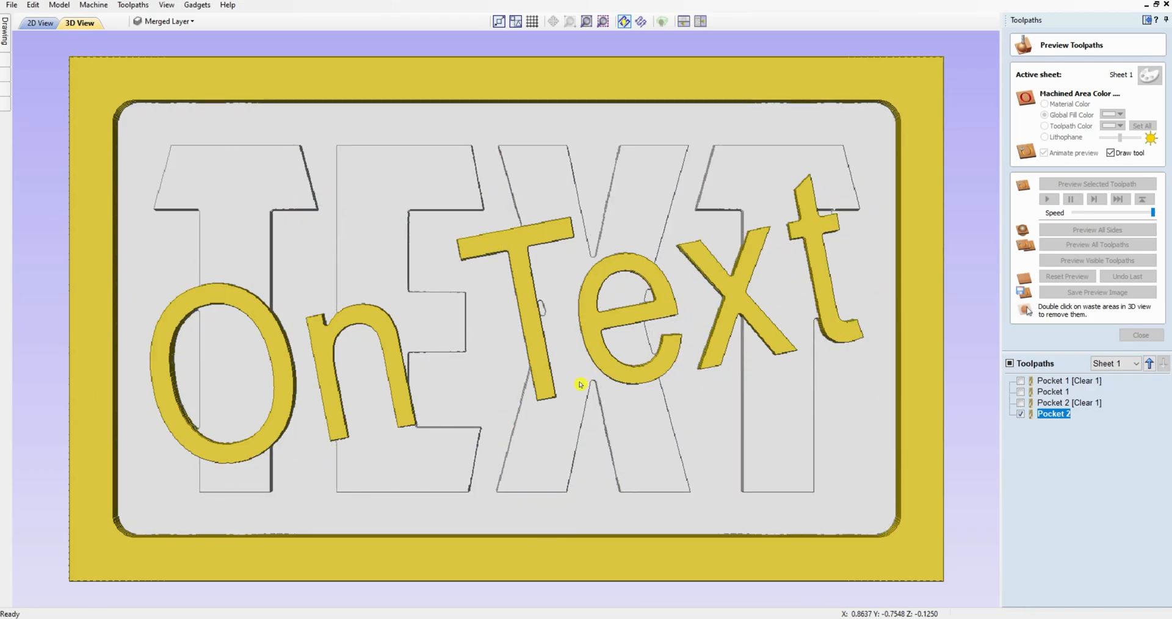
{"action": "mouse_move", "coordinate": [549, 447]}
{"action": "left_mouse_down"}
{"action": "mouse_move", "coordinate": [532, 350]}
{"action": "mouse_move", "coordinate": [576, 553]}
{"action": "mouse_move", "coordinate": [597, 492]}
{"action": "mouse_move", "coordinate": [581, 501]}
{"action": "mouse_move", "coordinate": [547, 434]}
{"action": "mouse_move", "coordinate": [482, 361]}
{"action": "mouse_move", "coordinate": [533, 291]}
{"action": "mouse_move", "coordinate": [610, 256]}
{"action": "mouse_move", "coordinate": [607, 306]}
{"action": "mouse_move", "coordinate": [549, 438]}
{"action": "left_mouse_up"}
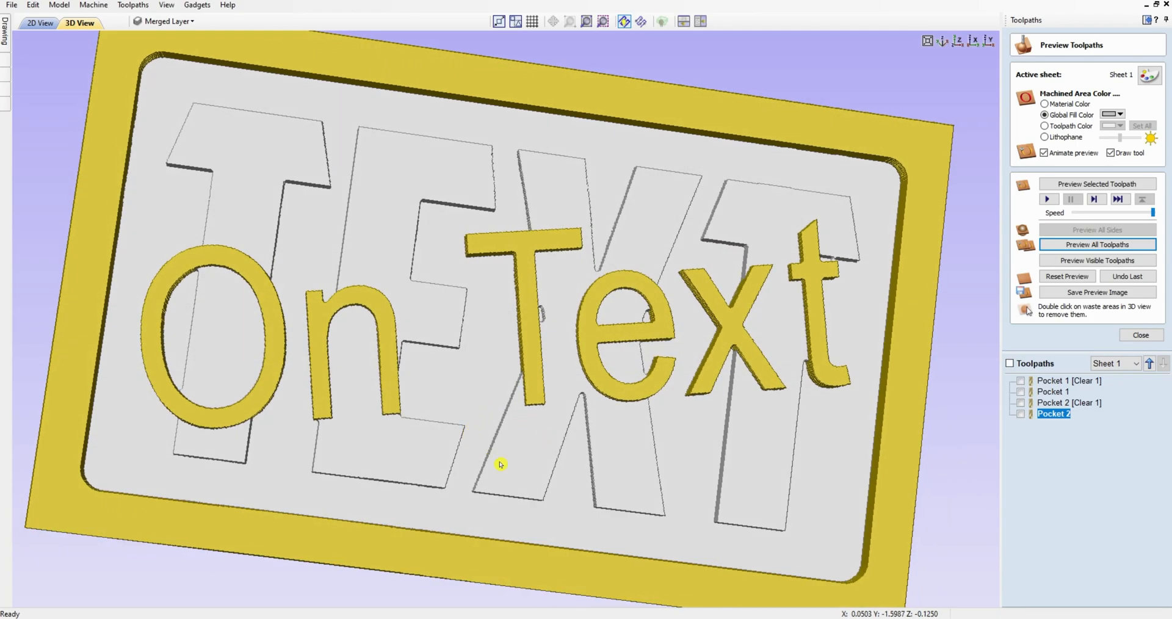
{"action": "left_click", "coordinate": [962, 42]}
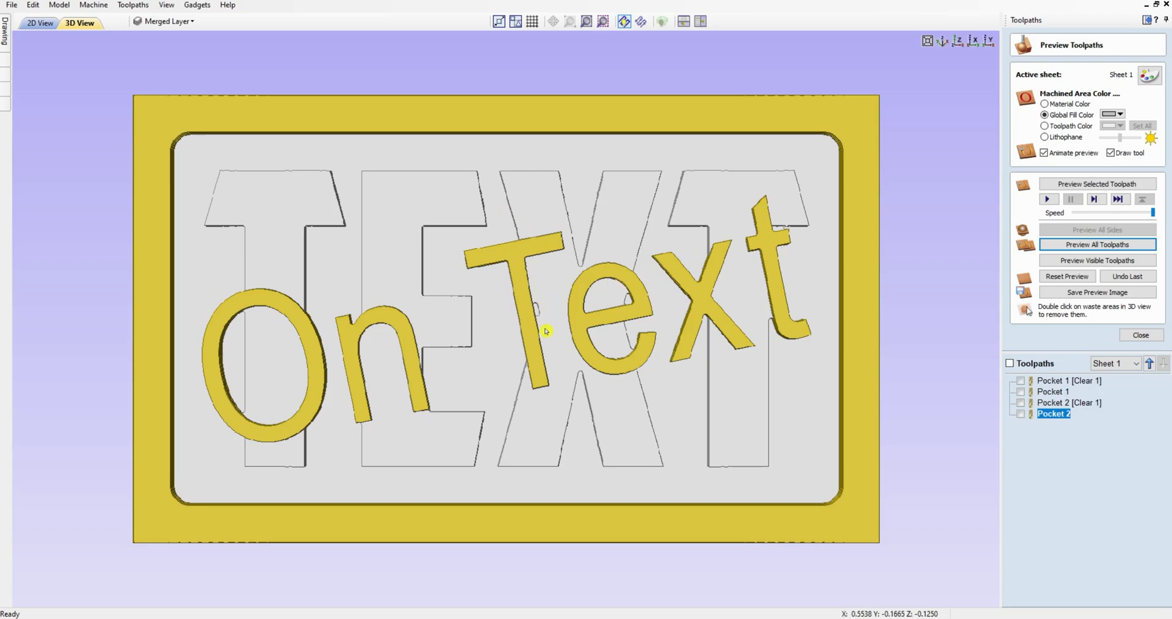
Examine the cut edges beside the stem of the raised "T" up close and the whole carving at an angle, closing the preview.
{"action": "scroll", "coordinate": [540, 321], "scroll_direction": "up", "scroll_amount": 3}
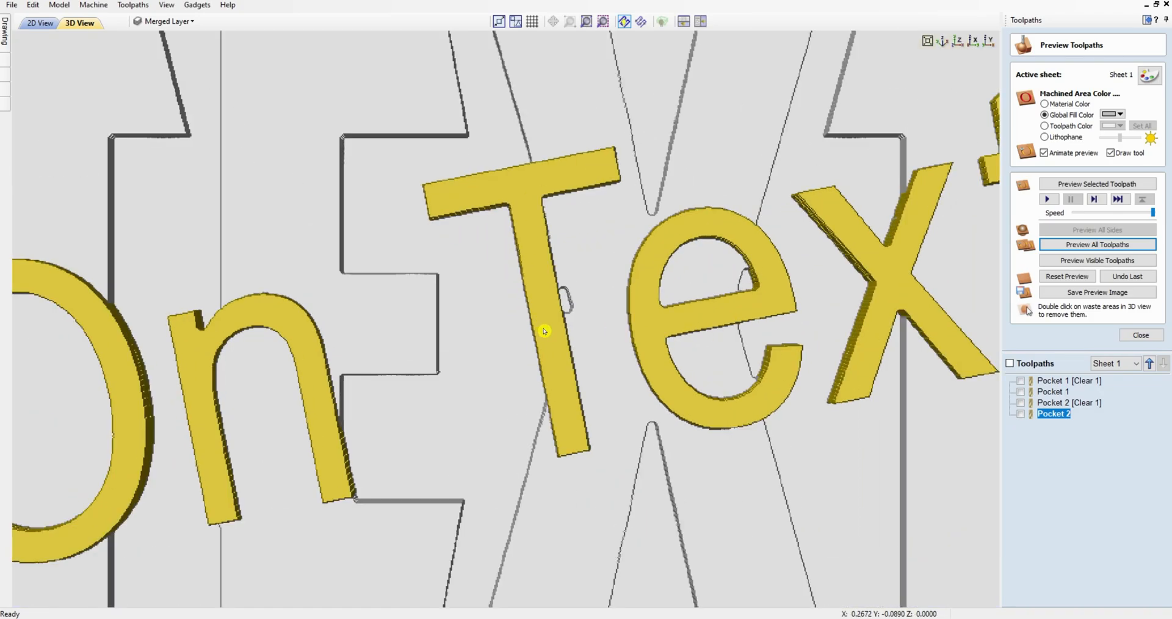
{"action": "scroll", "coordinate": [545, 331], "scroll_direction": "up", "scroll_amount": 2}
{"action": "scroll", "coordinate": [539, 343], "scroll_direction": "up", "scroll_amount": 2}
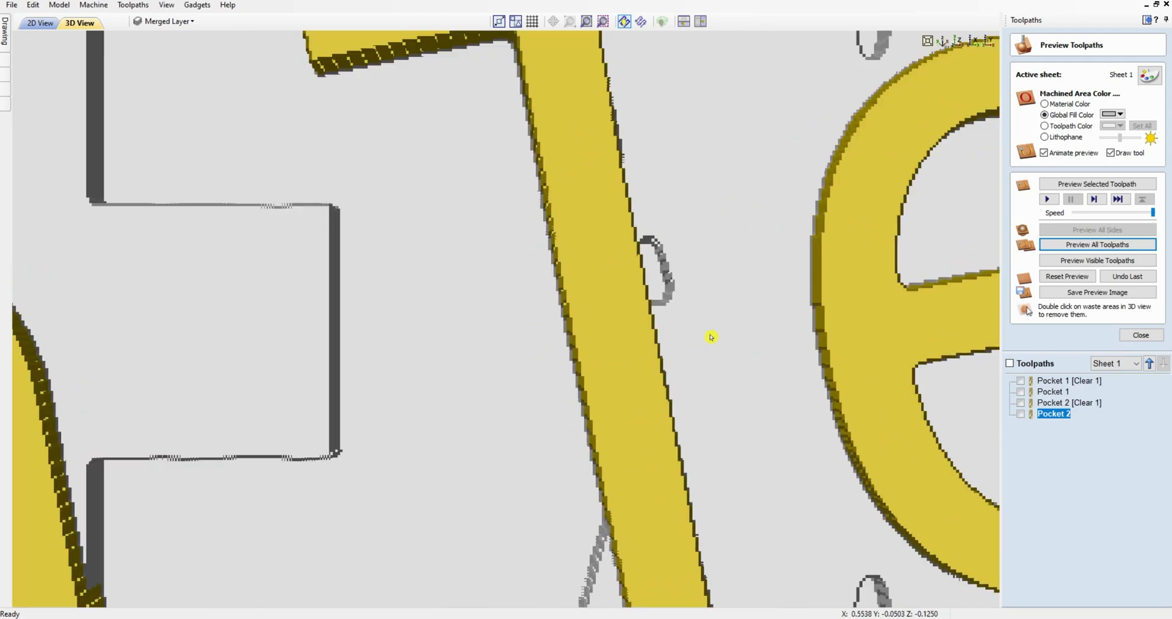
{"action": "left_click_drag", "start_coordinate": [488, 404], "coordinate": [700, 306]}
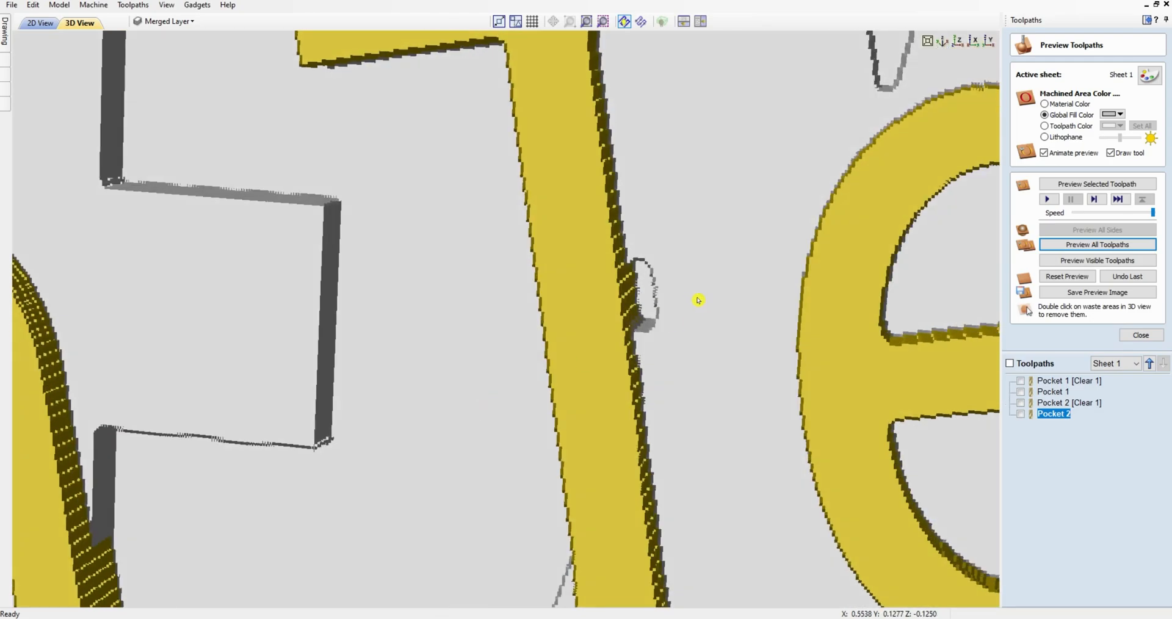
{"action": "scroll", "coordinate": [703, 301], "scroll_direction": "down", "scroll_amount": 4}
{"action": "scroll", "coordinate": [708, 303], "scroll_direction": "up", "scroll_amount": 1}
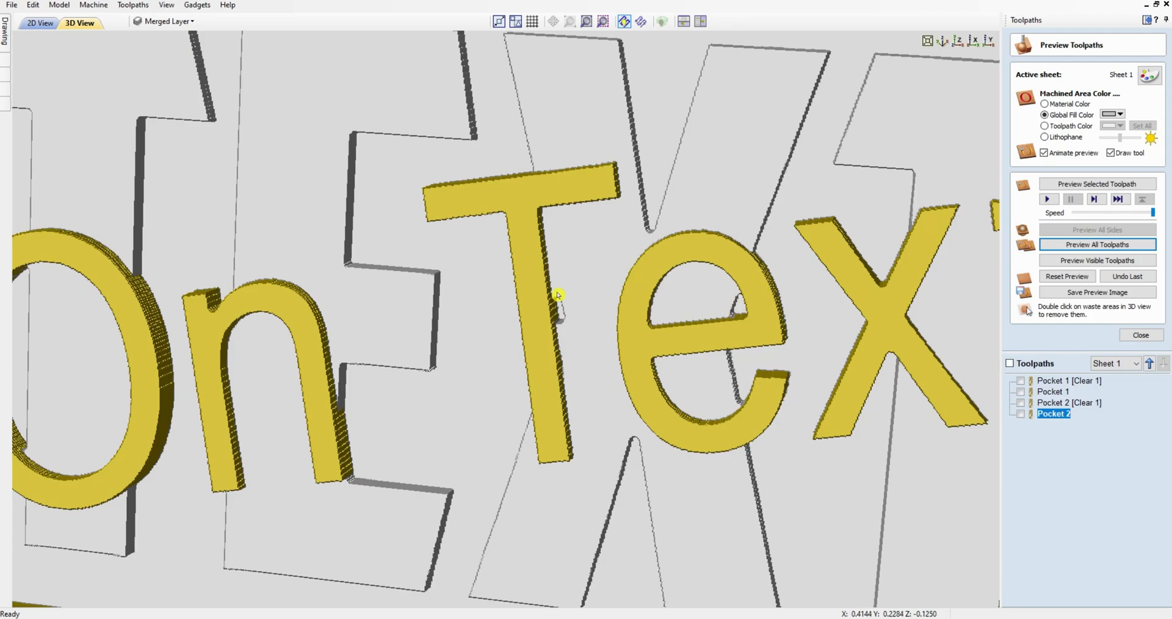
{"action": "scroll", "coordinate": [561, 289], "scroll_direction": "up", "scroll_amount": 2}
{"action": "scroll", "coordinate": [622, 303], "scroll_direction": "up", "scroll_amount": 2}
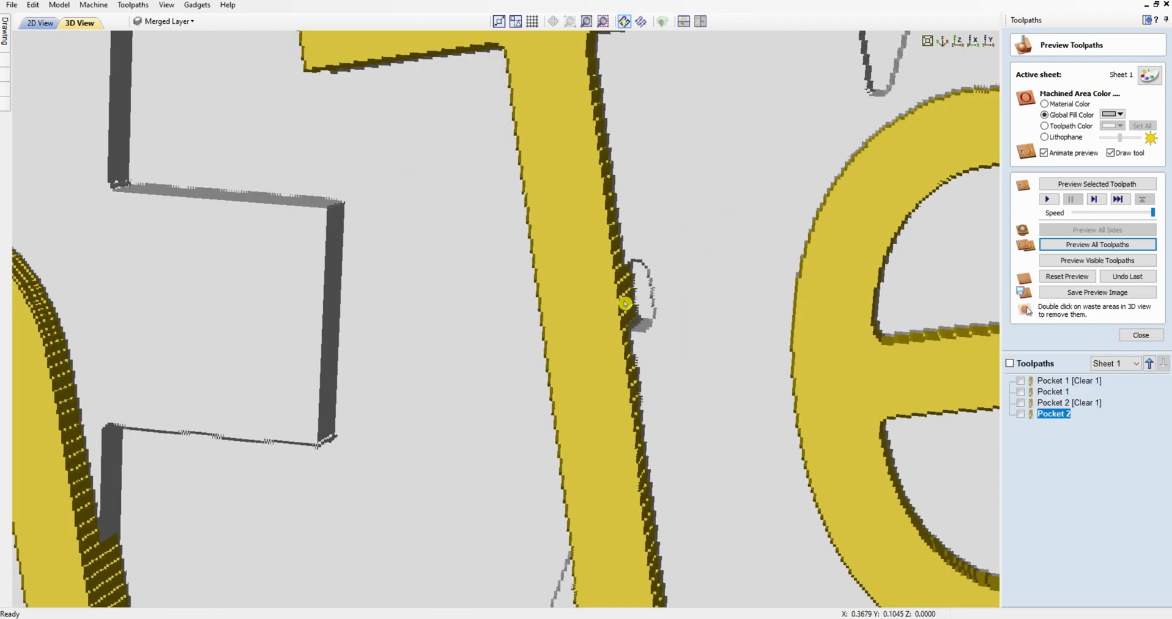
{"action": "scroll", "coordinate": [654, 308], "scroll_direction": "up", "scroll_amount": 2}
{"action": "scroll", "coordinate": [685, 300], "scroll_direction": "down", "scroll_amount": 6}
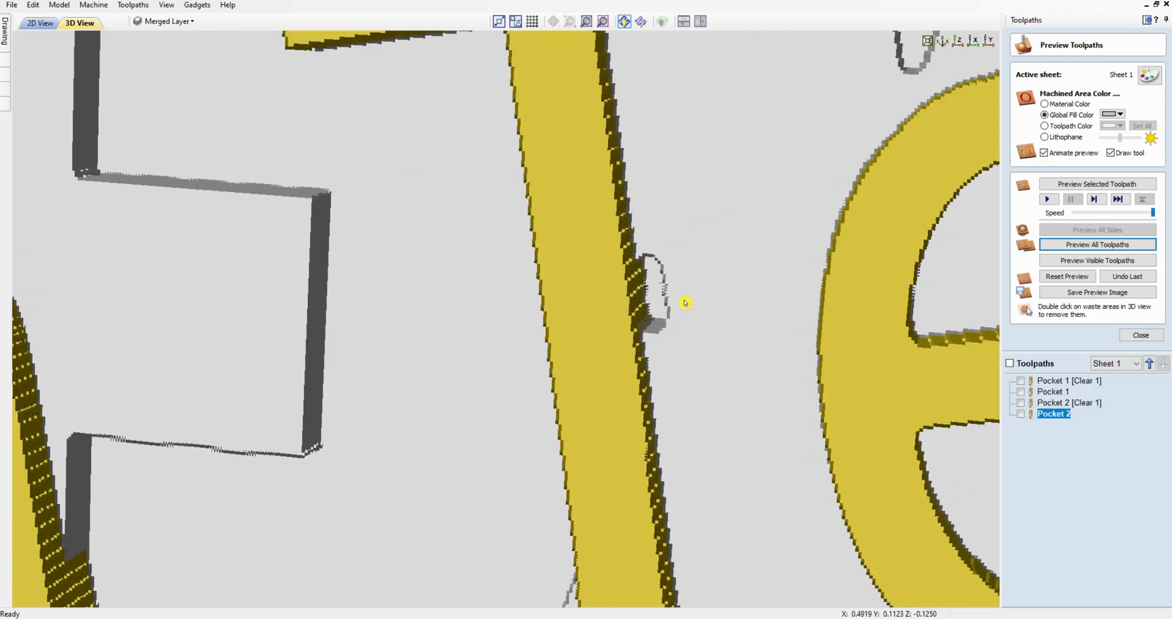
{"action": "scroll", "coordinate": [685, 303], "scroll_direction": "down", "scroll_amount": 5}
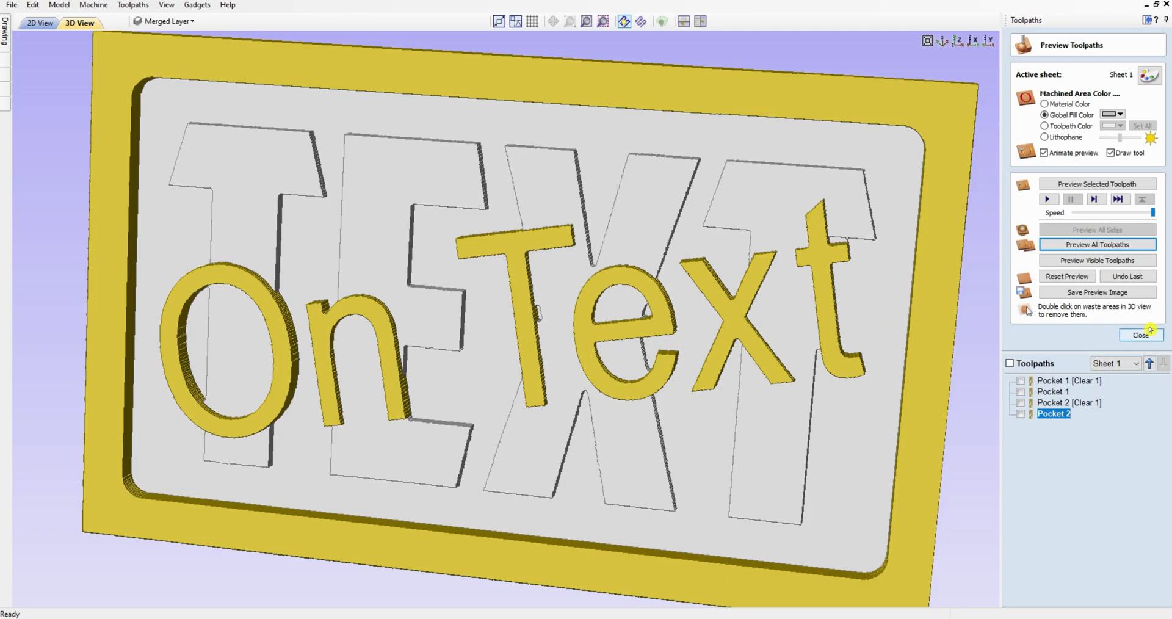
{"action": "left_click_drag", "start_coordinate": [868, 256], "coordinate": [879, 323]}
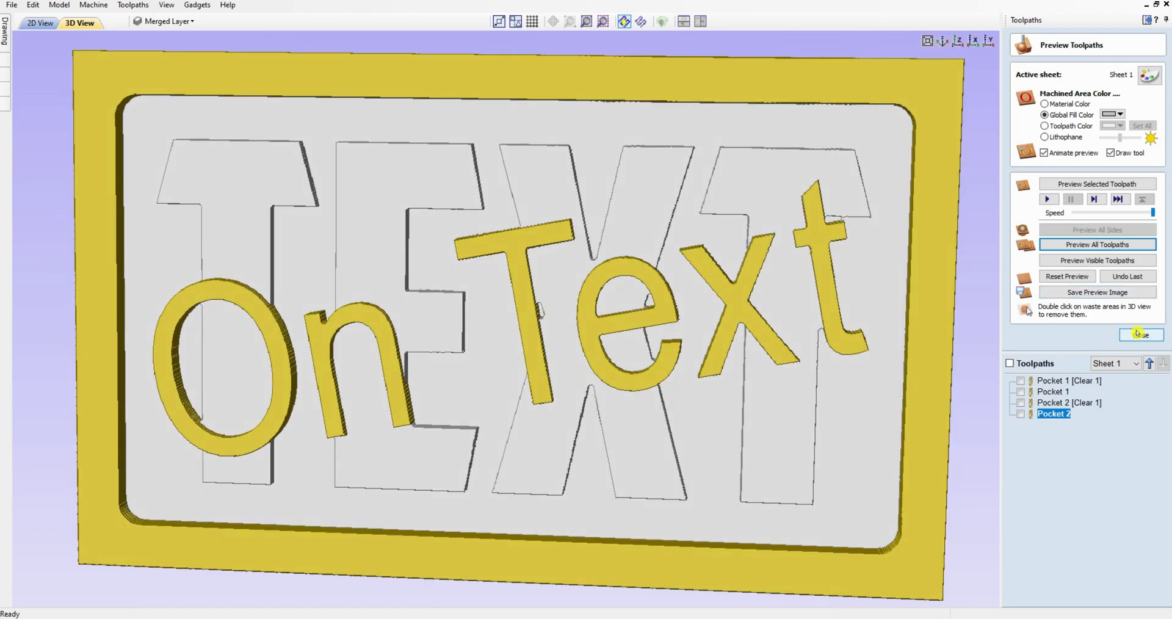
{"action": "left_click", "coordinate": [1138, 334]}
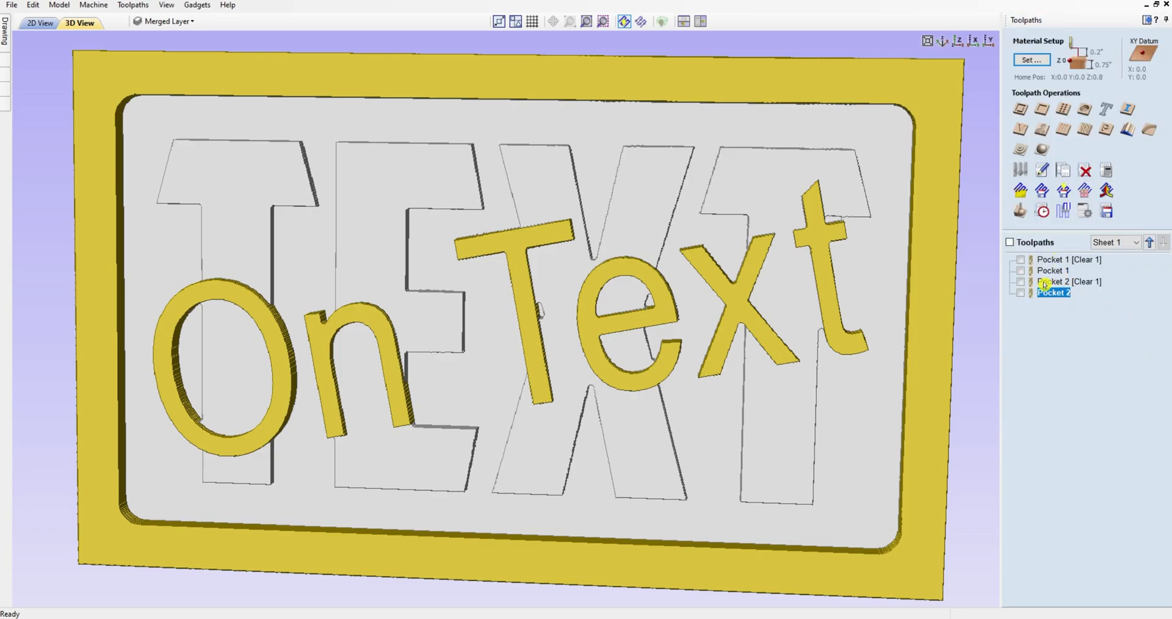
Delete the Pocket 1 clearance toolpath, followed by all remaining toolpaths.
{"action": "mouse_move", "coordinate": [1045, 284]}
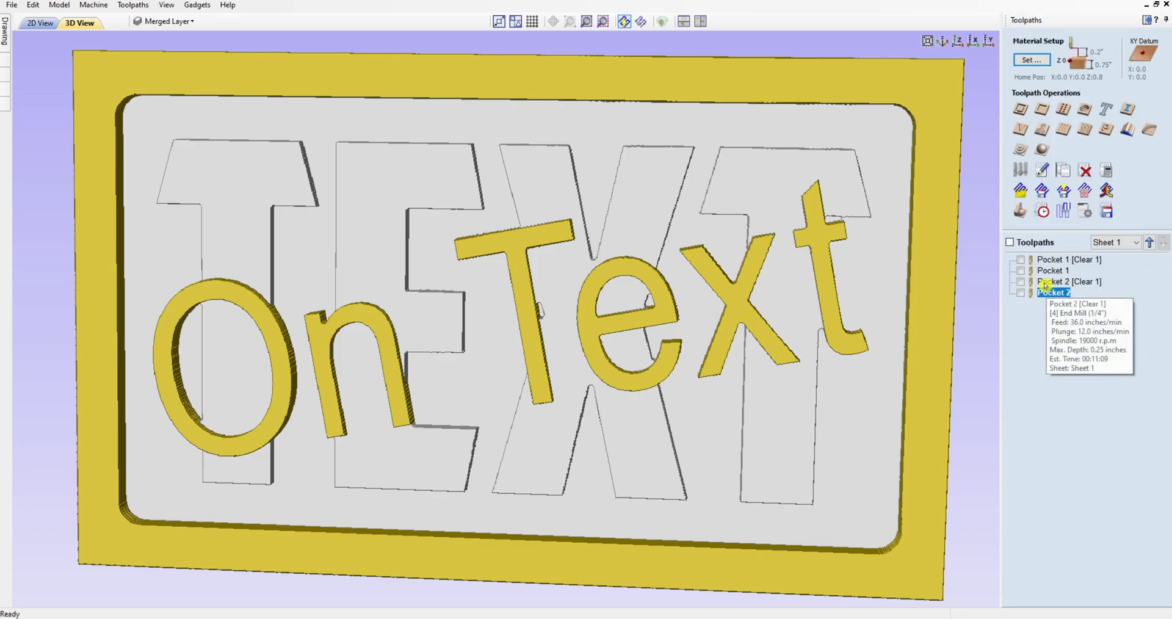
{"action": "right_click", "coordinate": [1046, 260]}
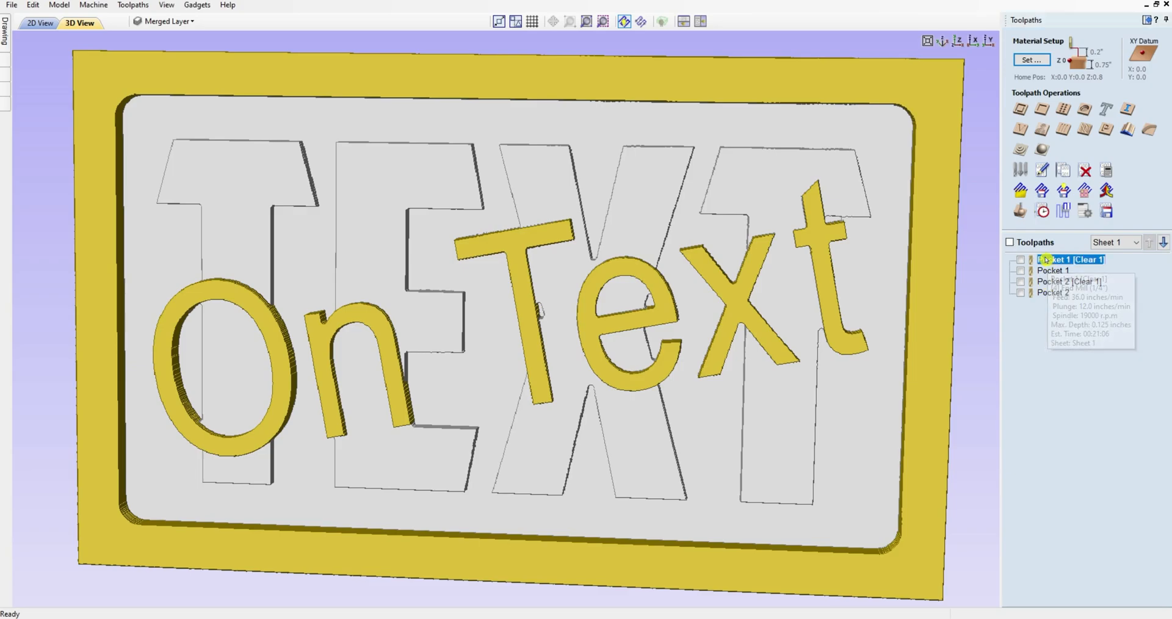
{"action": "mouse_move", "coordinate": [1074, 422]}
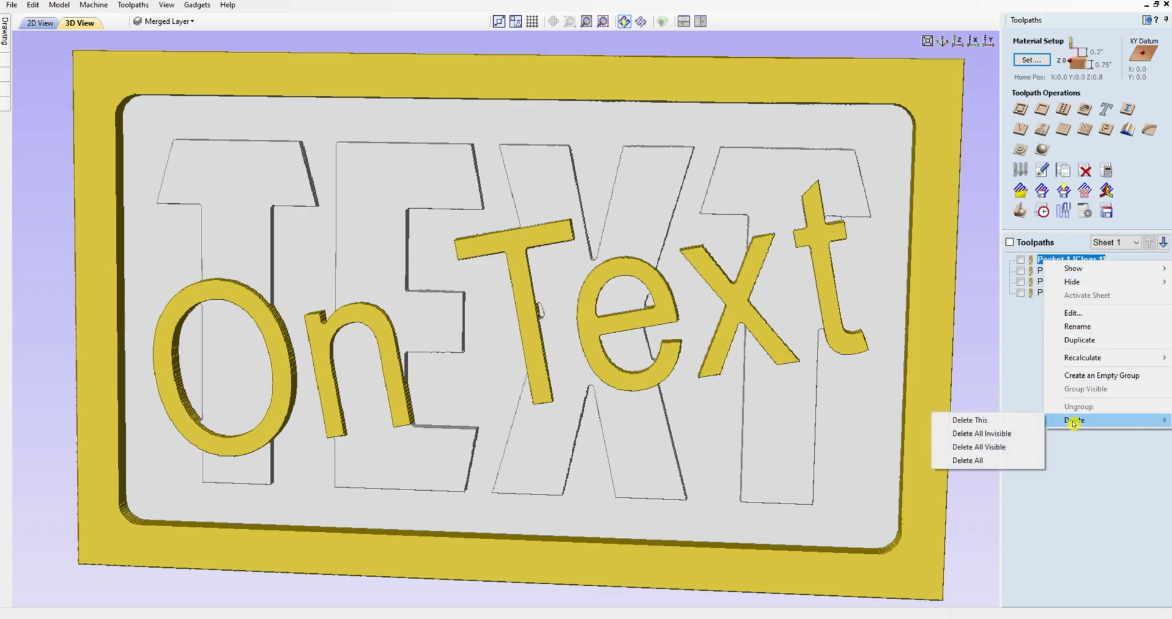
{"action": "left_click", "coordinate": [972, 420]}
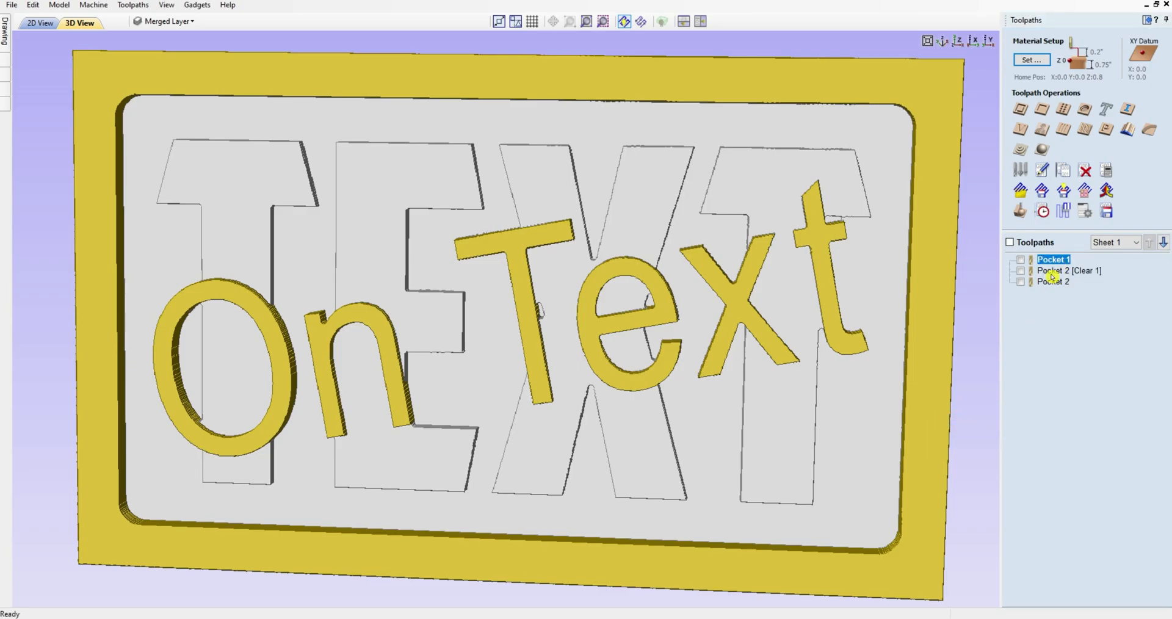
{"action": "right_click", "coordinate": [1050, 272]}
{"action": "mouse_move", "coordinate": [1076, 437]}
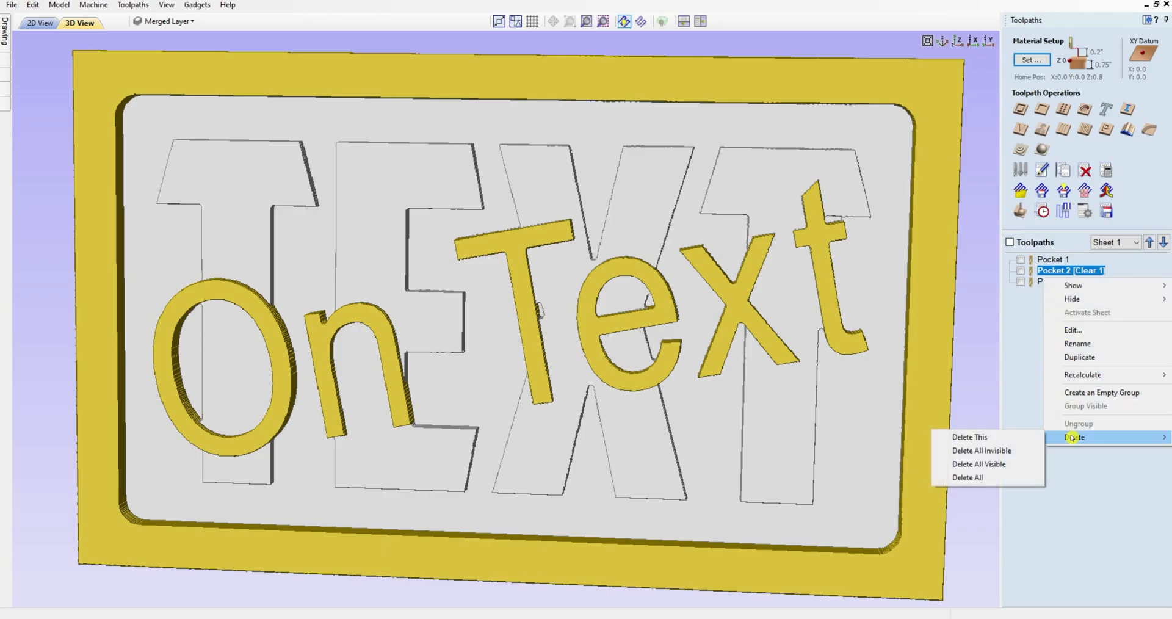
{"action": "left_click", "coordinate": [979, 479]}
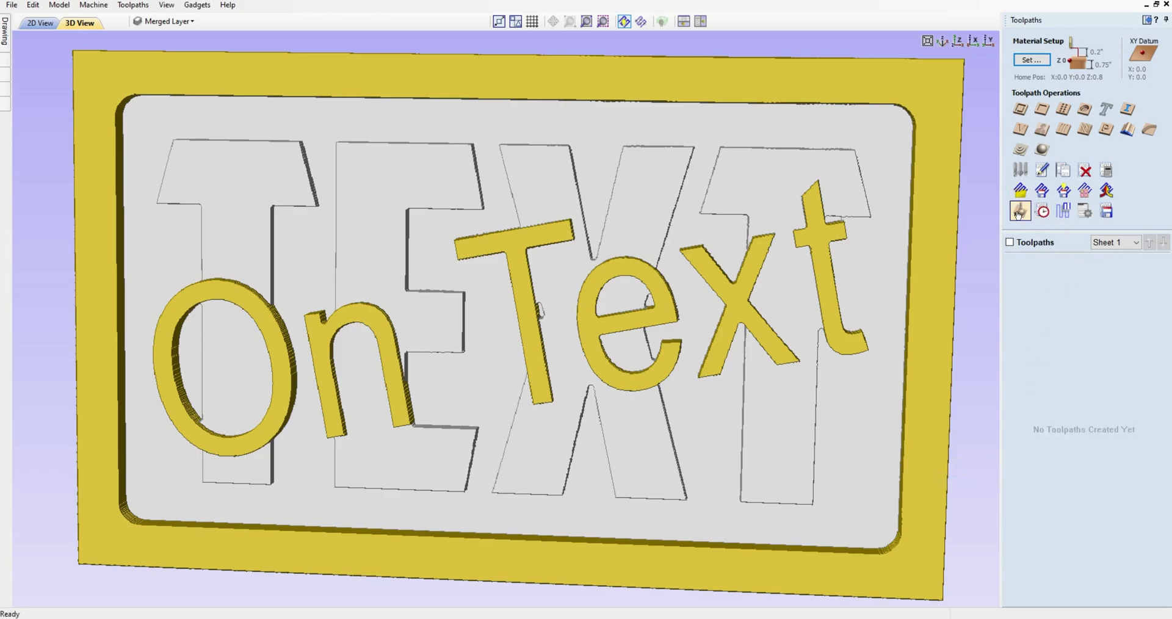
Reset the toolpath preview to blank material and return to the drawing tools.
{"action": "left_click", "coordinate": [1020, 210]}
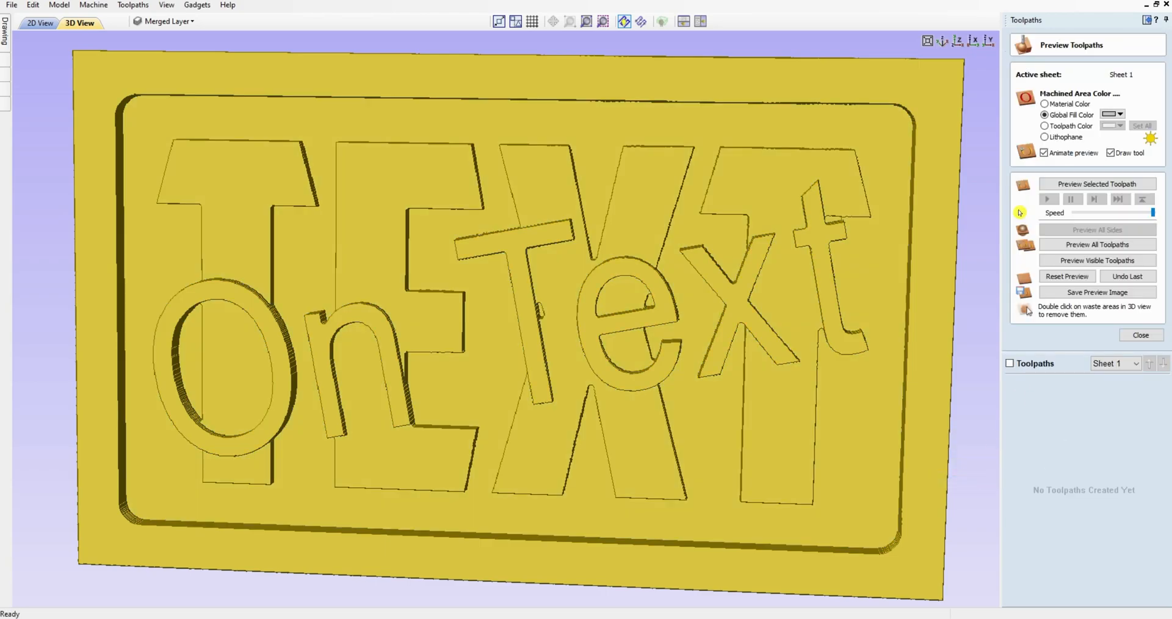
{"action": "left_click", "coordinate": [1061, 276]}
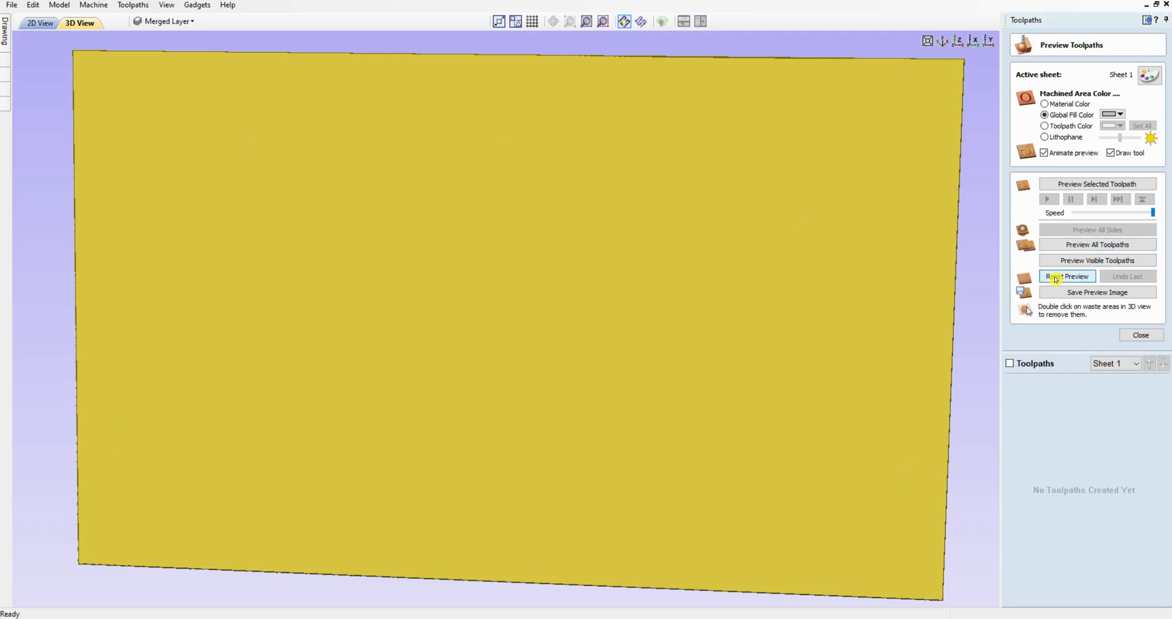
{"action": "left_click", "coordinate": [1147, 20]}
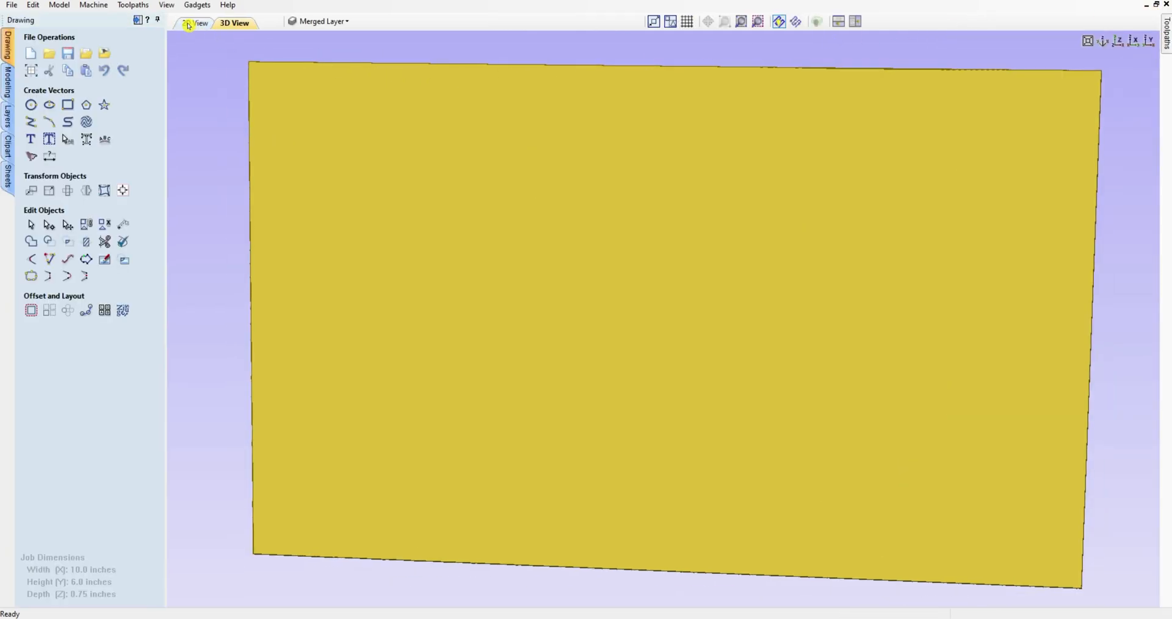
Delete the welded text outlines and the border from the Merged Layer in the 2D view.
{"action": "left_click", "coordinate": [188, 25]}
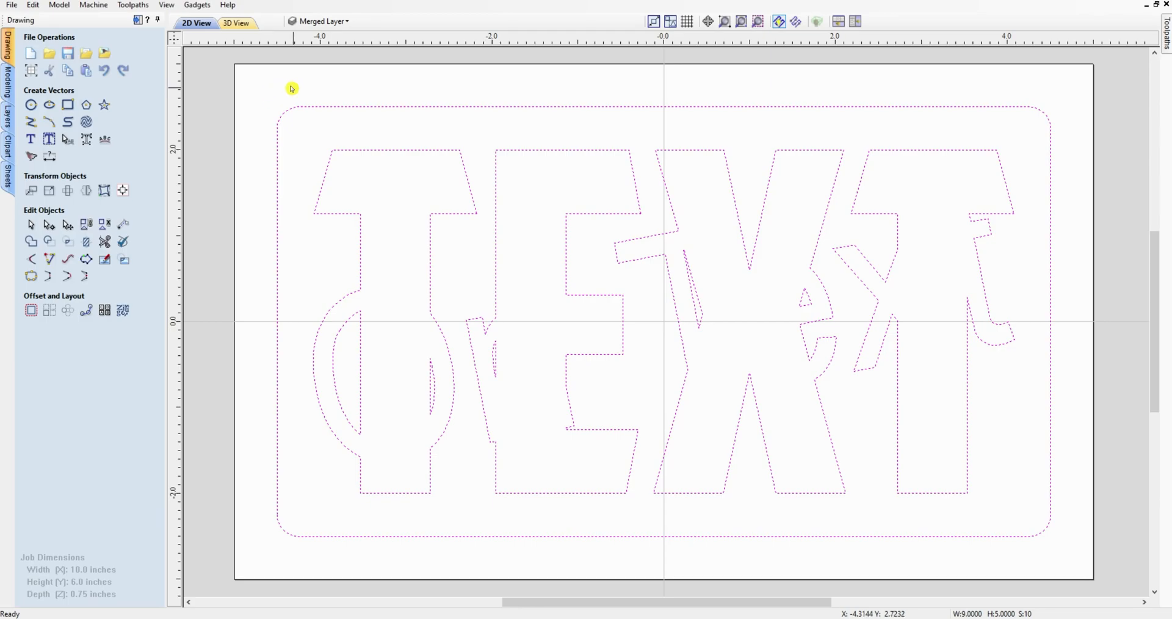
{"action": "key", "text": "Delete"}
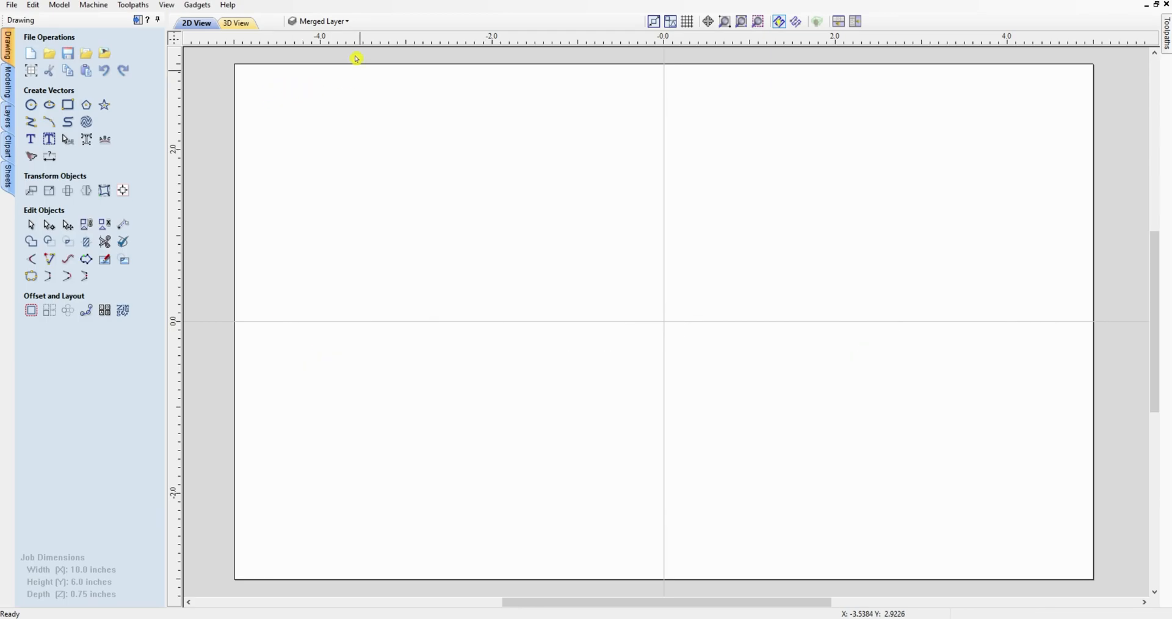
Turn on the visibility of the Bottom Text, Top Text and Border layers.
{"action": "left_click", "coordinate": [311, 23]}
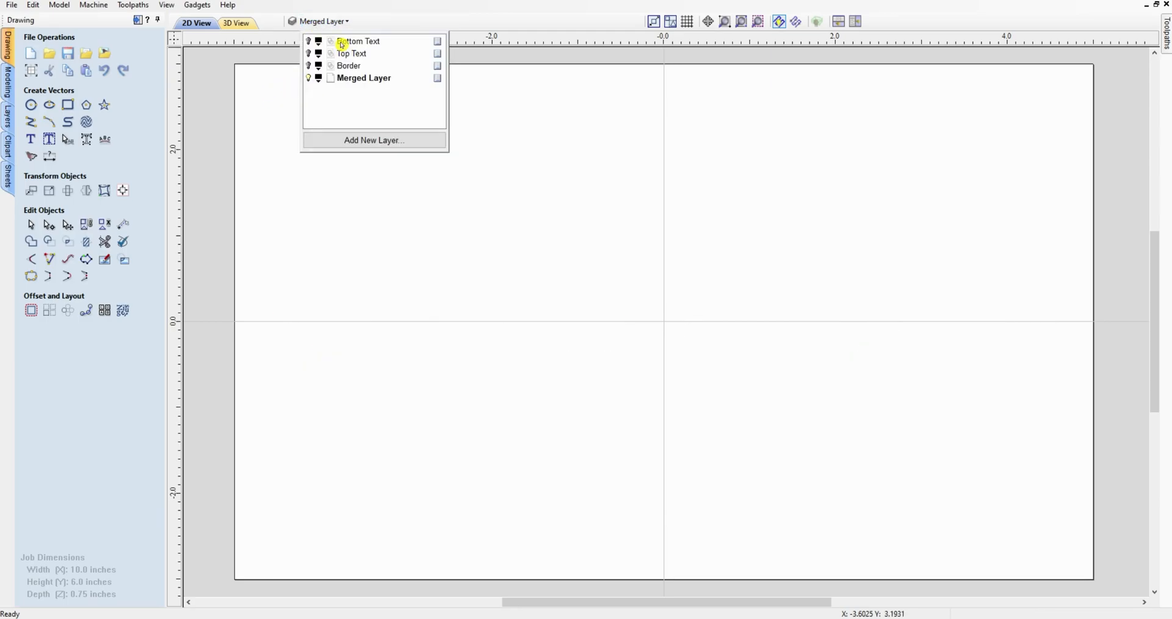
{"action": "left_click", "coordinate": [307, 41]}
{"action": "left_click", "coordinate": [309, 53]}
{"action": "left_click", "coordinate": [309, 66]}
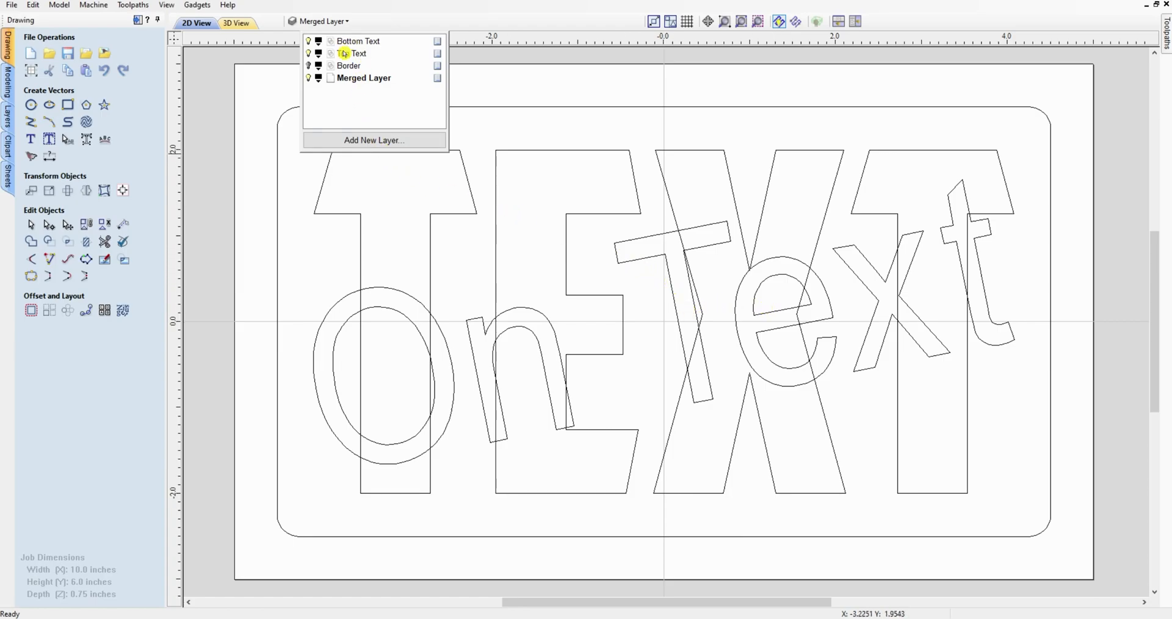
Nudge the slanted "On Text" lettering slightly to the right and down over "TEXT", and deselect it.
{"action": "left_click", "coordinate": [341, 299]}
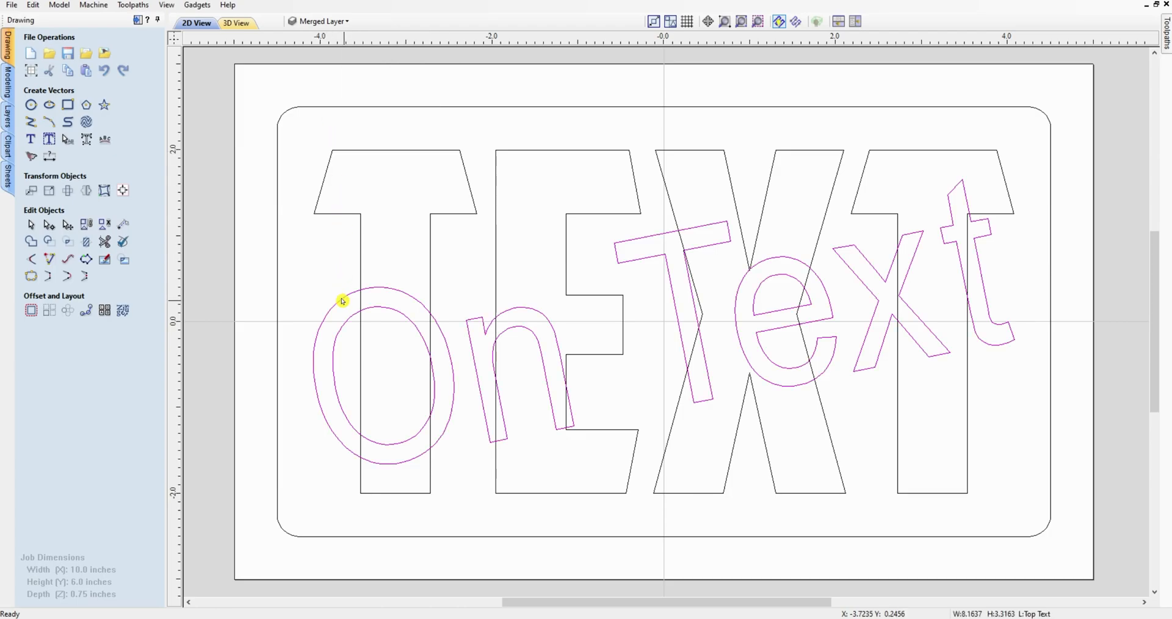
{"action": "key", "text": "Right"}
{"action": "key", "text": "Right"}
{"action": "key", "text": "Right"}
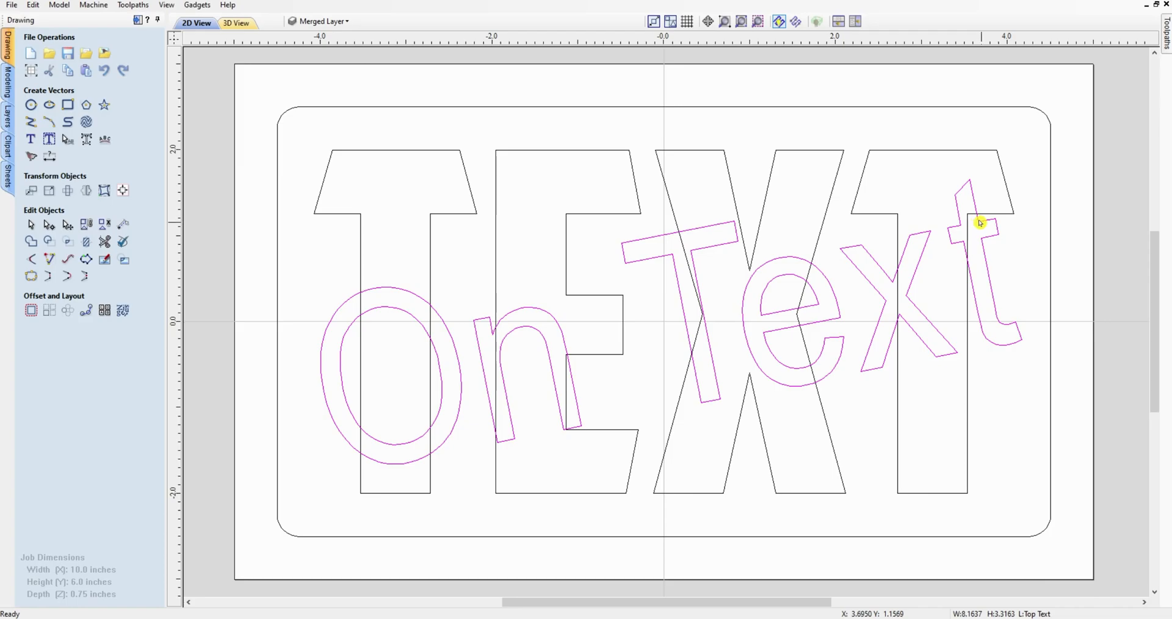
{"action": "key", "text": "Down"}
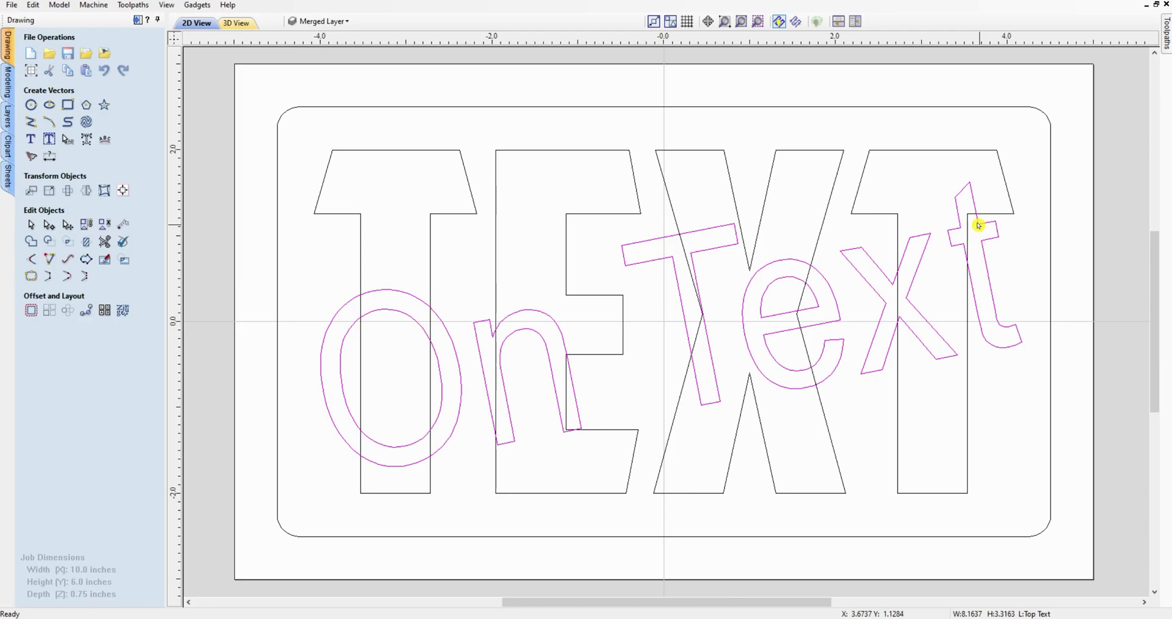
{"action": "left_click", "coordinate": [335, 78]}
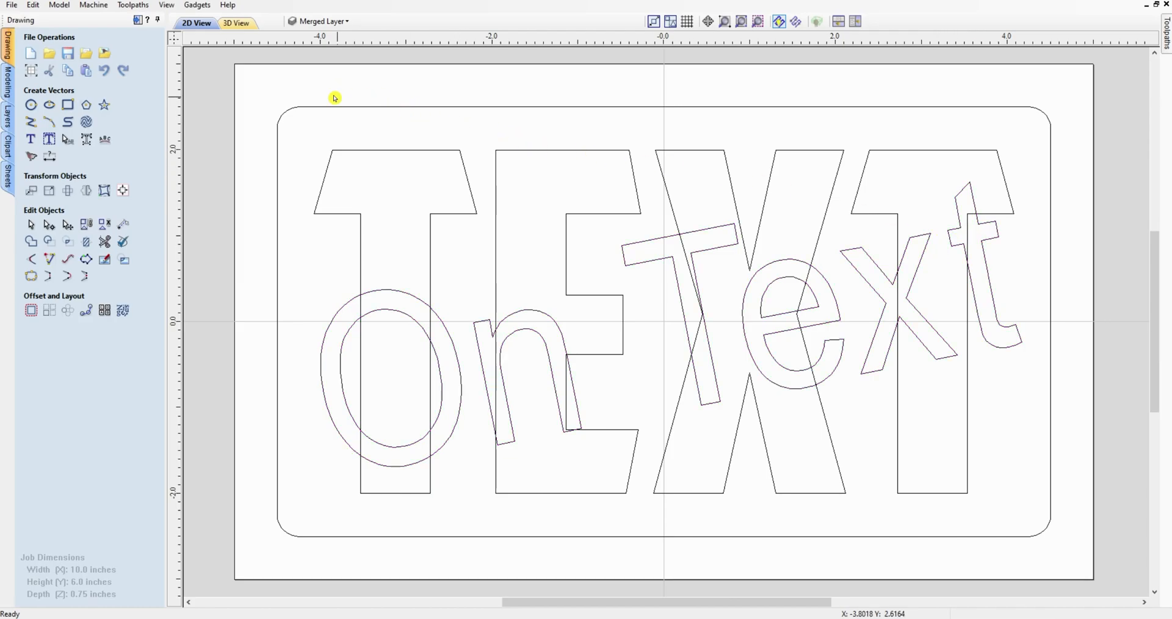
Copy both text outlines and the border to the Merged Layer with the source layers still visible.
{"action": "left_click_drag", "start_coordinate": [273, 90], "coordinate": [1065, 547]}
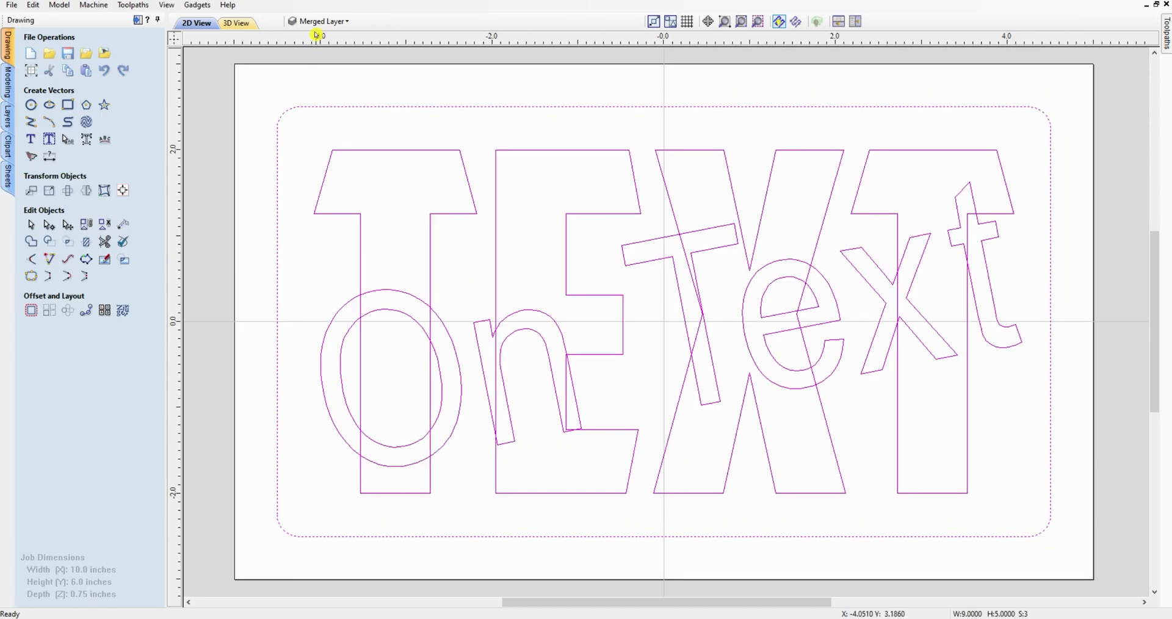
{"action": "right_click", "coordinate": [388, 153]}
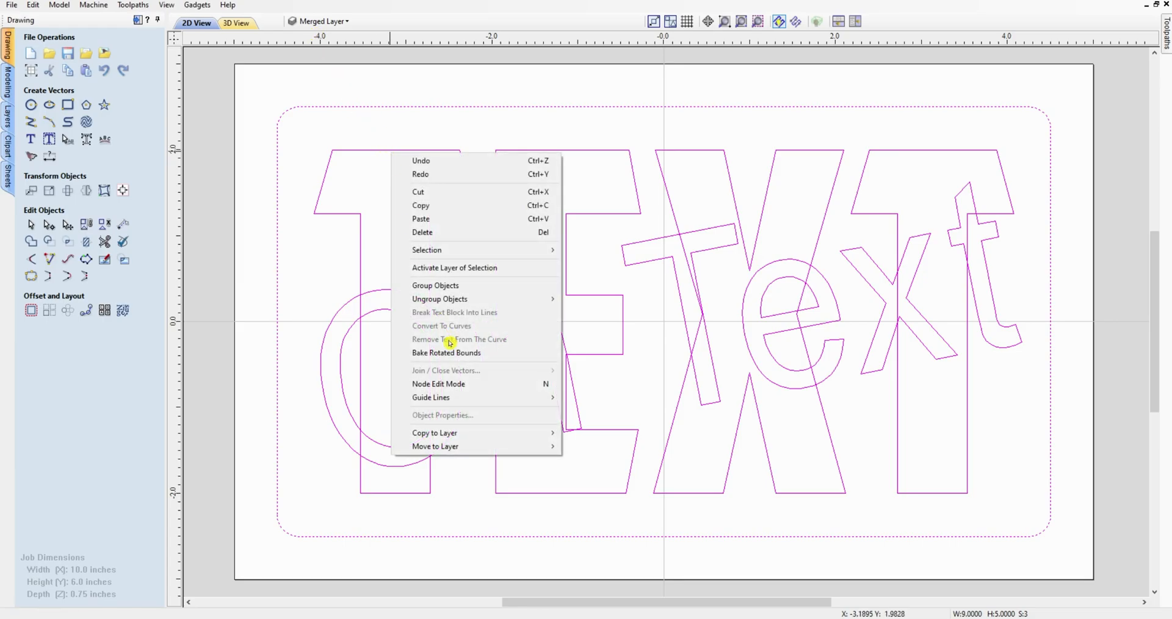
{"action": "mouse_move", "coordinate": [509, 434]}
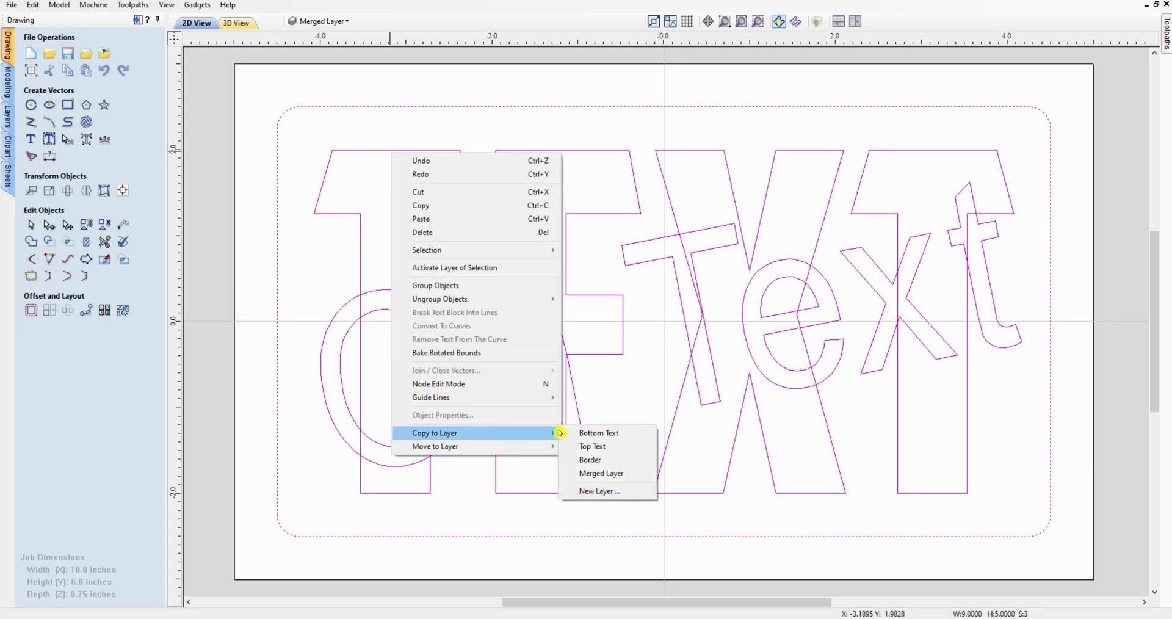
{"action": "left_click", "coordinate": [615, 474]}
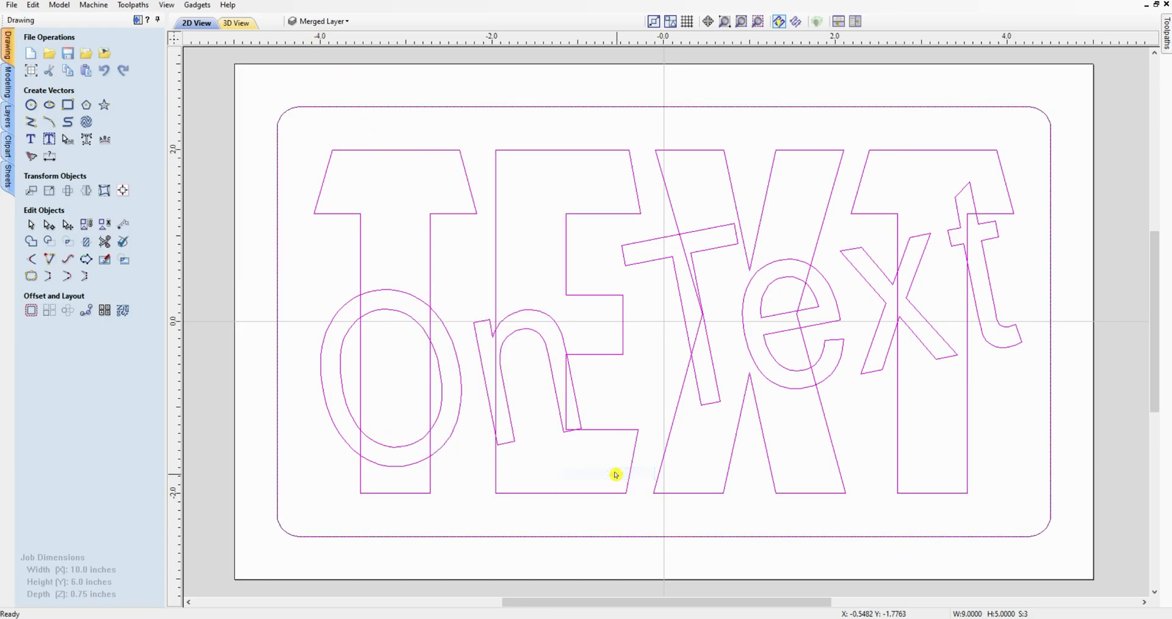
Weld all the overlapping text outlines inside the border, leaving the border out of the selection.
{"action": "left_click", "coordinate": [321, 87]}
{"action": "left_click_drag", "start_coordinate": [296, 132], "coordinate": [1028, 517]}
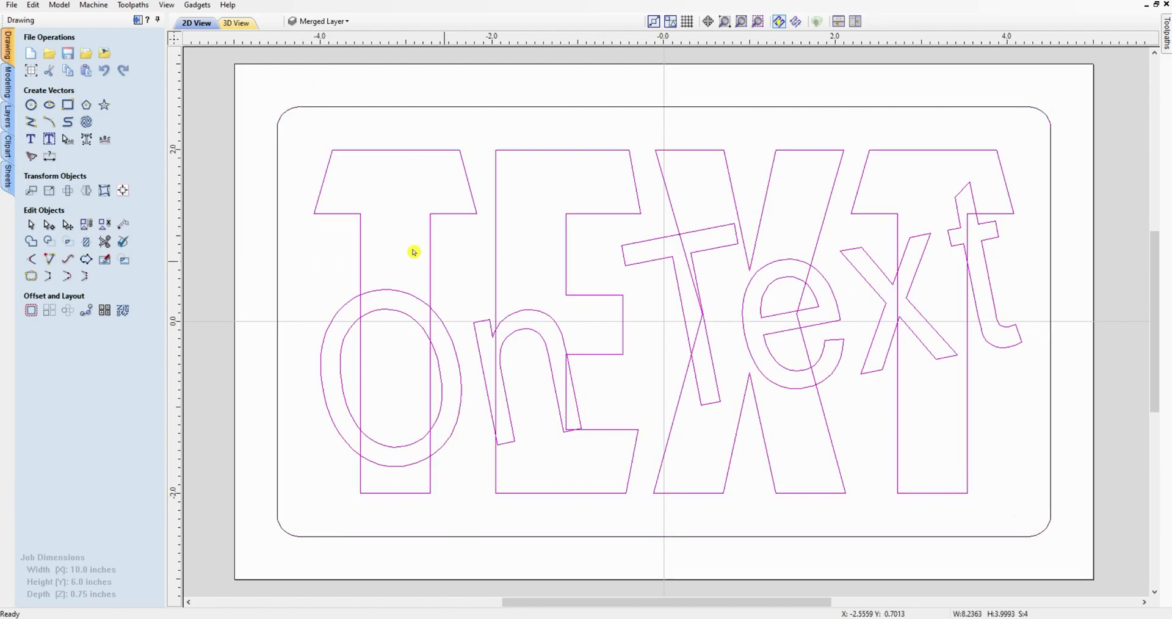
{"action": "left_click", "coordinate": [30, 242]}
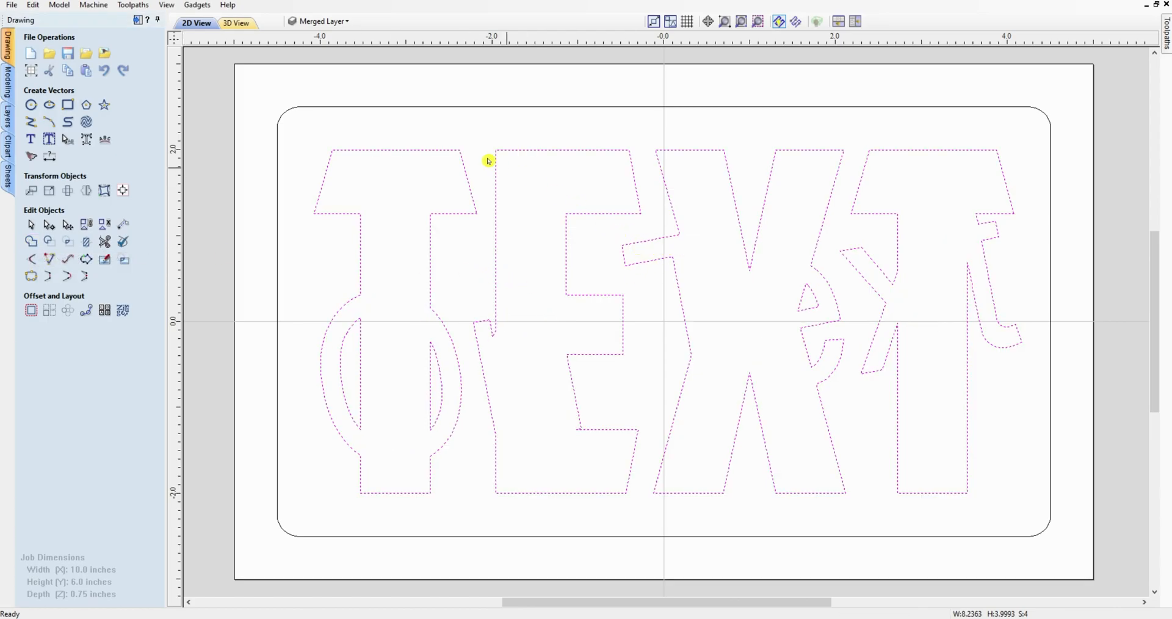
{"action": "left_click", "coordinate": [425, 132]}
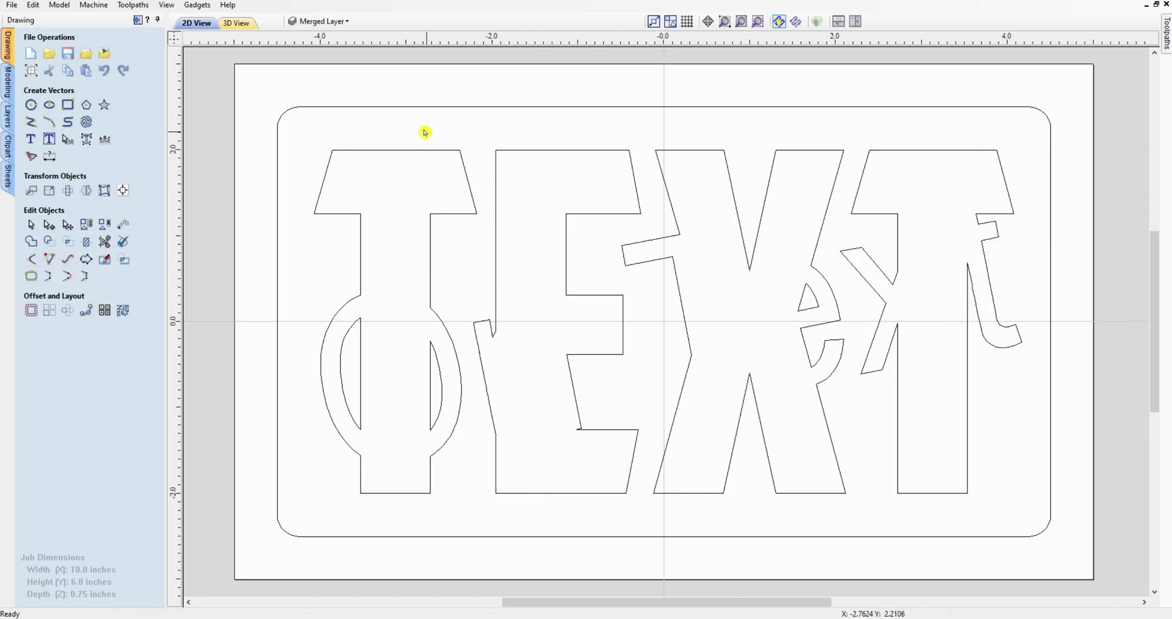
Examine the contents of the Top Text layer and the Merged Layer by switching layer visibility off and on.
{"action": "left_click", "coordinate": [322, 21]}
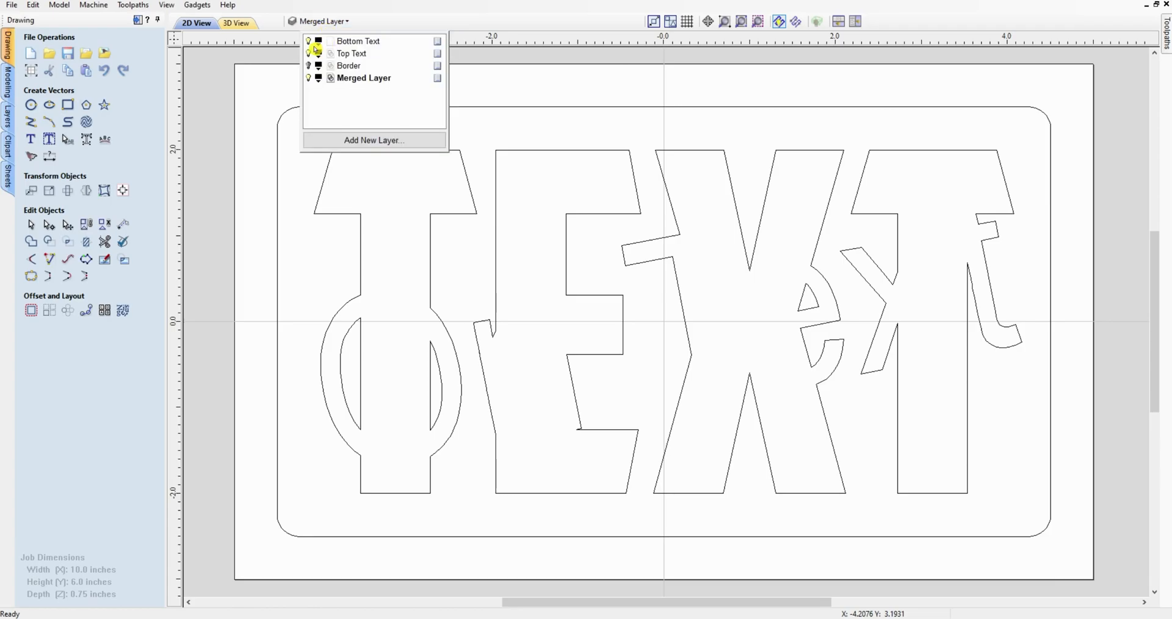
{"action": "left_click", "coordinate": [307, 77]}
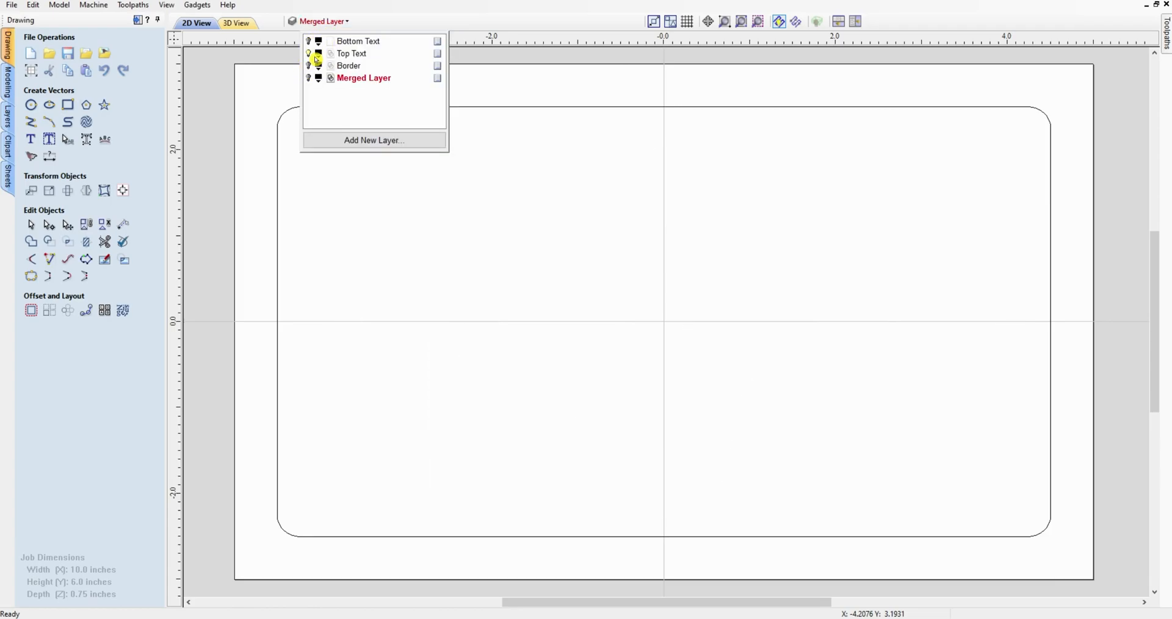
{"action": "left_click", "coordinate": [339, 53]}
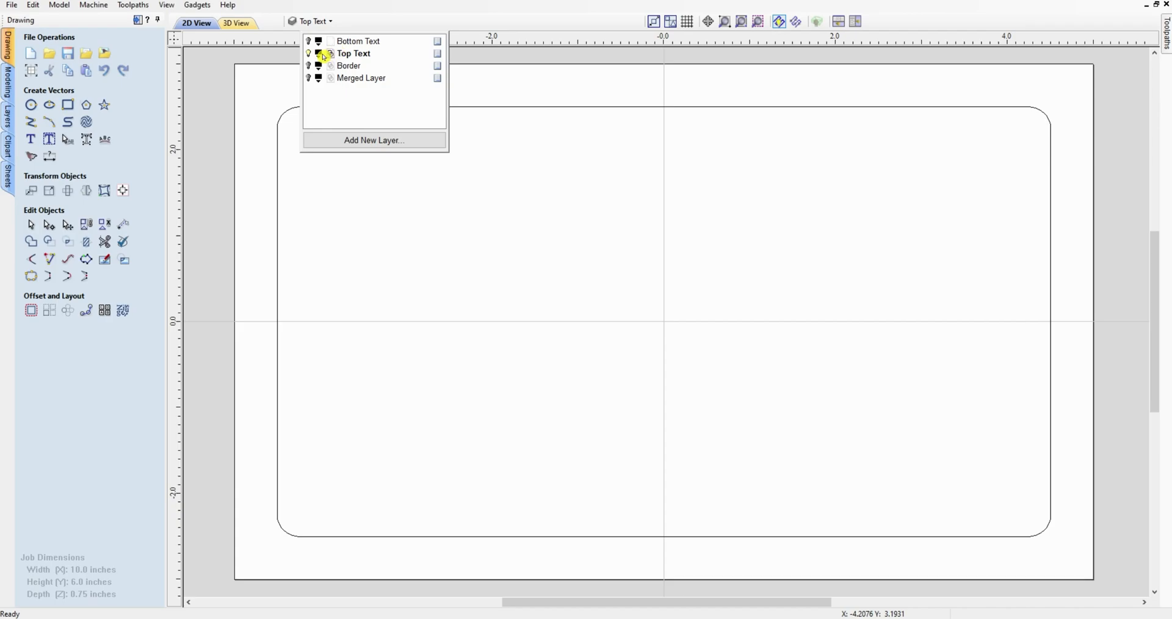
{"action": "double_click", "coordinate": [361, 54]}
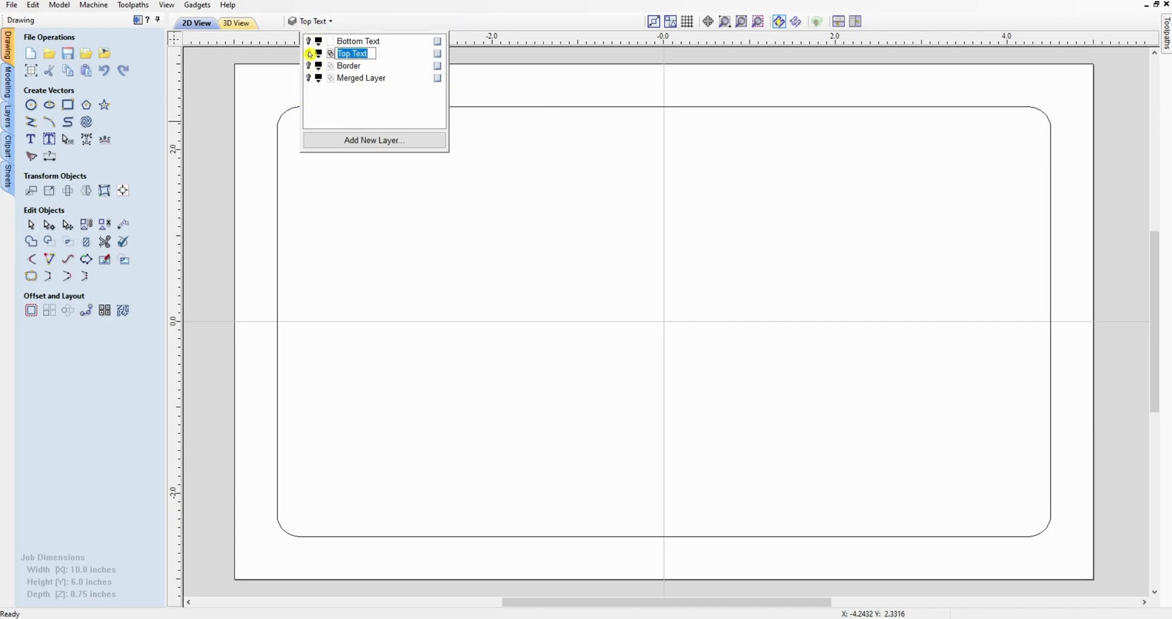
{"action": "left_click", "coordinate": [310, 54]}
{"action": "left_click", "coordinate": [310, 54]}
{"action": "double_click", "coordinate": [354, 53]}
{"action": "left_click", "coordinate": [351, 78]}
{"action": "left_click", "coordinate": [308, 80]}
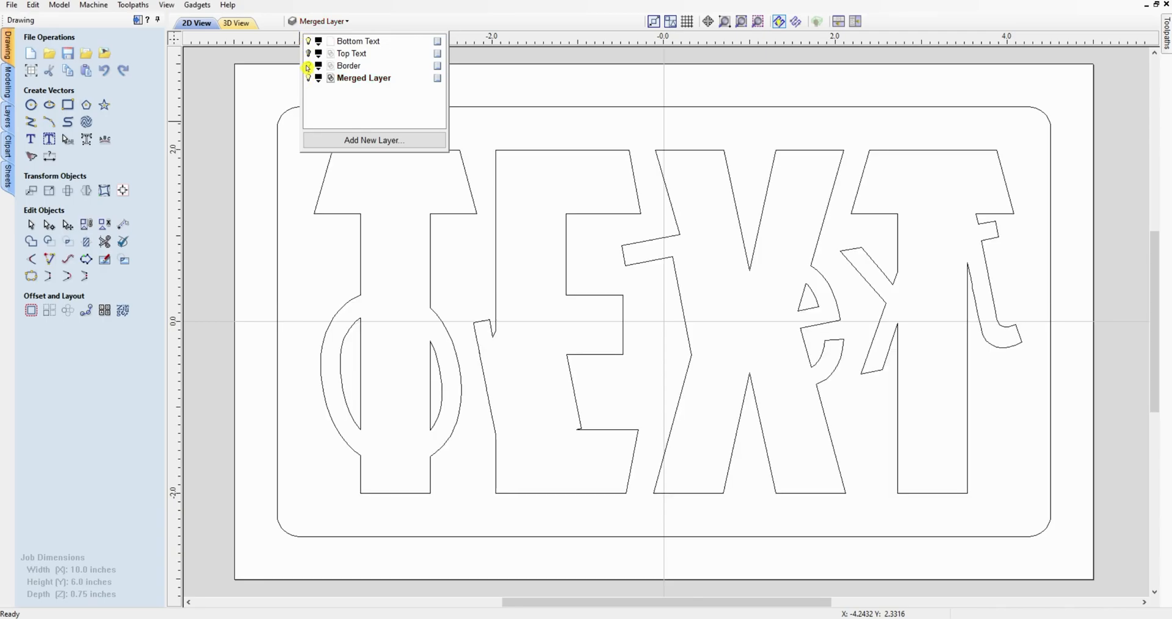
Undo the weld and the copy to the Merged Layer, keeping the nudged text, and deselect the vectors.
{"action": "left_click", "coordinate": [32, 9]}
{"action": "left_click", "coordinate": [34, 19]}
{"action": "left_click", "coordinate": [30, 7]}
{"action": "left_click", "coordinate": [32, 8]}
{"action": "left_click", "coordinate": [33, 9]}
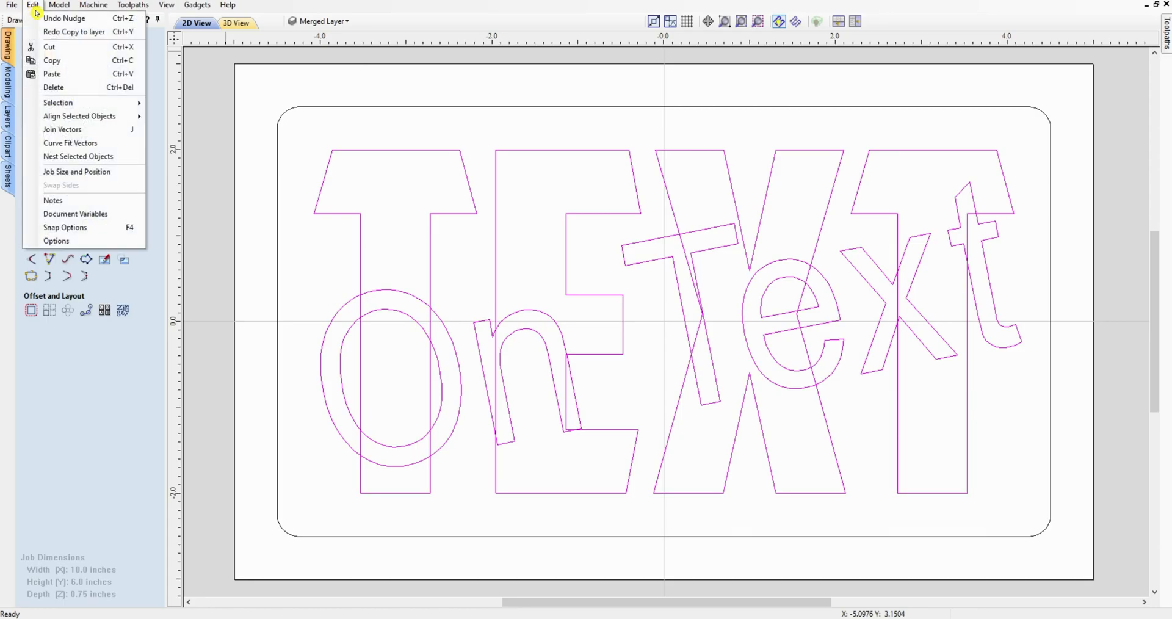
{"action": "left_click", "coordinate": [256, 71]}
Hide the Merged Layer and keep the Bottom Text, Top Text and Border layers visible.
{"action": "left_click", "coordinate": [317, 21]}
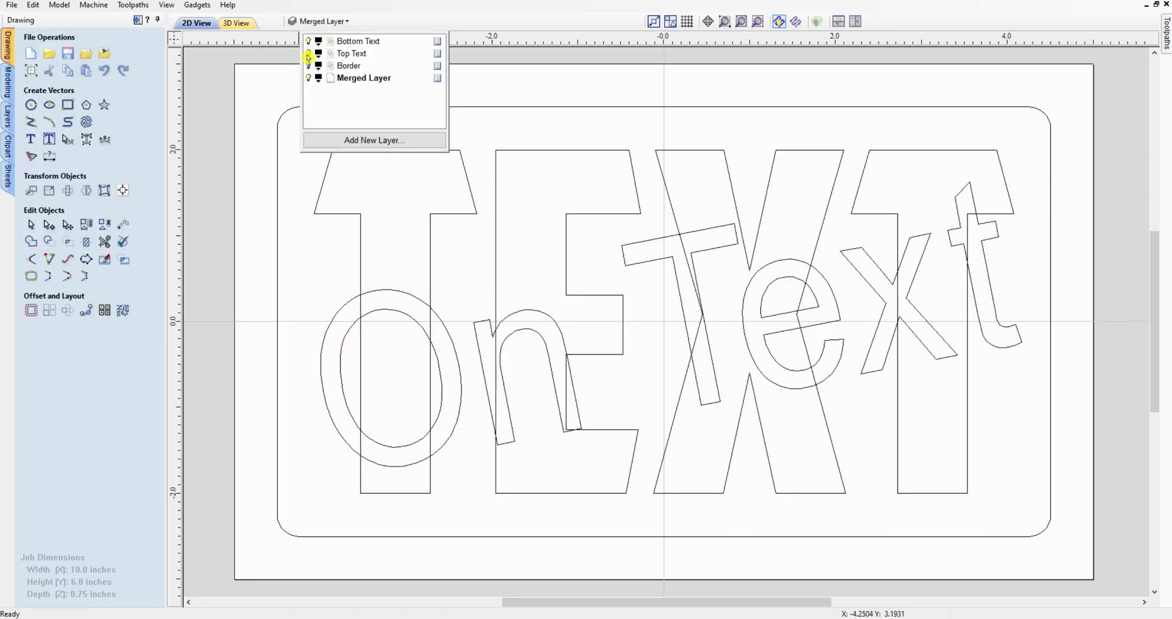
{"action": "left_click", "coordinate": [307, 78]}
{"action": "left_click", "coordinate": [309, 41]}
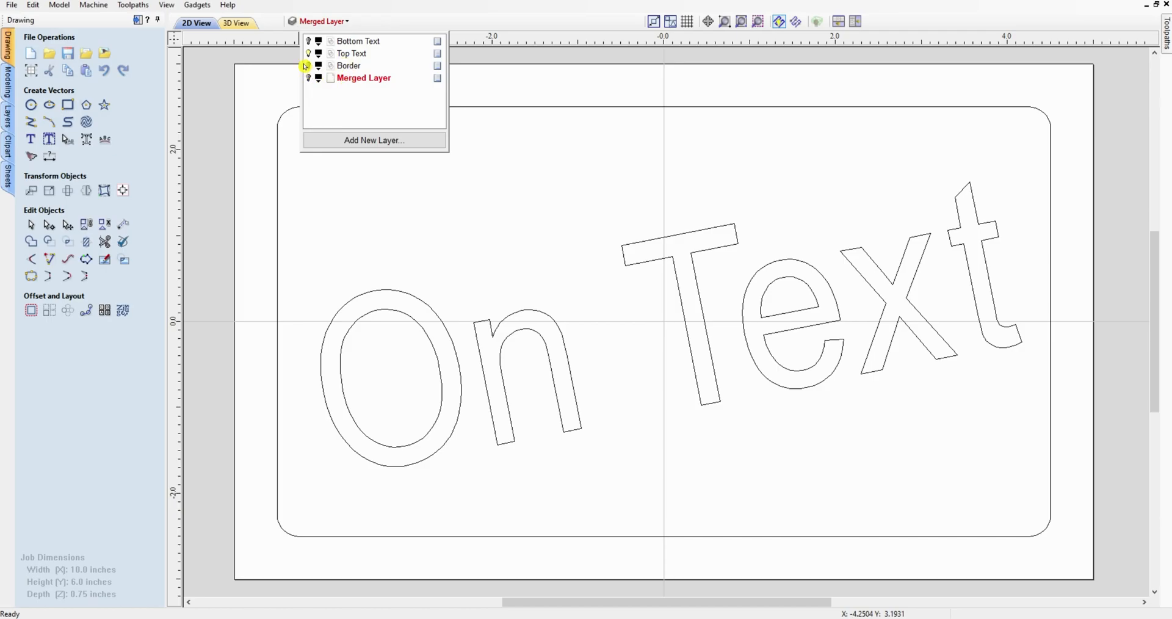
{"action": "left_click", "coordinate": [308, 40]}
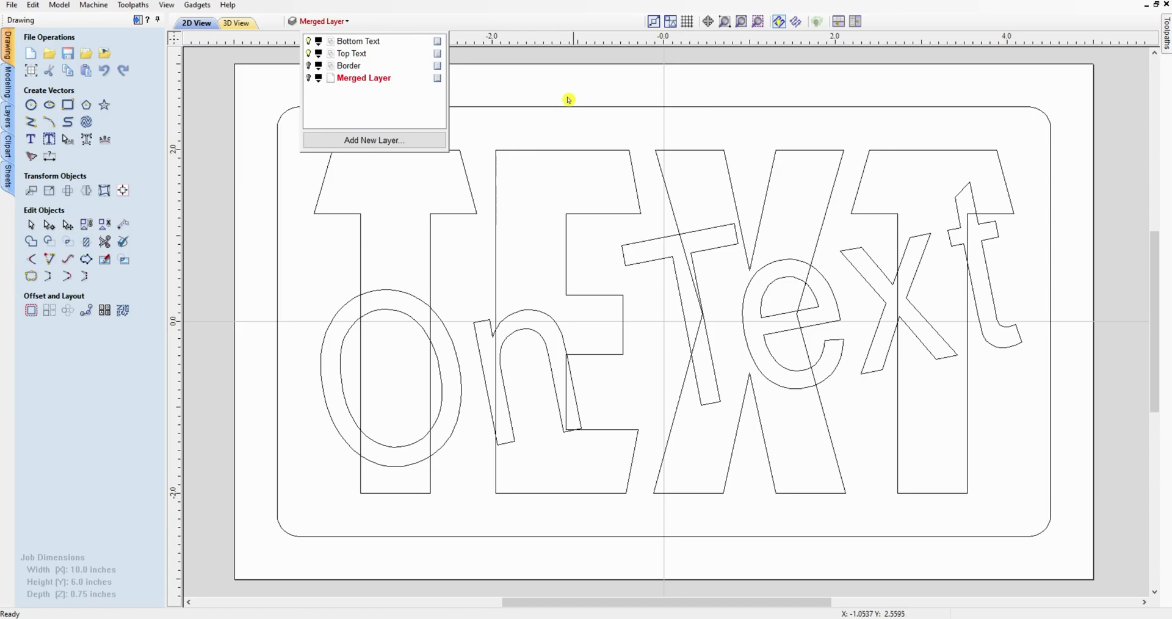
Select both text outlines and the border, and copy them to the Merged Layer.
{"action": "left_click_drag", "start_coordinate": [305, 131], "coordinate": [261, 99]}
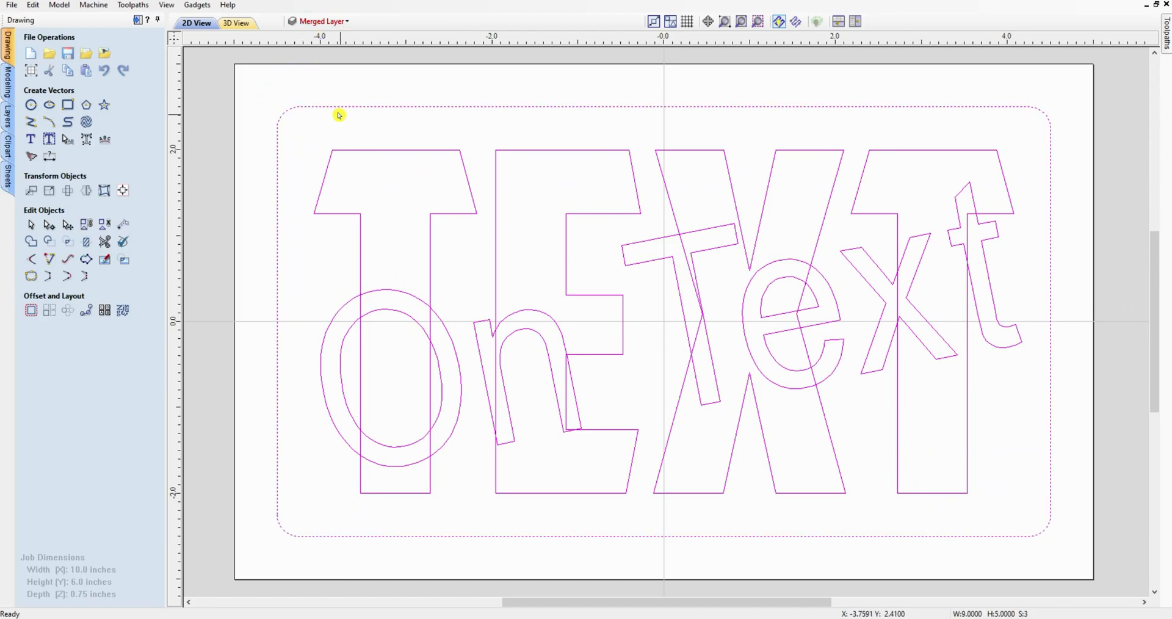
{"action": "right_click", "coordinate": [365, 155]}
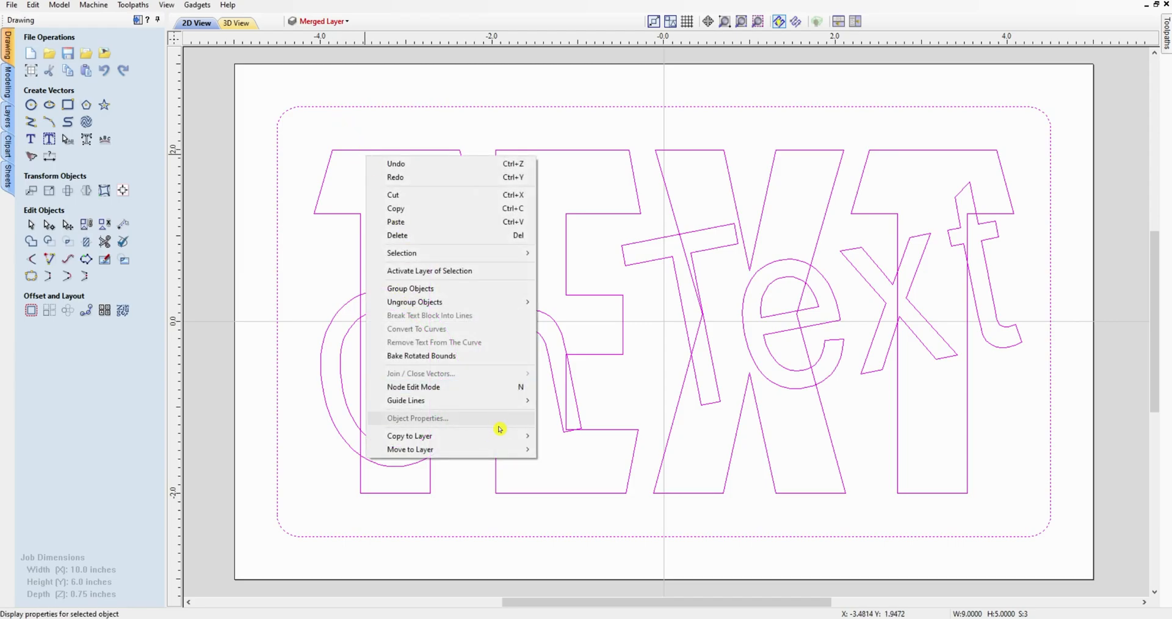
{"action": "mouse_move", "coordinate": [516, 437]}
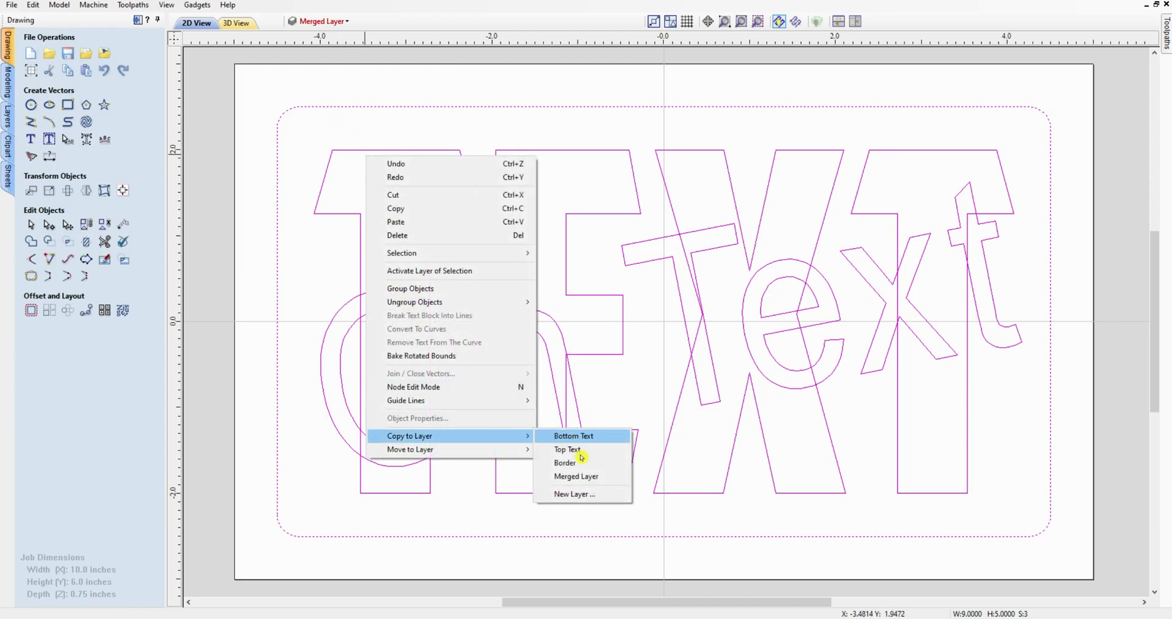
{"action": "left_click", "coordinate": [590, 477]}
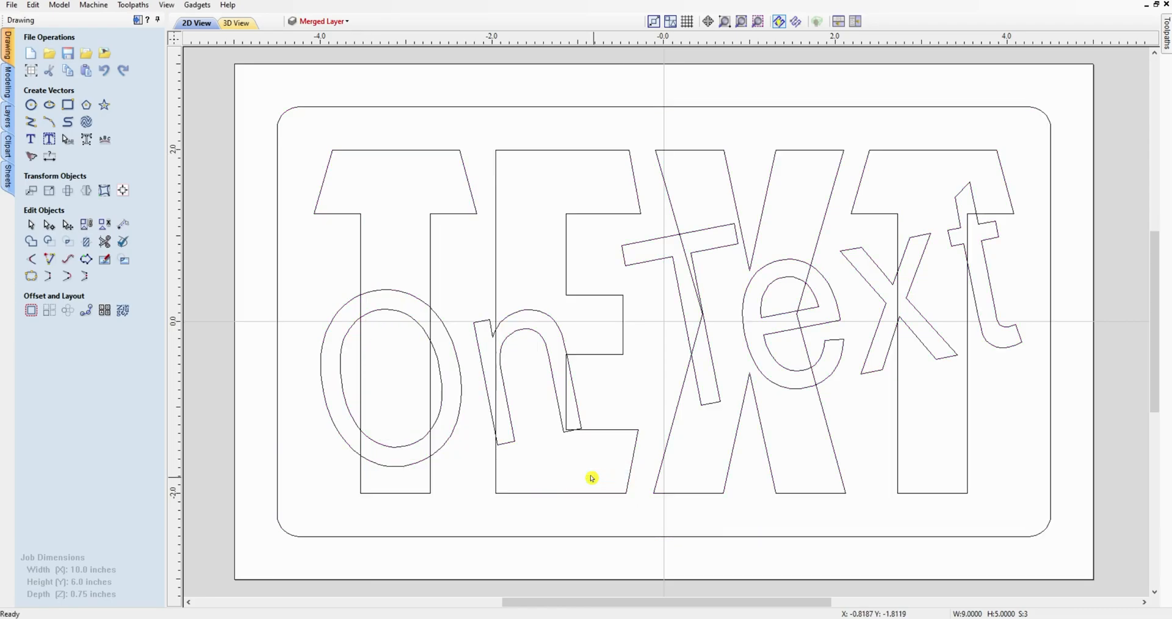
Show the Merged Layer, hide the Bottom Text, Top Text and Border layers, and deselect the copied vectors.
{"action": "left_click", "coordinate": [315, 22]}
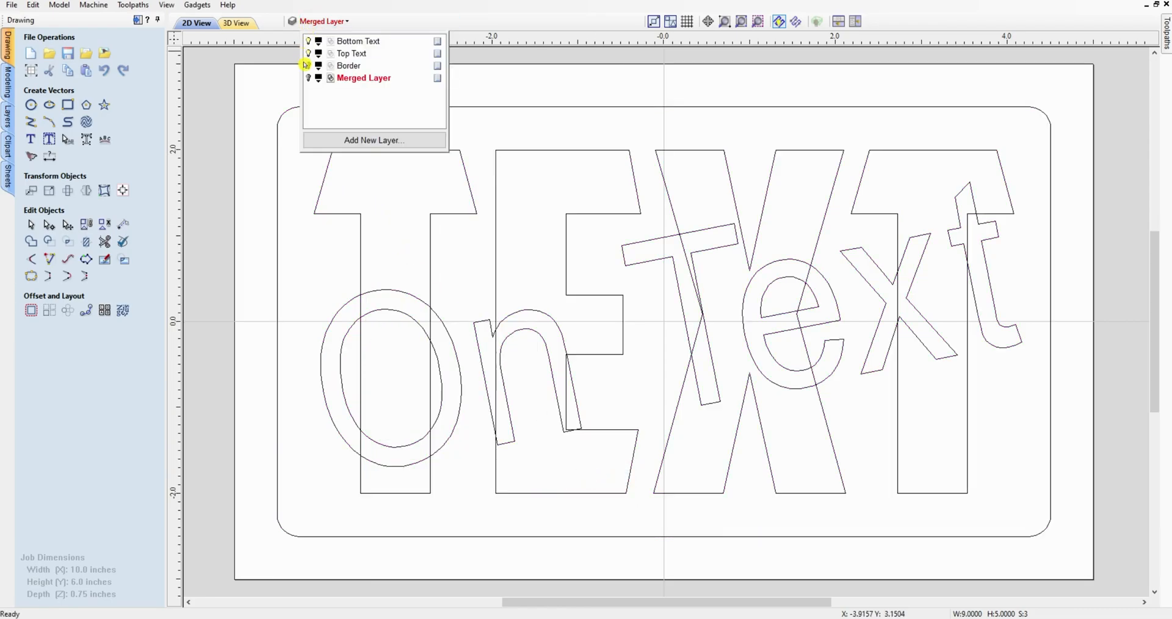
{"action": "left_click", "coordinate": [308, 77]}
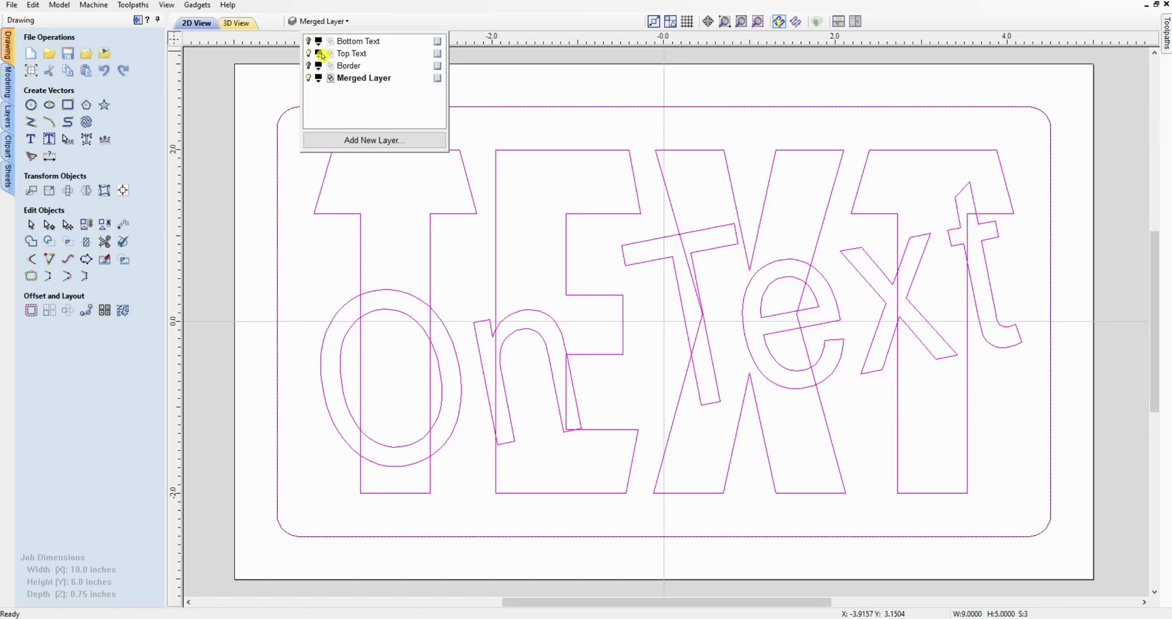
{"action": "left_click", "coordinate": [309, 53]}
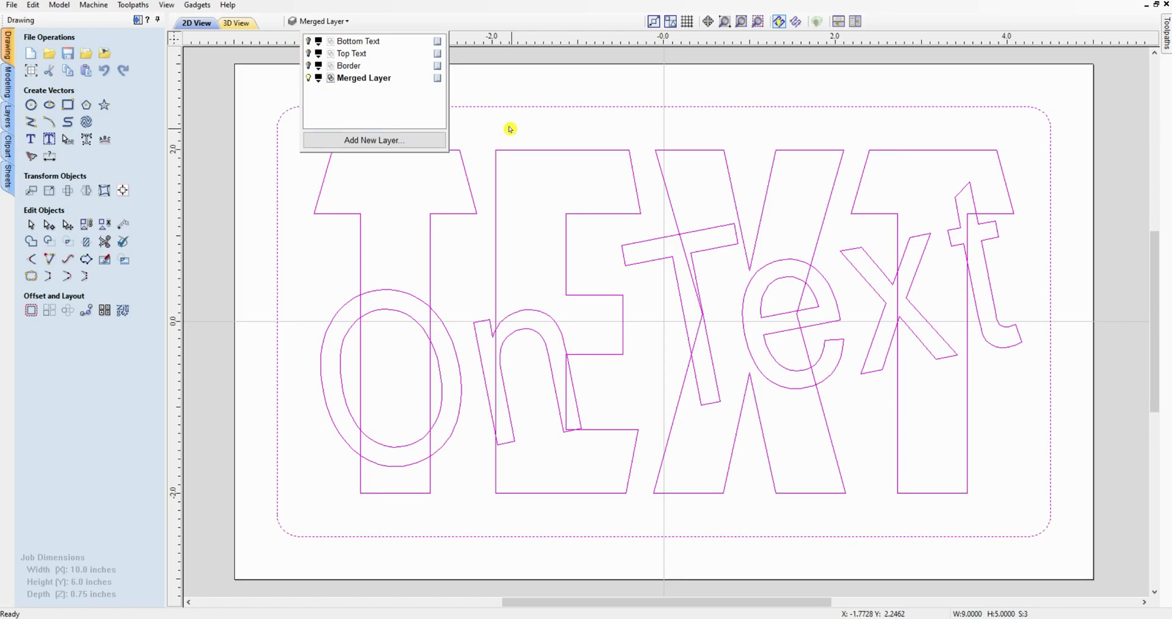
{"action": "left_click", "coordinate": [510, 129]}
Check the original "On Text" and border vectors on their own layers with the Merged Layer hidden.
{"action": "left_click", "coordinate": [314, 22]}
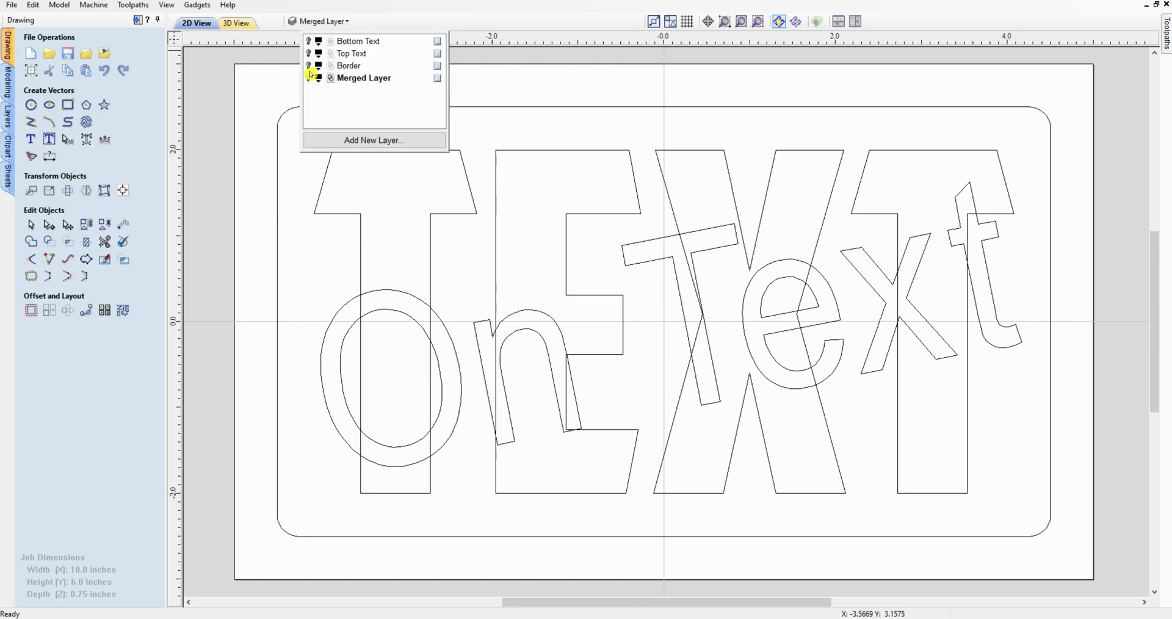
{"action": "left_click", "coordinate": [308, 78]}
{"action": "left_click", "coordinate": [308, 54]}
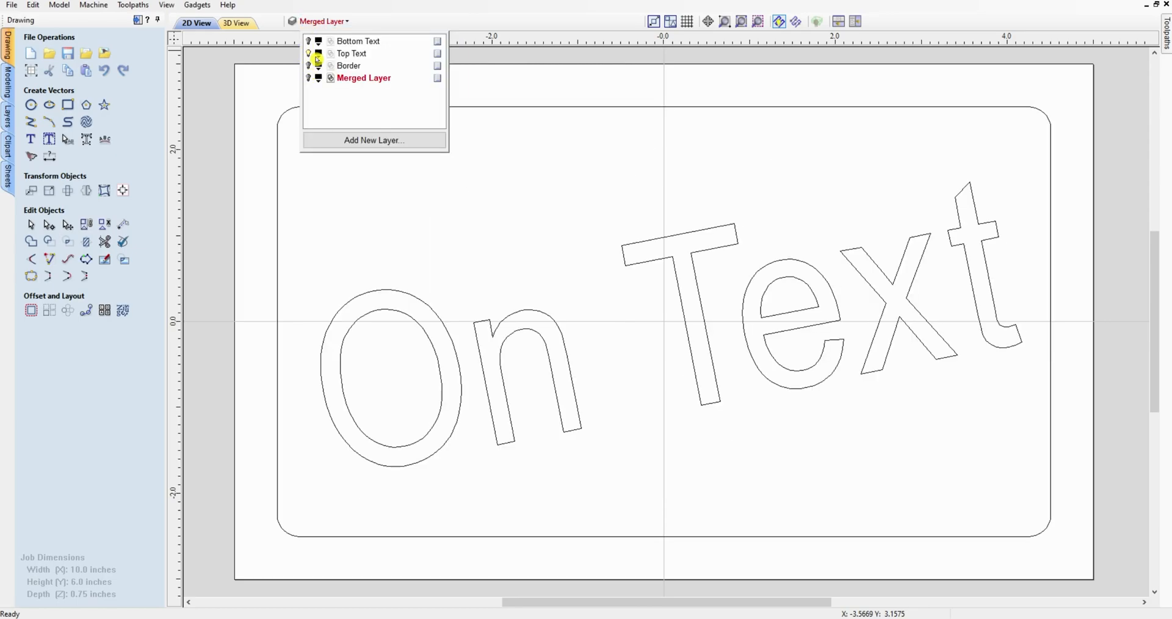
{"action": "left_click", "coordinate": [472, 81]}
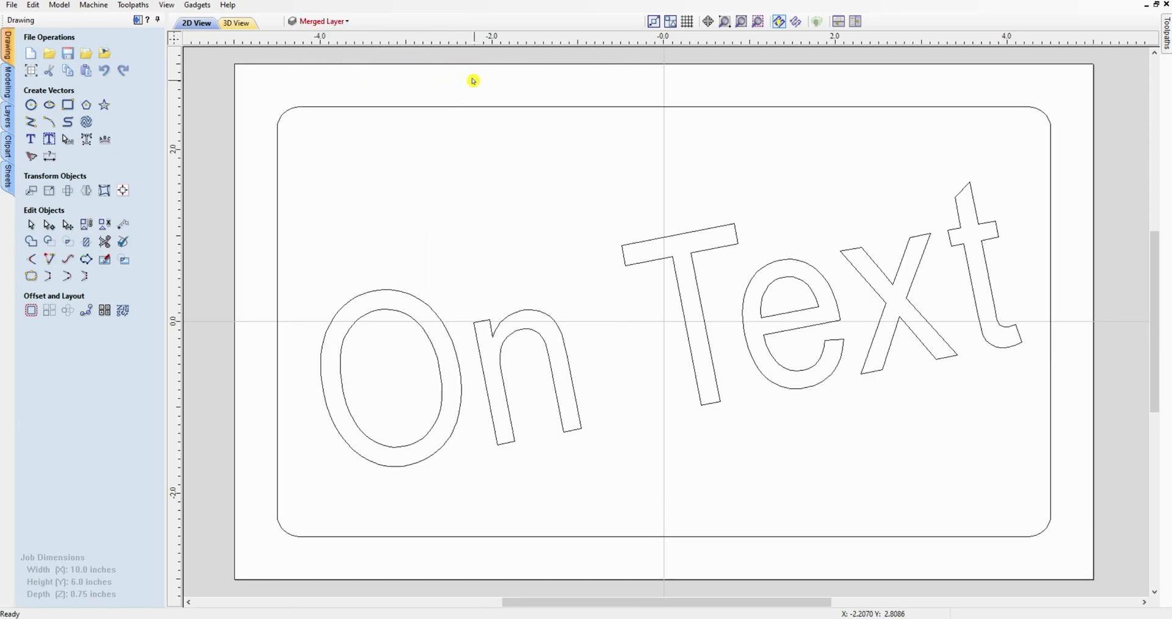
Show only the Merged Layer and weld its "On Text" and "TEXT" outlines together, leaving the border out.
{"action": "left_click", "coordinate": [308, 22]}
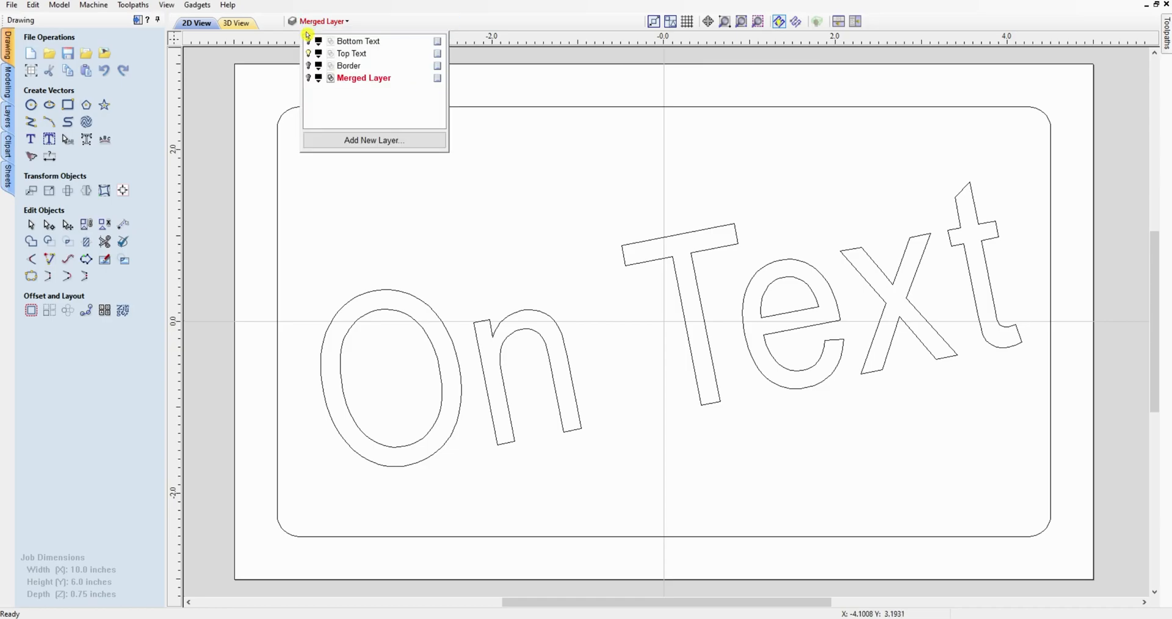
{"action": "left_click", "coordinate": [307, 80]}
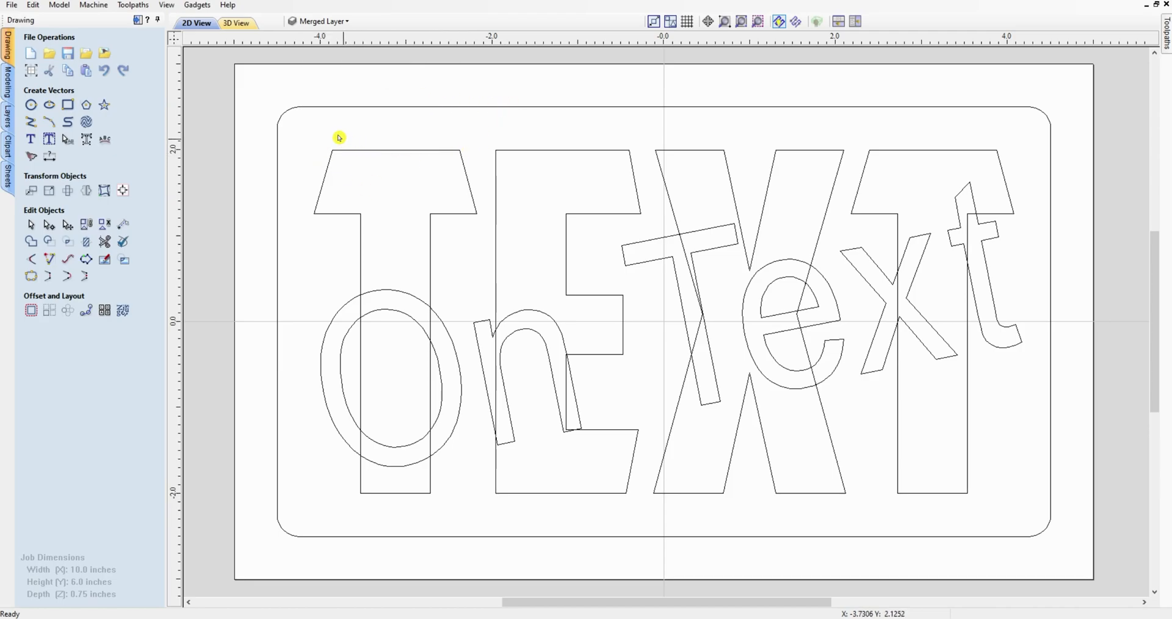
{"action": "left_click_drag", "start_coordinate": [300, 131], "coordinate": [1038, 520]}
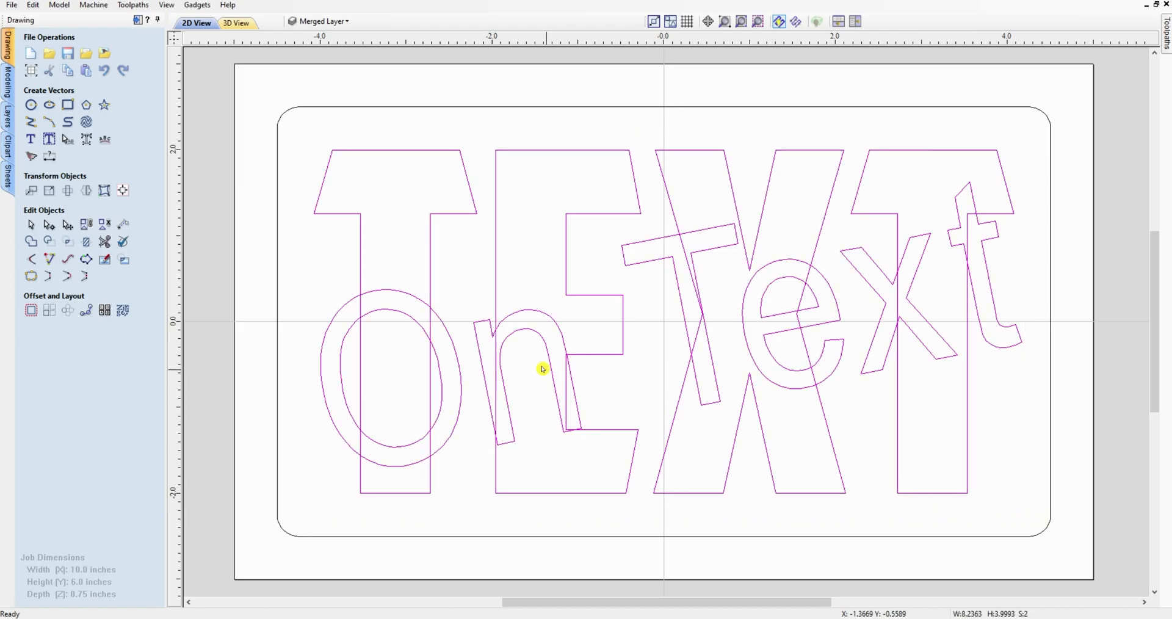
{"action": "left_click", "coordinate": [23, 244]}
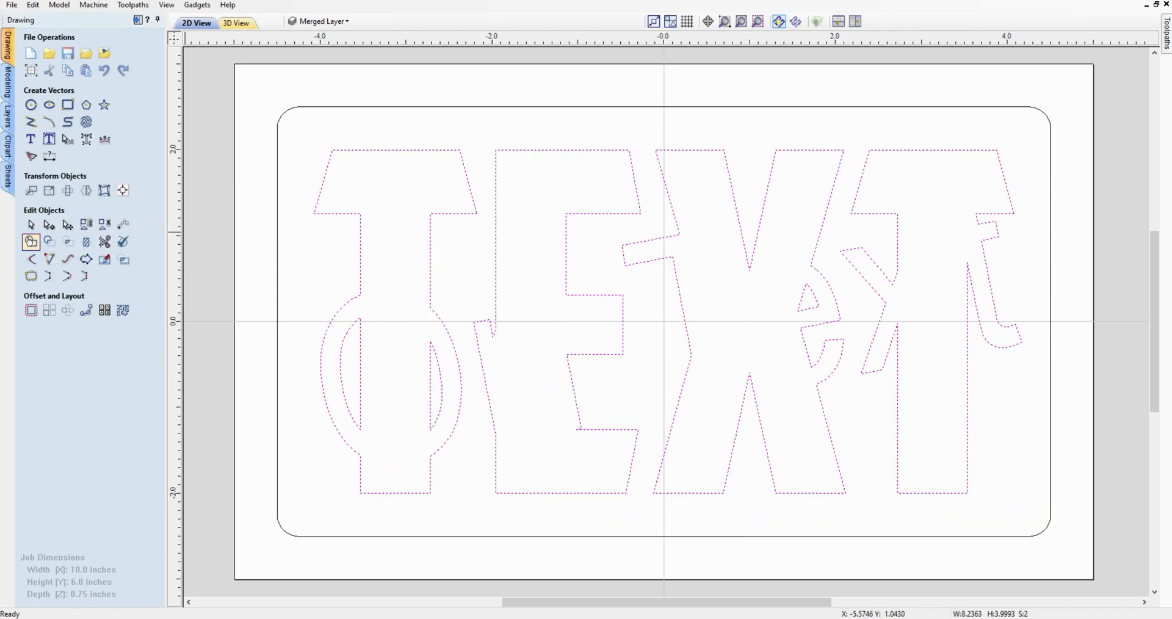
{"action": "left_click", "coordinate": [342, 129]}
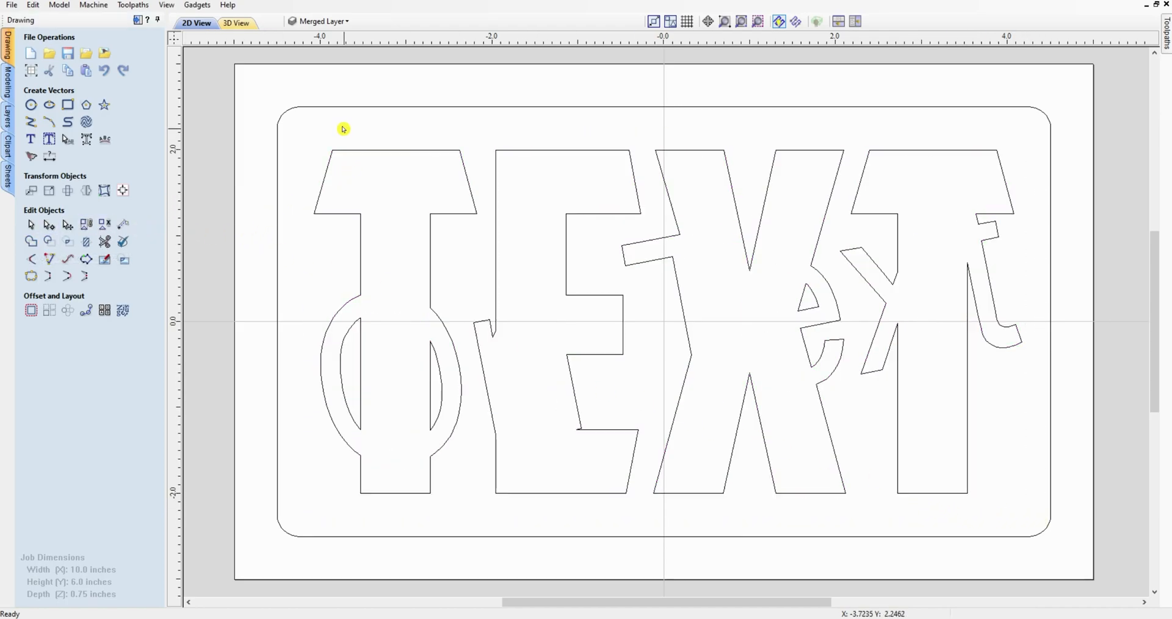
Hide the Merged Layer, show the Top Text and Border layers, and select the "On Text" and border vectors.
{"action": "left_click", "coordinate": [306, 23]}
{"action": "left_click", "coordinate": [308, 78]}
{"action": "left_click", "coordinate": [310, 55]}
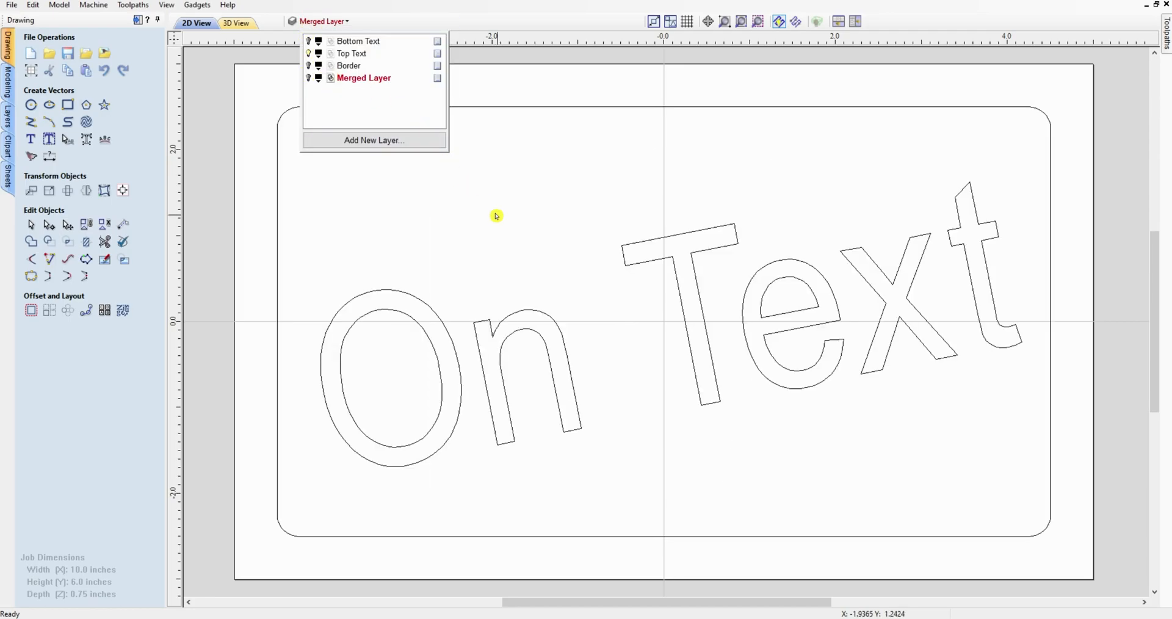
{"action": "left_click_drag", "start_coordinate": [267, 90], "coordinate": [1055, 560]}
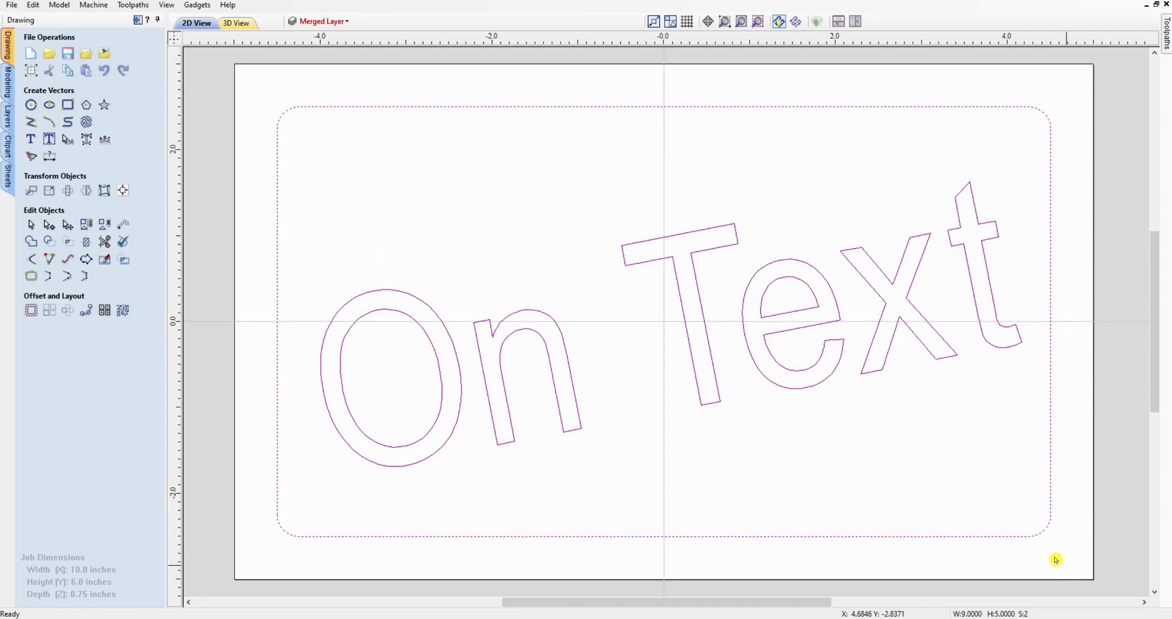
Calculate and preview a pocket toolpath around "On Text" with start depth 0.0, cut depth 0.125 inches and the 1/4" and 1/16" end mills.
{"action": "left_click", "coordinate": [138, 19]}
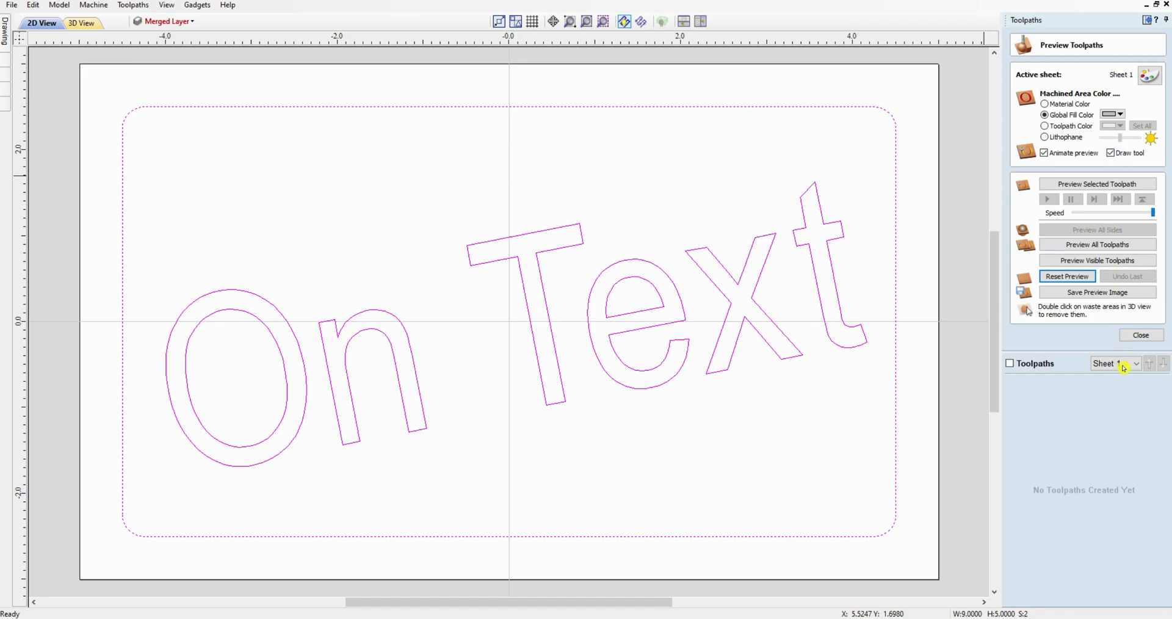
{"action": "left_click", "coordinate": [1141, 336]}
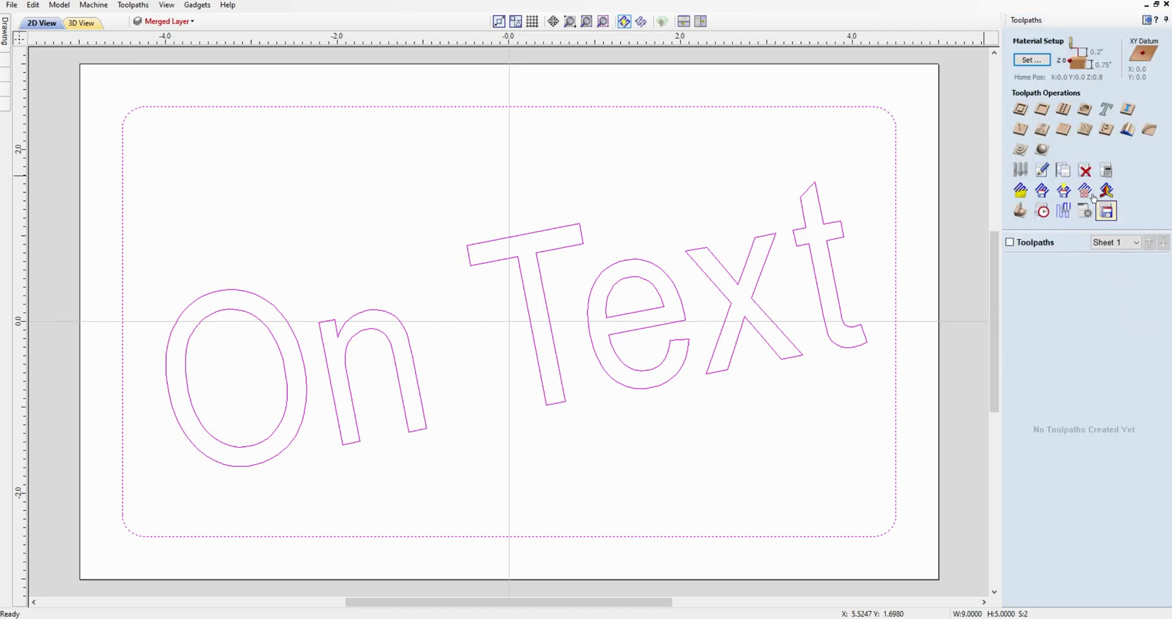
{"action": "left_click", "coordinate": [1020, 126]}
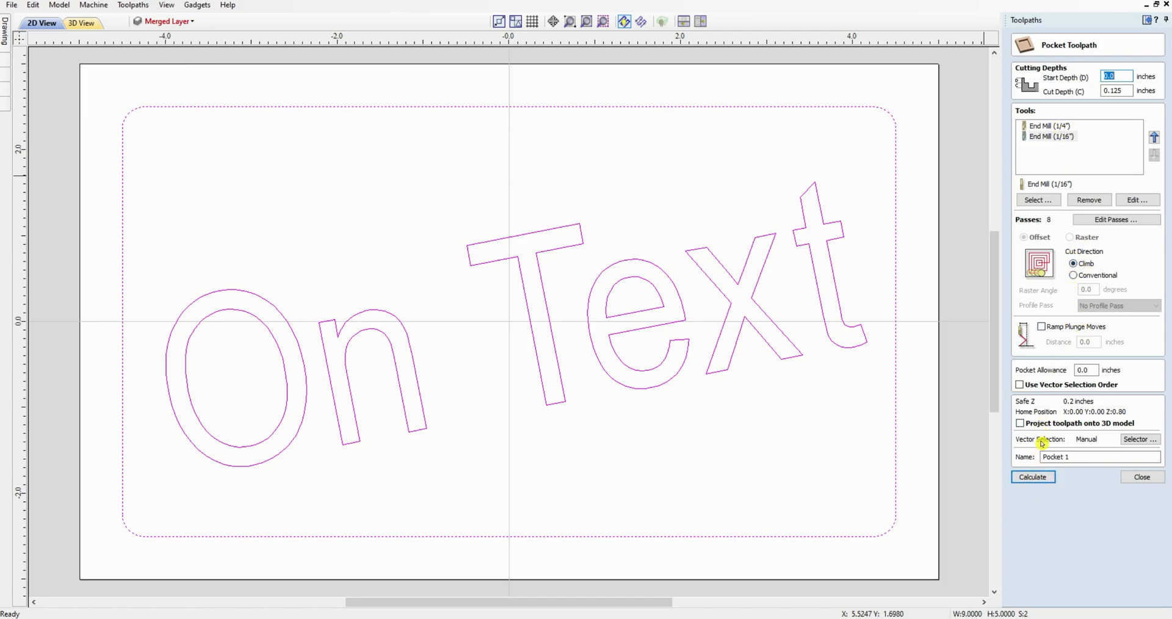
{"action": "left_click", "coordinate": [1033, 128]}
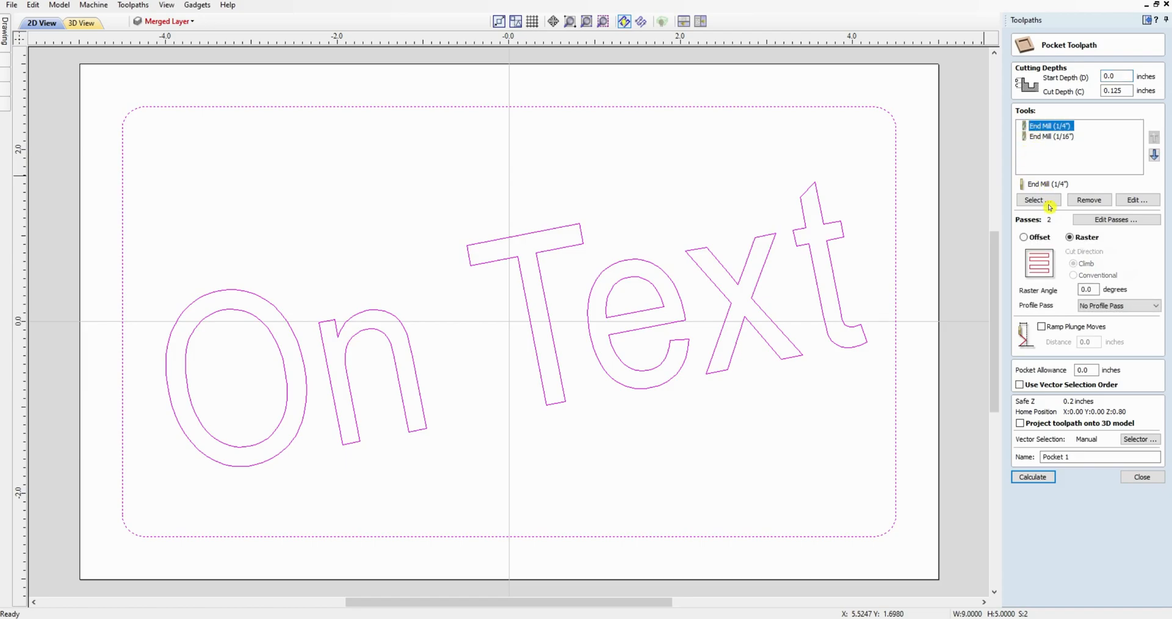
{"action": "left_click", "coordinate": [1032, 477]}
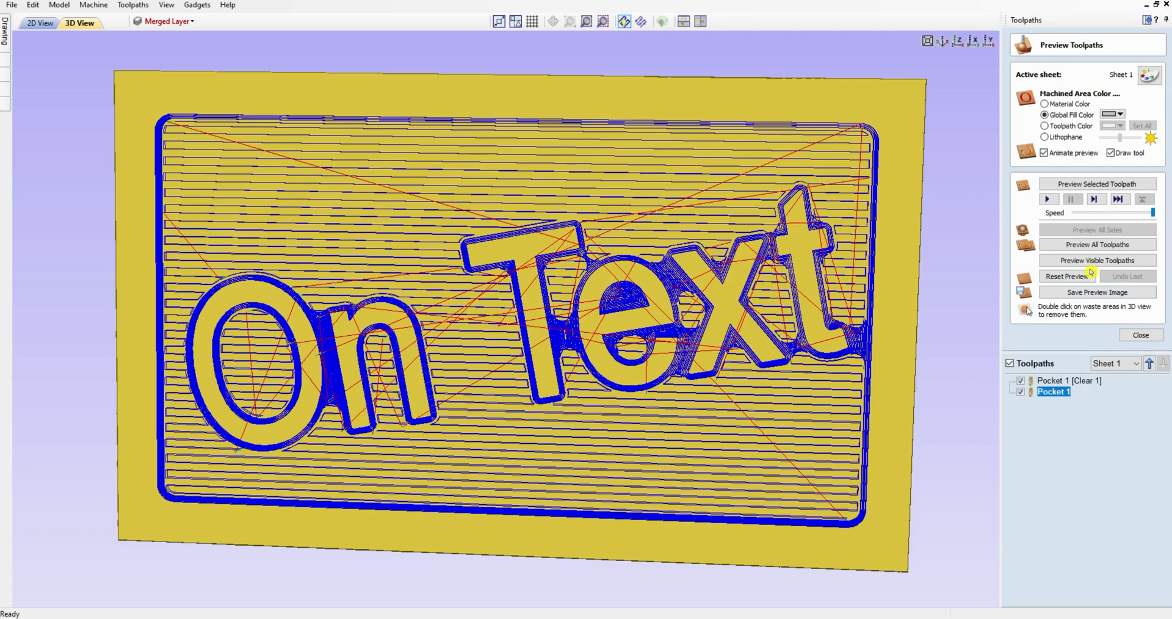
{"action": "left_click", "coordinate": [1069, 245]}
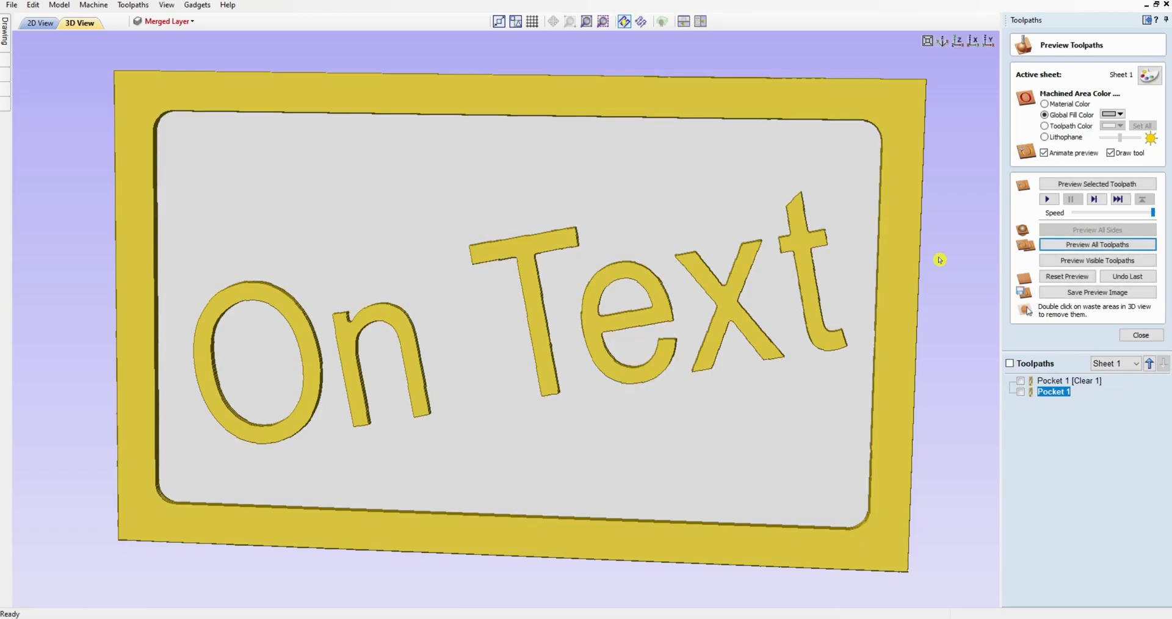
{"action": "left_click", "coordinate": [1142, 333]}
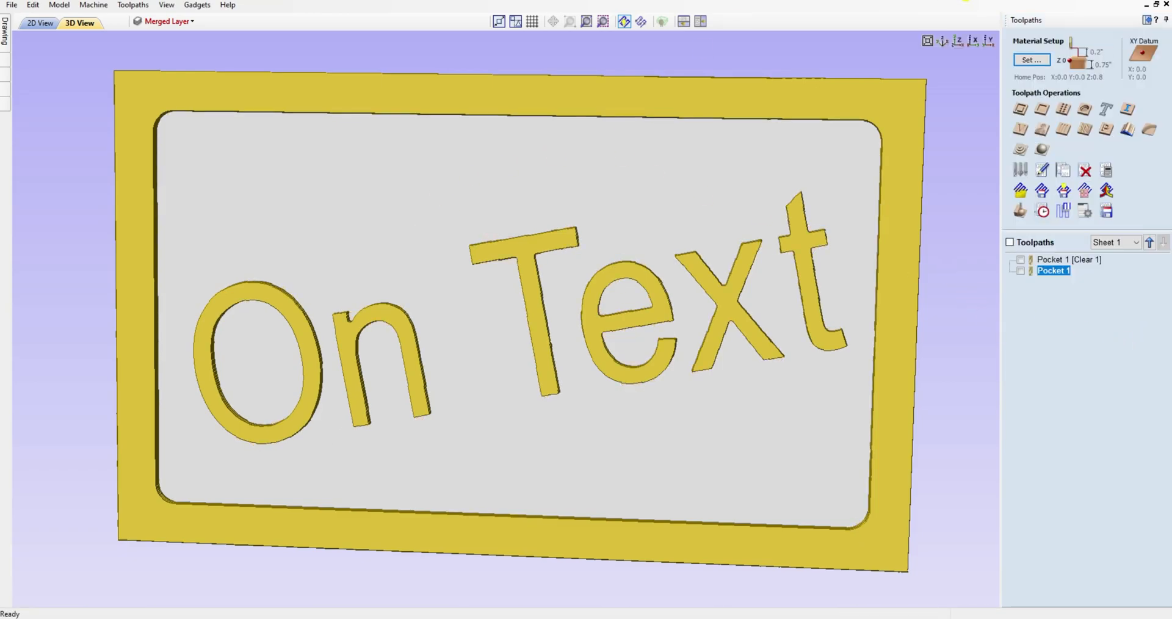
Make only the Merged Layer visible and select all welded text outlines and the border in the 2D view.
{"action": "left_click", "coordinate": [1148, 21]}
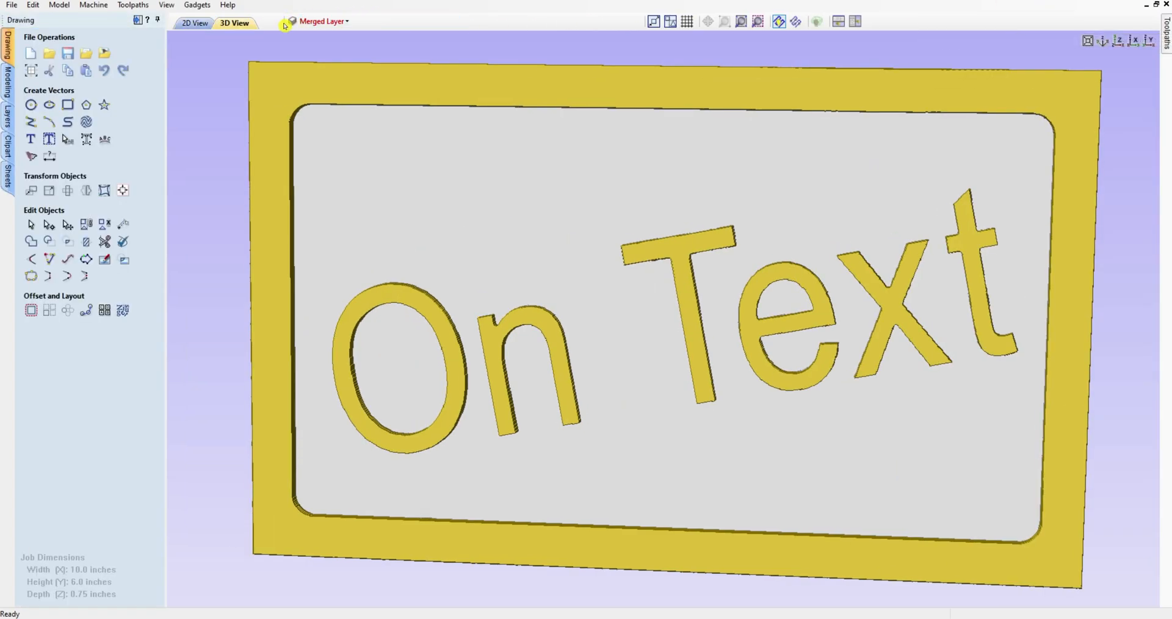
{"action": "left_click", "coordinate": [334, 23]}
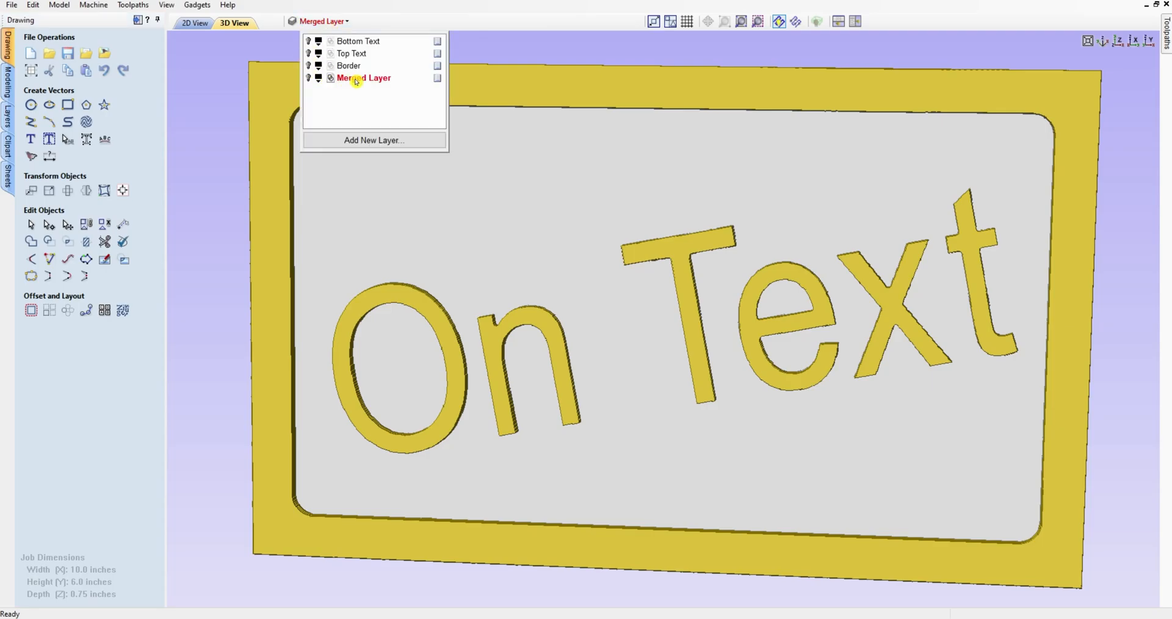
{"action": "double_click", "coordinate": [357, 80]}
{"action": "left_click", "coordinate": [307, 76]}
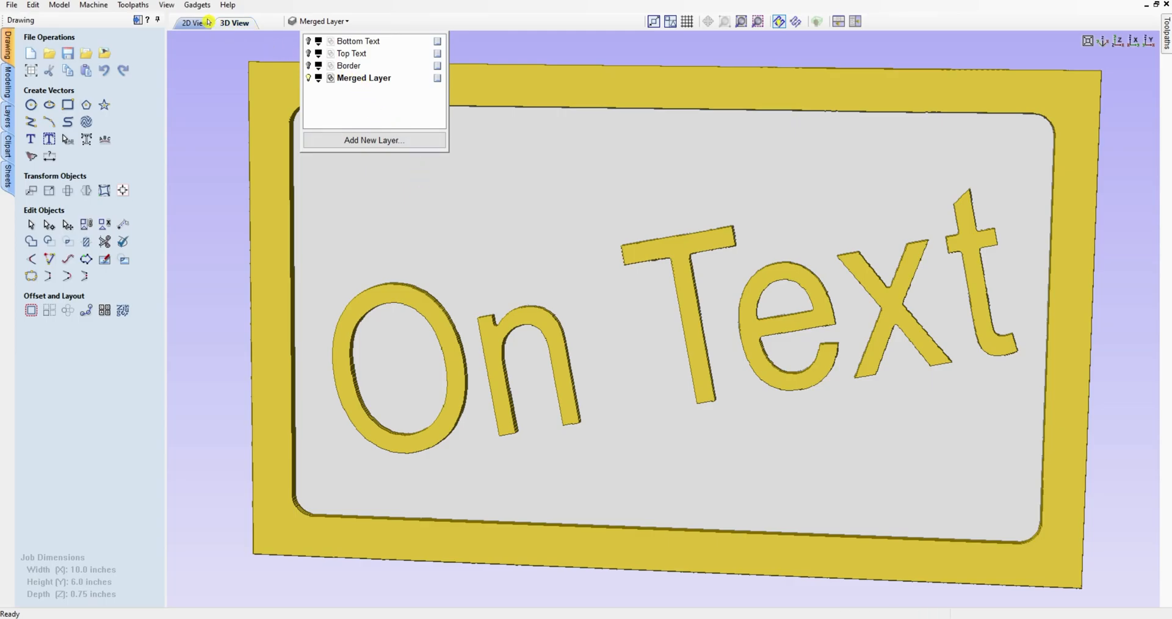
{"action": "left_click", "coordinate": [186, 19]}
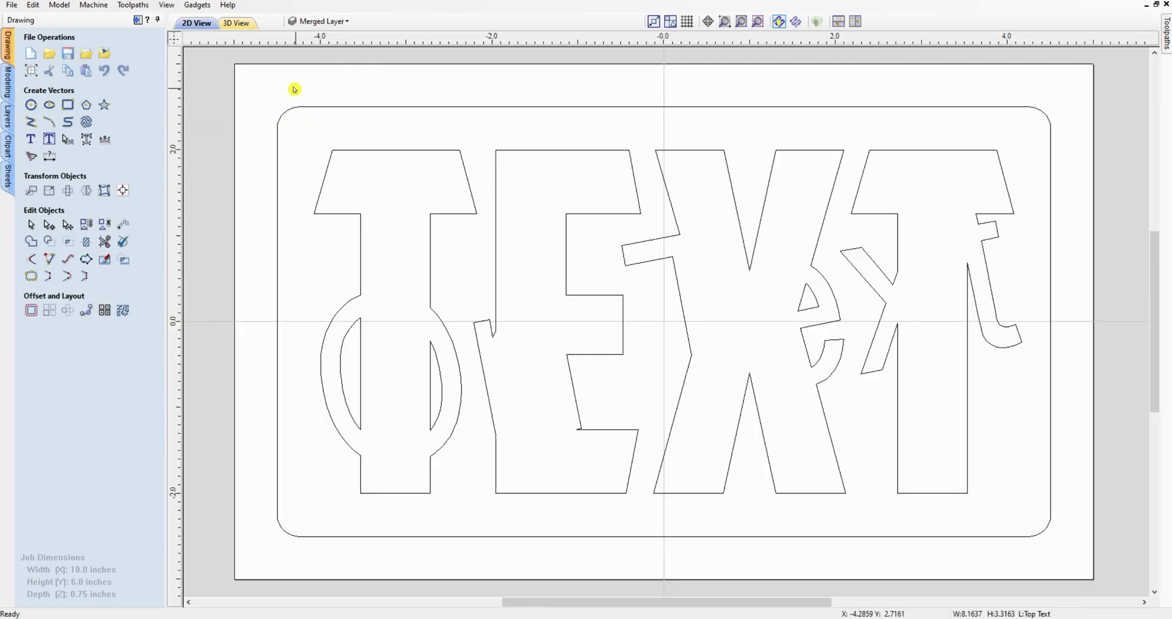
{"action": "left_click_drag", "start_coordinate": [259, 86], "coordinate": [1057, 548]}
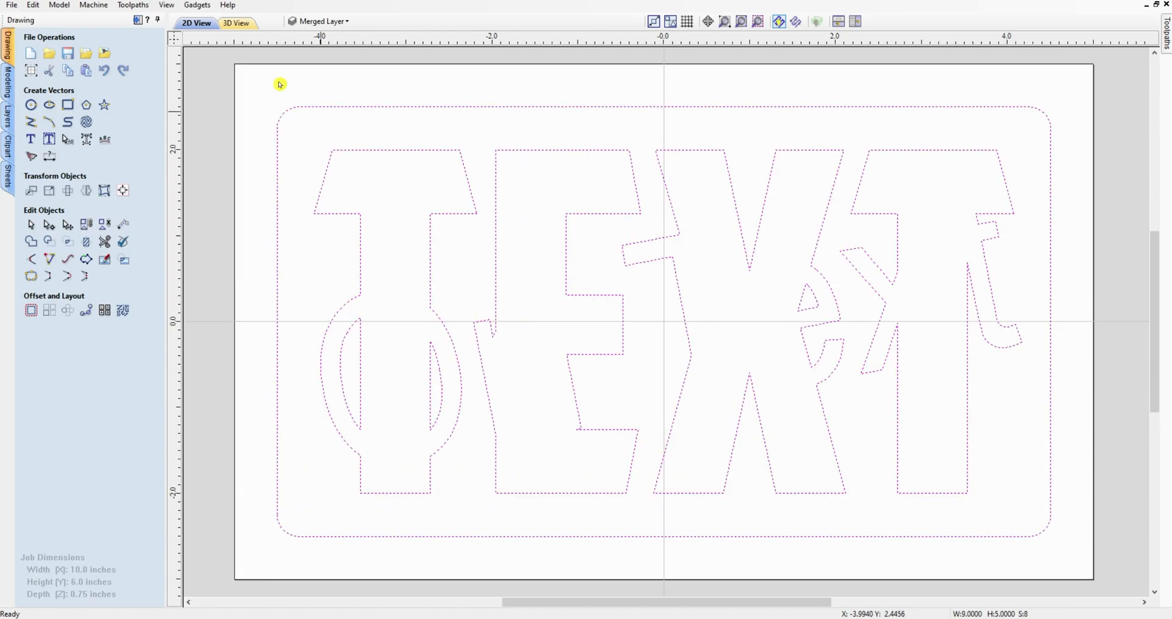
Calculate a second pocket around the merged outlines with start depth .125 and cut depth 0.125 inches, then reset the preview and simulate all toolpaths.
{"action": "left_click", "coordinate": [139, 19]}
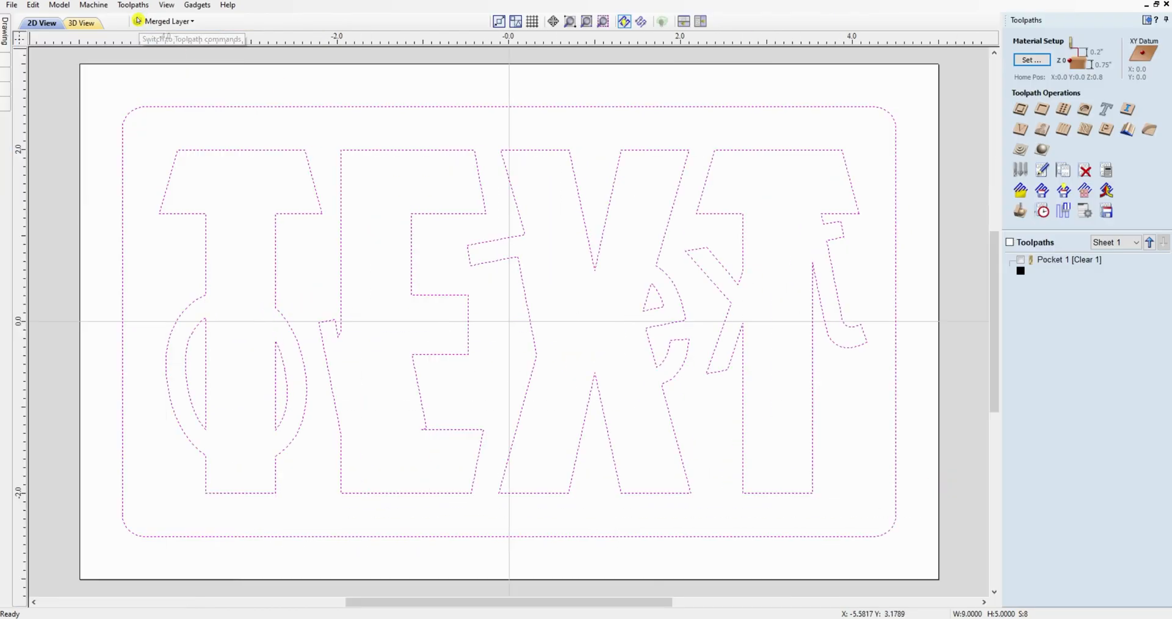
{"action": "left_click", "coordinate": [1043, 111]}
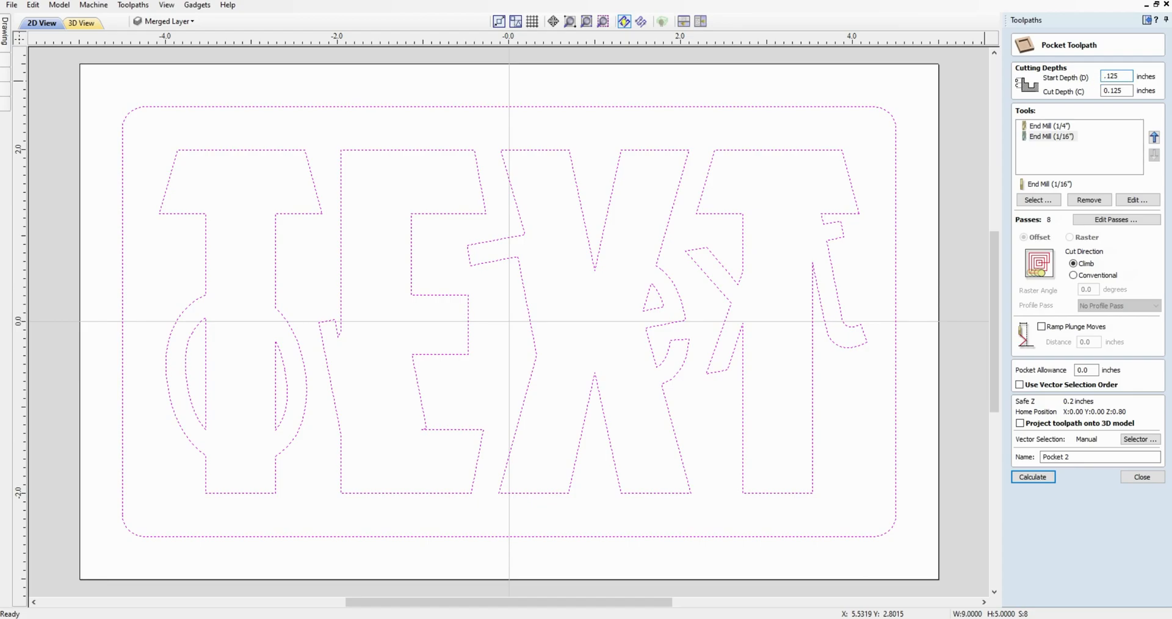
{"action": "left_click", "coordinate": [1087, 161]}
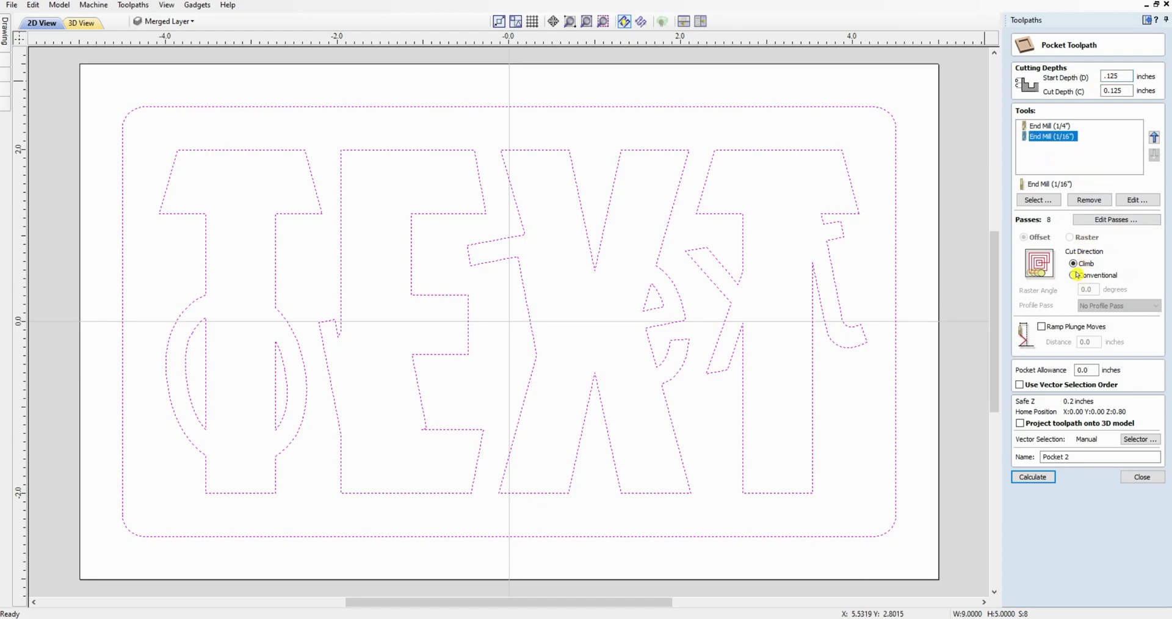
{"action": "left_click", "coordinate": [1032, 477]}
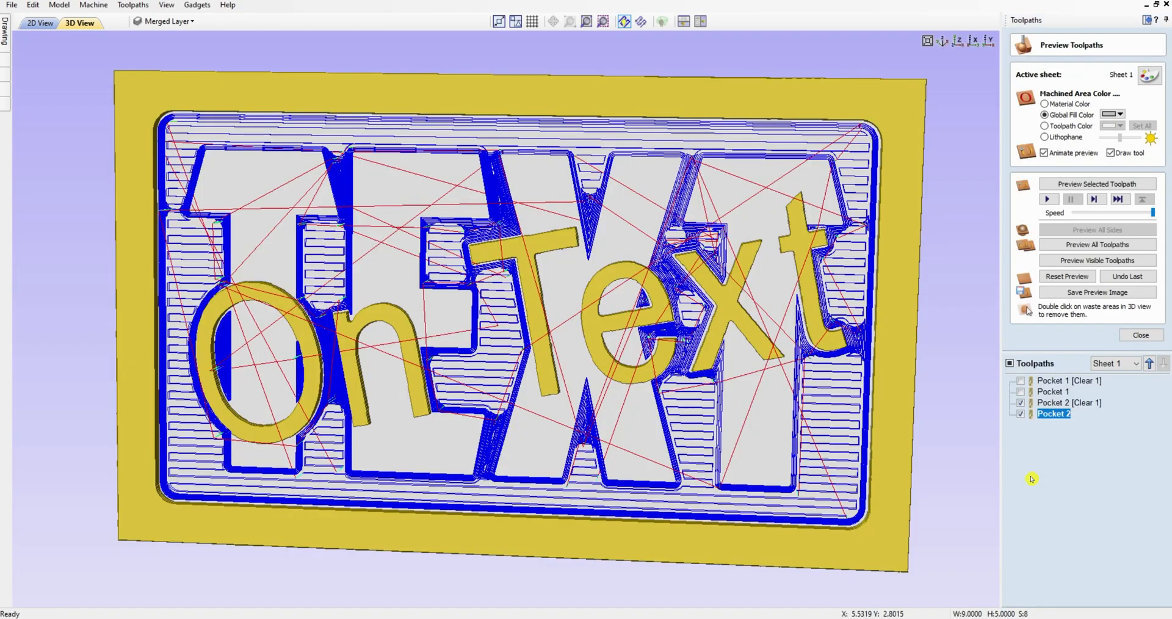
{"action": "left_click", "coordinate": [1067, 276]}
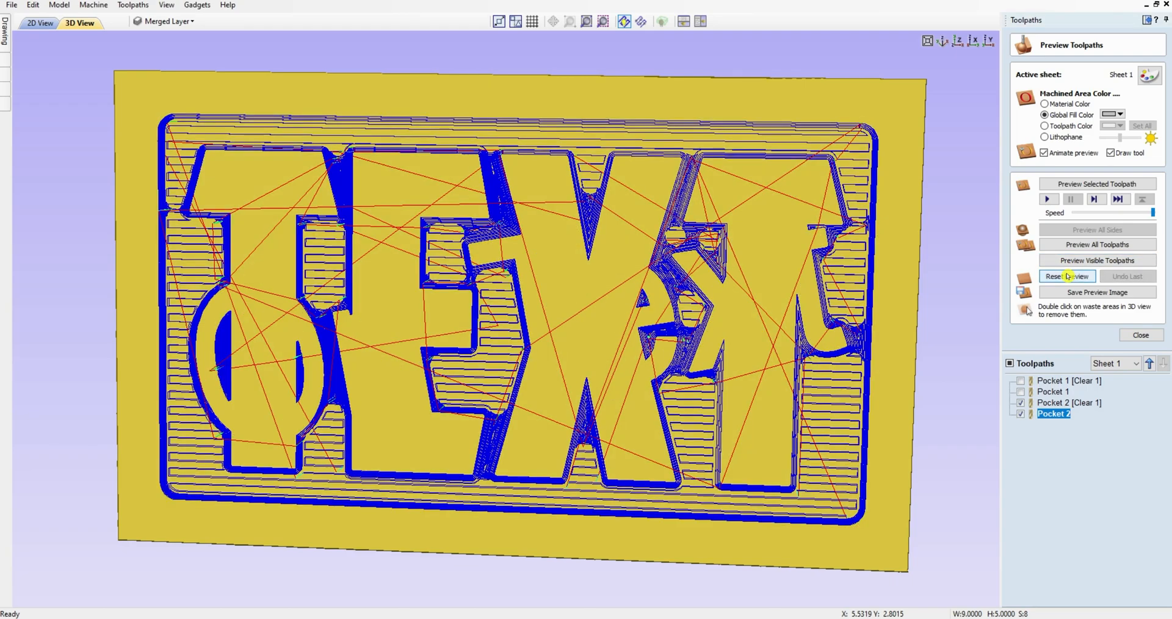
{"action": "left_click", "coordinate": [1081, 245]}
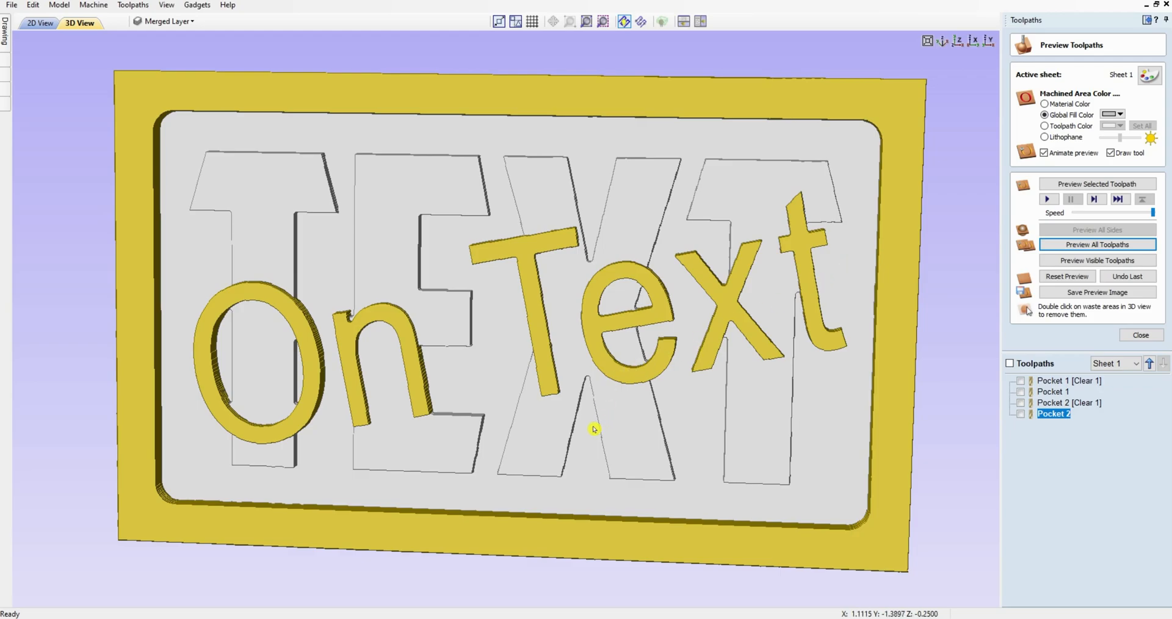
Examine the simulated carving from above and at an angle, checking the raised "On Text" over the lower "TEXT" letters.
{"action": "left_click_drag", "start_coordinate": [586, 379], "coordinate": [581, 341]}
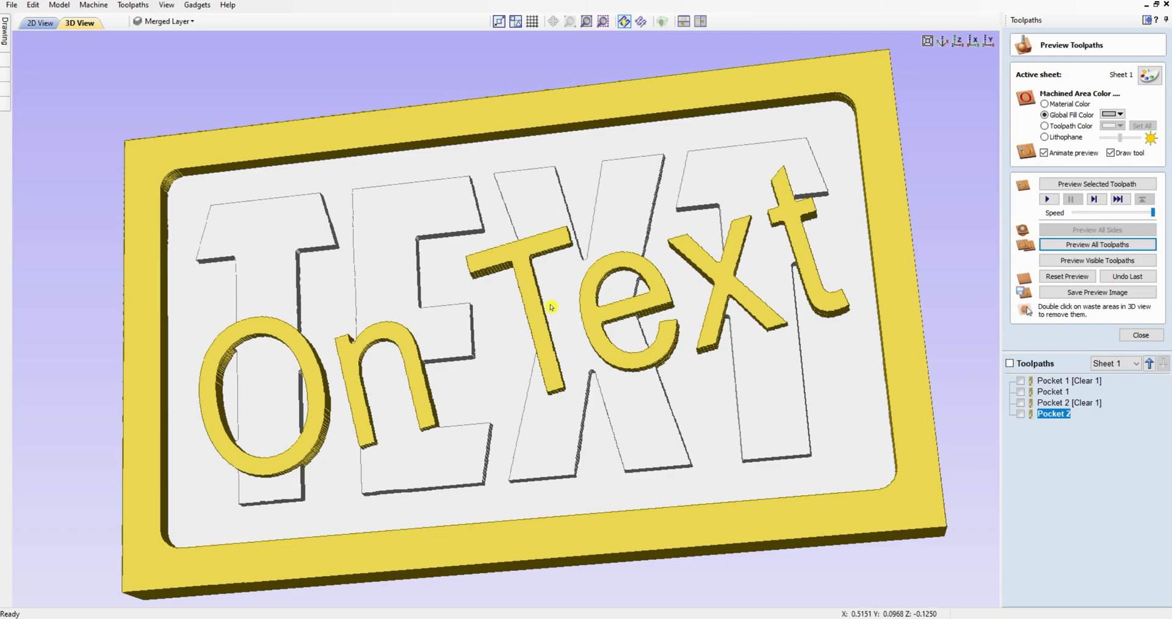
{"action": "left_click_drag", "start_coordinate": [782, 263], "coordinate": [764, 340]}
{"action": "scroll", "coordinate": [747, 331], "scroll_direction": "up", "scroll_amount": 2}
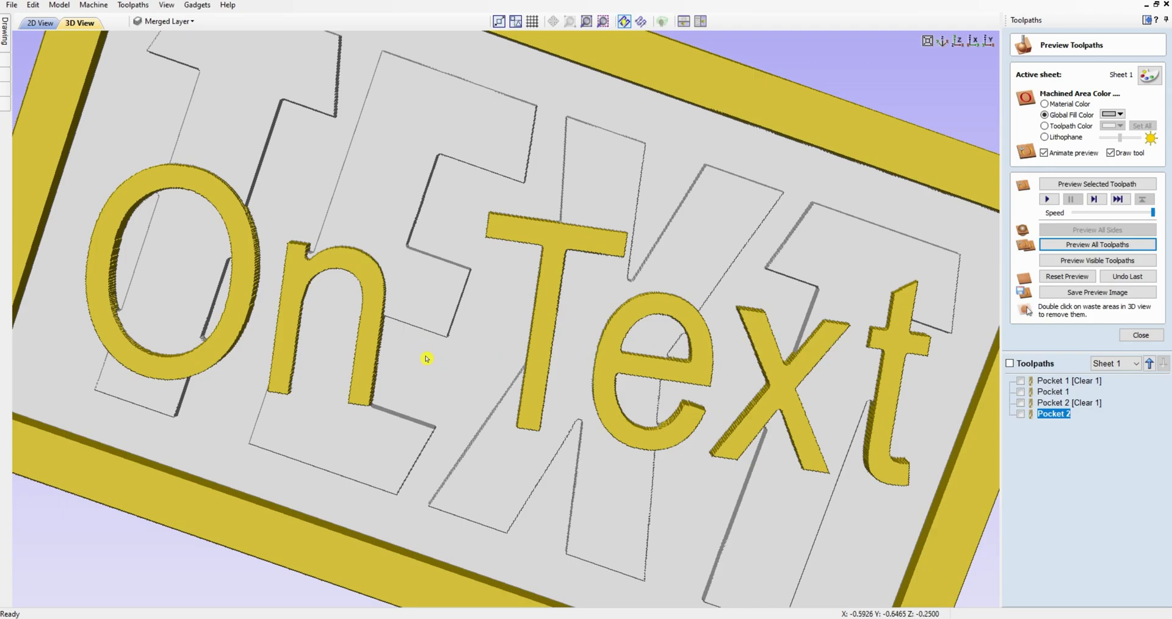
{"action": "left_click_drag", "start_coordinate": [481, 347], "coordinate": [571, 330]}
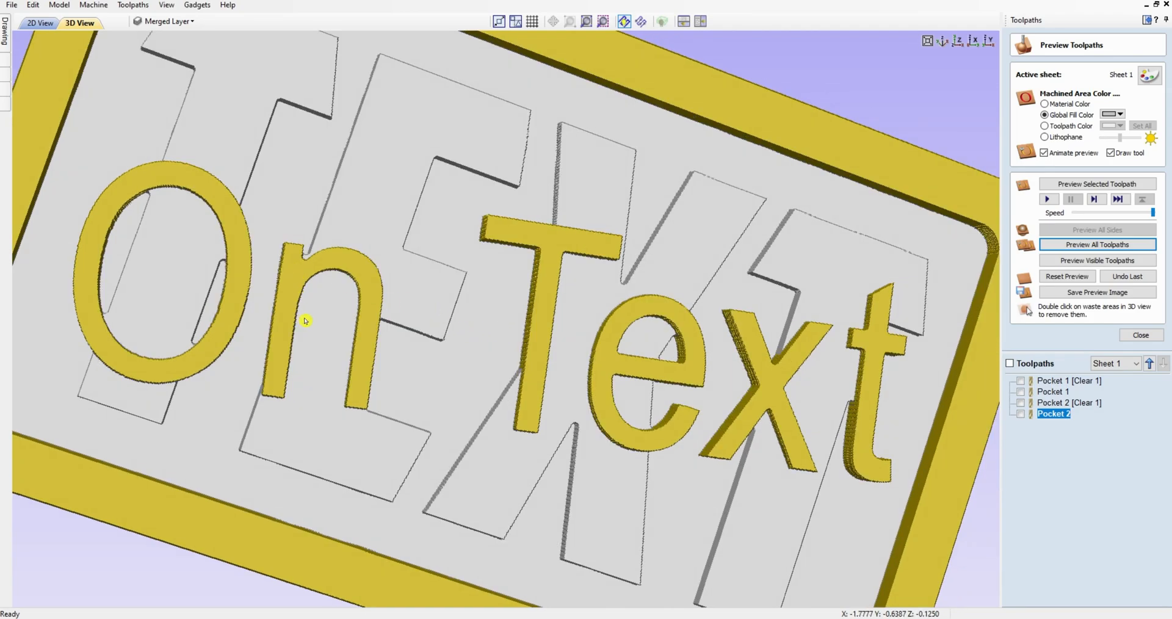
{"action": "scroll", "coordinate": [305, 321], "scroll_direction": "up", "scroll_amount": 2}
{"action": "scroll", "coordinate": [326, 329], "scroll_direction": "down", "scroll_amount": 4}
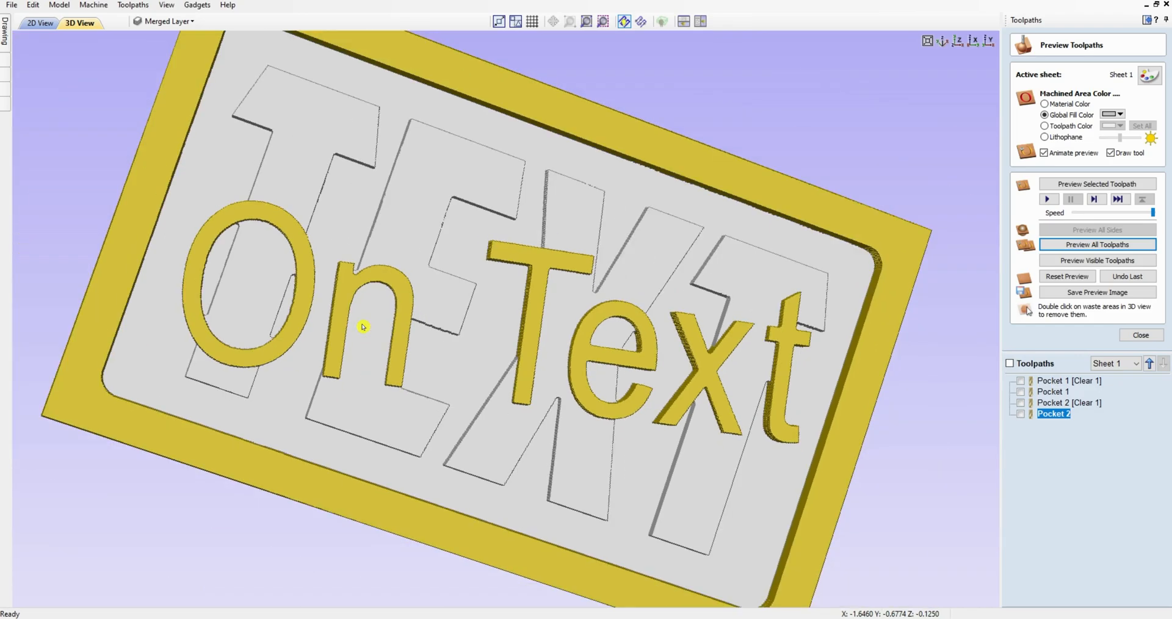
{"action": "scroll", "coordinate": [381, 331], "scroll_direction": "down", "scroll_amount": 2}
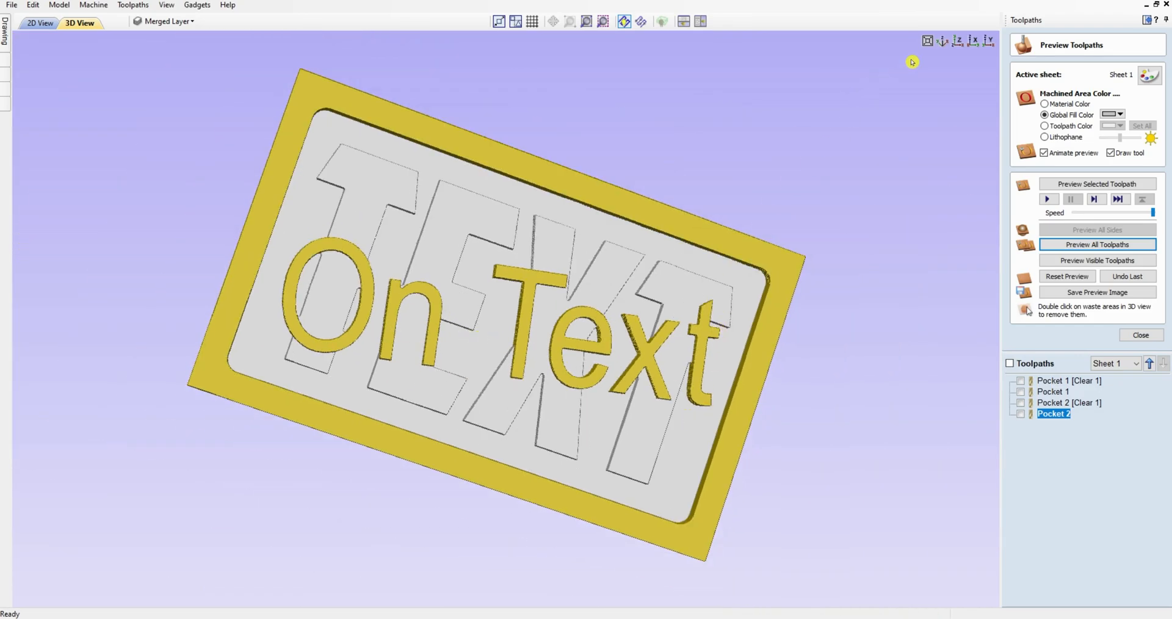
{"action": "left_click", "coordinate": [958, 41]}
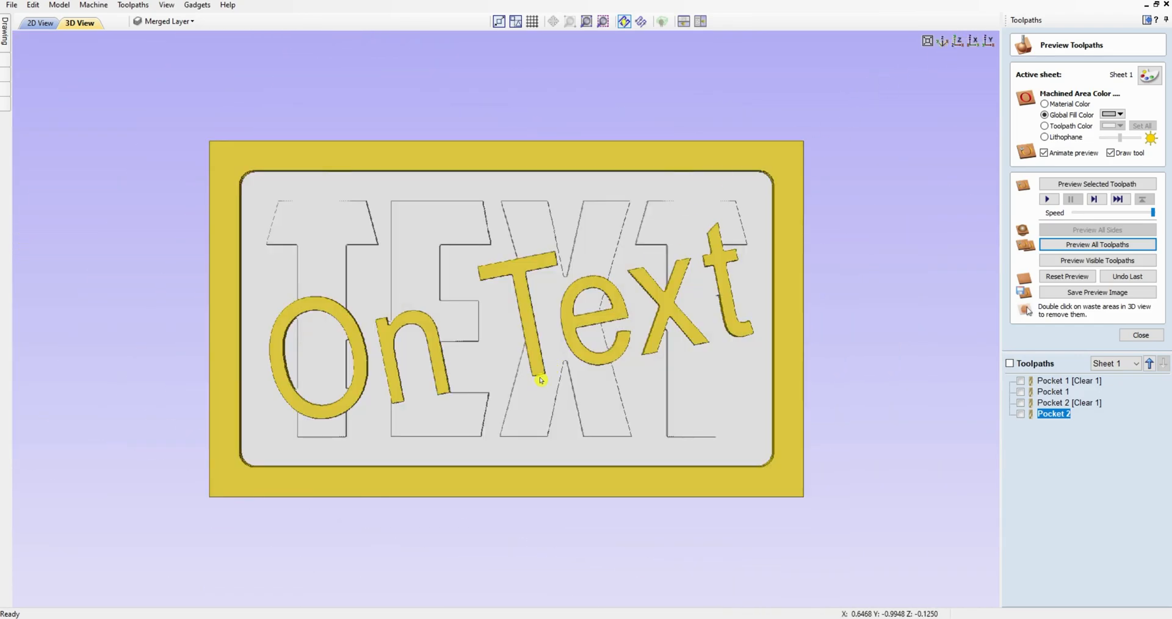
{"action": "scroll", "coordinate": [535, 386], "scroll_direction": "up", "scroll_amount": 3}
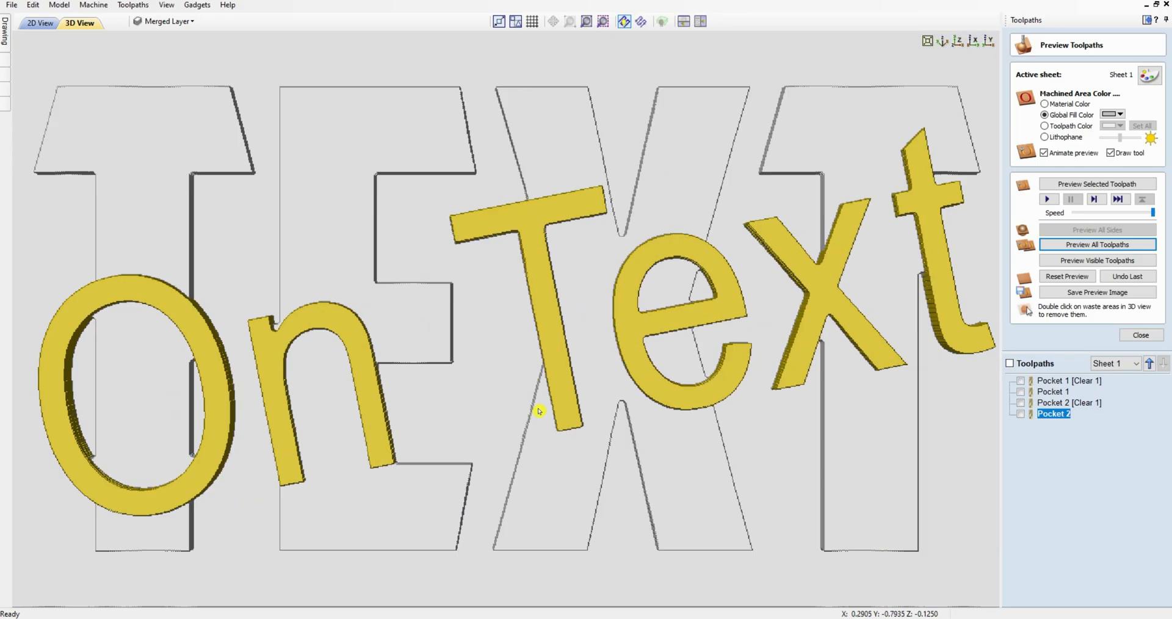
{"action": "scroll", "coordinate": [536, 483], "scroll_direction": "down", "scroll_amount": 2}
{"action": "left_click_drag", "start_coordinate": [524, 315], "coordinate": [527, 295]}
{"action": "left_click_drag", "start_coordinate": [491, 366], "coordinate": [493, 309]}
{"action": "left_click_drag", "start_coordinate": [486, 367], "coordinate": [529, 361]}
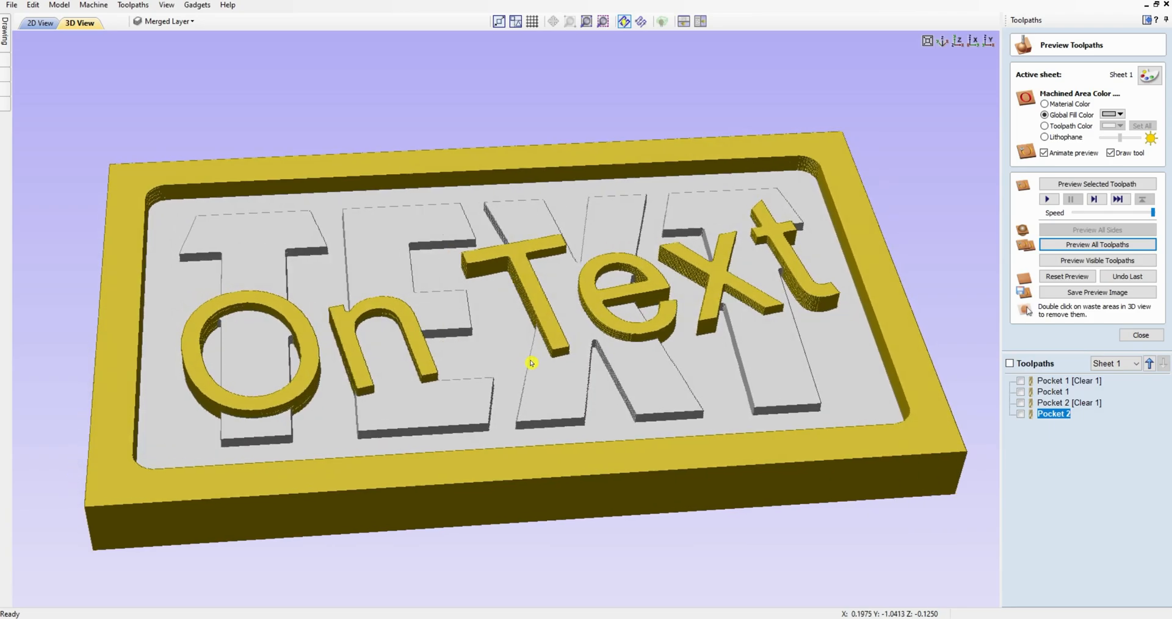